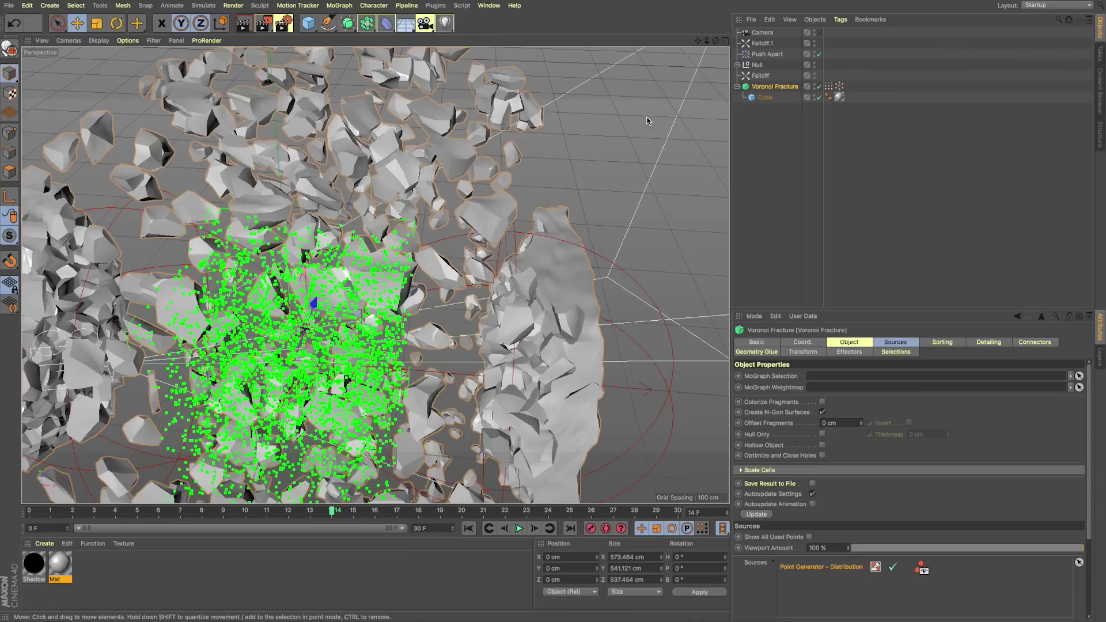
# - Switch to the Fracture_Cube_Demo_start.c4d project and preview its fracture animation, ending at frame 2
pyautogui.press('v')
pyautogui.moveTo(628, 160)
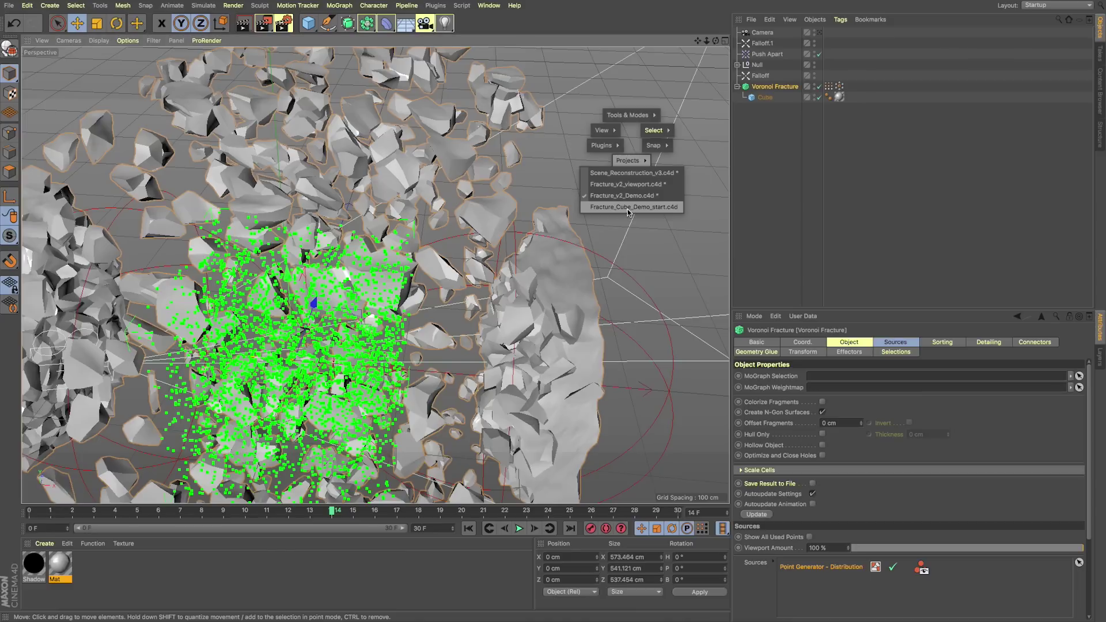
pyautogui.click(629, 207)
pyautogui.moveTo(46, 512)
pyautogui.mouseDown()
pyautogui.moveTo(161, 513)
pyautogui.moveTo(32, 512)
pyautogui.mouseUp()
pyautogui.press('F8')
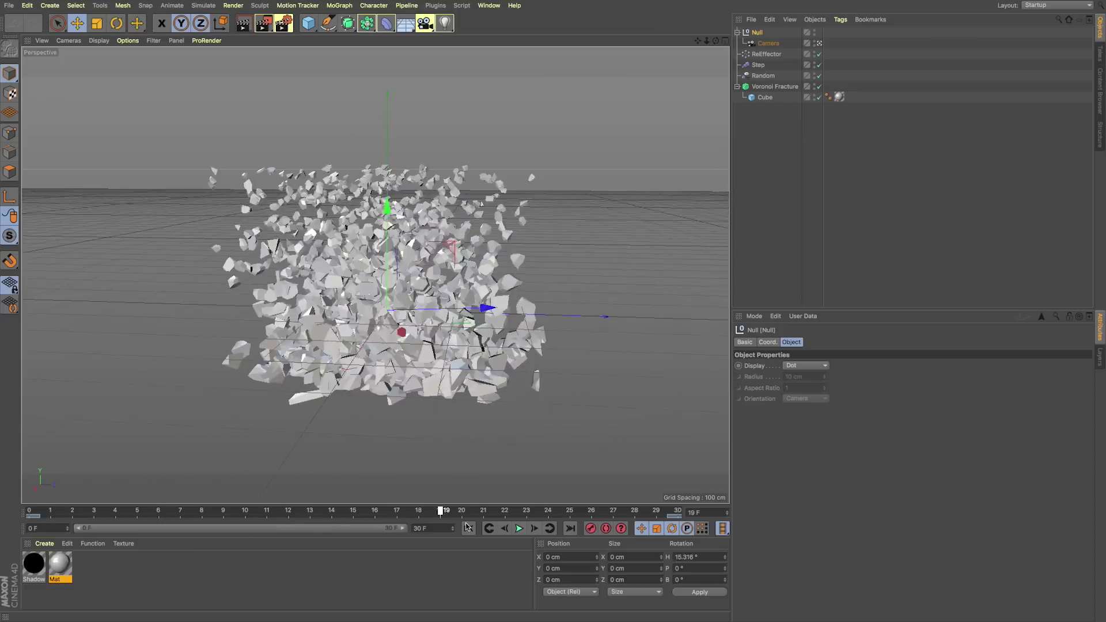
pyautogui.moveTo(613, 512); pyautogui.dragTo(72, 513)
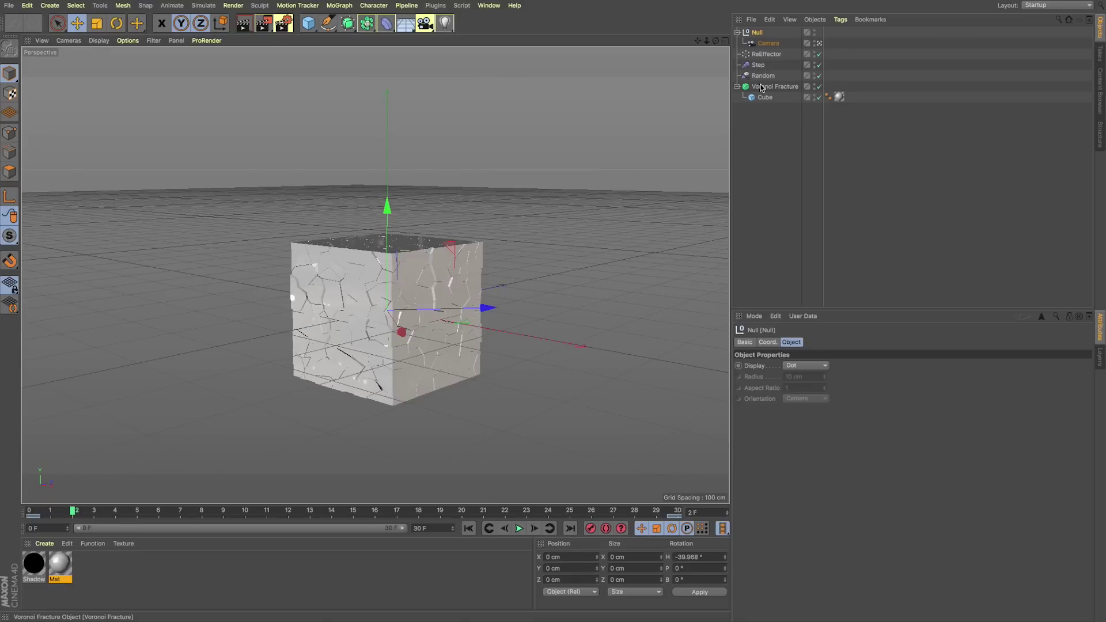
# - Delete the ReEffector, Step and Random effectors and the Null containing the camera
pyautogui.click(766, 88)
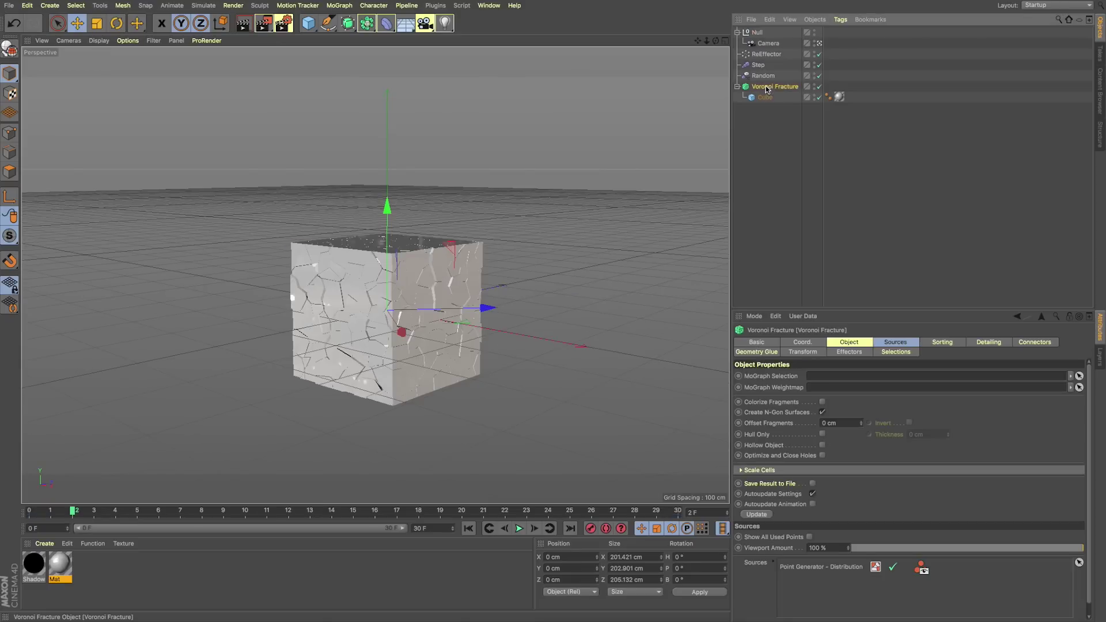
pyautogui.click(765, 95)
pyautogui.click(765, 87)
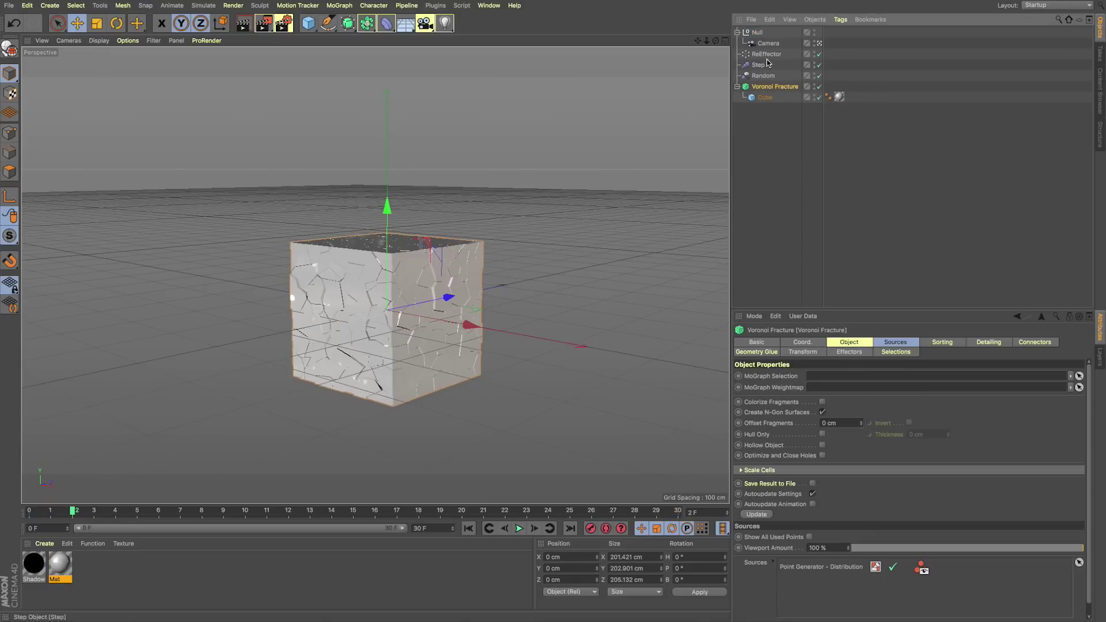
pyautogui.click(768, 58)
pyautogui.keyDown('shift'); pyautogui.click(764, 76); pyautogui.keyUp('shift')
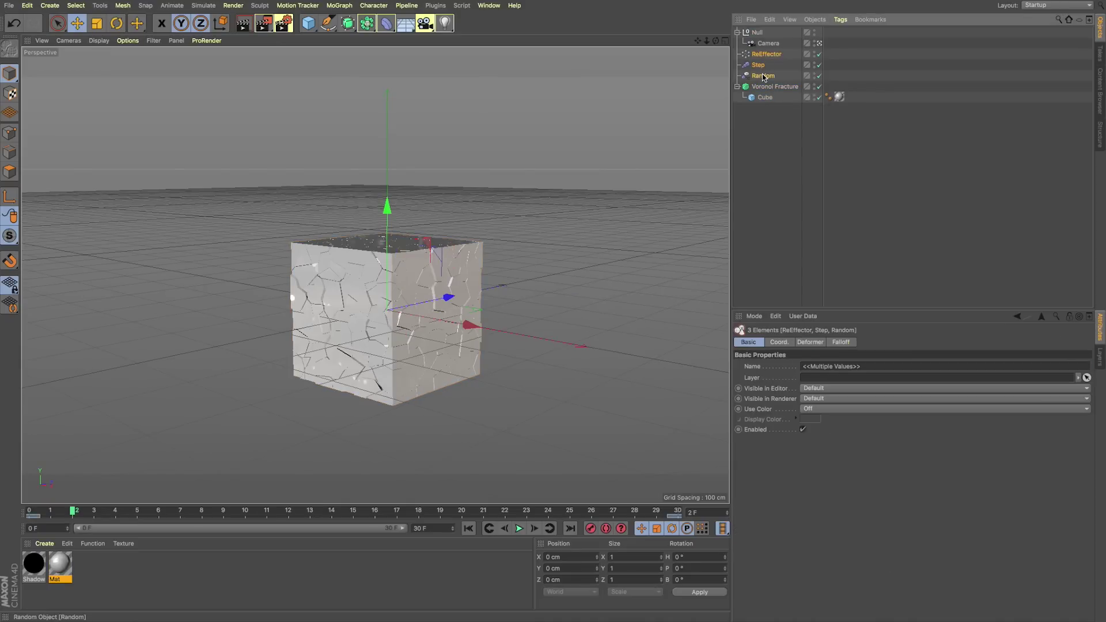
pyautogui.press('Delete')
pyautogui.click(757, 32)
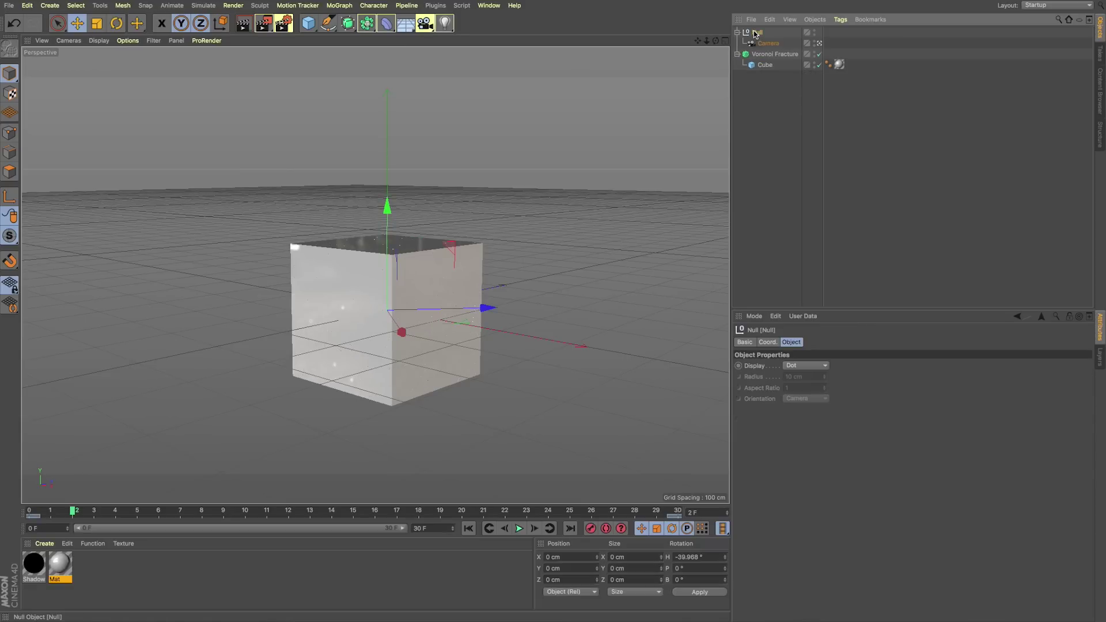
pyautogui.press('Delete')
# - Examine the cube inside the Voronoi Fracture and the fracture's Point Generator - Distribution source settings
pyautogui.keyDown('alt'); pyautogui.moveTo(356, 317); pyautogui.dragTo(386, 325); pyautogui.keyUp('alt')
pyautogui.click(759, 44)
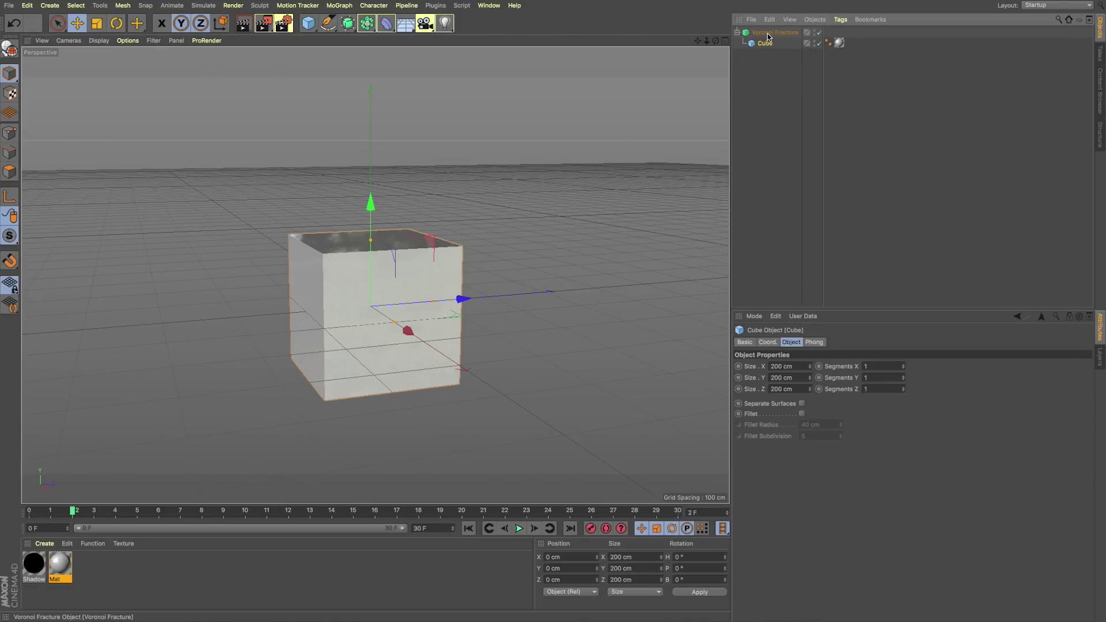
pyautogui.click(771, 32)
pyautogui.click(838, 272)
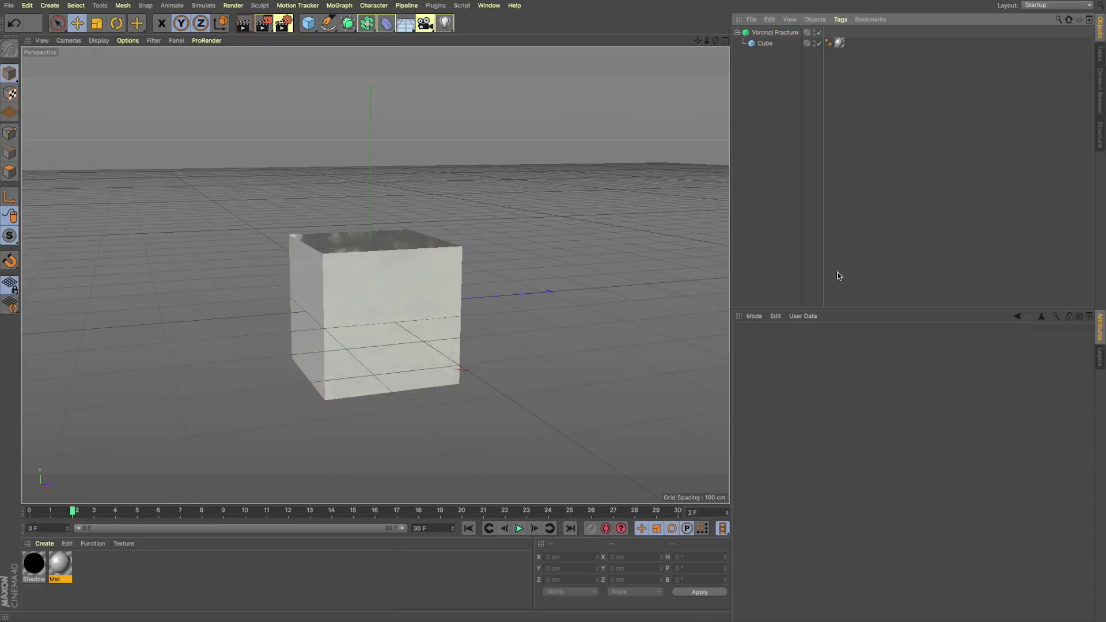
pyautogui.click(762, 35)
pyautogui.click(892, 347)
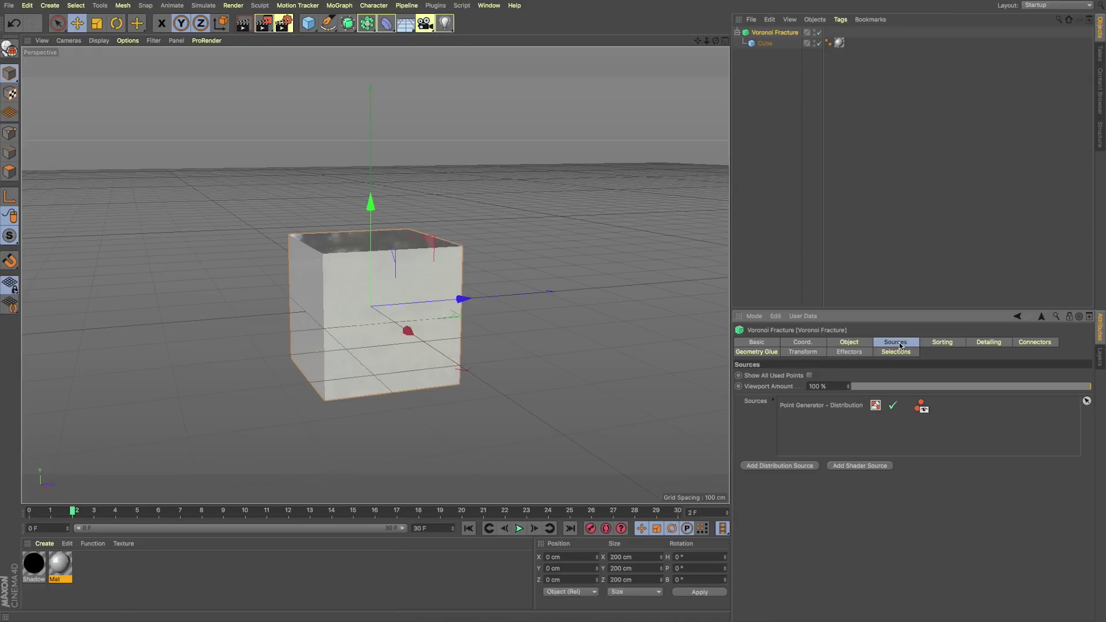
pyautogui.click(806, 407)
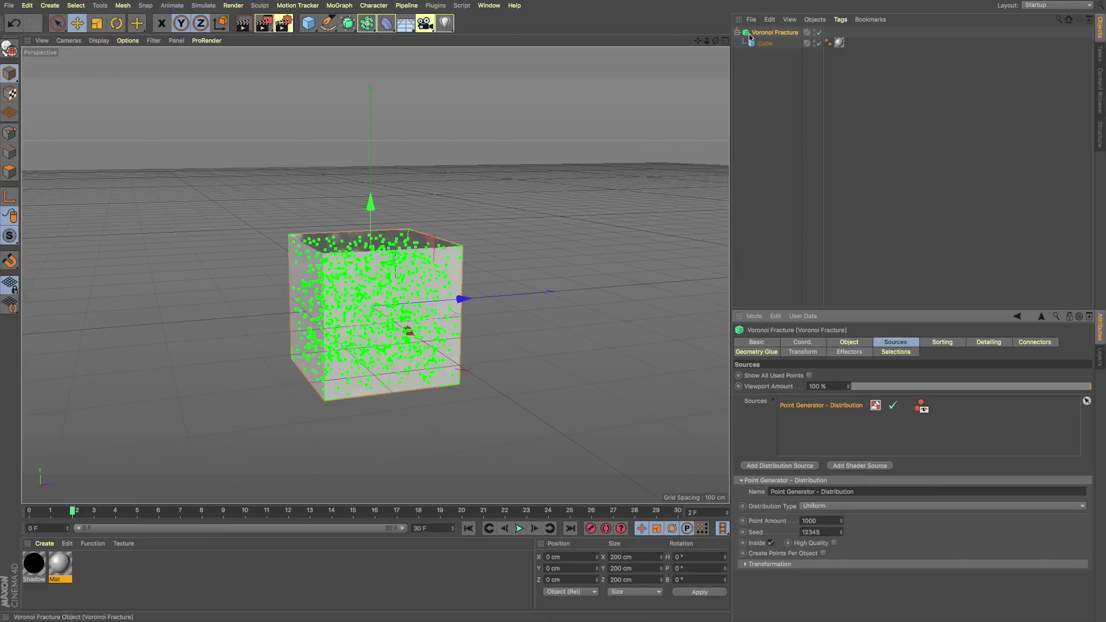
# - Add a Push Apart effector to the Voronoi Fracture and set its strength to 1 %
pyautogui.click(344, 7)
pyautogui.moveTo(348, 23)
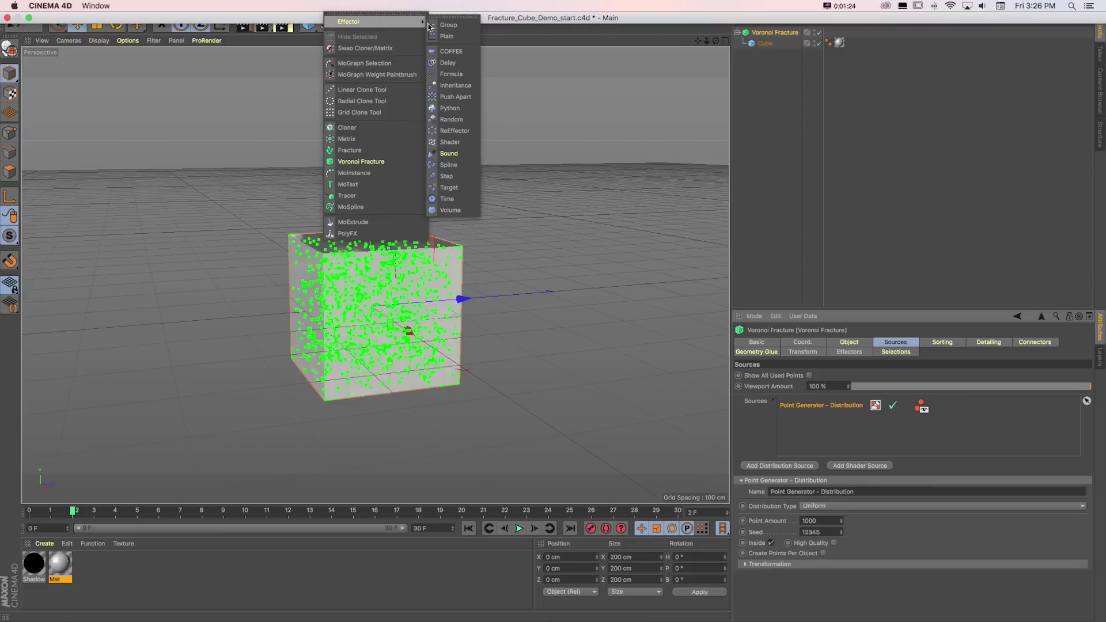
pyautogui.click(446, 96)
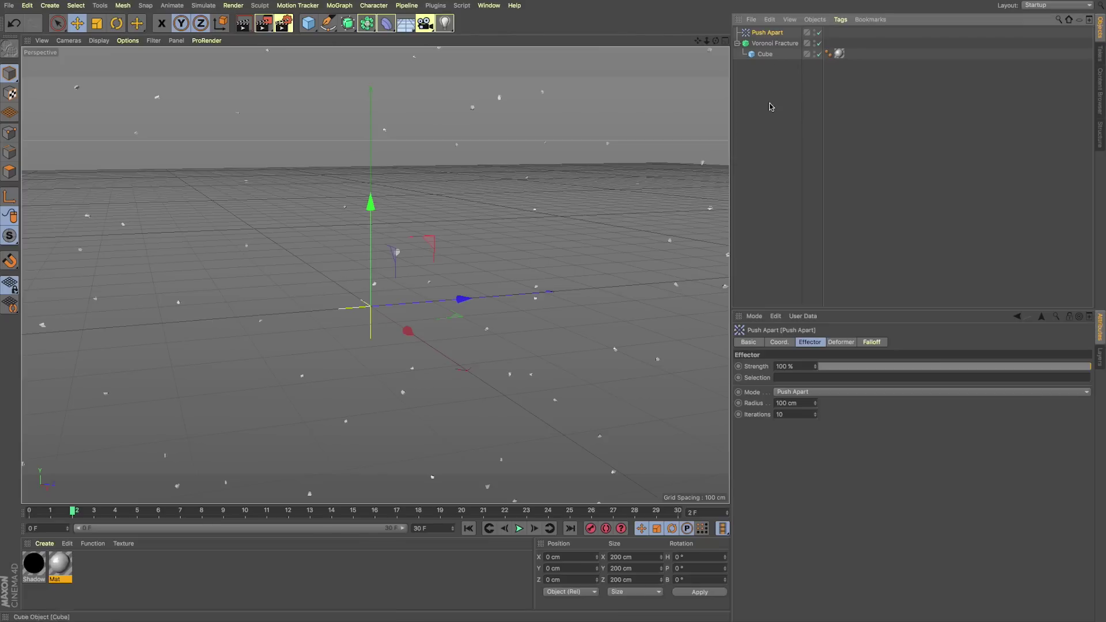
pyautogui.moveTo(815, 366)
pyautogui.mouseDown()
pyautogui.moveTo(737, 368)
pyautogui.moveTo(817, 371)
pyautogui.mouseUp()
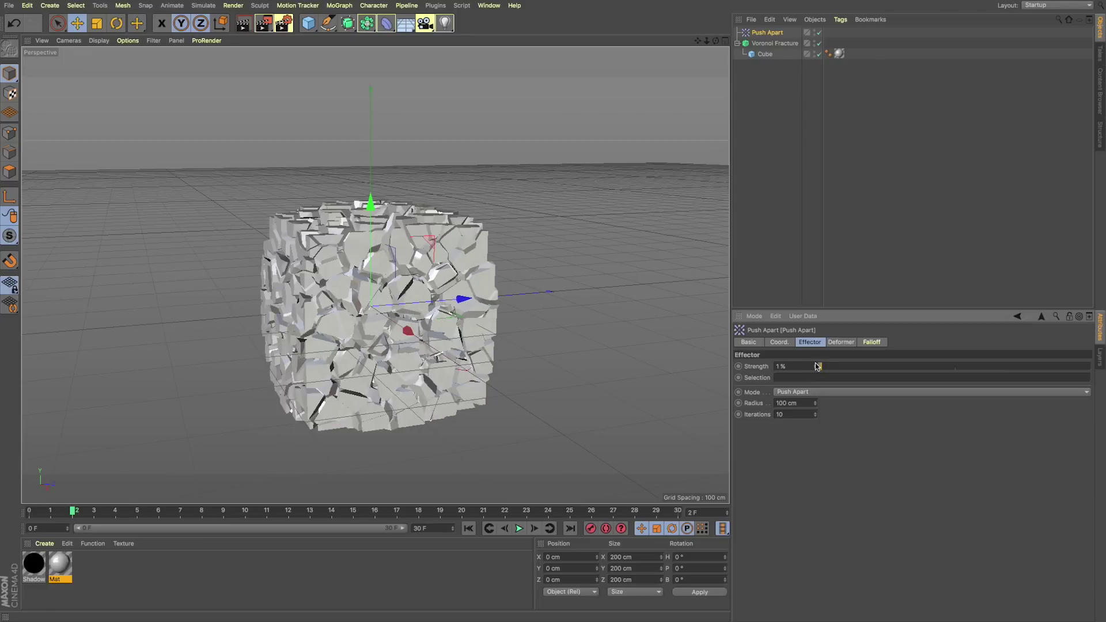
# - Review the Voronoi Fracture's Connectors, Geometry Glue and Detailing settings and inspect the separated fragments from several angles
pyautogui.click(762, 46)
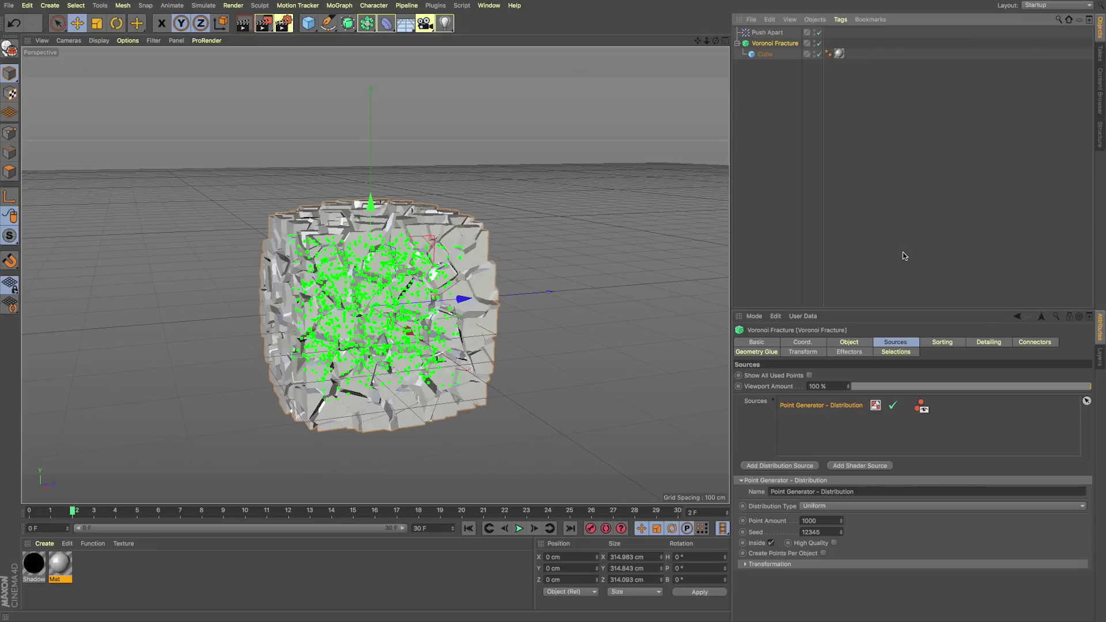
pyautogui.click(1037, 342)
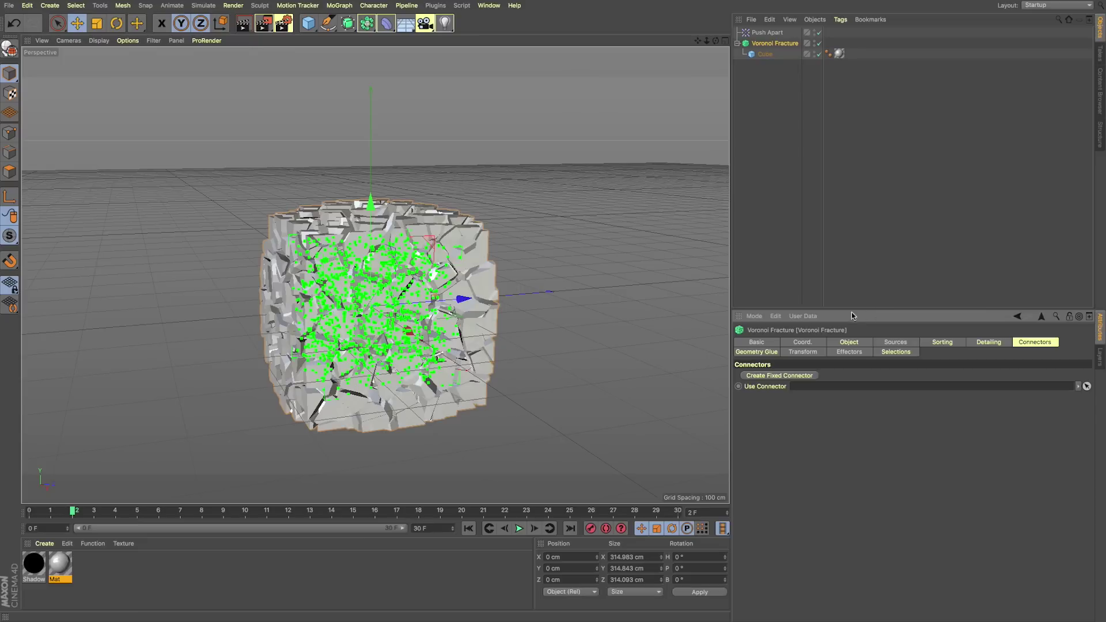
pyautogui.click(757, 353)
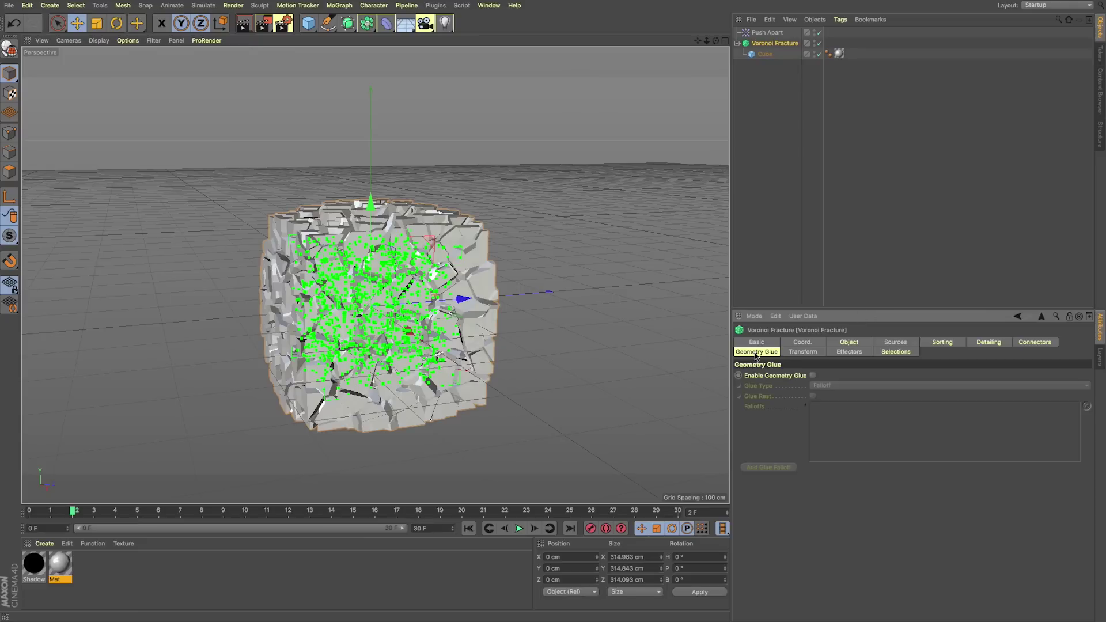
pyautogui.click(988, 344)
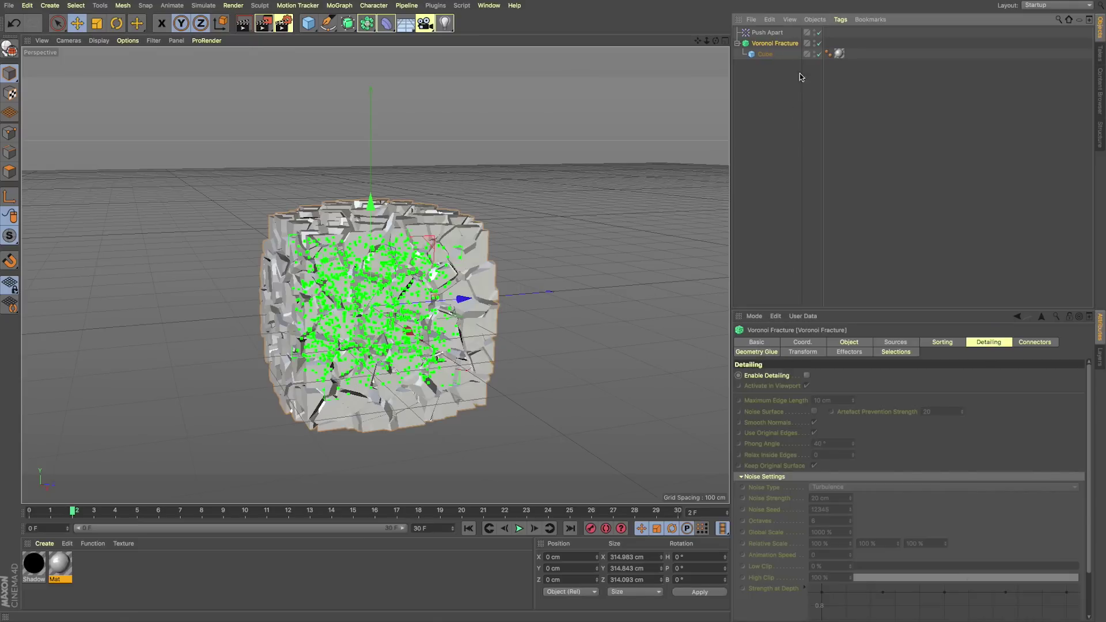
pyautogui.keyDown('alt'); pyautogui.moveTo(545, 191); pyautogui.dragTo(577, 293); pyautogui.keyUp('alt')
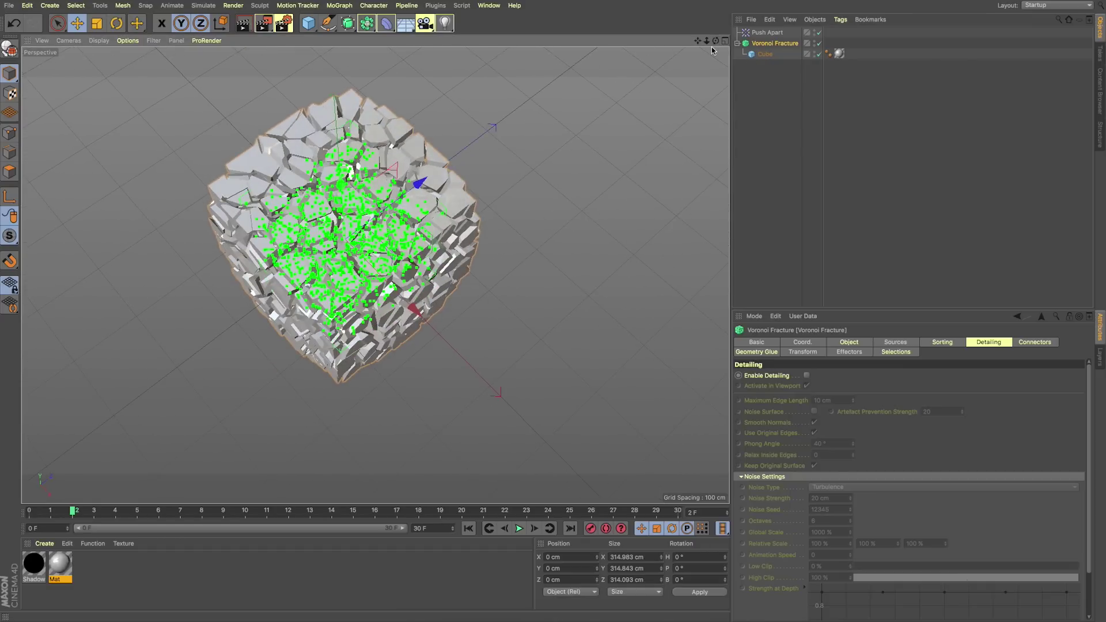
pyautogui.keyDown('alt'); pyautogui.moveTo(653, 157); pyautogui.dragTo(621, 147); pyautogui.keyUp('alt')
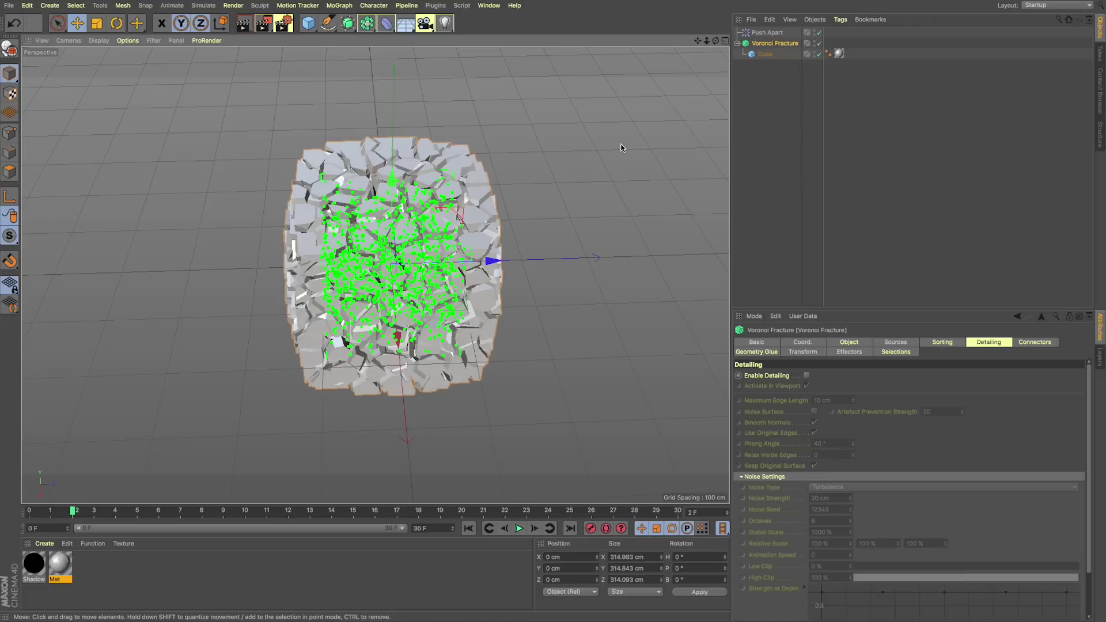
pyautogui.keyDown('alt'); pyautogui.moveTo(588, 157); pyautogui.dragTo(610, 173); pyautogui.keyUp('alt')
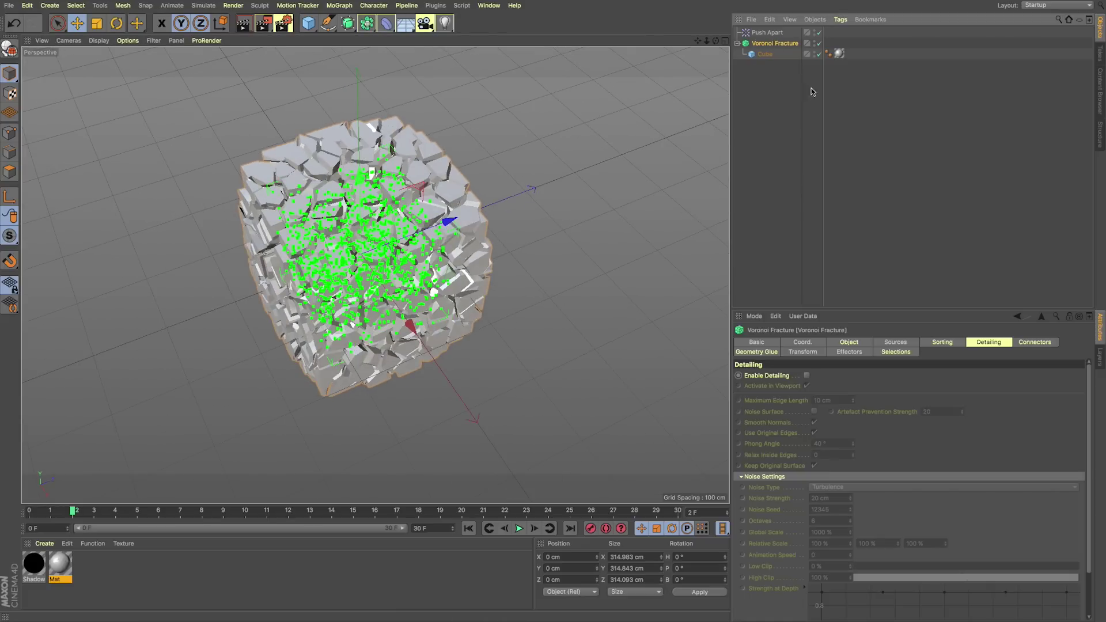
# - Enable Geometry Glue on the Voronoi Fracture with glue type Falloff and add a glue falloff
pyautogui.click(768, 352)
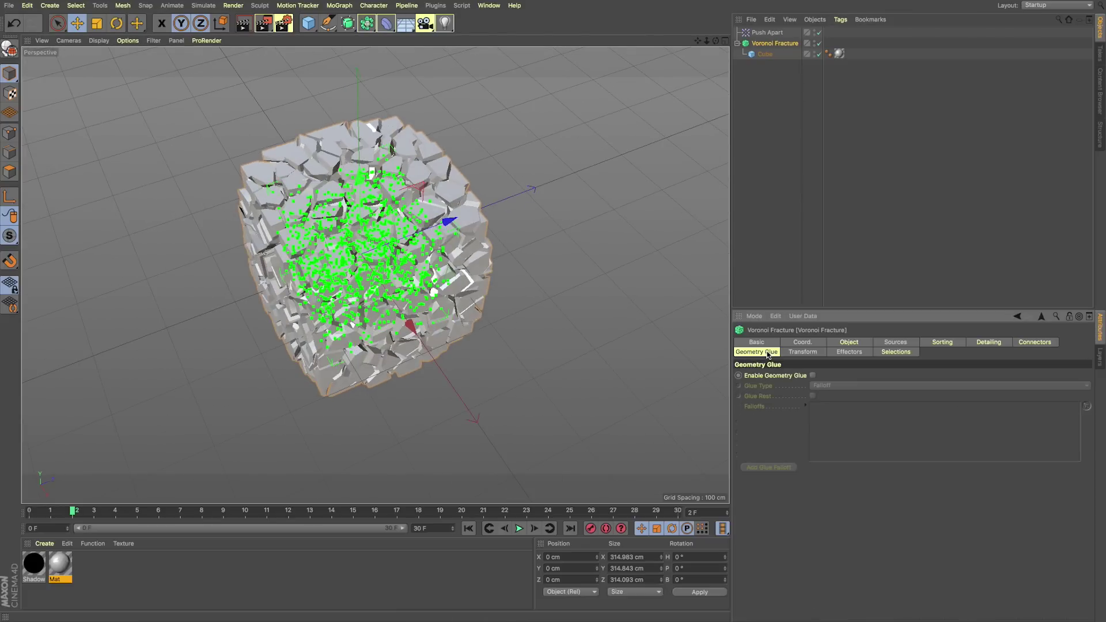
pyautogui.click(813, 376)
pyautogui.click(836, 386)
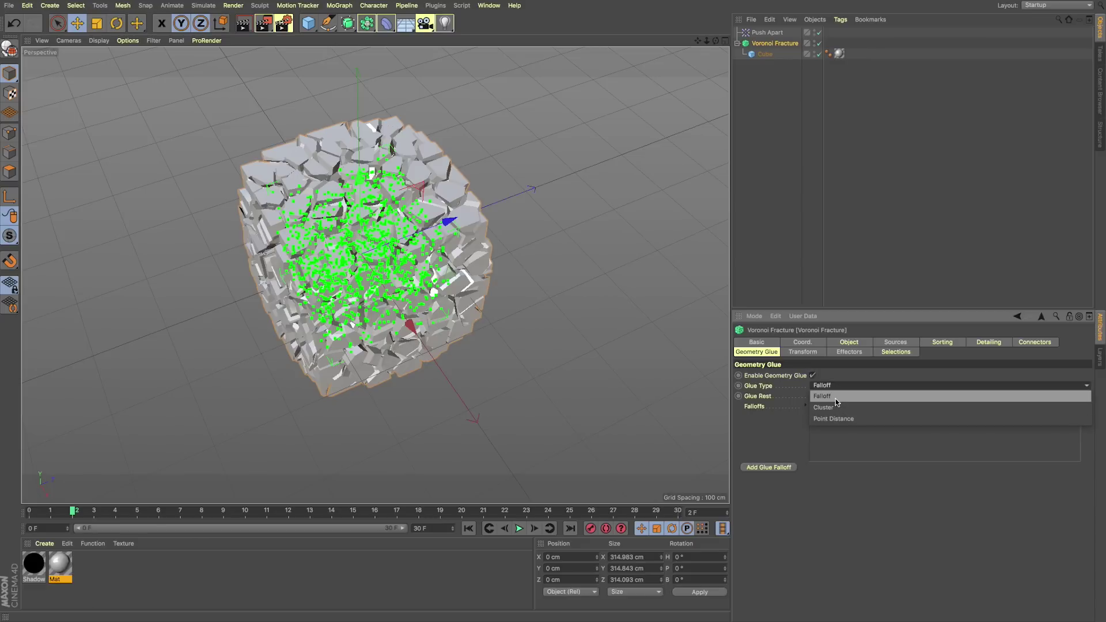
pyautogui.click(836, 397)
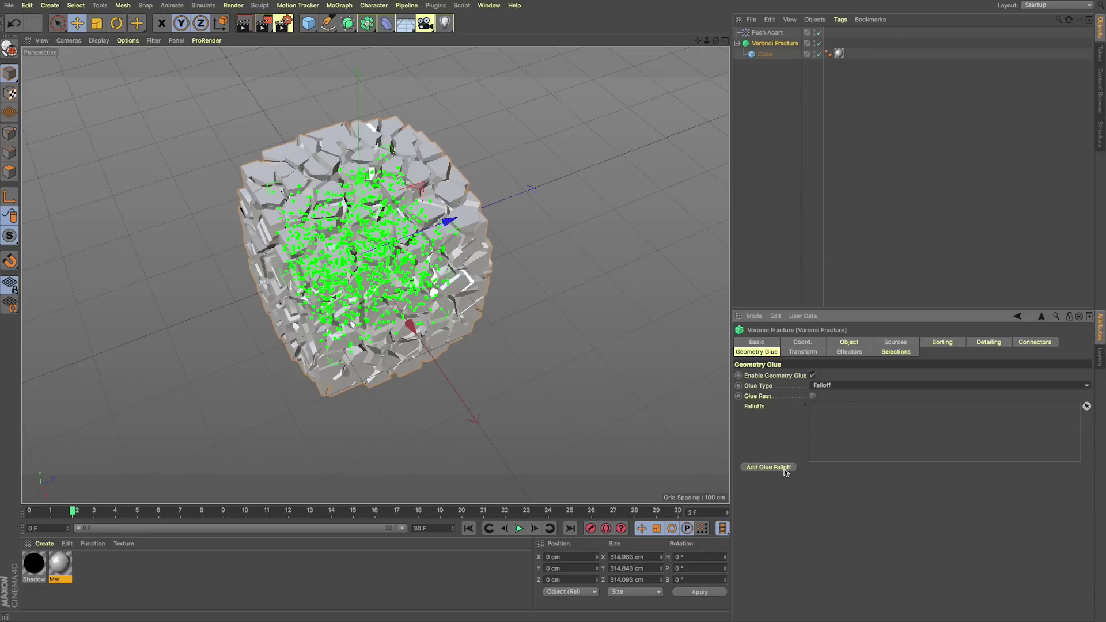
pyautogui.click(784, 468)
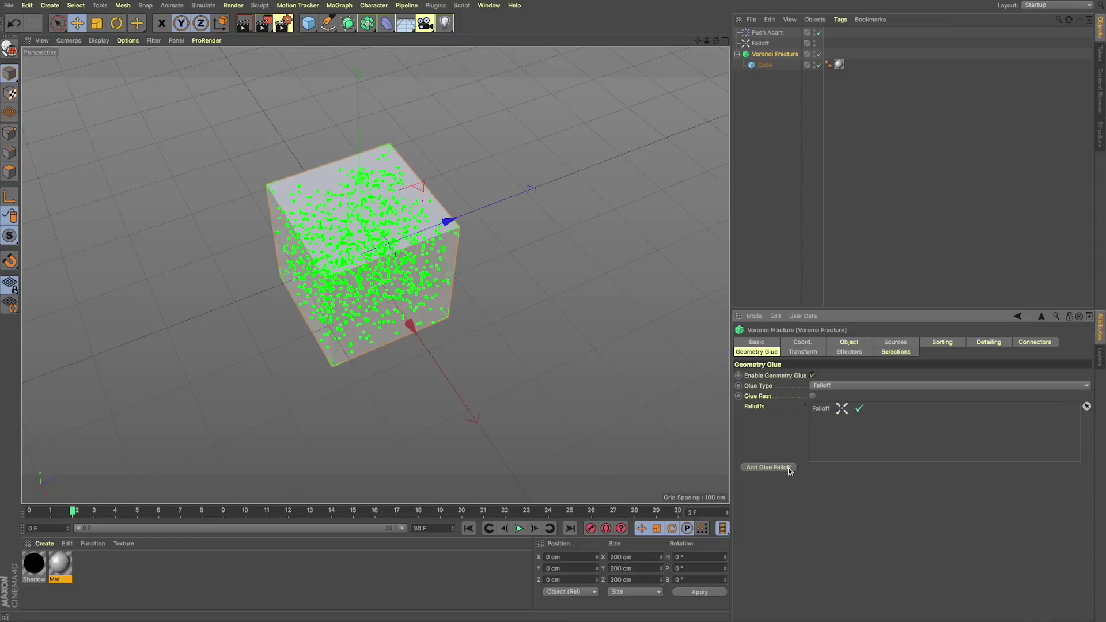
# - Move the glue Falloff object along the Z axis to about -135 cm
pyautogui.click(761, 43)
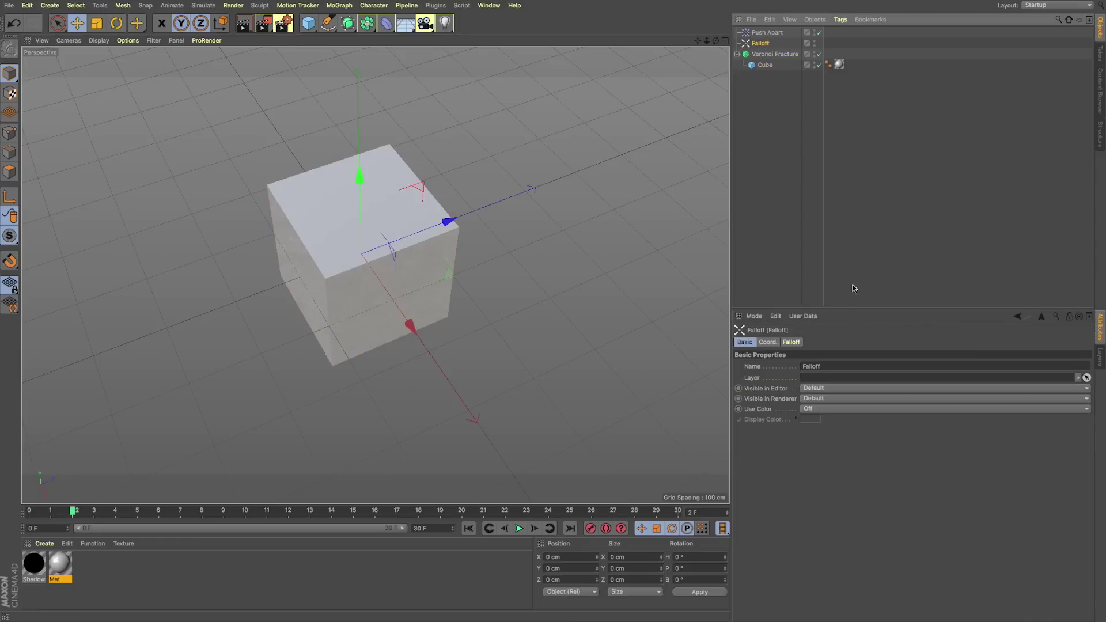
pyautogui.click(793, 342)
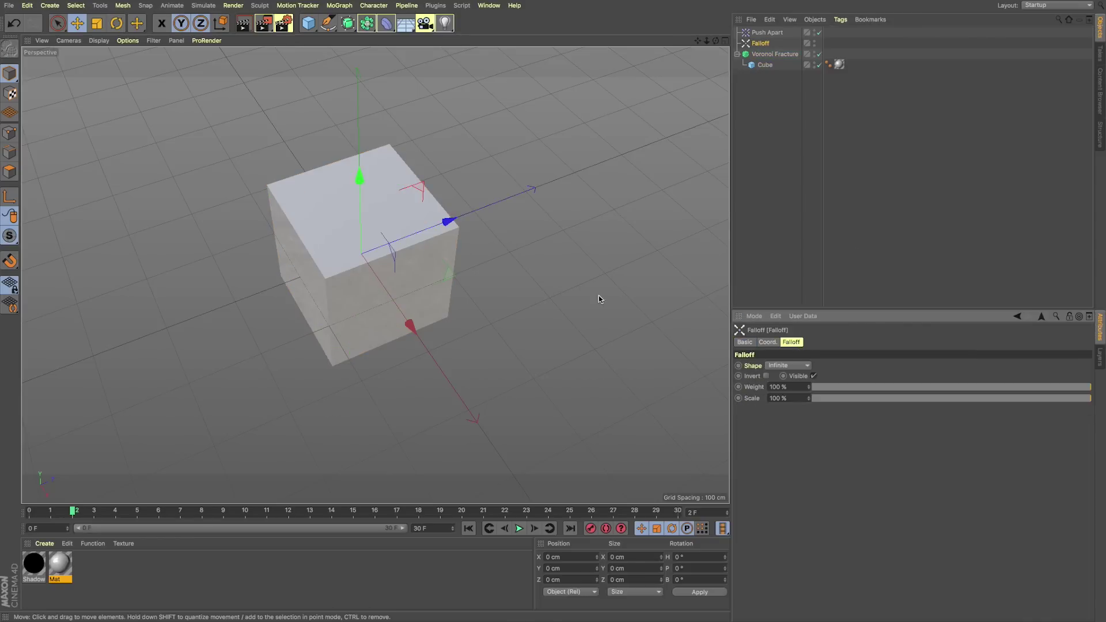
pyautogui.moveTo(433, 230); pyautogui.dragTo(336, 227)
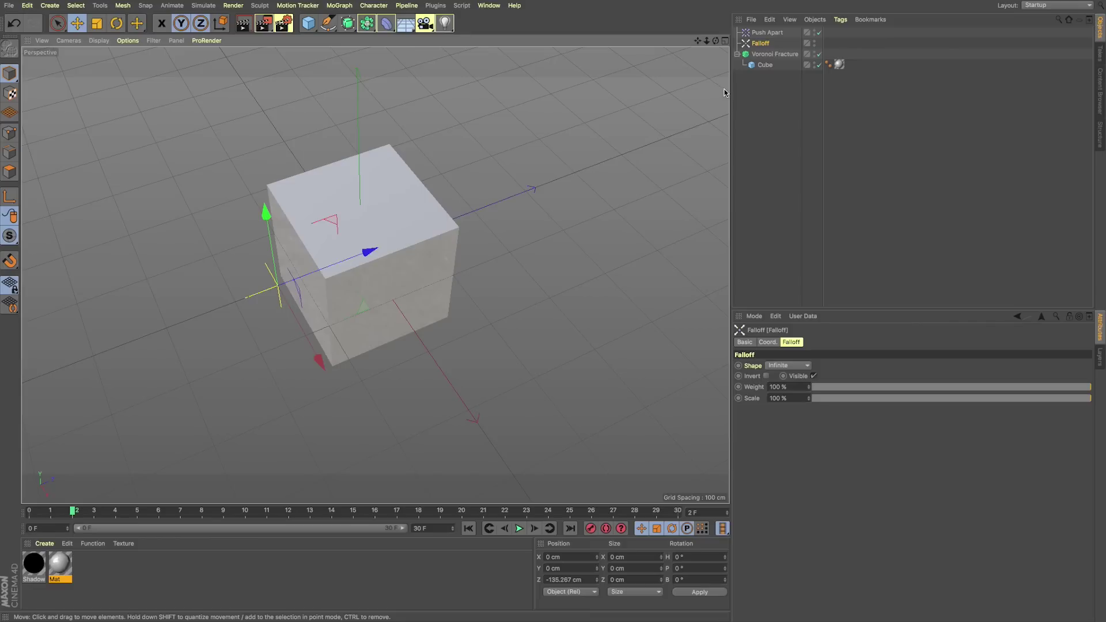
# - Set the glue Falloff's shape to Sphere and move it farther from the cube along negative Z
pyautogui.click(765, 34)
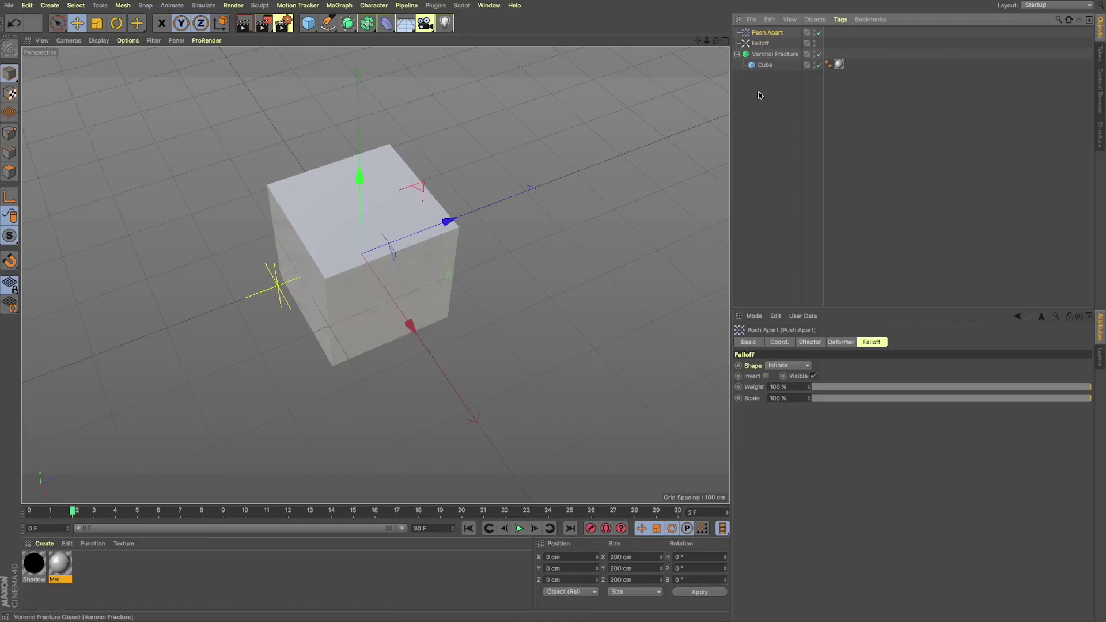
pyautogui.click(818, 345)
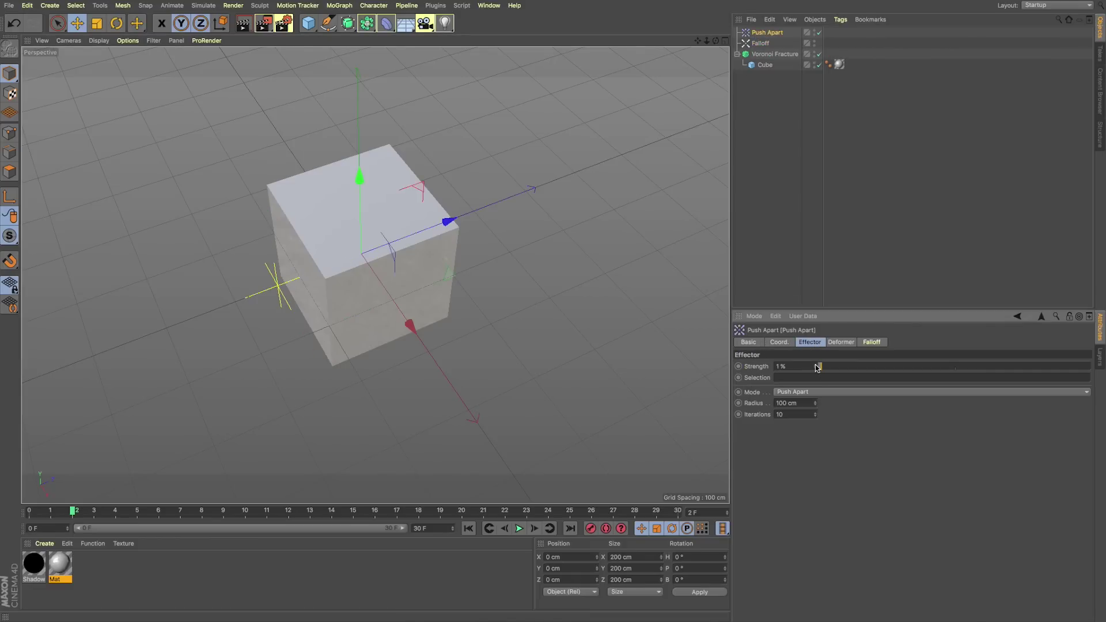
pyautogui.click(761, 44)
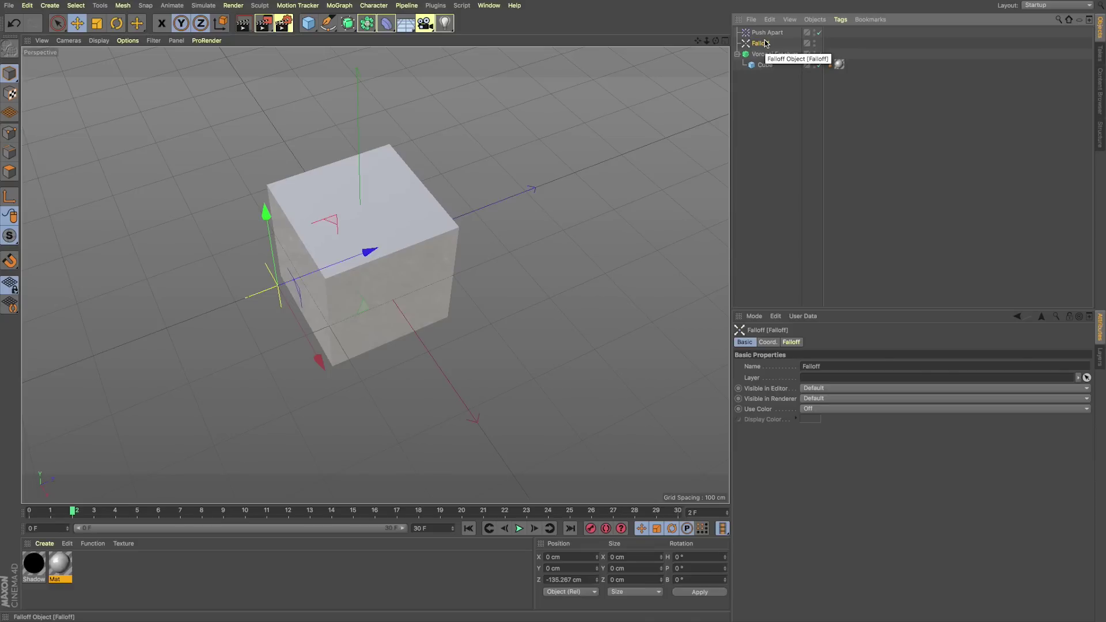
pyautogui.click(791, 342)
pyautogui.click(797, 370)
pyautogui.click(790, 477)
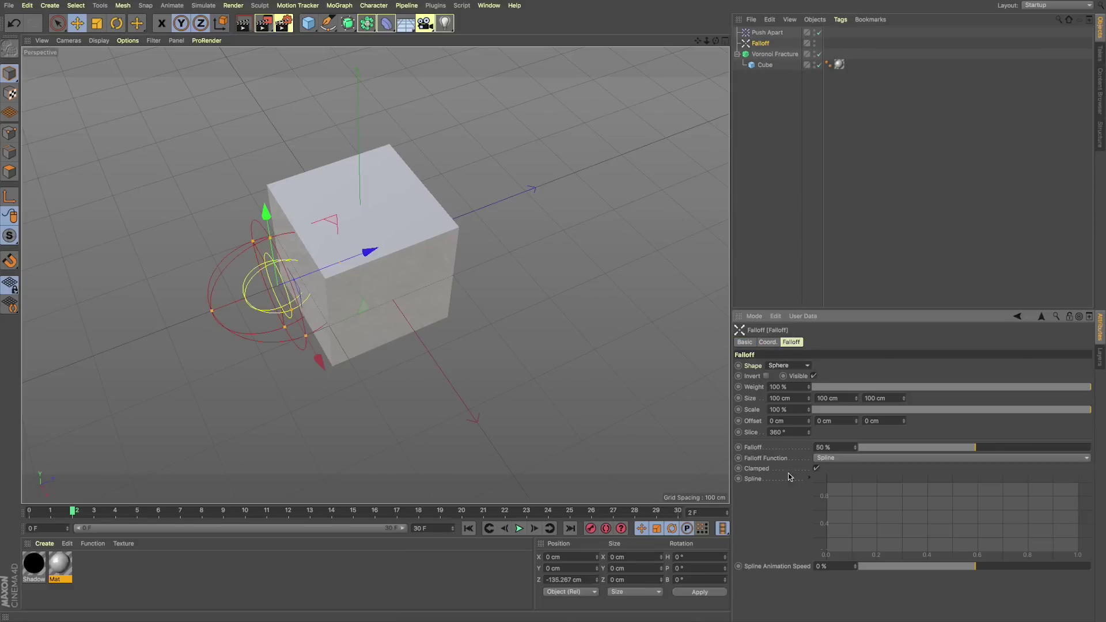
pyautogui.moveTo(368, 252); pyautogui.dragTo(269, 276)
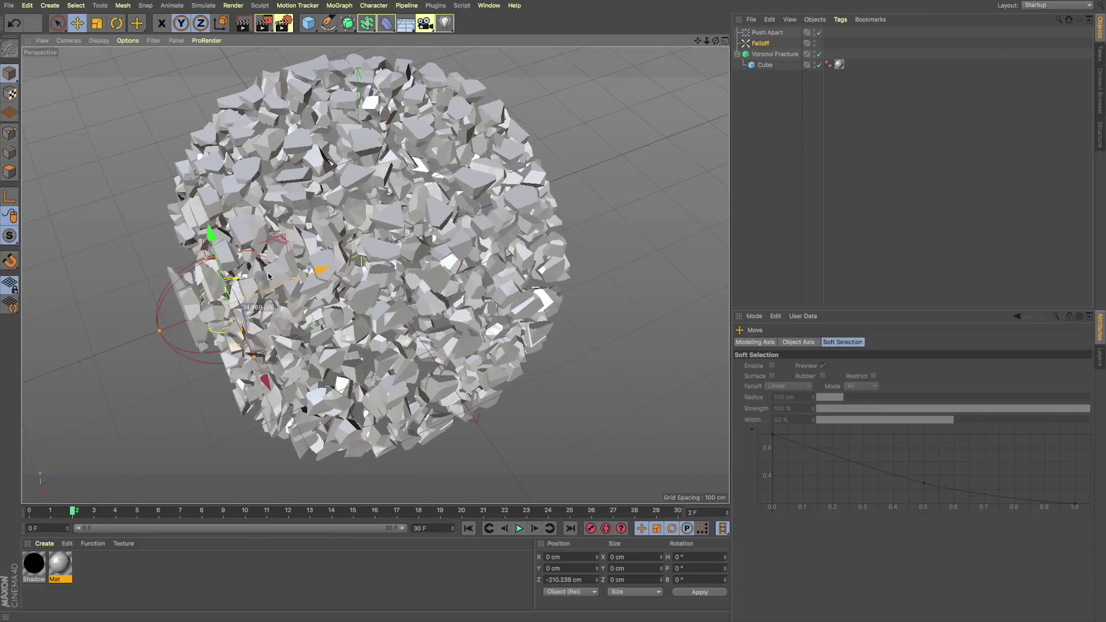
# - Set the Push Apart effector's strength to 0.5 %
pyautogui.click(793, 278)
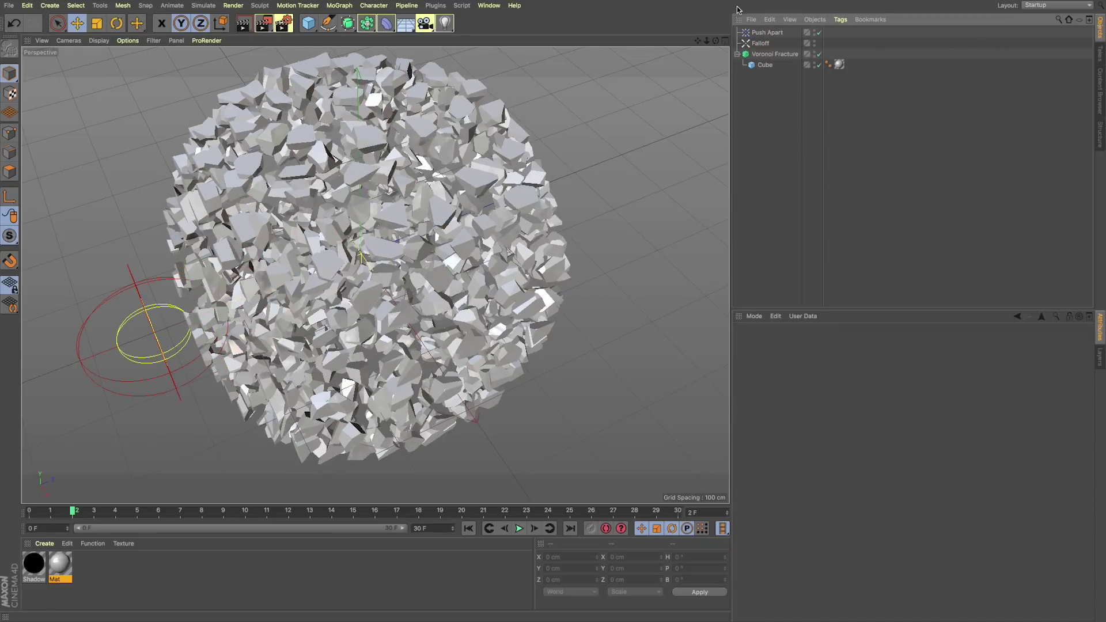
pyautogui.click(767, 32)
pyautogui.write('.')
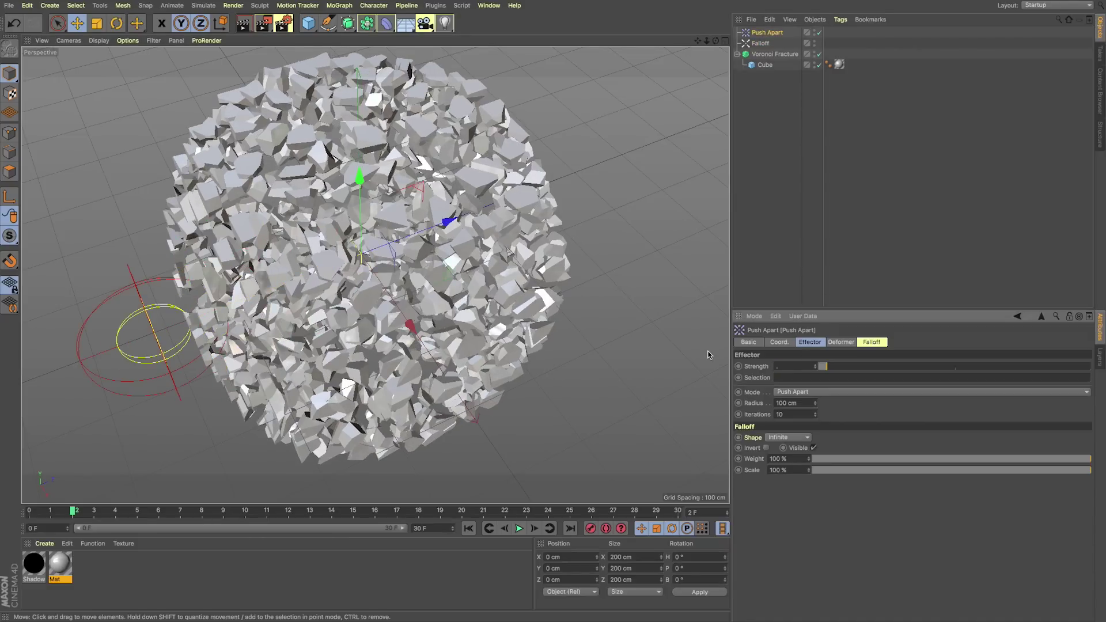
pyautogui.write('5')
pyautogui.press('Return')
# - Move the sphere Falloff toward the cube to about -173 cm on Z and set its Falloff value to 0 %
pyautogui.keyDown('alt'); pyautogui.moveTo(368, 211); pyautogui.dragTo(345, 195); pyautogui.keyUp('alt')
pyautogui.click(759, 43)
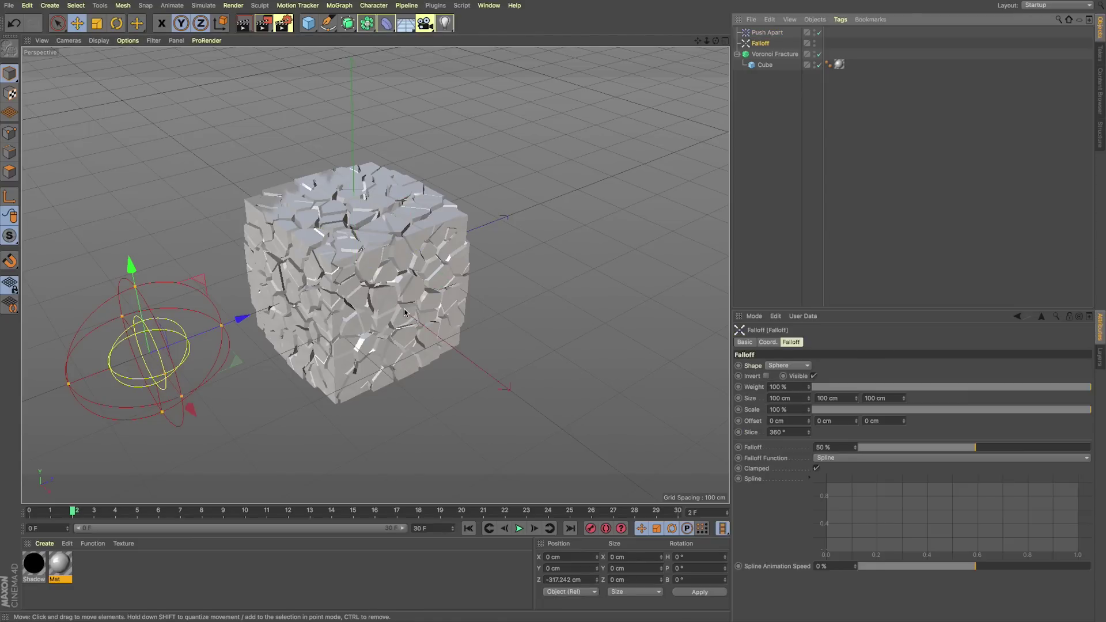
pyautogui.moveTo(241, 317); pyautogui.dragTo(403, 291)
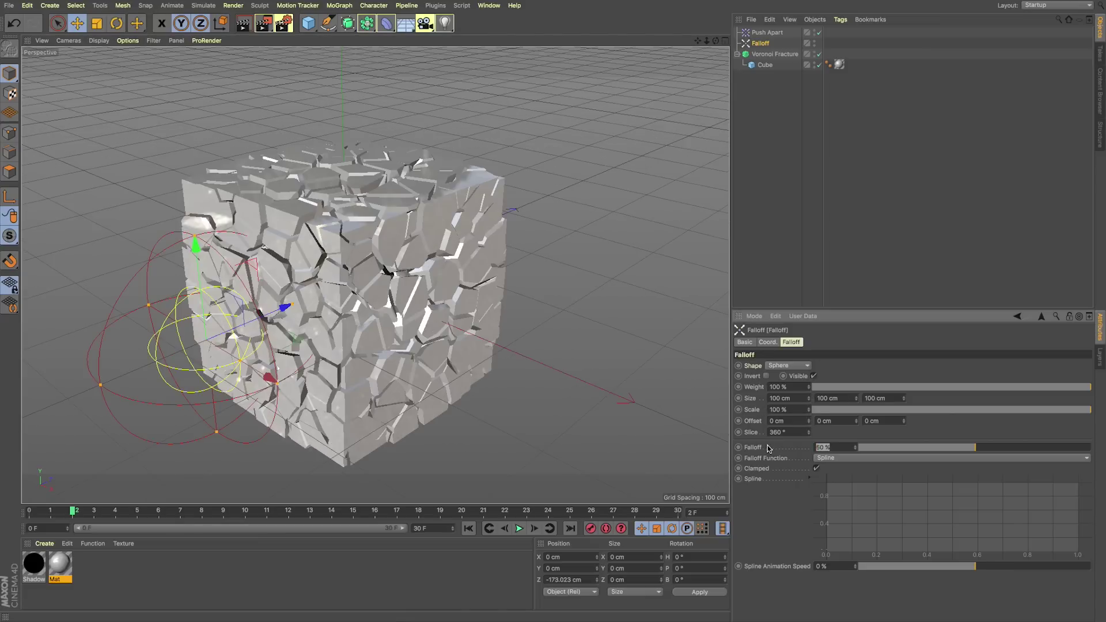
pyautogui.write('0')
pyautogui.press('Return')
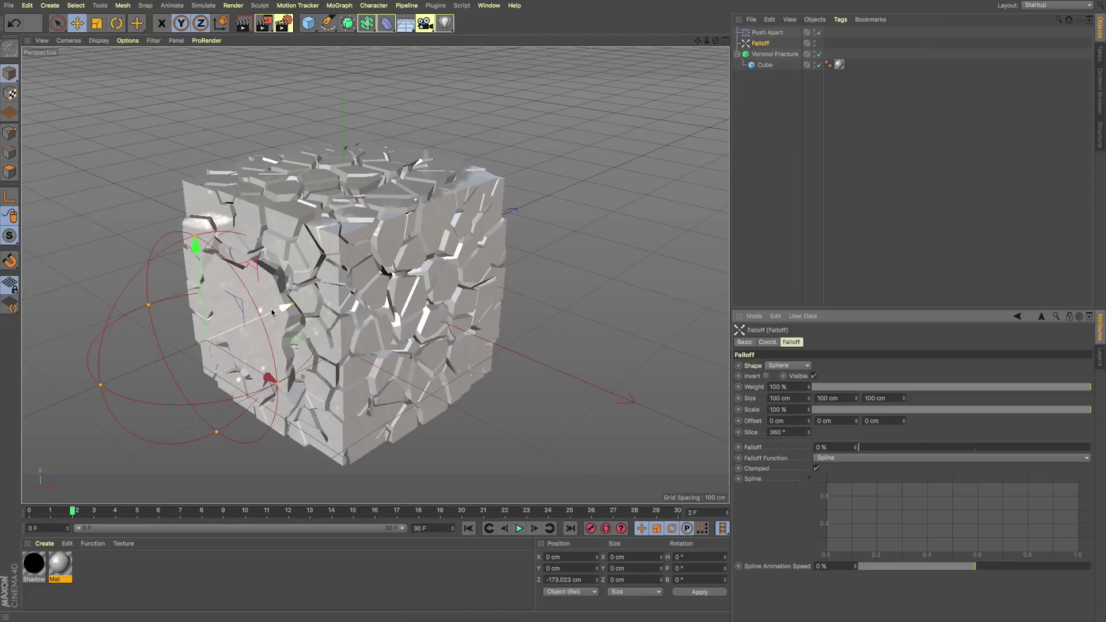
# - Scale the falloff sphere up to about 152.3 cm and move it to about -157 cm on Z
pyautogui.press('t')
pyautogui.moveTo(256, 308); pyautogui.dragTo(512, 245)
pyautogui.press('e')
pyautogui.moveTo(285, 307); pyautogui.dragTo(312, 310)
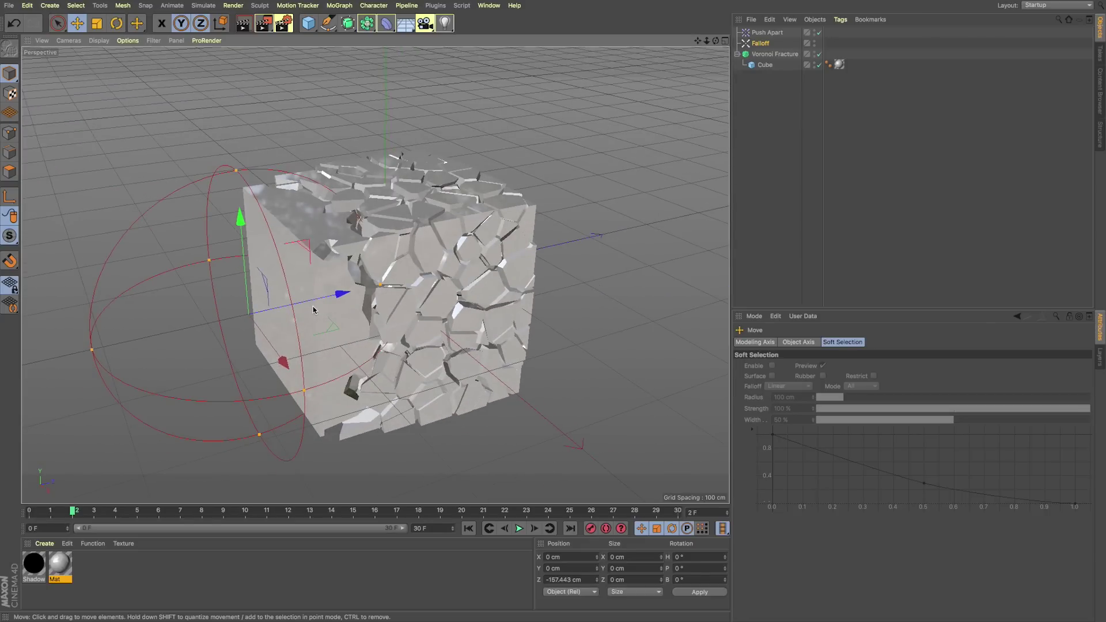
# - Duplicate the Falloff to the cube's opposite side at about 147 cm on Z and add the copy to the Voronoi Fracture's glue falloffs
pyautogui.click(763, 45)
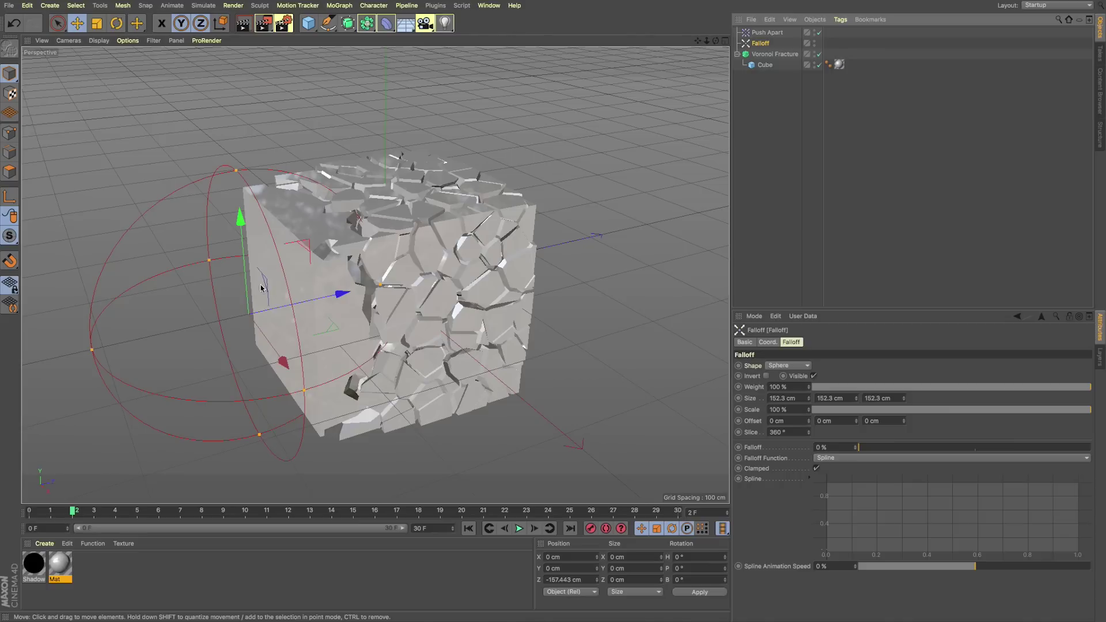
pyautogui.keyDown('ctrl'); pyautogui.moveTo(311, 299); pyautogui.dragTo(557, 280); pyautogui.keyUp('ctrl')
pyautogui.click(768, 66)
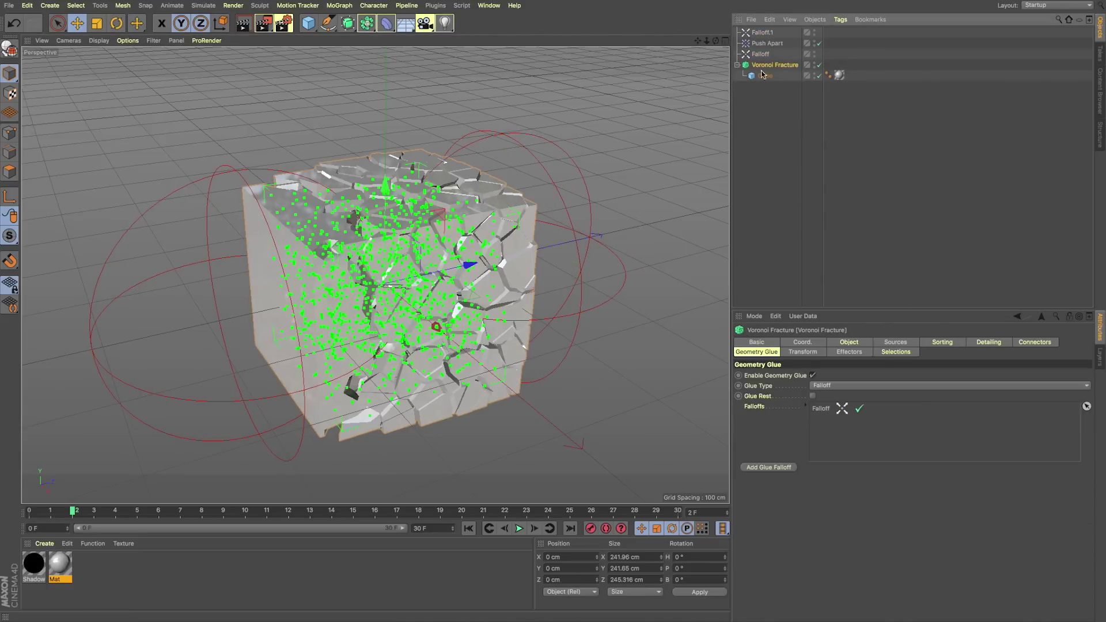
pyautogui.moveTo(762, 33)
pyautogui.mouseDown()
pyautogui.moveTo(838, 408)
pyautogui.moveTo(760, 47)
pyautogui.mouseUp()
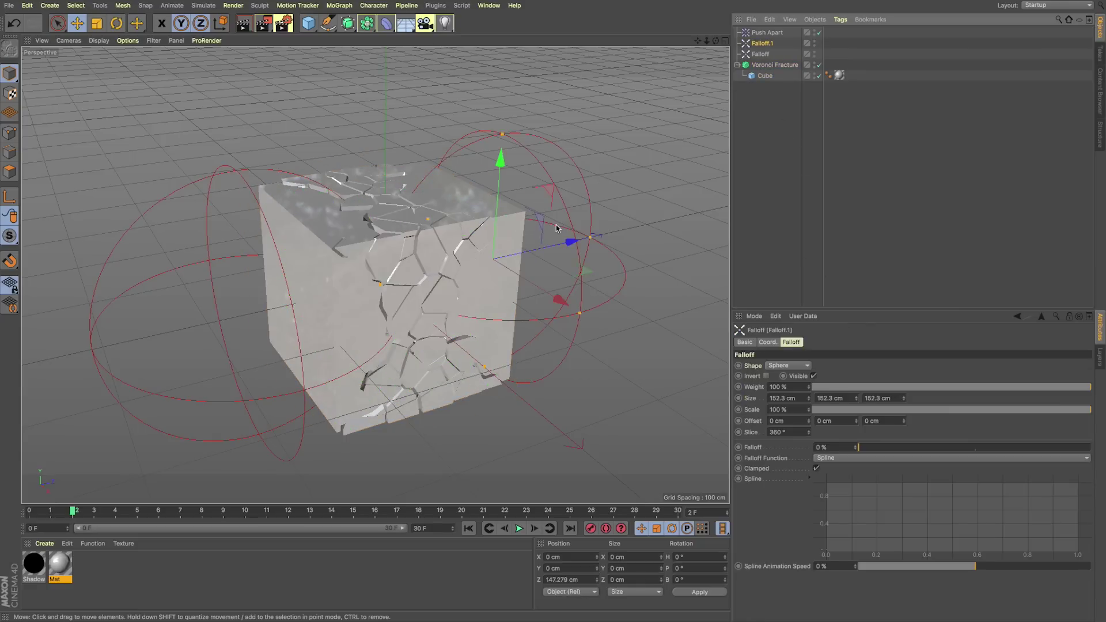
# - Move the duplicated Falloff outward to about 177 cm on Z and set its shape to Box
pyautogui.moveTo(566, 241); pyautogui.dragTo(585, 242)
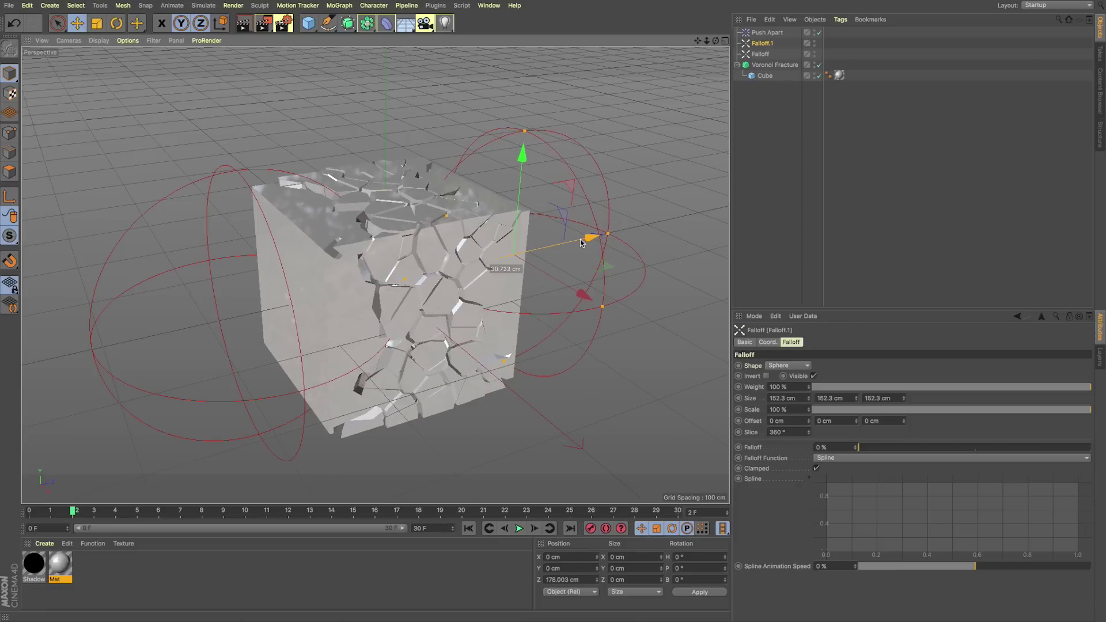
pyautogui.click(801, 367)
pyautogui.click(775, 388)
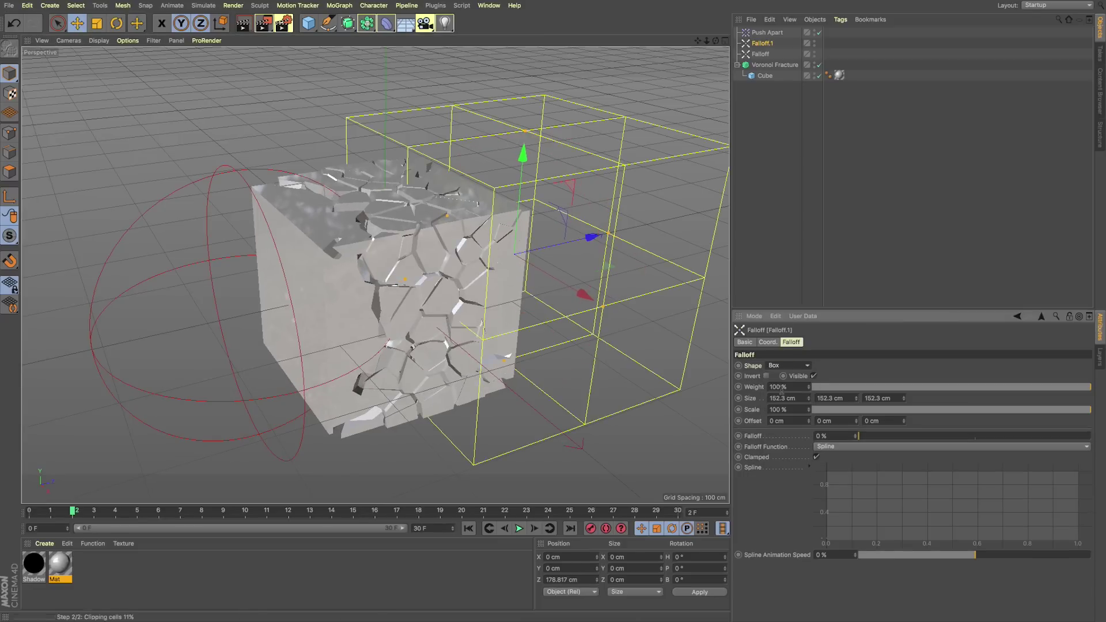
# - Raise the Push Apart strength to 3.5 % and display the viewport with Gouraud Shading (Lines)
pyautogui.keyDown('alt'); pyautogui.moveTo(573, 279); pyautogui.dragTo(728, 173); pyautogui.keyUp('alt')
pyautogui.keyDown('alt'); pyautogui.moveTo(514, 278); pyautogui.dragTo(502, 278); pyautogui.keyUp('alt')
pyautogui.click(767, 32)
pyautogui.moveTo(816, 367); pyautogui.dragTo(816, 367)
pyautogui.moveTo(585, 242)
pyautogui.keyDown('alt'); pyautogui.mouseDown()
pyautogui.moveTo(528, 241)
pyautogui.moveTo(613, 248)
pyautogui.moveTo(550, 268)
pyautogui.moveTo(592, 243)
pyautogui.mouseUp(); pyautogui.keyUp('alt')
pyautogui.press('n')
pyautogui.press('b')
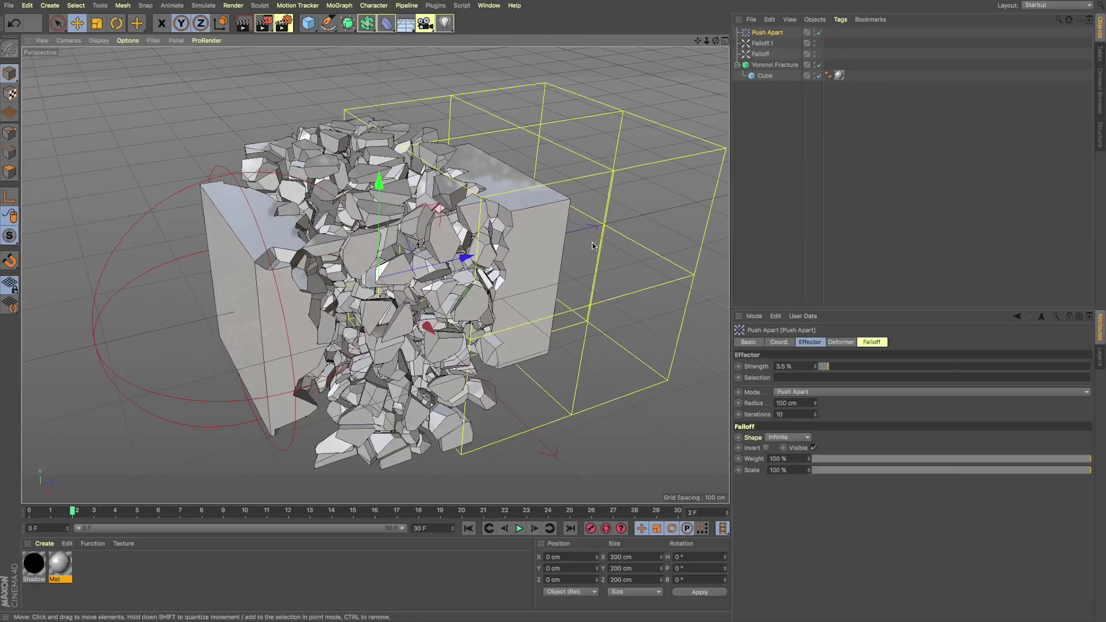
pyautogui.keyDown('alt'); pyautogui.moveTo(592, 243); pyautogui.dragTo(494, 231); pyautogui.keyUp('alt')
pyautogui.moveTo(396, 196); pyautogui.dragTo(410, 317)
pyautogui.hotkey('ctrl', 'z')
pyautogui.hotkey('ctrl', 'z')
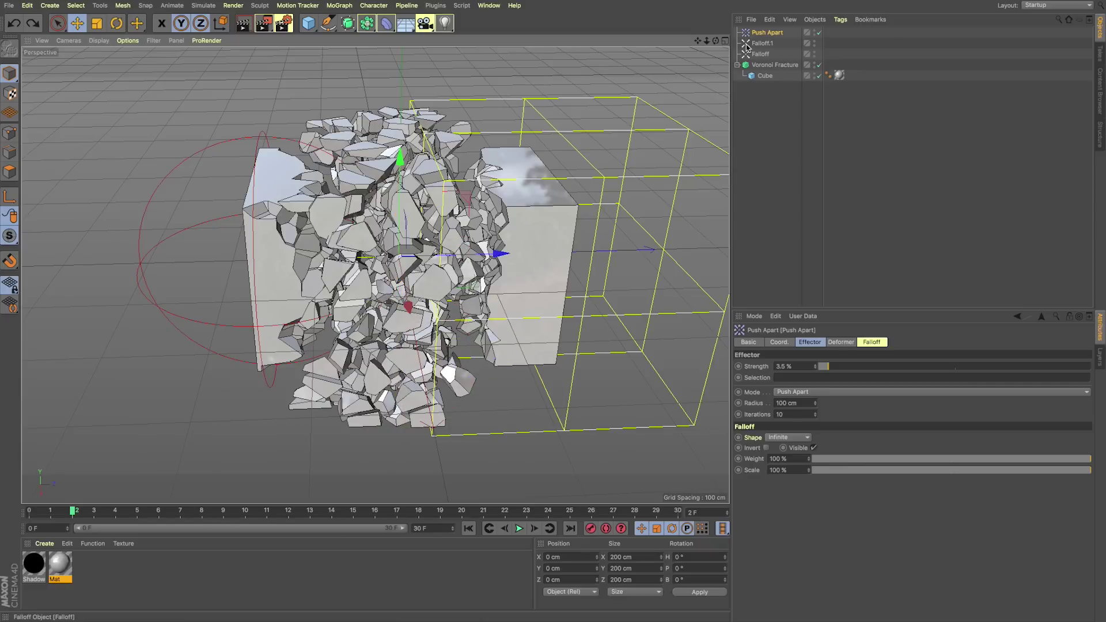
# - Lower the box-shaped Falloff along Y and set the sphere Falloff's Falloff value to 32 %
pyautogui.moveTo(555, 154); pyautogui.dragTo(549, 213)
pyautogui.click(166, 180)
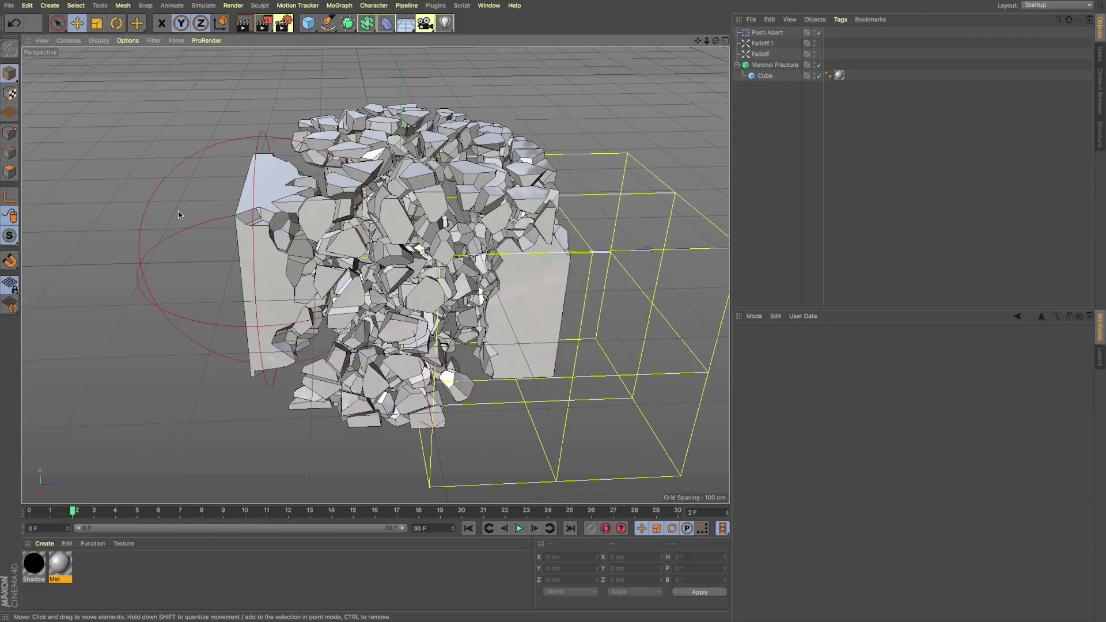
pyautogui.keyDown('alt'); pyautogui.moveTo(178, 212); pyautogui.dragTo(254, 185); pyautogui.keyUp('alt')
pyautogui.click(174, 211)
pyautogui.moveTo(856, 447); pyautogui.dragTo(855, 441)
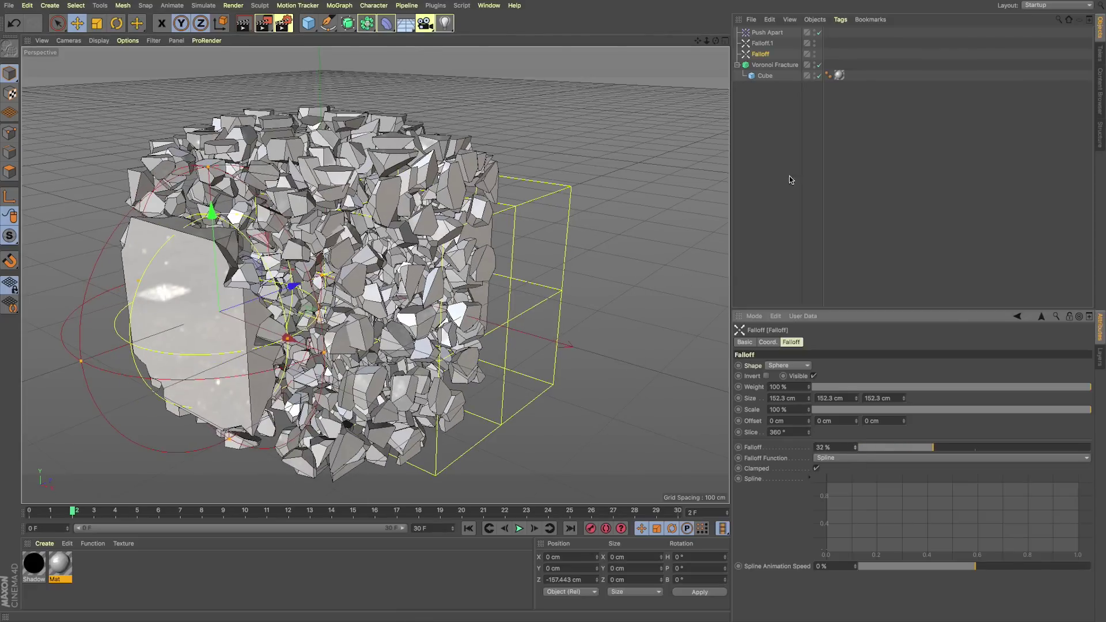
# - Temporarily colorize the Voronoi Fracture's fragments to inspect the glued pieces, and turn the colors off again
pyautogui.click(773, 66)
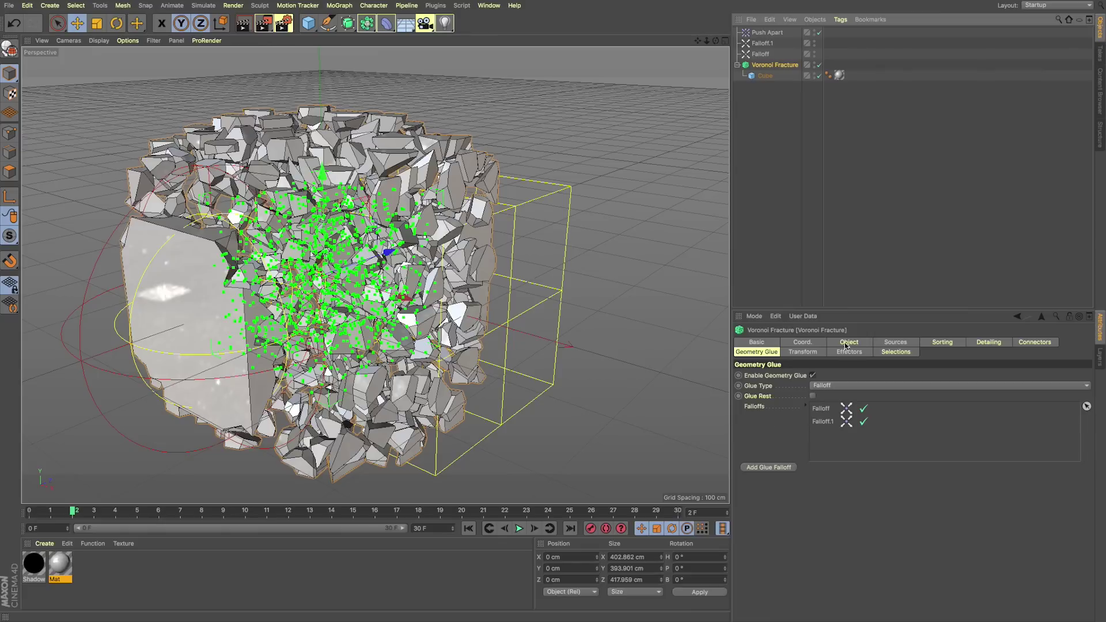
pyautogui.click(849, 343)
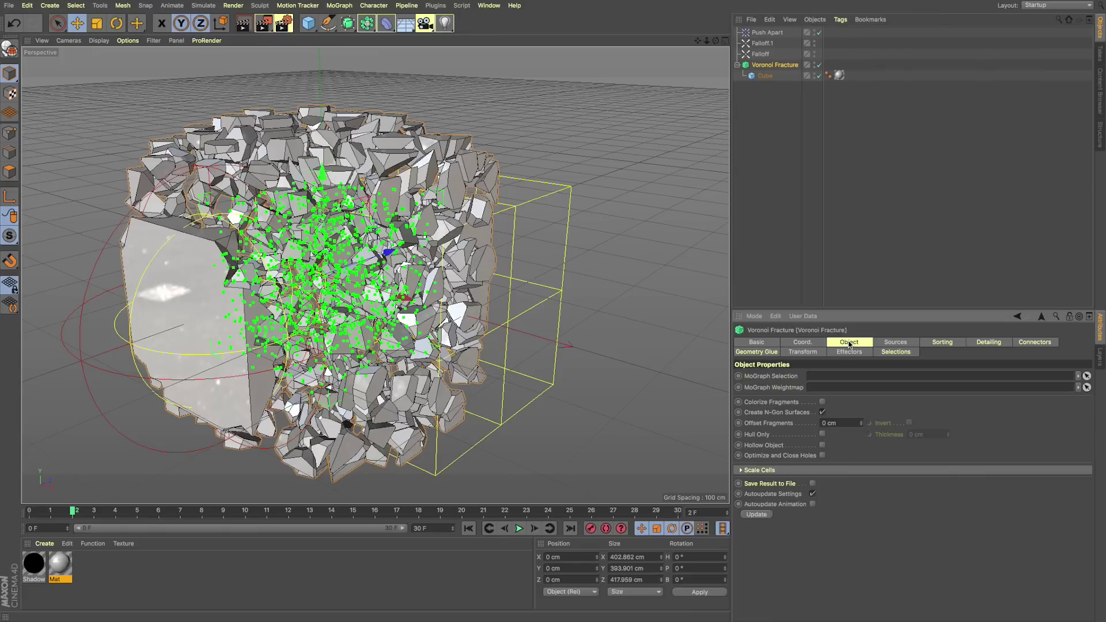
pyautogui.click(823, 402)
pyautogui.keyDown('alt'); pyautogui.moveTo(494, 274); pyautogui.dragTo(422, 275); pyautogui.keyUp('alt')
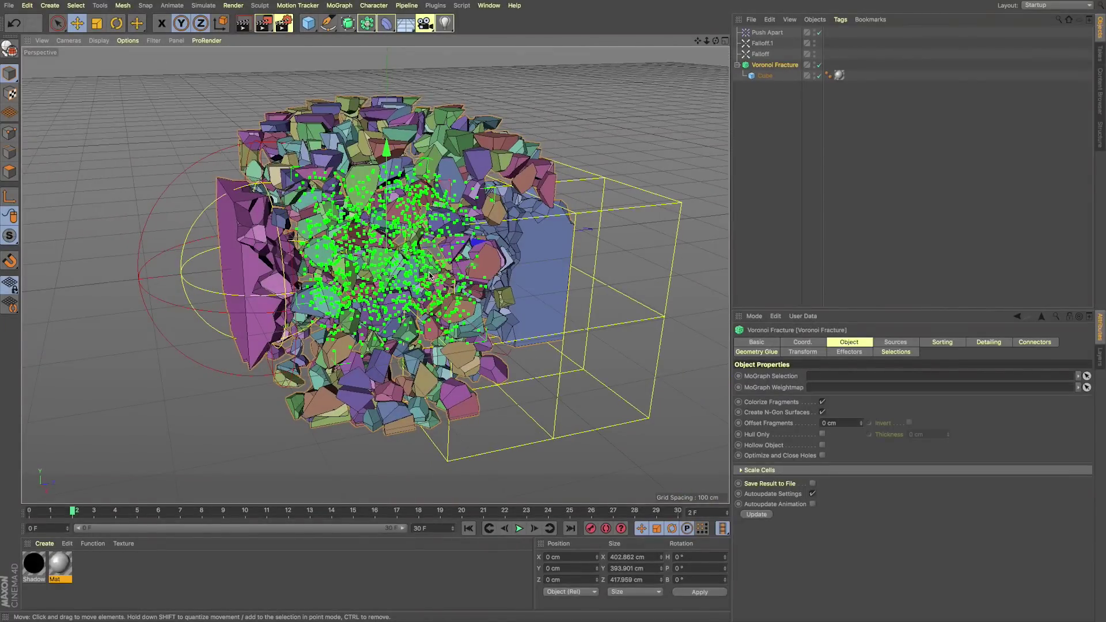
pyautogui.click(823, 403)
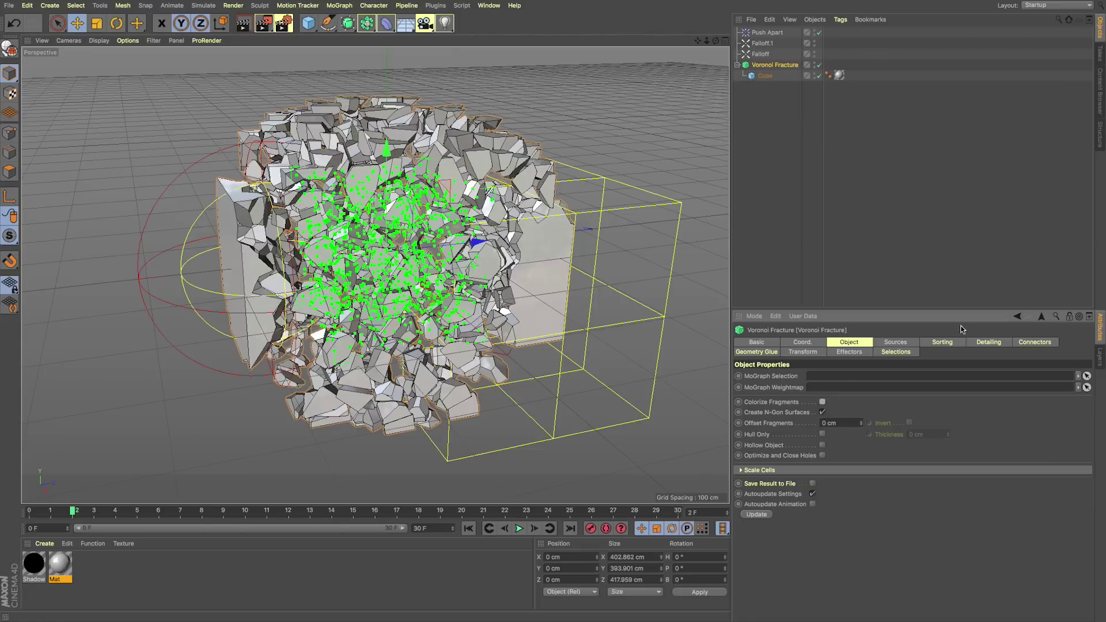
# - Enable Detailing on the Voronoi Fracture and display the viewport shaded without lines
pyautogui.click(982, 344)
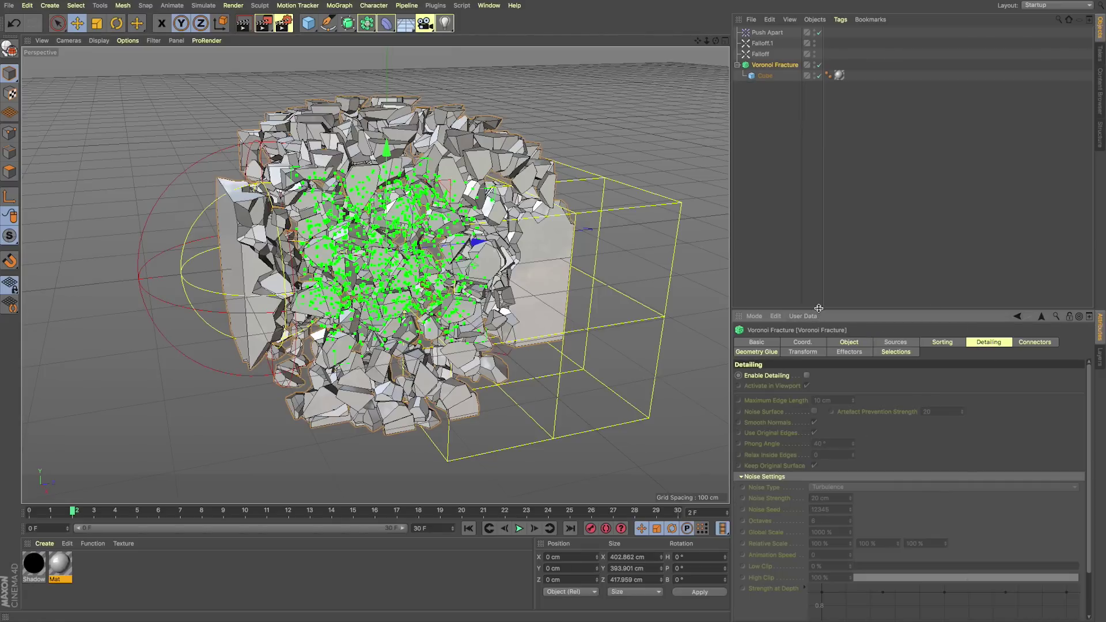
pyautogui.moveTo(818, 308); pyautogui.dragTo(819, 270)
pyautogui.click(807, 337)
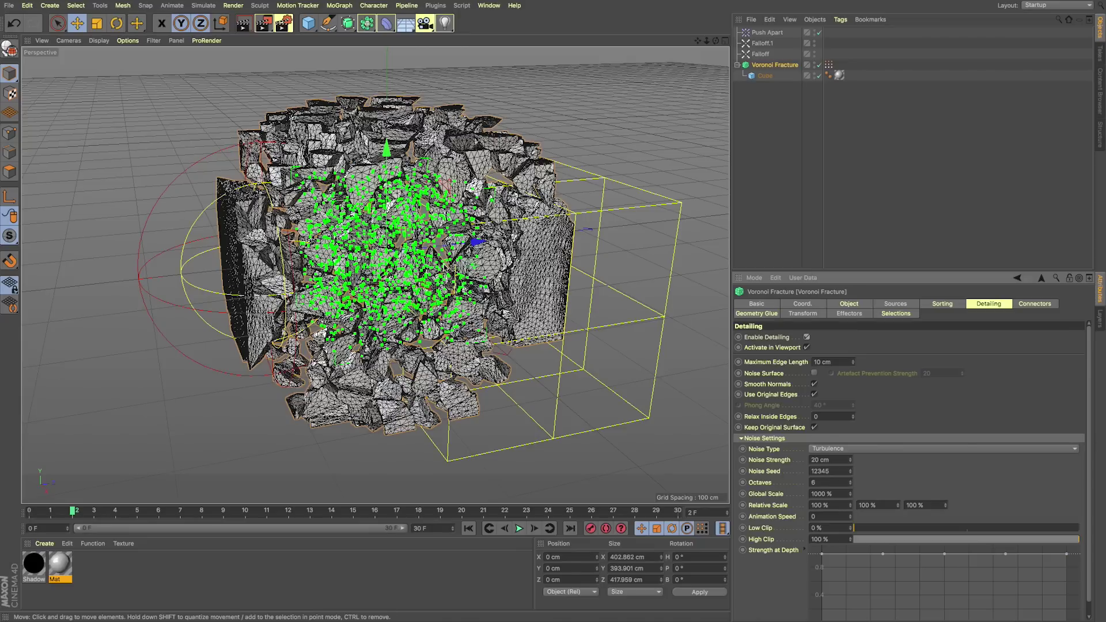
pyautogui.scroll(8, 288, 242)
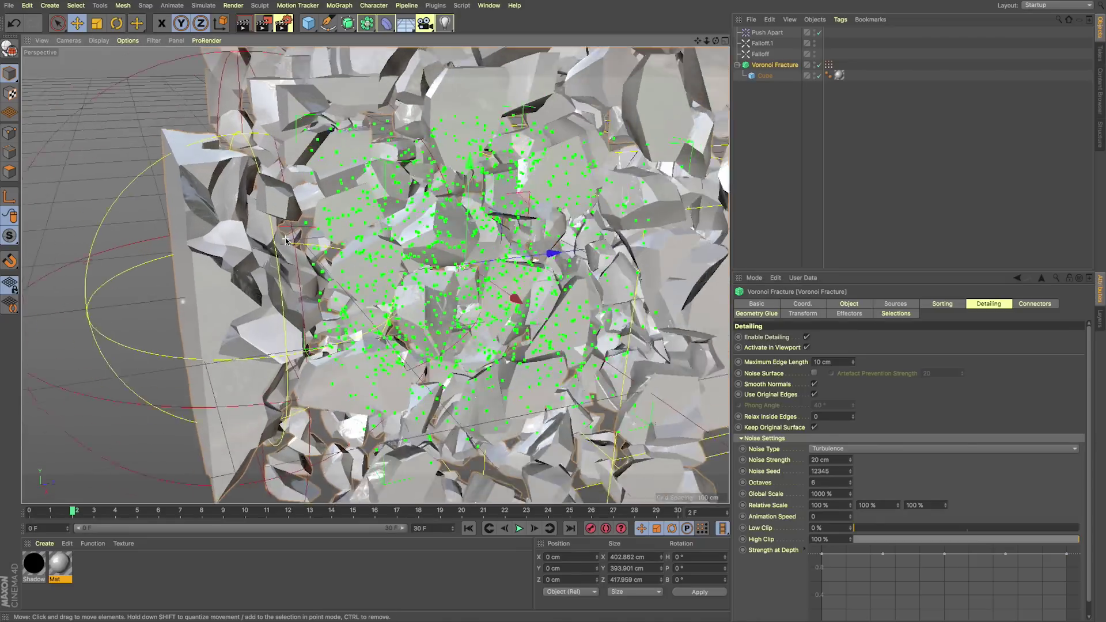
pyautogui.scroll(6, 295, 262)
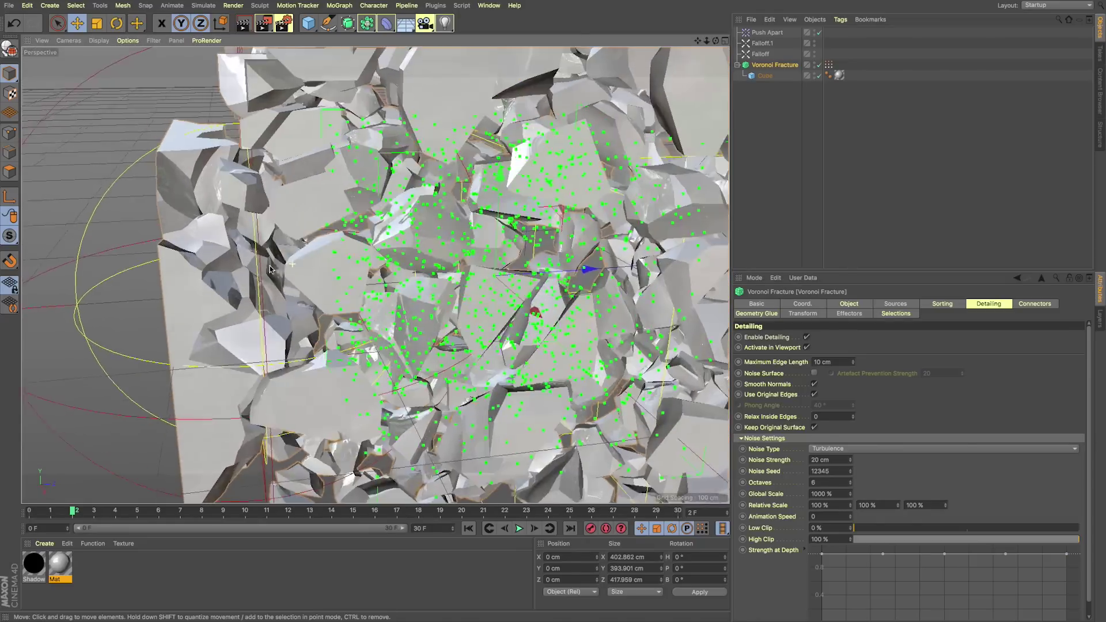
pyautogui.scroll(3, 289, 265)
pyautogui.scroll(5, 376, 276)
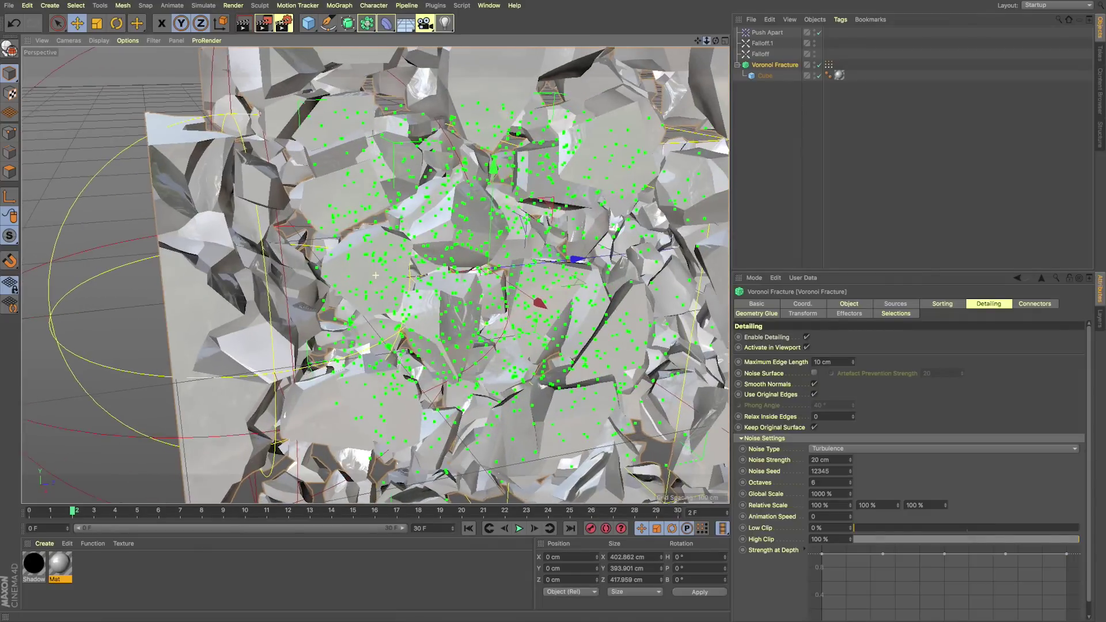
pyautogui.scroll(8, 376, 276)
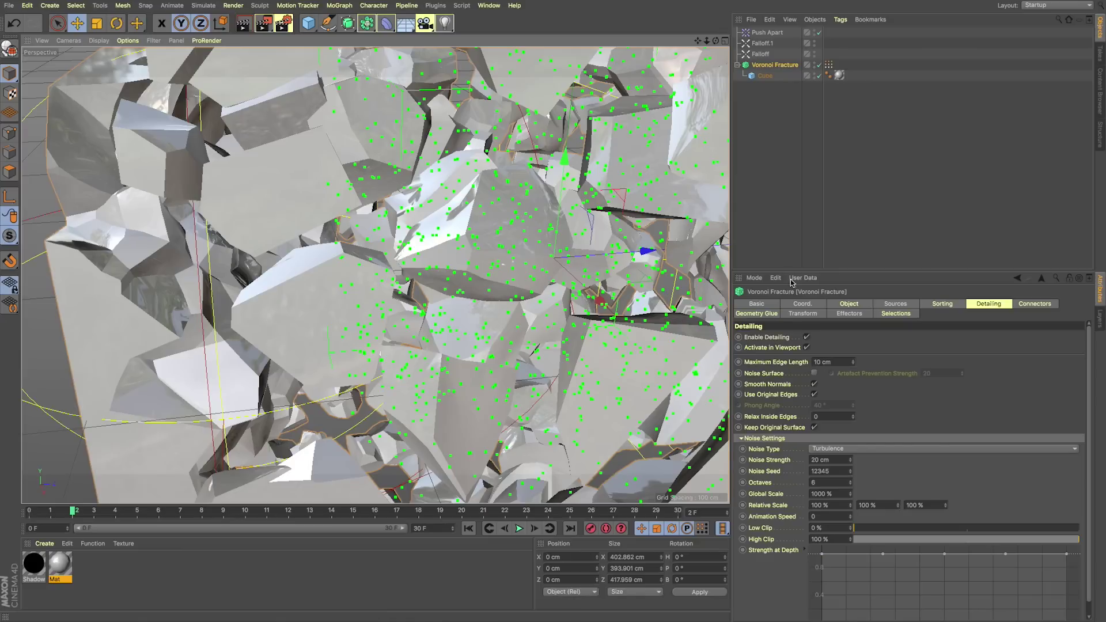
# - Reshape the detailing noise's Strength at Depth curve into a wave by lowering its first, middle and last points
pyautogui.moveTo(826, 269); pyautogui.dragTo(830, 215)
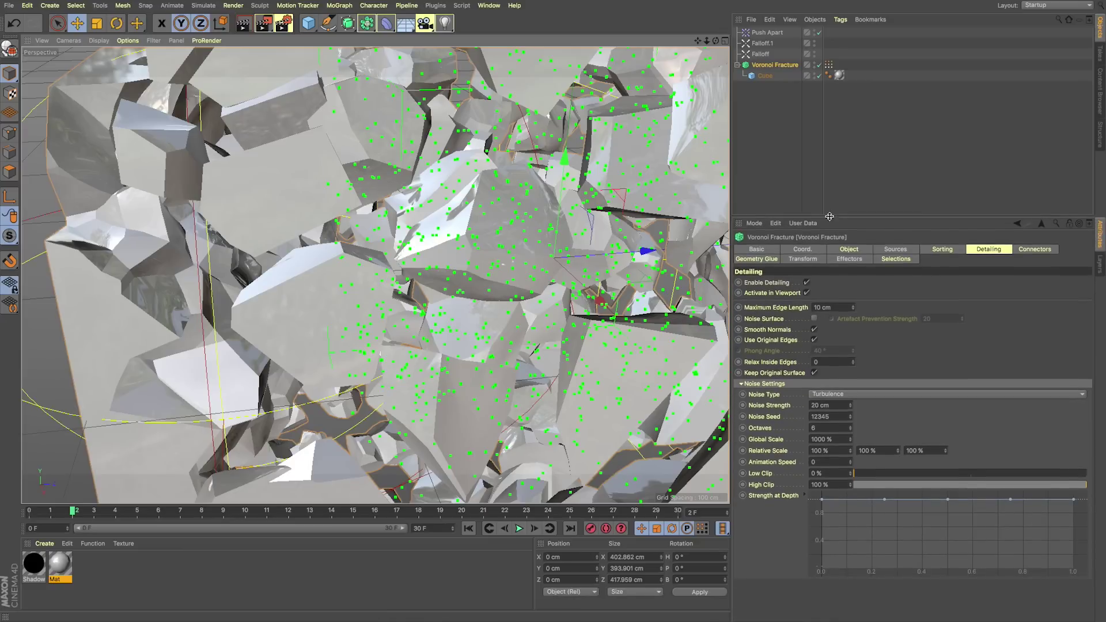
pyautogui.click(835, 395)
pyautogui.click(835, 396)
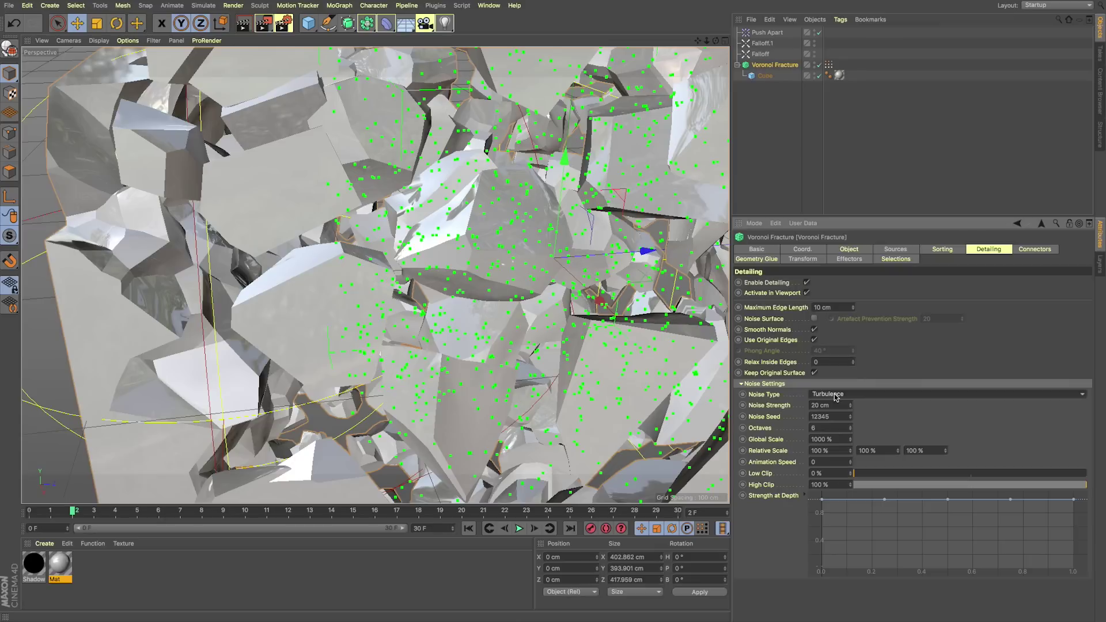
pyautogui.click(855, 363)
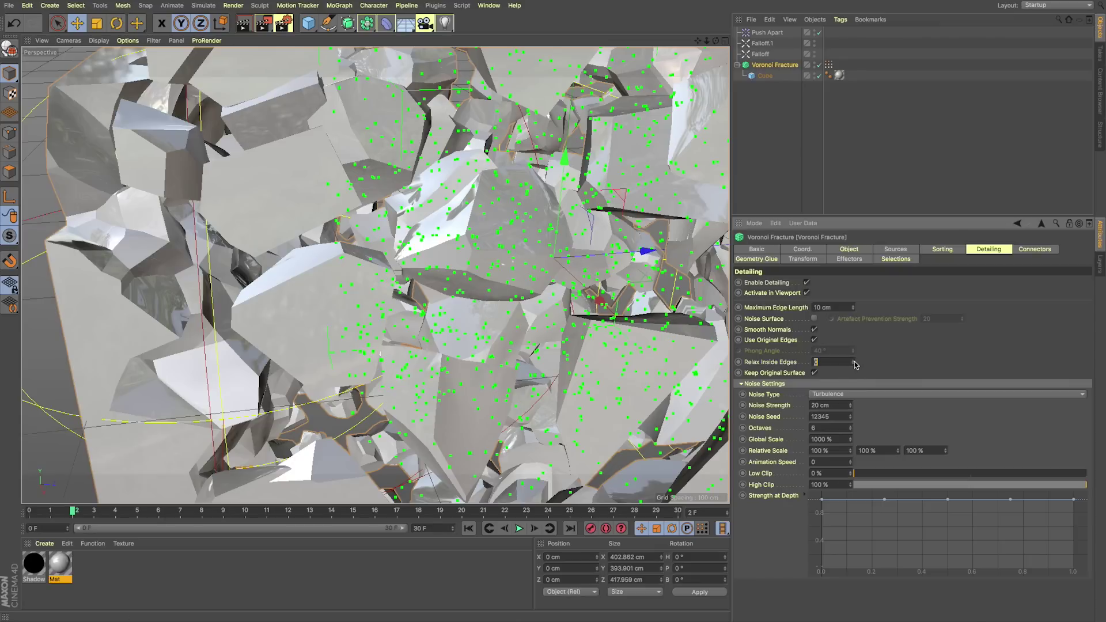
pyautogui.moveTo(822, 499); pyautogui.dragTo(822, 534)
pyautogui.moveTo(948, 500); pyautogui.dragTo(952, 539)
pyautogui.moveTo(1073, 500); pyautogui.dragTo(1074, 546)
# - Set the detailing Noise Strength to 35 cm
pyautogui.click(851, 404)
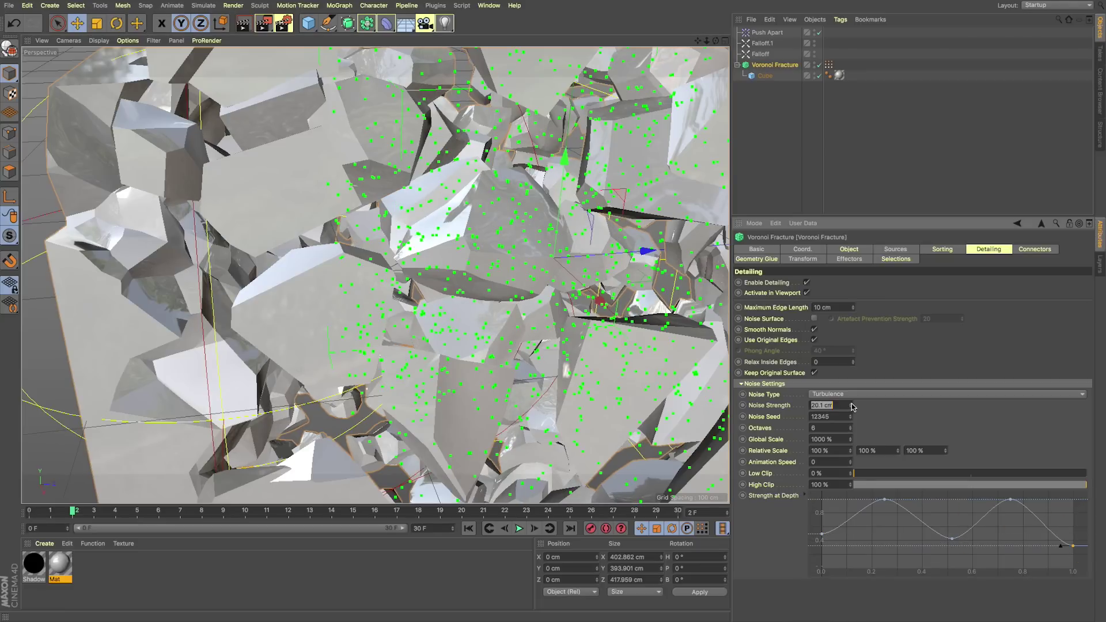
pyautogui.write('35')
pyautogui.press('Return')
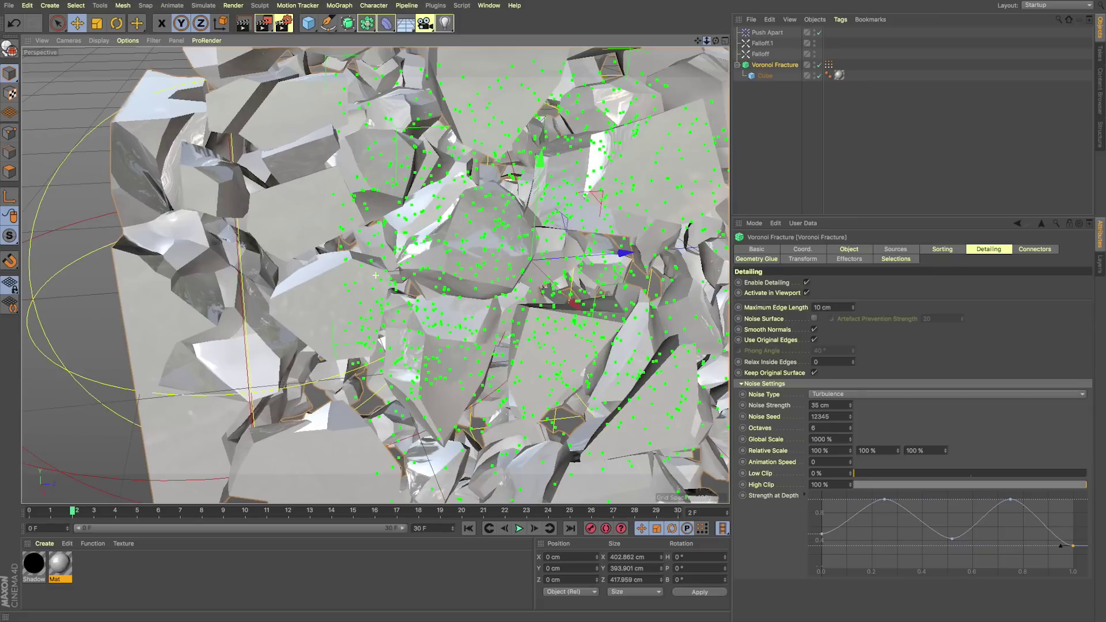
# - Render the viewport to preview the detailed fracture surfaces, and render again from a closer view
pyautogui.hotkey('ctrl', 'r')
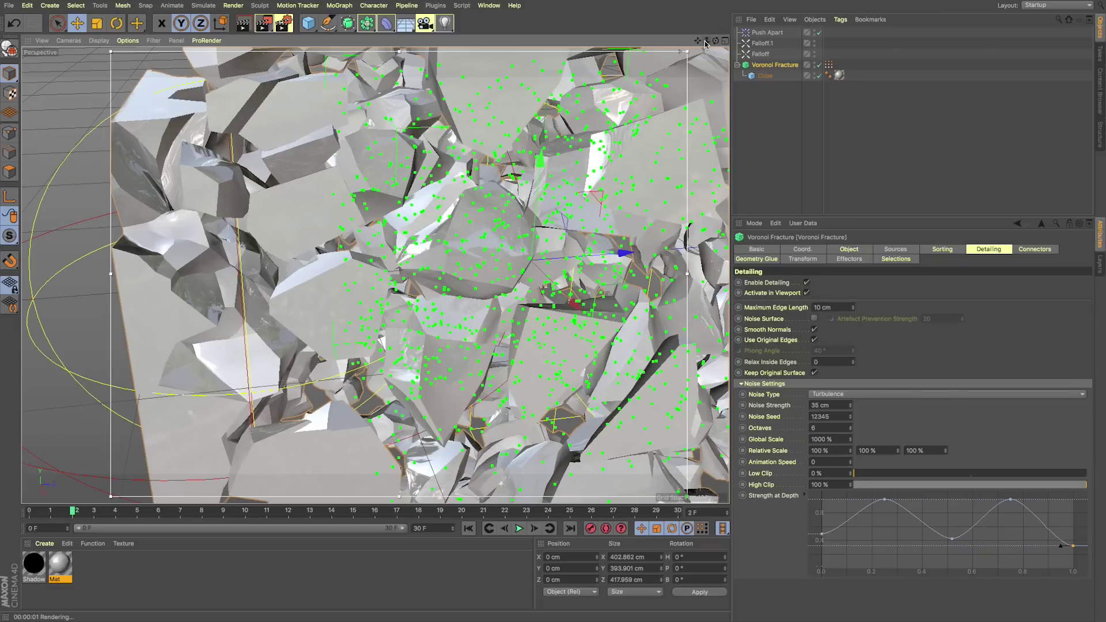
pyautogui.click(198, 119)
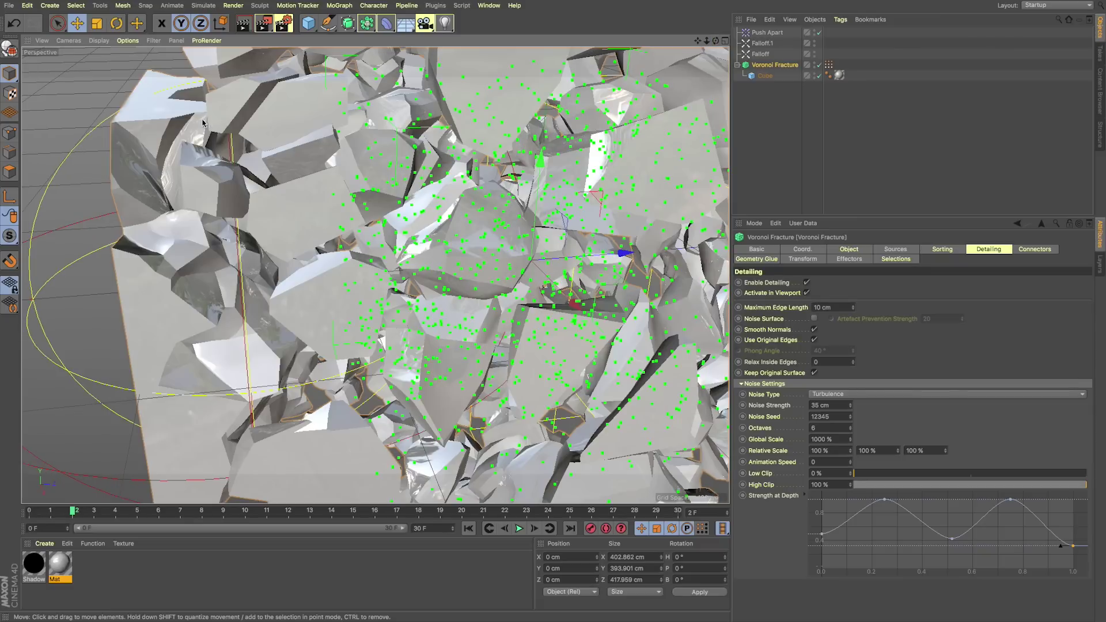
pyautogui.press('v')
pyautogui.moveTo(265, 191)
pyautogui.click(263, 214)
pyautogui.moveTo(707, 41); pyautogui.dragTo(727, 47)
pyautogui.hotkey('ctrl', 'r')
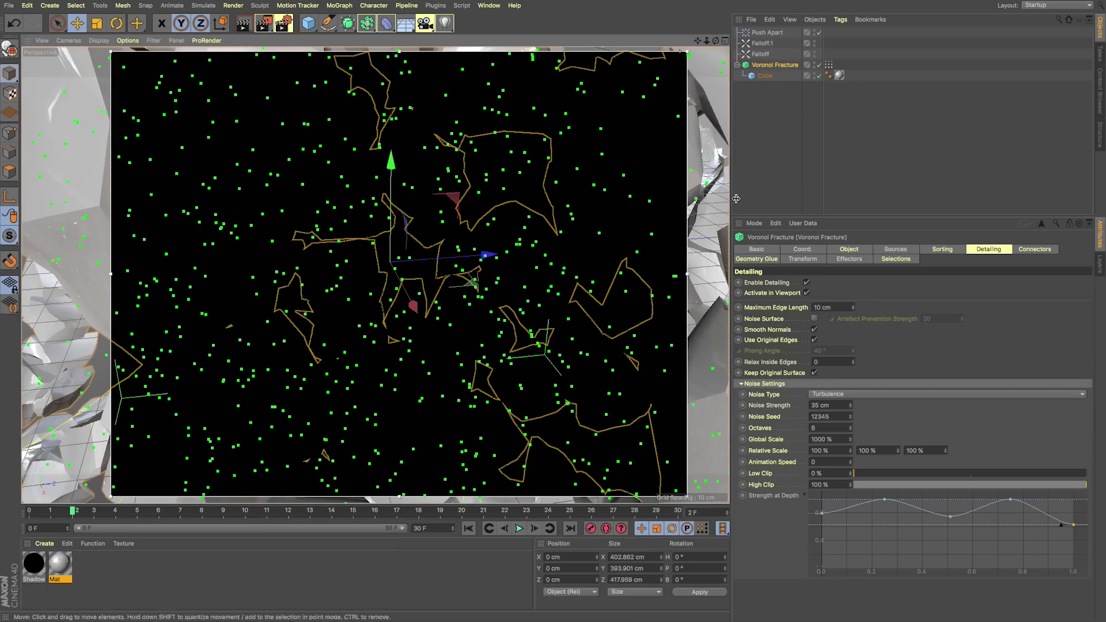
# - Set the detailing Noise Strength of the Voronoi Fracture to 20 cm
pyautogui.moveTo(707, 41)
pyautogui.mouseDown()
pyautogui.moveTo(448, 12)
pyautogui.moveTo(716, 48)
pyautogui.mouseUp()
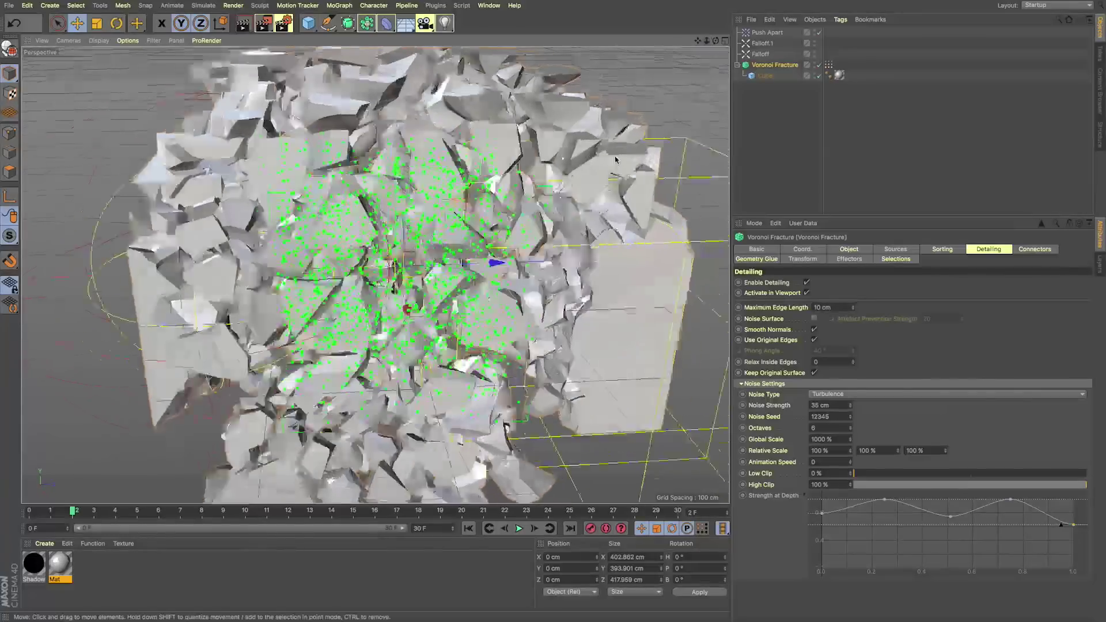
pyautogui.keyDown('alt'); pyautogui.moveTo(568, 271); pyautogui.dragTo(608, 298); pyautogui.keyUp('alt')
pyautogui.moveTo(607, 298)
pyautogui.keyDown('alt'); pyautogui.mouseDown(button='right')
pyautogui.moveTo(680, 299)
pyautogui.moveTo(625, 302)
pyautogui.mouseUp(button='right'); pyautogui.keyUp('alt')
pyautogui.keyDown('alt'); pyautogui.moveTo(625, 301); pyautogui.dragTo(620, 286); pyautogui.keyUp('alt')
pyautogui.doubleClick(830, 406)
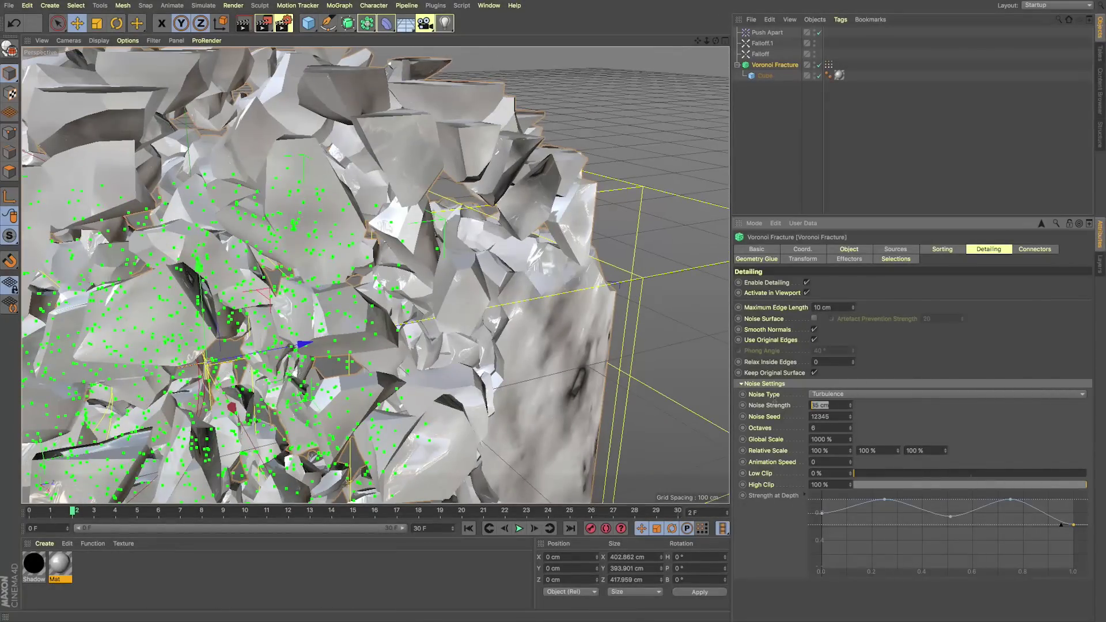
pyautogui.write('20')
pyautogui.press('Return')
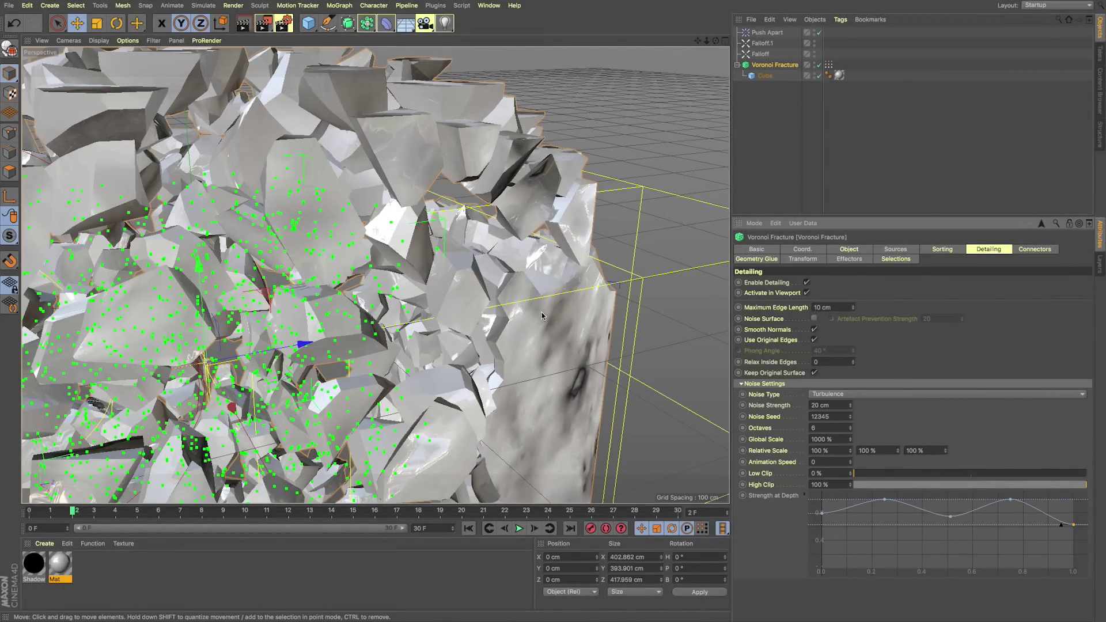
# - Set the detailing Noise Strength of the Voronoi Fracture to 15 cm
pyautogui.scroll(3, 506, 248)
pyautogui.scroll(-6, 506, 247)
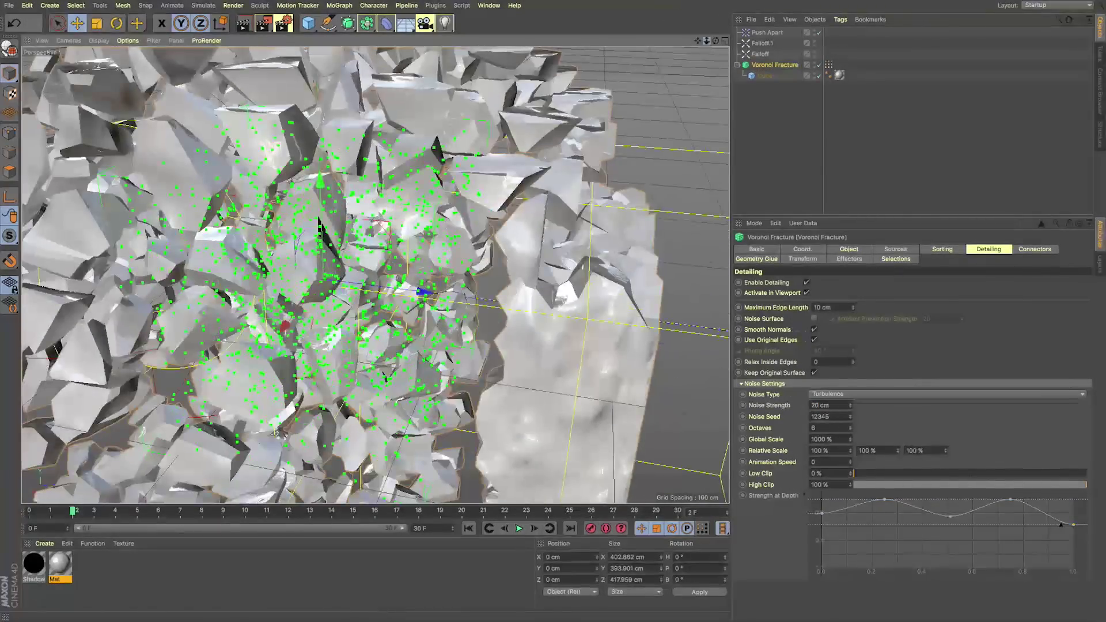
pyautogui.scroll(-3, 506, 248)
pyautogui.keyDown('alt'); pyautogui.moveTo(539, 173); pyautogui.dragTo(492, 146); pyautogui.keyUp('alt')
pyautogui.moveTo(832, 406); pyautogui.dragTo(781, 403)
pyautogui.write('5')
pyautogui.press('Return')
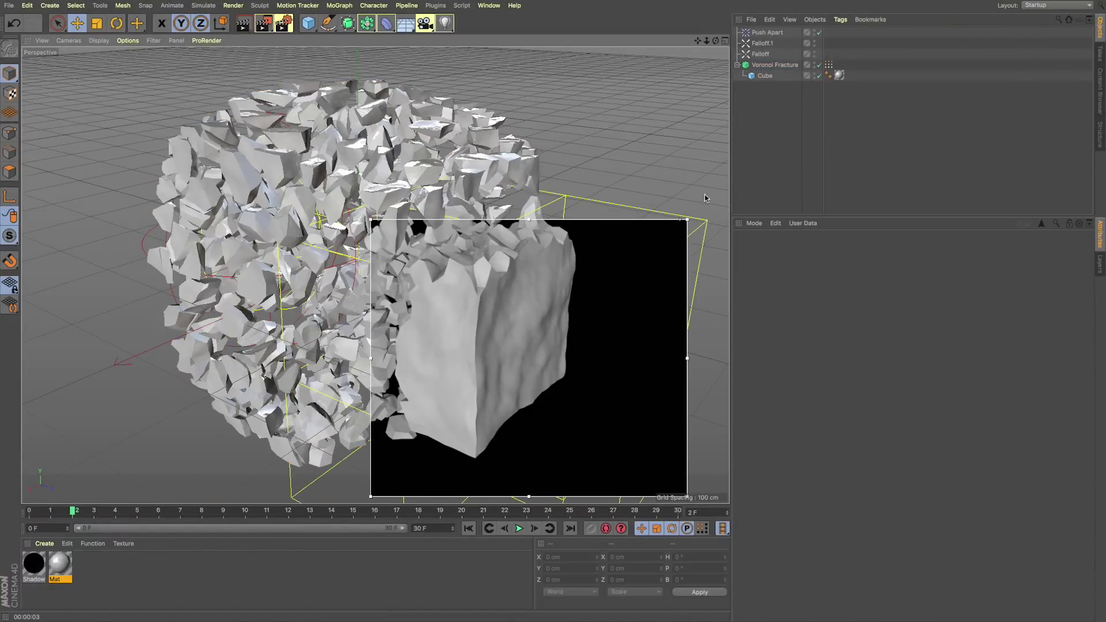
# - Turn off the interactive render region and display the Voronoi Fracture shaded with lines
pyautogui.click(769, 65)
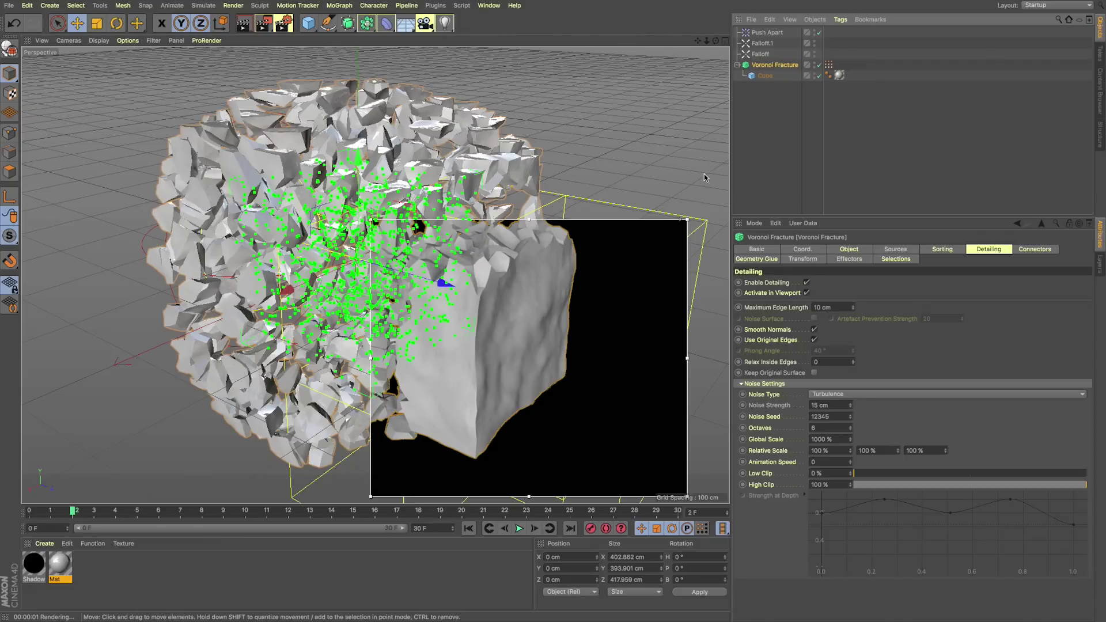
pyautogui.hotkey('alt', 'r')
pyautogui.press('n')
pyautogui.press('b')
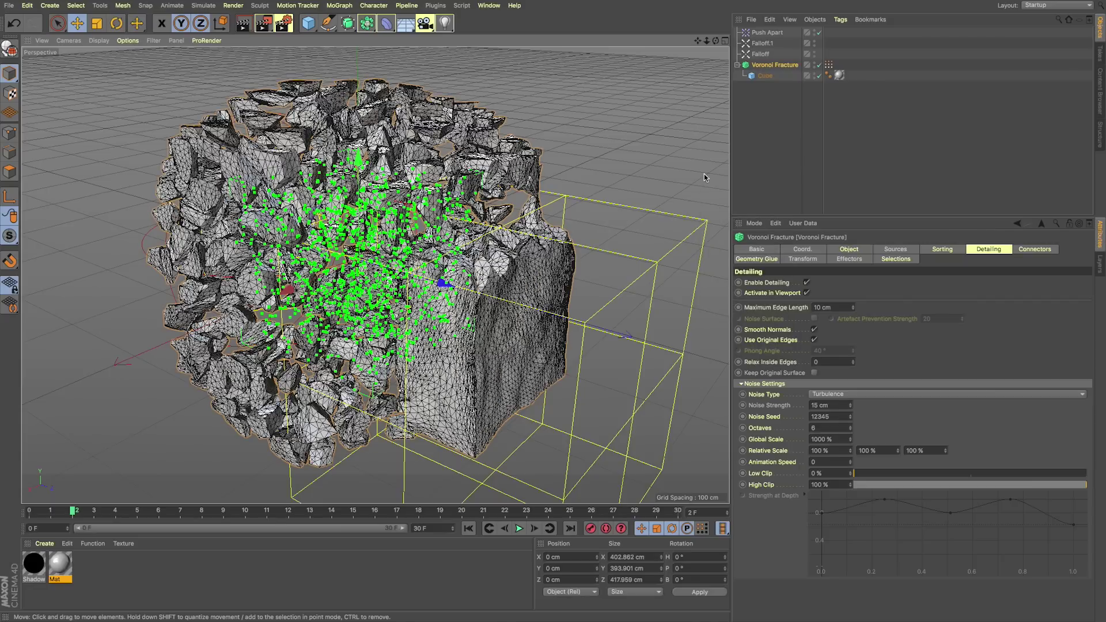
pyautogui.keyDown('alt'); pyautogui.moveTo(490, 153); pyautogui.dragTo(551, 158); pyautogui.keyUp('alt')
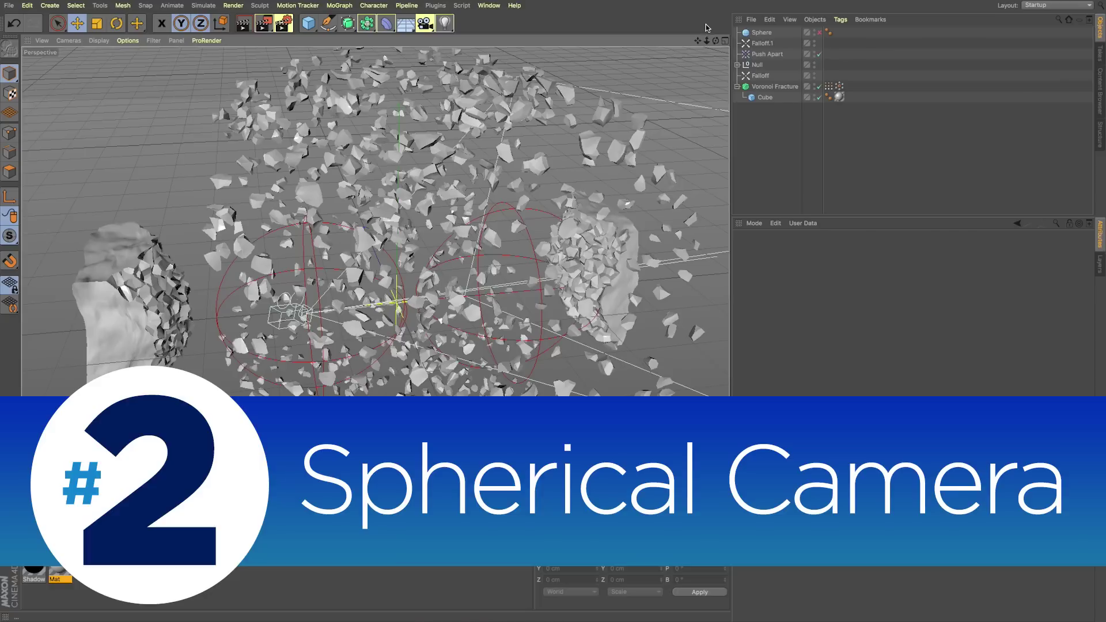
# - Switch to Chrome, play the After Effects 360 VR composite video and look around inside it
pyautogui.keyDown('alt'); pyautogui.moveTo(648, 78); pyautogui.dragTo(660, 78, button='right'); pyautogui.keyUp('alt')
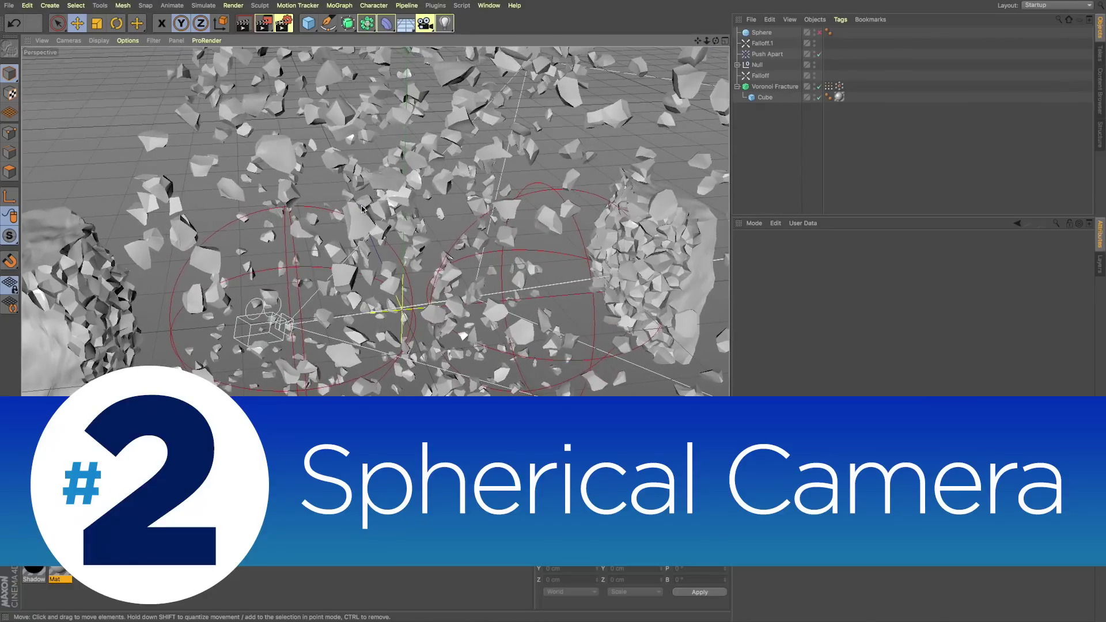
pyautogui.press('super+Tab')
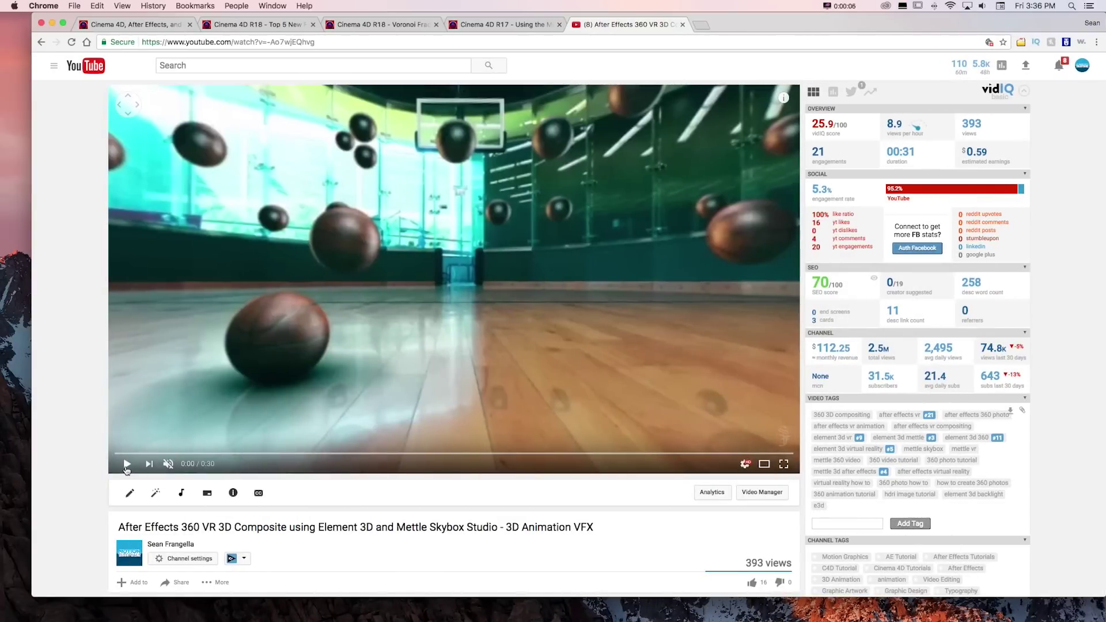
pyautogui.click(126, 465)
pyautogui.moveTo(537, 283); pyautogui.dragTo(395, 363)
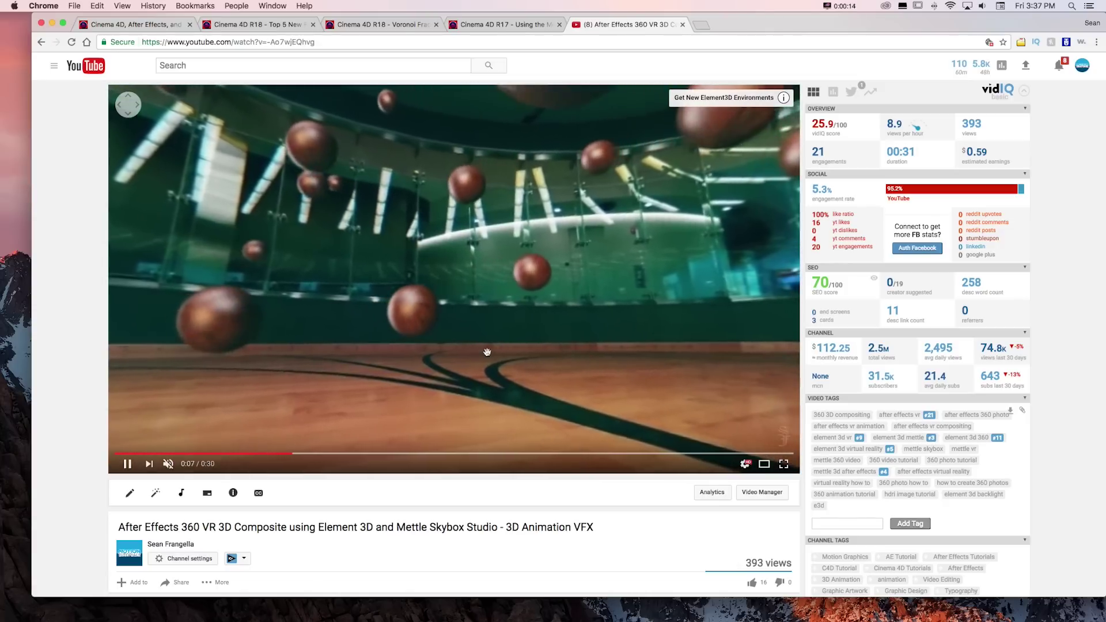
pyautogui.moveTo(415, 346); pyautogui.dragTo(386, 323)
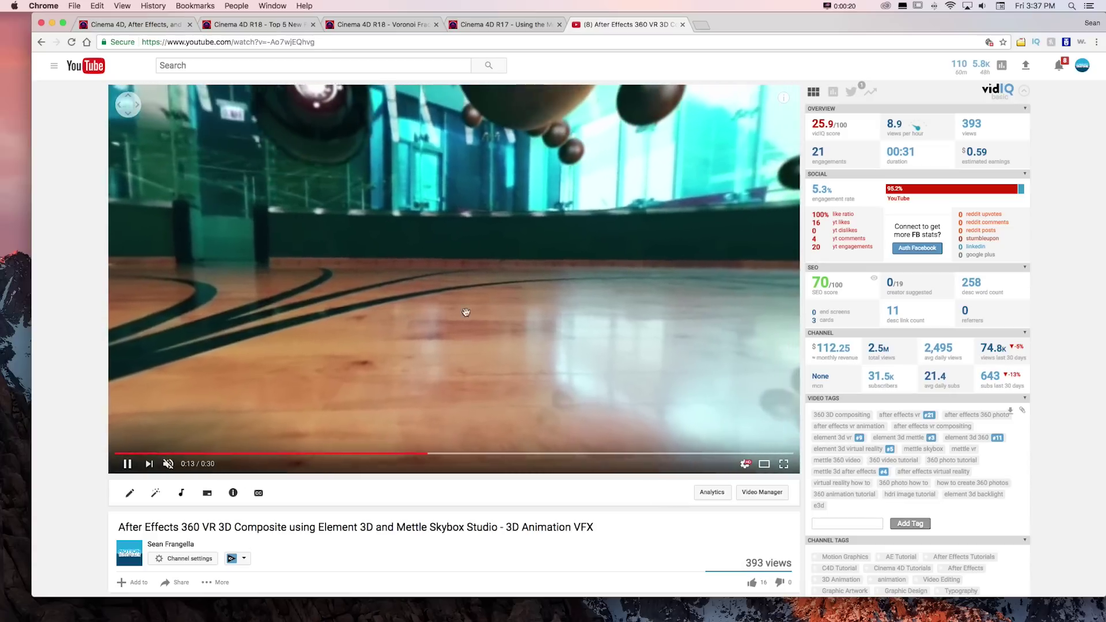
# - Switch to Cinema 4D, add a camera from a view among the scattered fragments and enable its Spherical mode
pyautogui.hotkey('ctrl', 'Right')
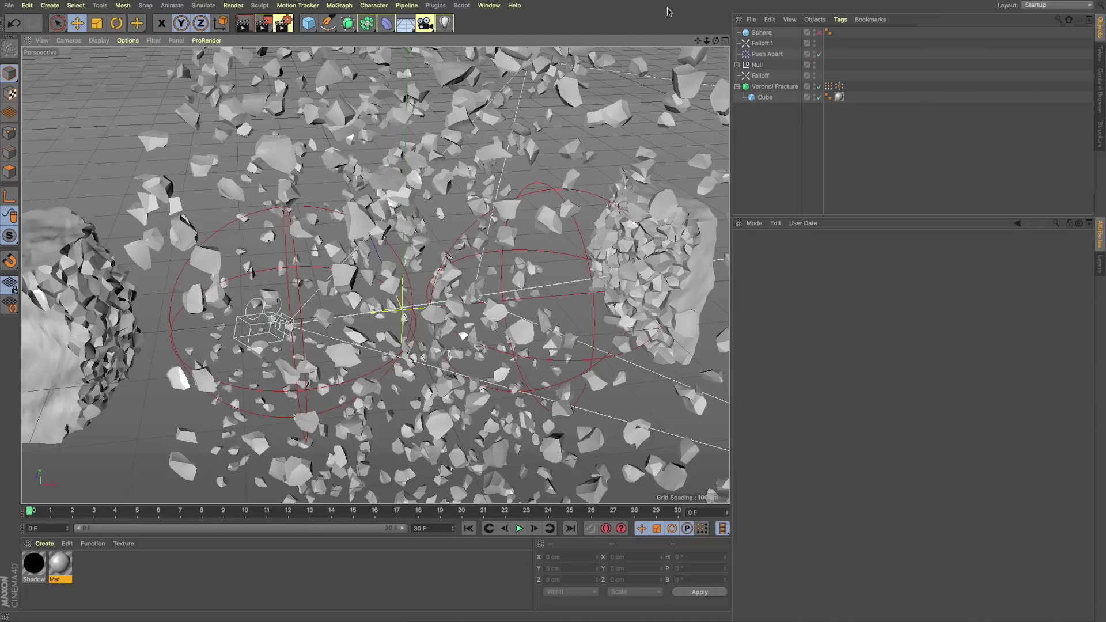
pyautogui.moveTo(707, 41); pyautogui.dragTo(764, 41)
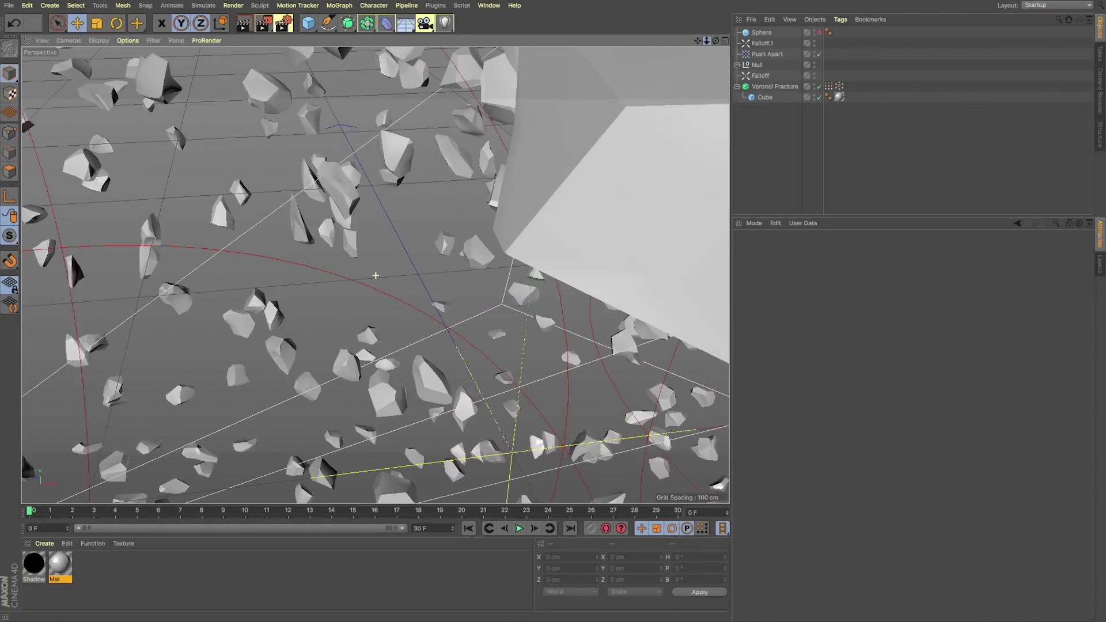
pyautogui.keyDown('alt'); pyautogui.moveTo(455, 284); pyautogui.dragTo(488, 224); pyautogui.keyUp('alt')
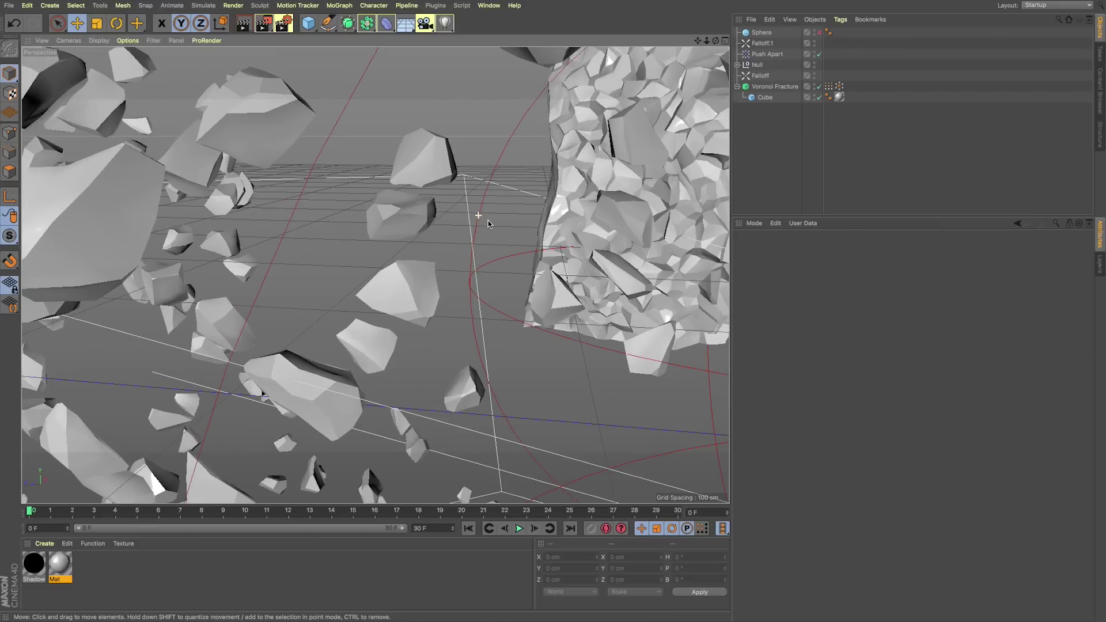
pyautogui.click(426, 23)
pyautogui.click(469, 38)
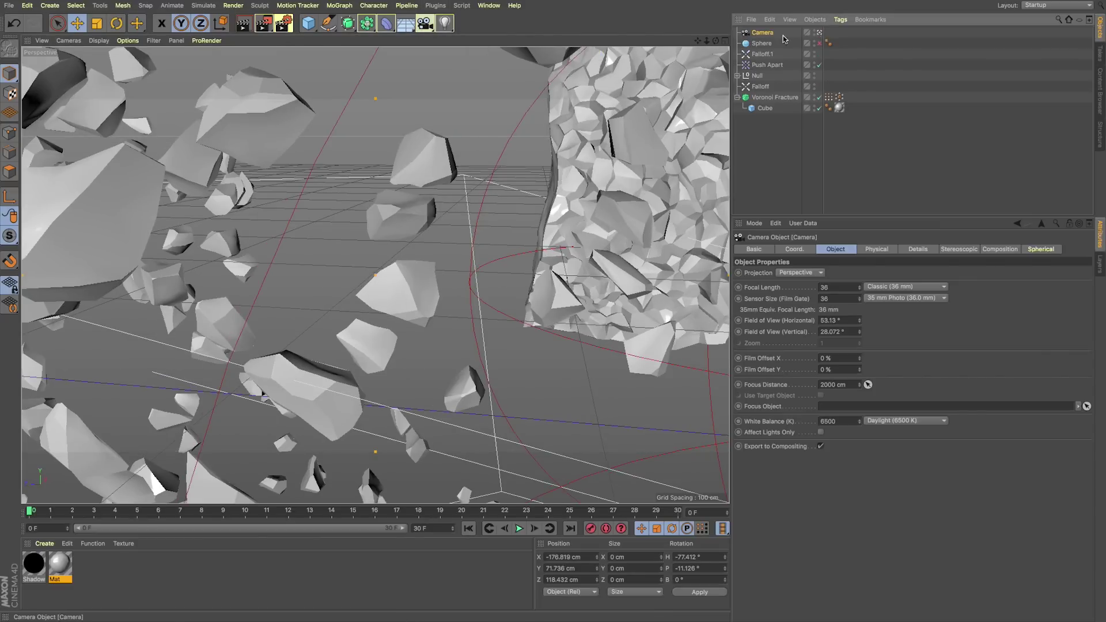
pyautogui.click(1050, 252)
pyautogui.click(770, 274)
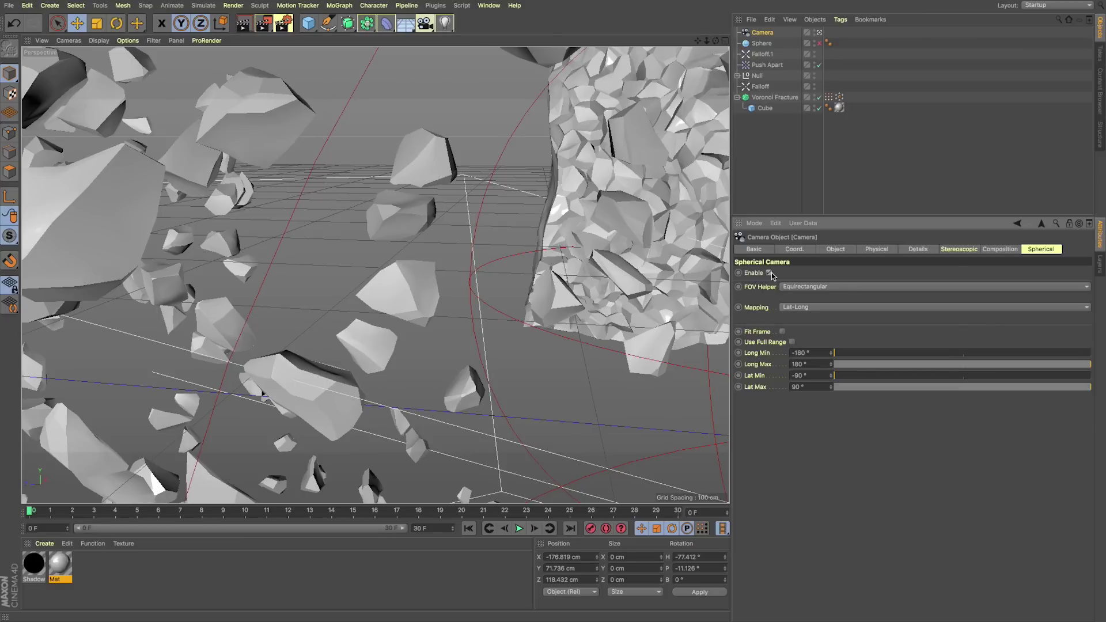
# - In the render output settings, lock the aspect ratio and set the width to 2000 pixels
pyautogui.click(284, 26)
pyautogui.moveTo(202, 12); pyautogui.dragTo(346, 138)
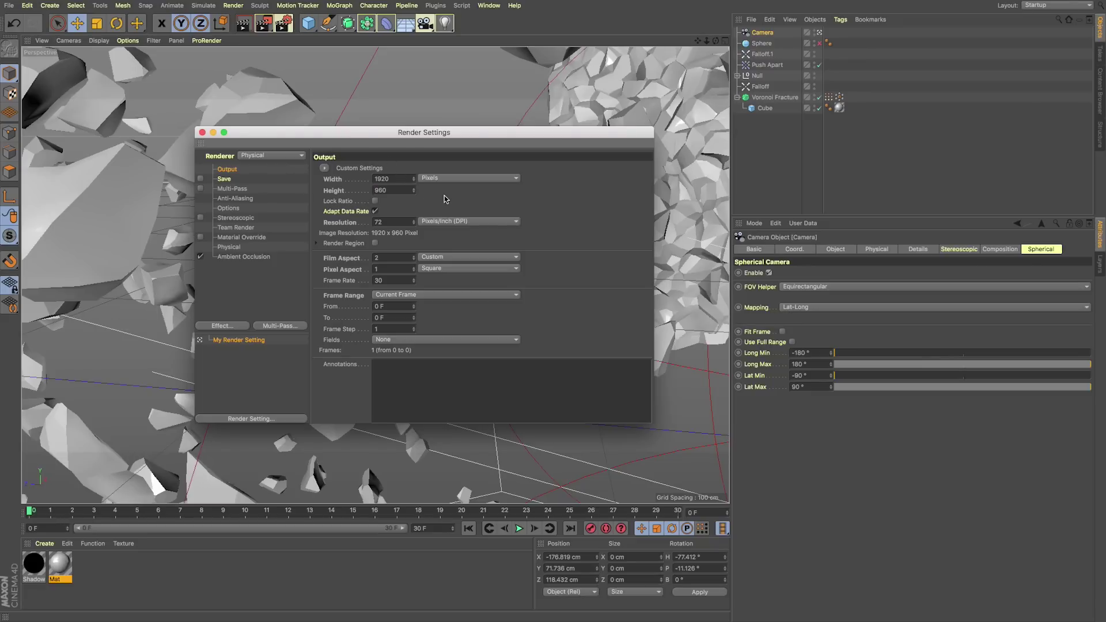
pyautogui.click(375, 200)
pyautogui.click(383, 179)
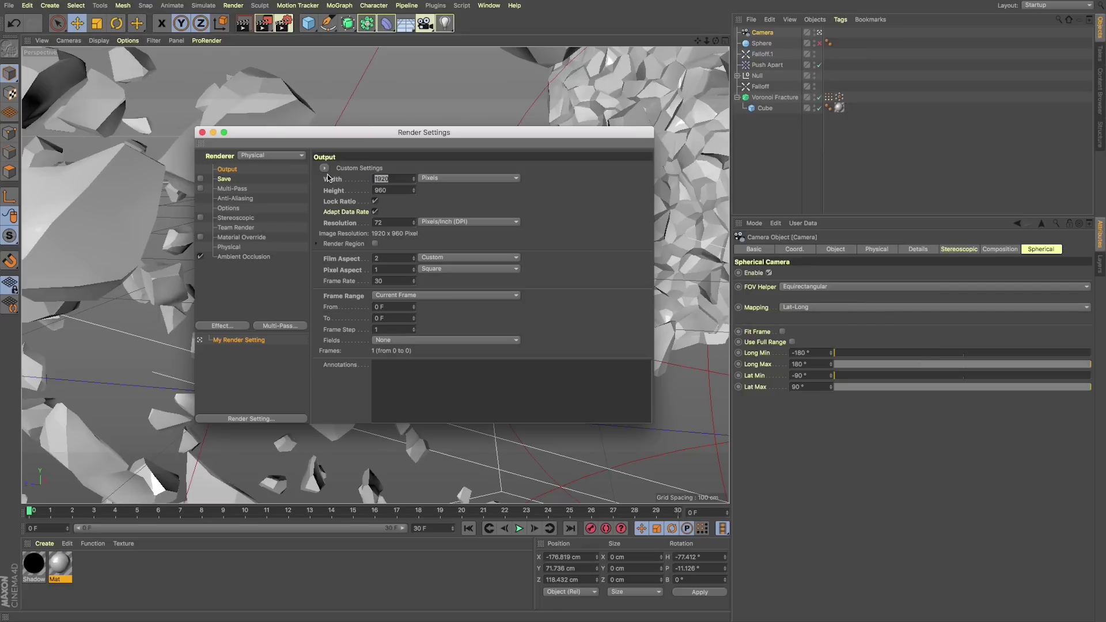
pyautogui.write('2000')
pyautogui.press('Return')
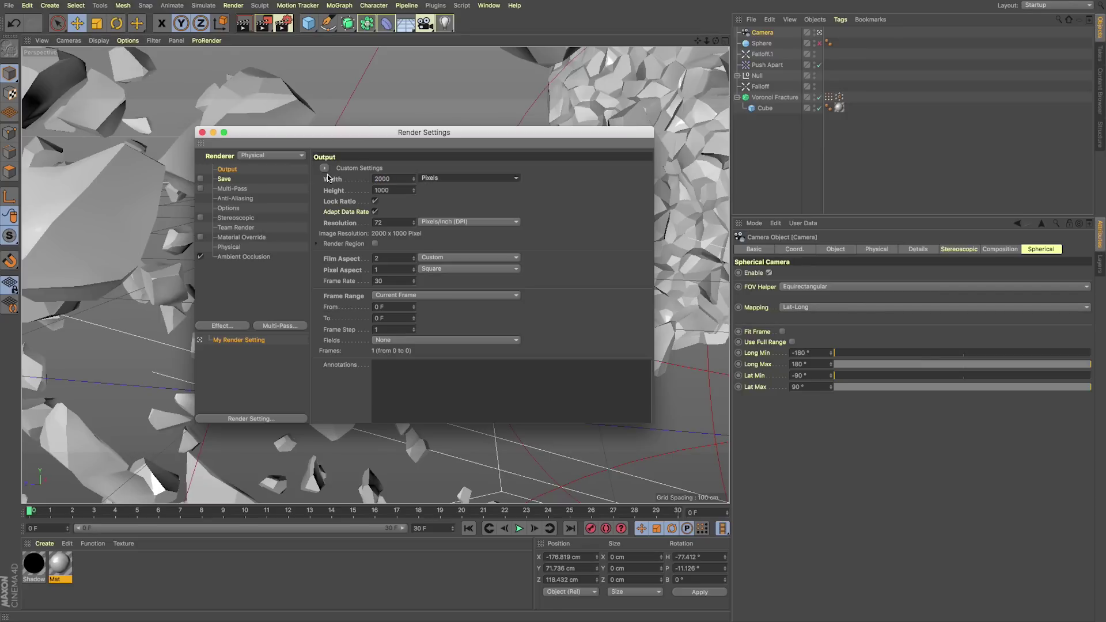
# - Set the render output width to 1920 pixels and close the render settings
pyautogui.moveTo(398, 180); pyautogui.dragTo(277, 179)
pyautogui.write('19')
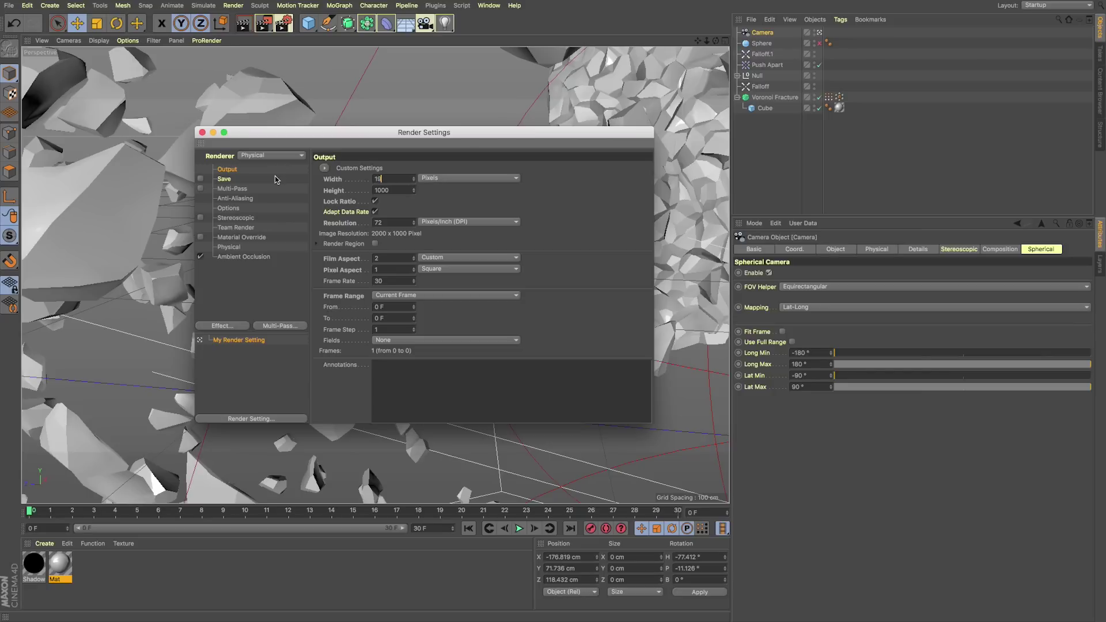
pyautogui.write('20')
pyautogui.press('Return')
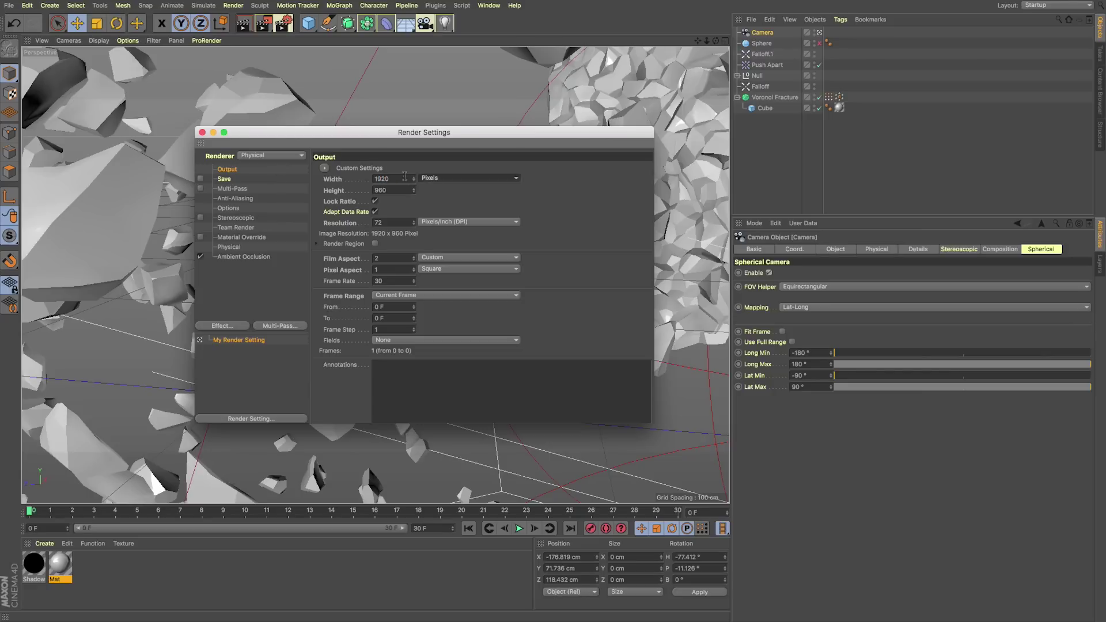
pyautogui.click(203, 133)
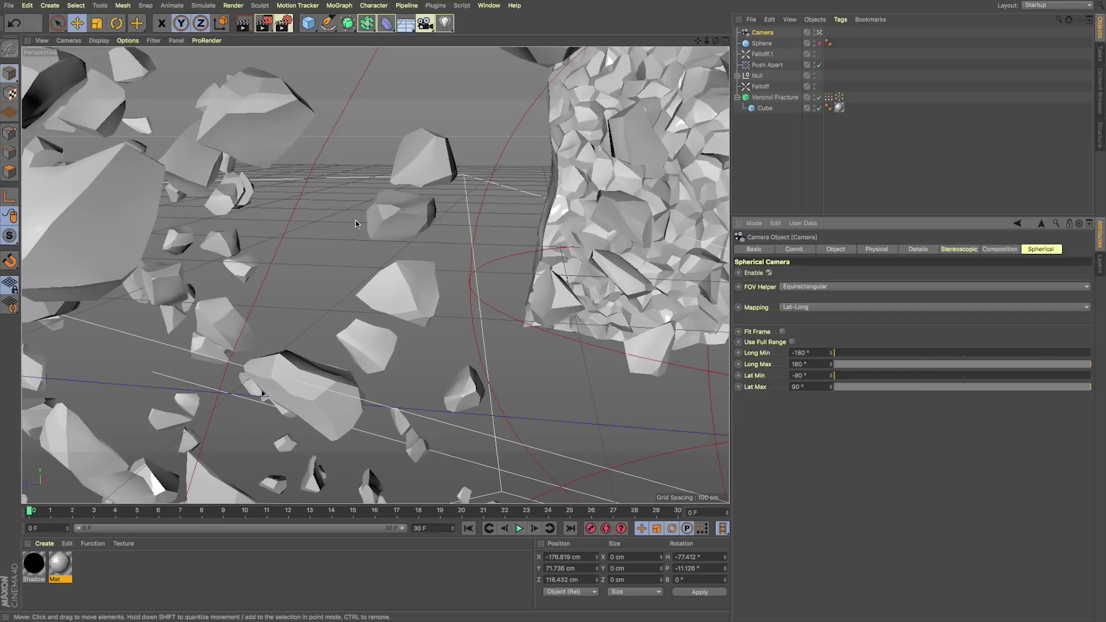
# - Render the spherical camera view to the Picture Viewer and save it as a JPG named 360_Render_Fracture
pyautogui.hotkey('shift', 'r')
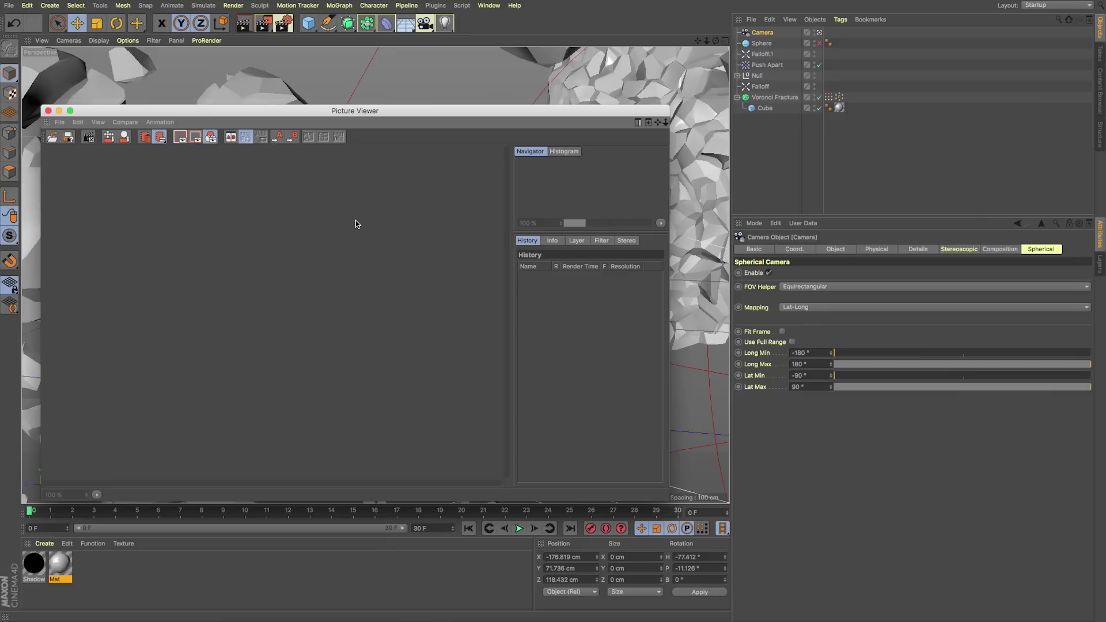
pyautogui.moveTo(654, 460); pyautogui.dragTo(1081, 602)
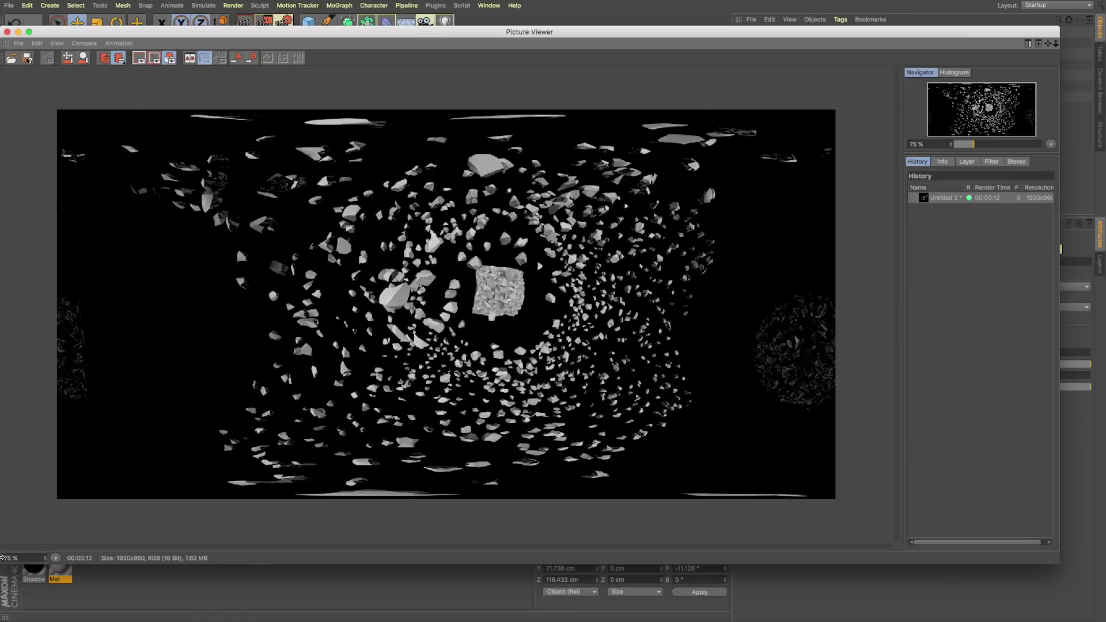
pyautogui.click(18, 43)
pyautogui.click(36, 66)
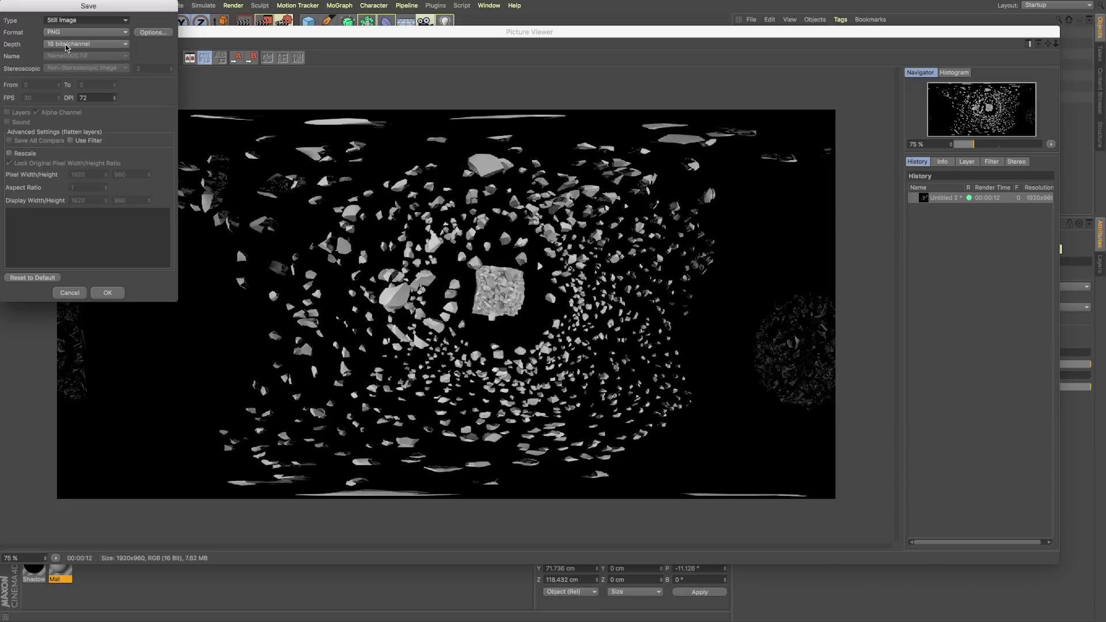
pyautogui.click(86, 32)
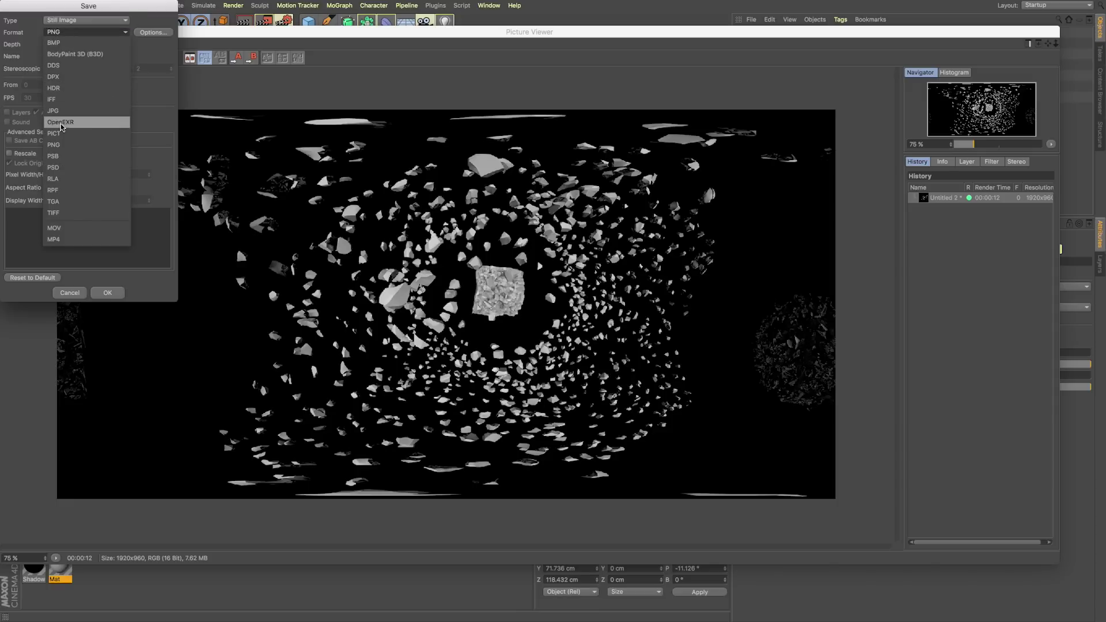
pyautogui.click(63, 109)
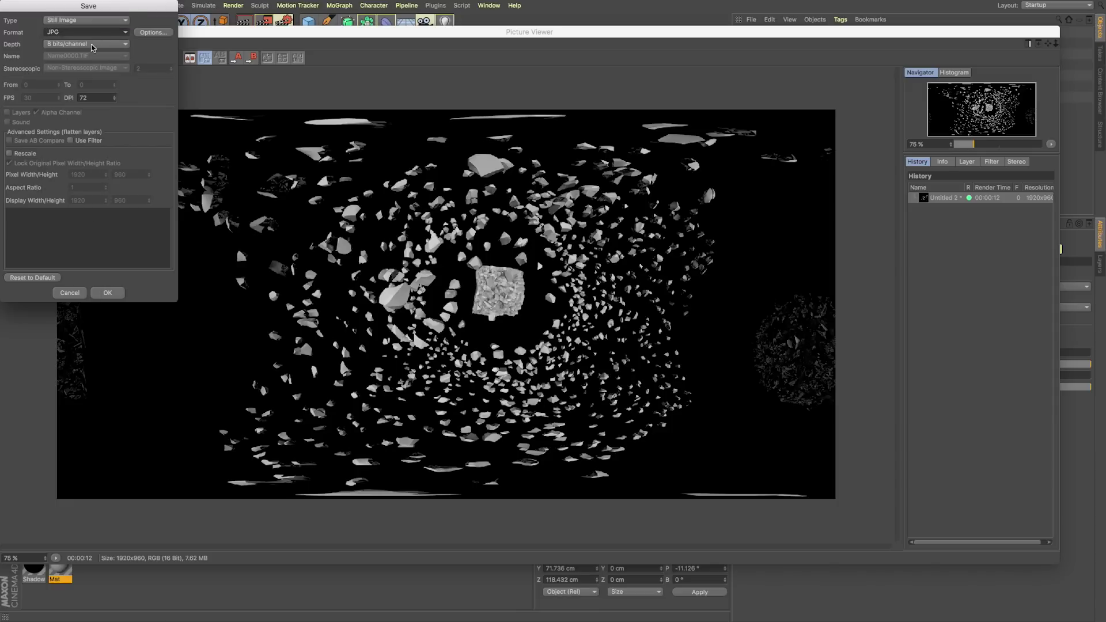
pyautogui.press('Return')
pyautogui.write('360_Render_Fracture')
pyautogui.press('Return')
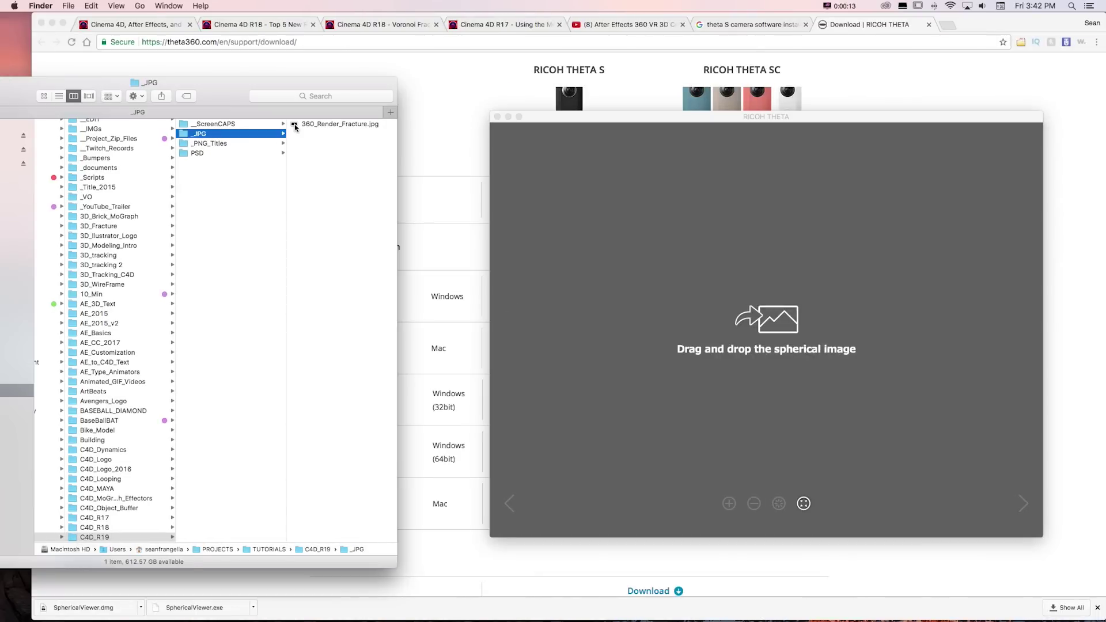
# - Preview 360_Render_Fracture.jpg in Finder and load it into the RICOH THETA spherical viewer
pyautogui.click(340, 122)
pyautogui.press('space')
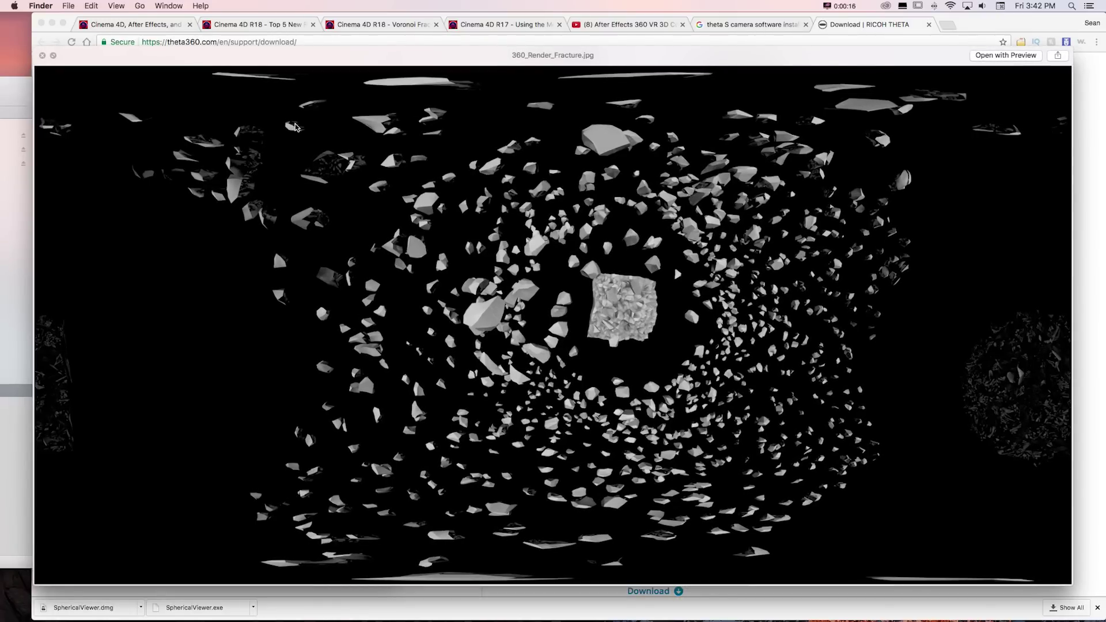
pyautogui.press('space')
pyautogui.moveTo(721, 196); pyautogui.dragTo(805, 215)
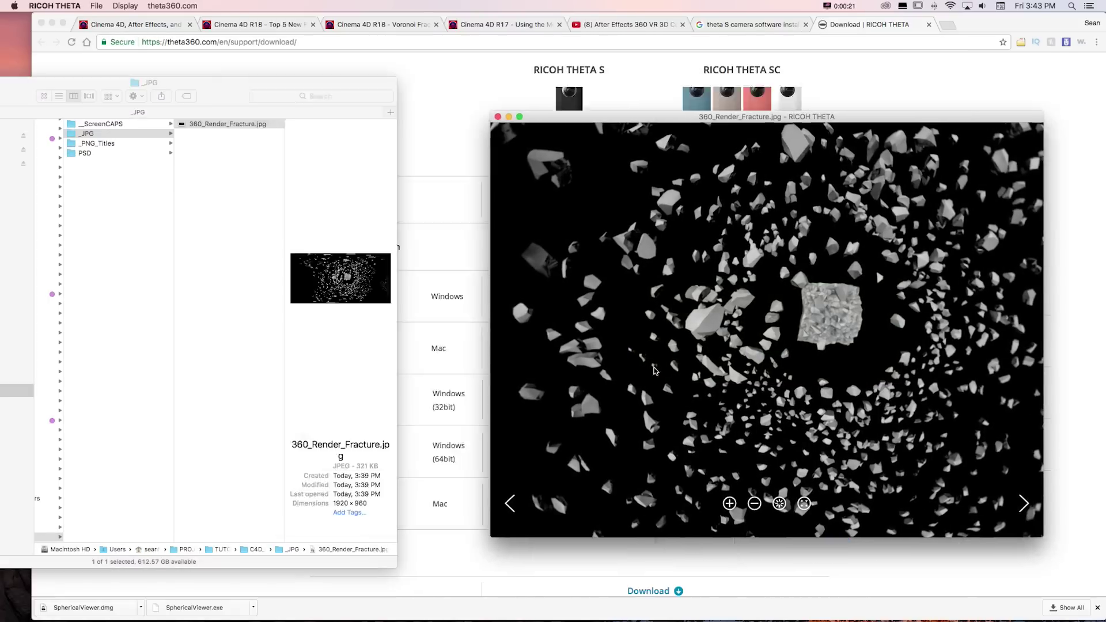
# - Look around the spherical render in an enlarged RICOH THETA window and switch to the THETA download page in Chrome
pyautogui.moveTo(676, 116); pyautogui.dragTo(425, 71)
pyautogui.moveTo(815, 487); pyautogui.dragTo(982, 543)
pyautogui.moveTo(491, 304); pyautogui.dragTo(592, 325)
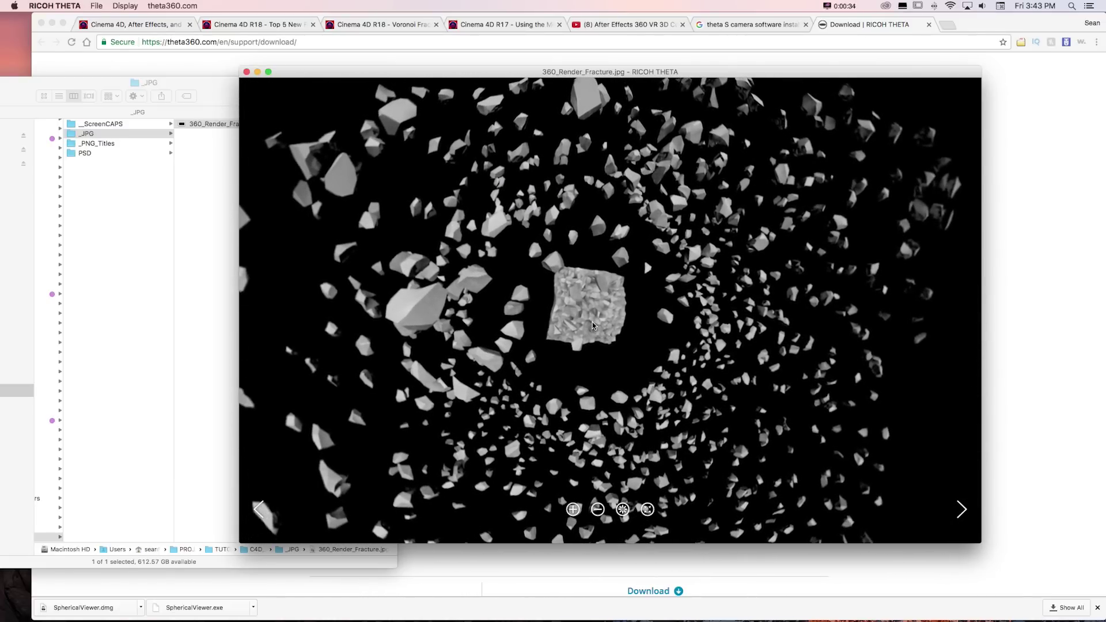
pyautogui.moveTo(593, 323); pyautogui.dragTo(738, 324)
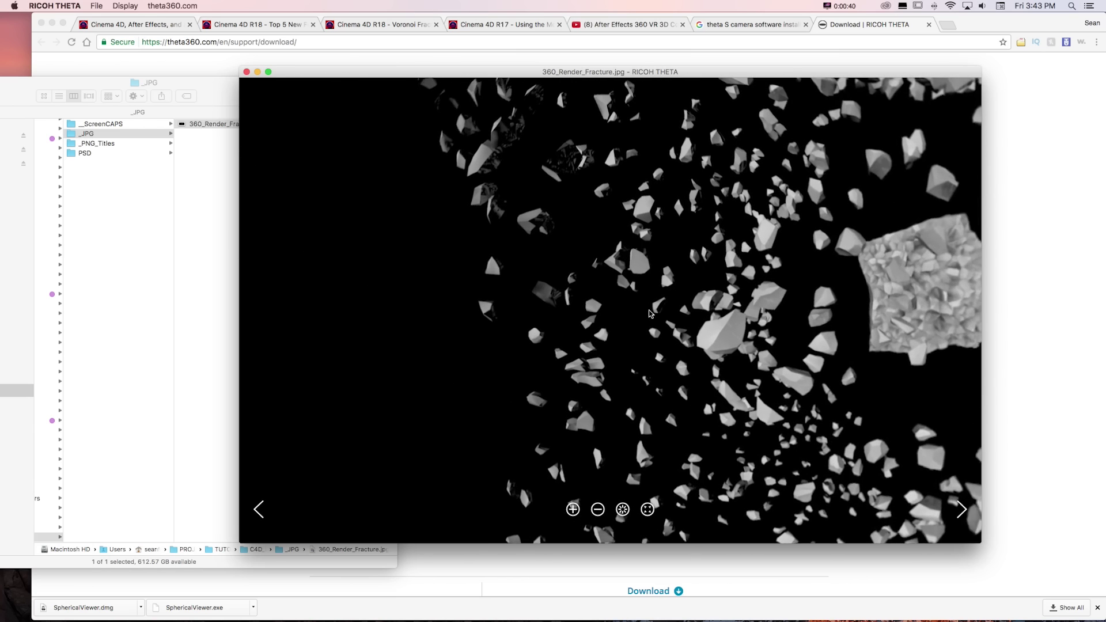
pyautogui.moveTo(648, 272); pyautogui.dragTo(603, 281)
pyautogui.moveTo(702, 261); pyautogui.dragTo(590, 263)
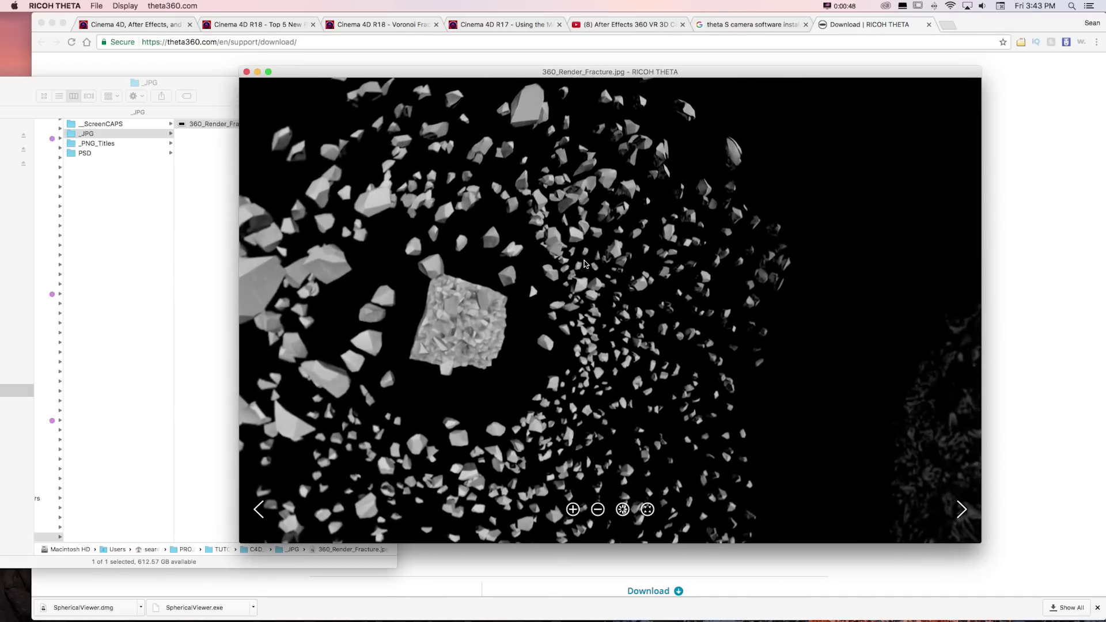
pyautogui.click(1010, 199)
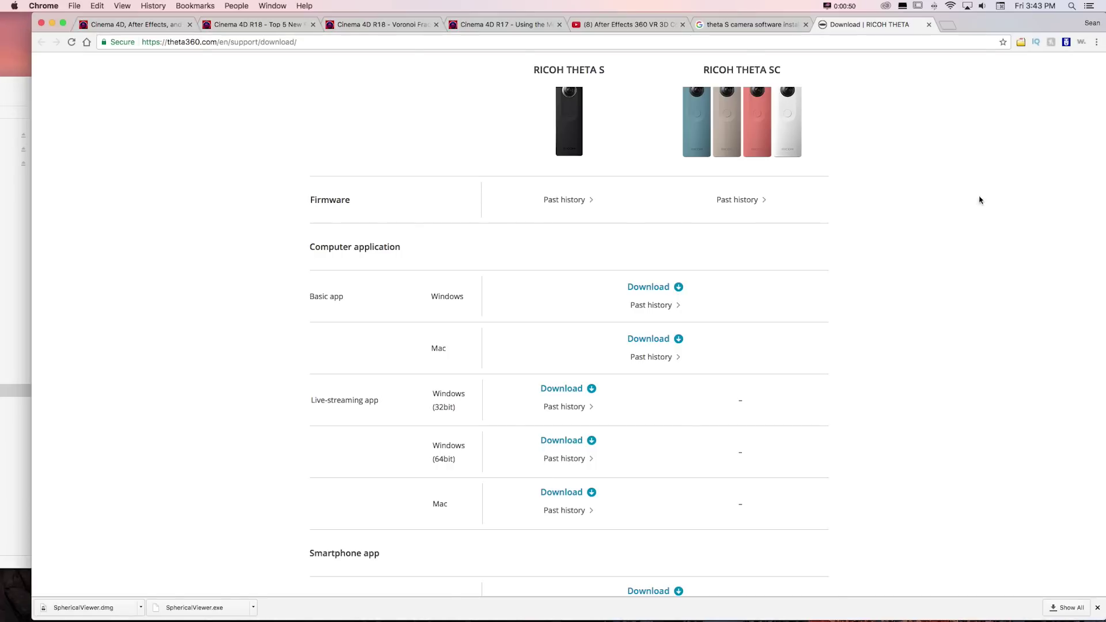
# - Look over the THETA app downloads, switch to RICOH THETA and look around the spherical render
pyautogui.scroll(2, 947, 198)
pyautogui.scroll(-2, 823, 235)
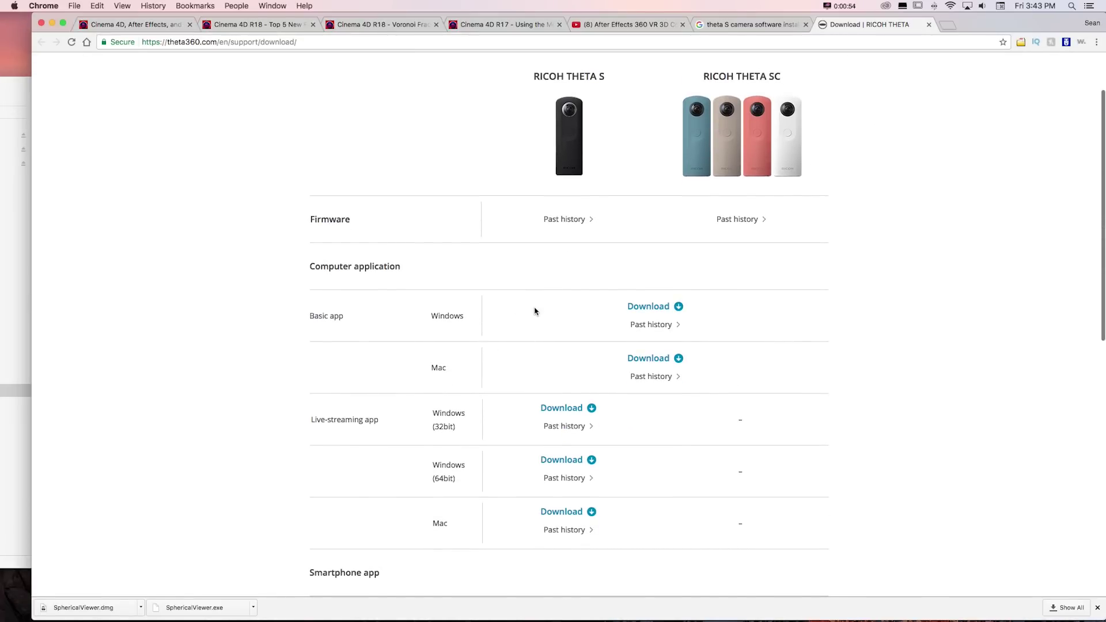
pyautogui.press('super+Tab')
pyautogui.moveTo(361, 264); pyautogui.dragTo(715, 273)
pyautogui.moveTo(451, 309); pyautogui.dragTo(580, 290)
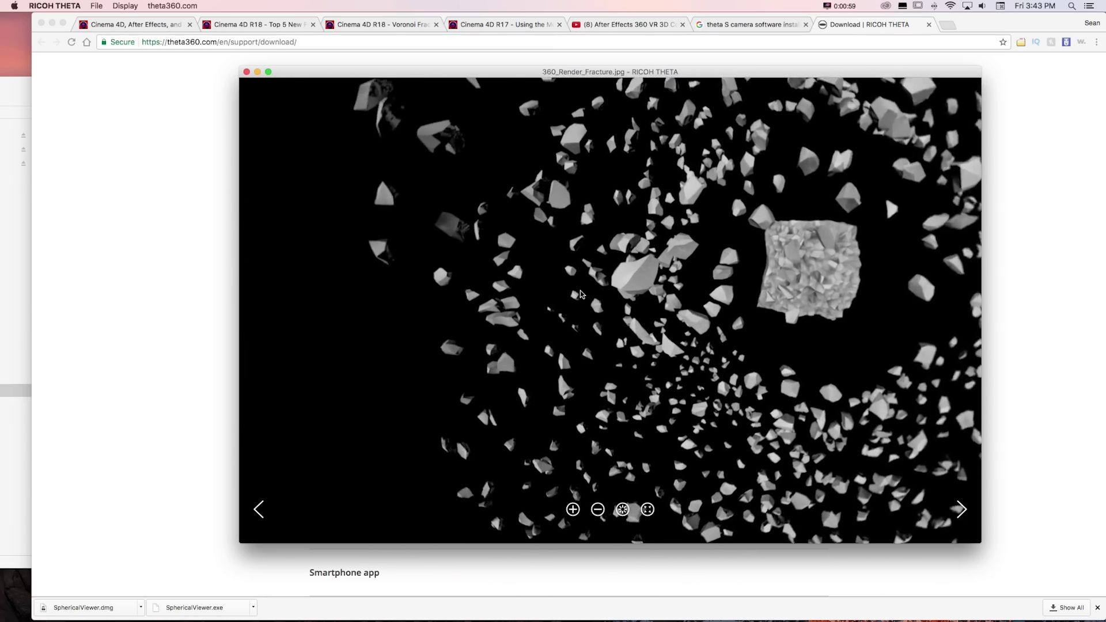
# - Switch to Cinema 4D, move the Picture Viewer aside and reposition the camera close to the fracture pieces
pyautogui.press('super+Tab')
pyautogui.press('super+Tab')
pyautogui.press('super+Tab')
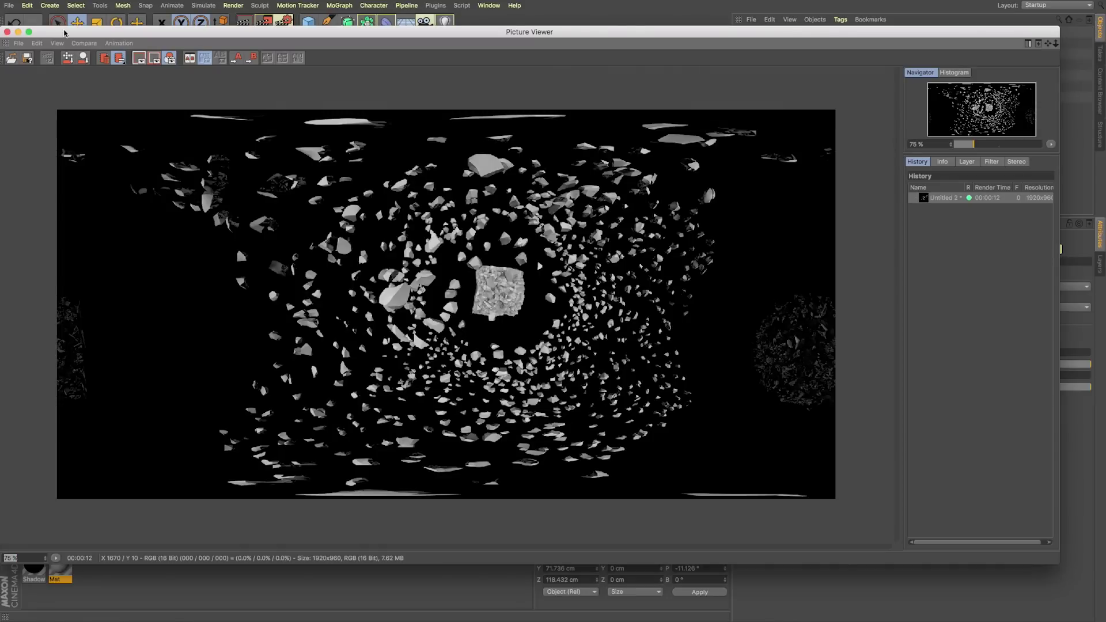
pyautogui.moveTo(64, 34); pyautogui.dragTo(1105, 69)
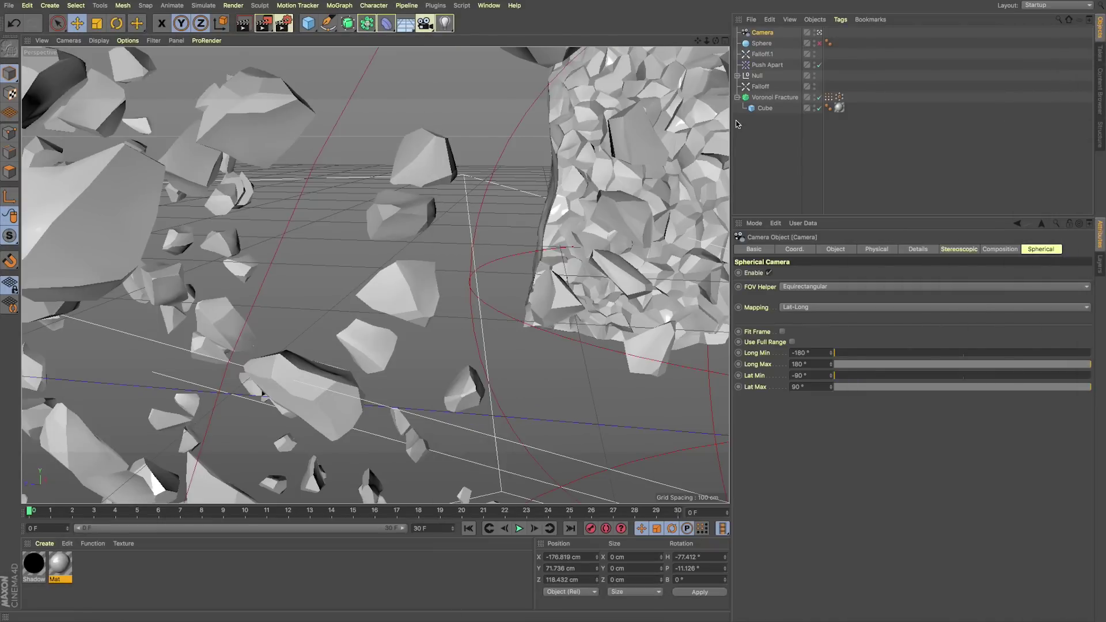
pyautogui.click(752, 33)
pyautogui.keyDown('alt'); pyautogui.moveTo(720, 77); pyautogui.dragTo(716, 81); pyautogui.keyUp('alt')
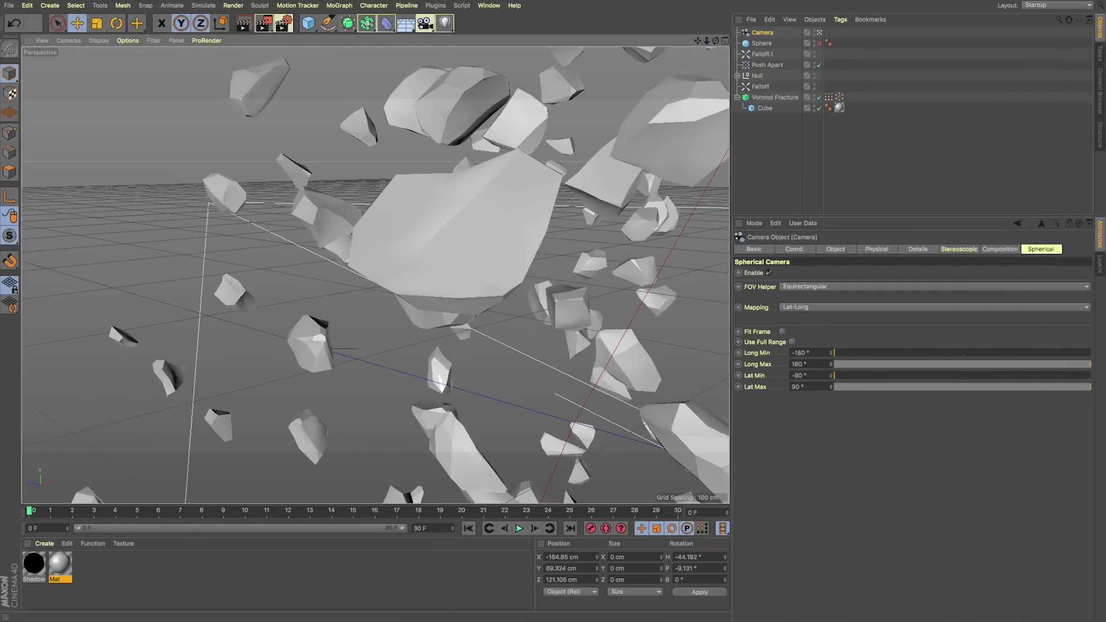
pyautogui.scroll(2, 715, 81)
# - Bring back the Picture Viewer, render the new spherical camera view and put the viewer away
pyautogui.moveTo(1105, 58); pyautogui.dragTo(122, 54)
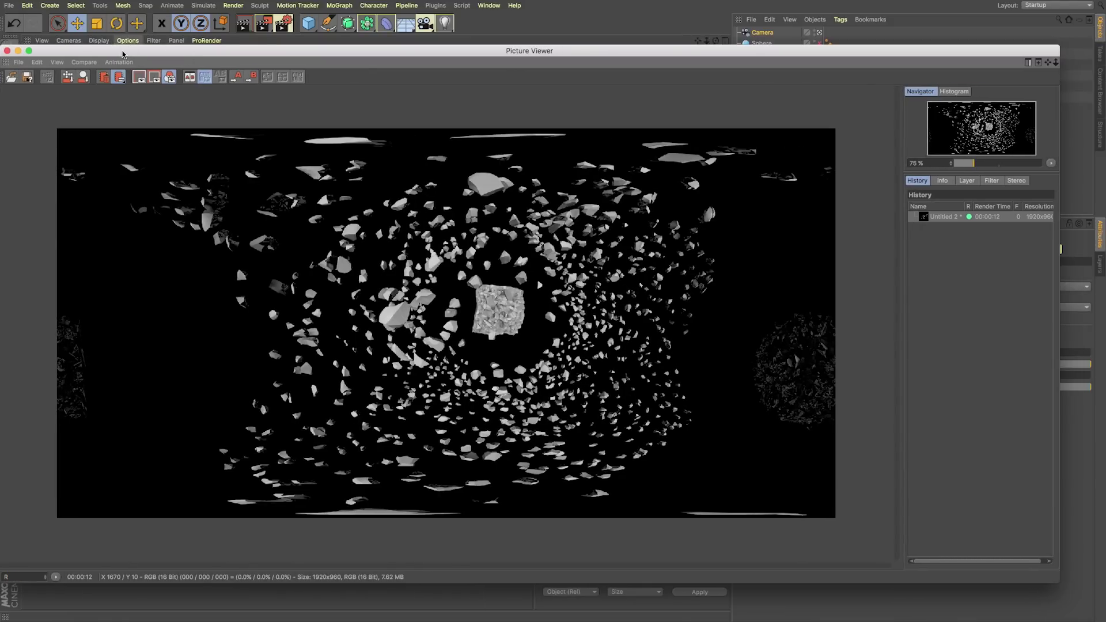
pyautogui.hotkey('shift', 'r')
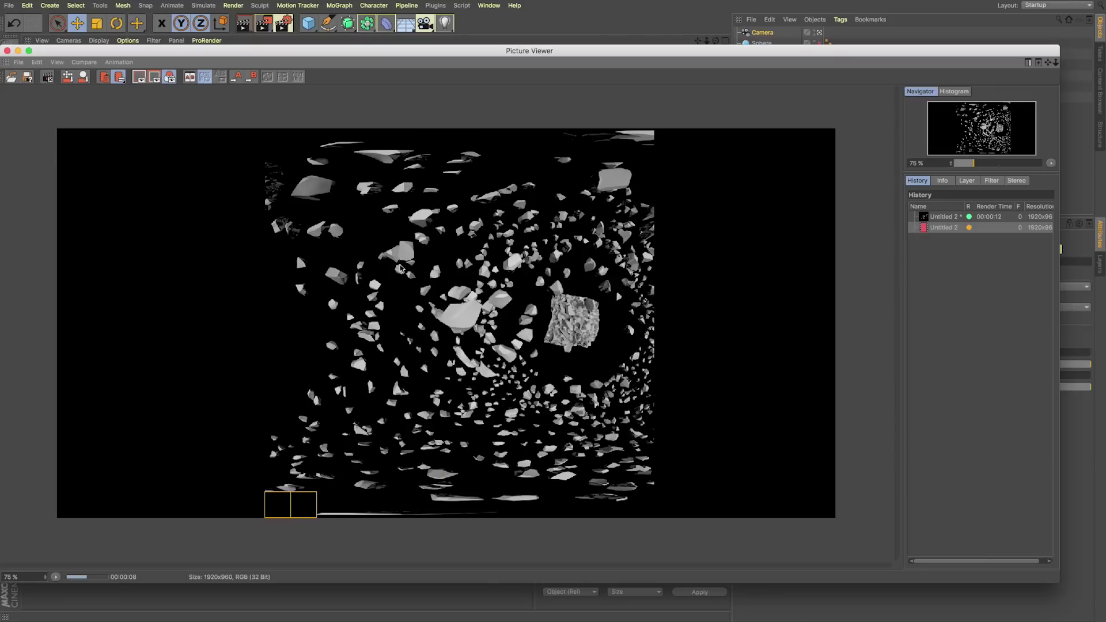
pyautogui.click(18, 51)
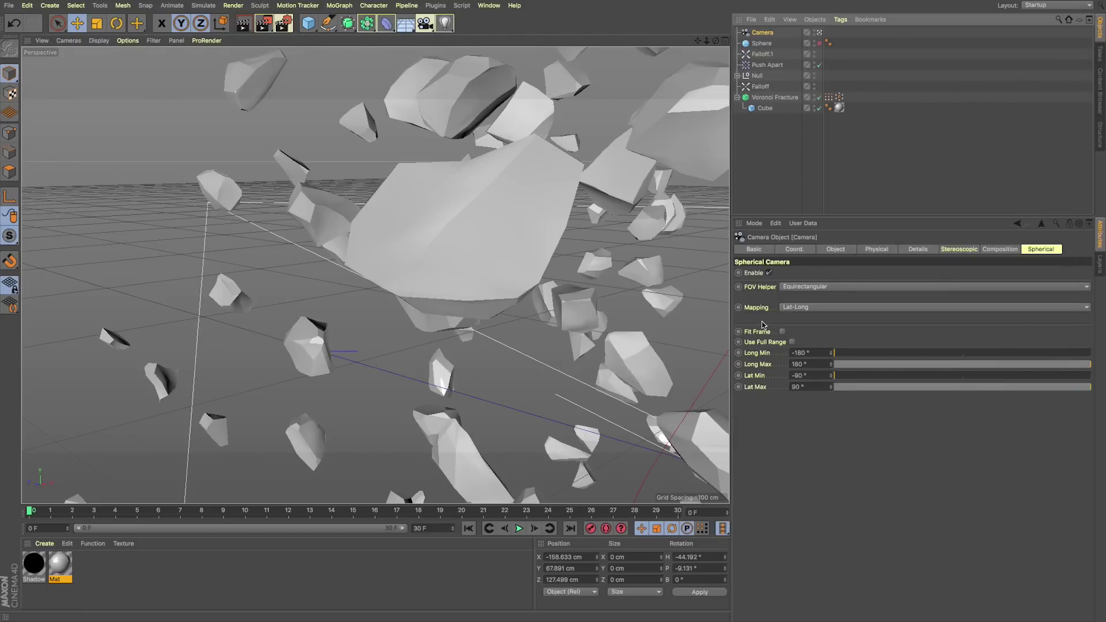
# - Consult the help for the Spherical Camera's FOV Helper and Mapping options in an enlarged window and close it
pyautogui.click(800, 285)
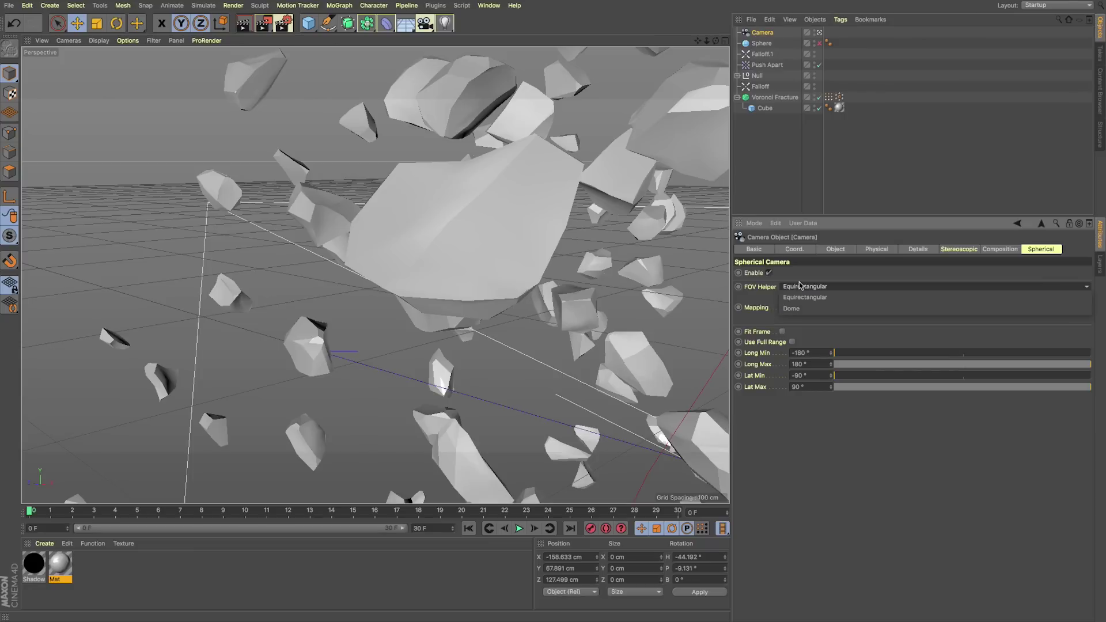
pyautogui.click(805, 296)
pyautogui.click(806, 307)
pyautogui.click(795, 487)
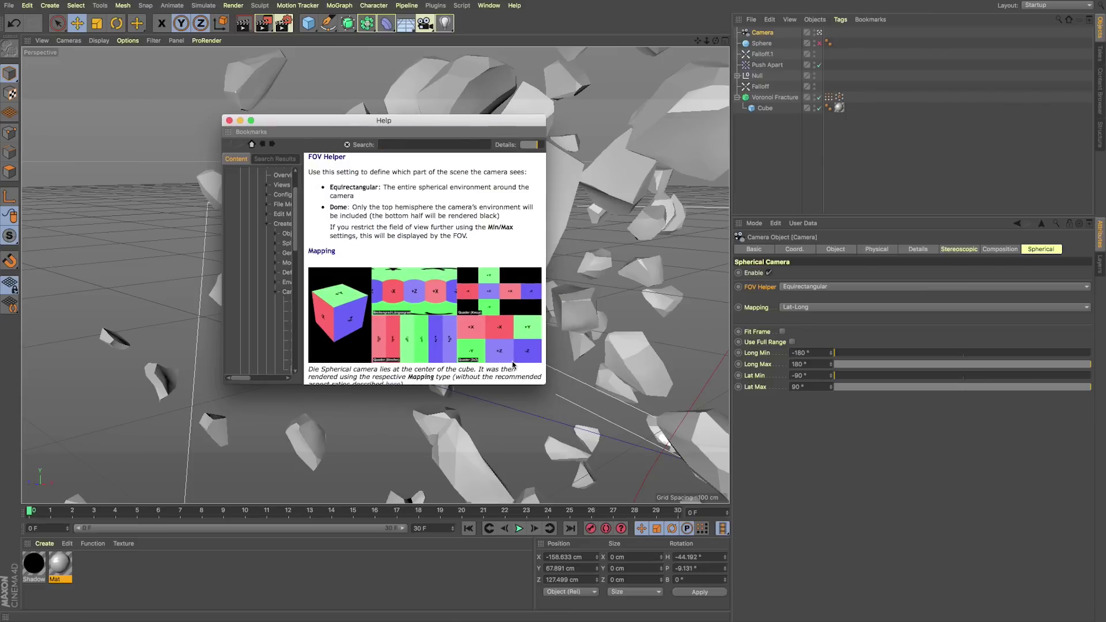
pyautogui.moveTo(544, 383); pyautogui.dragTo(615, 447)
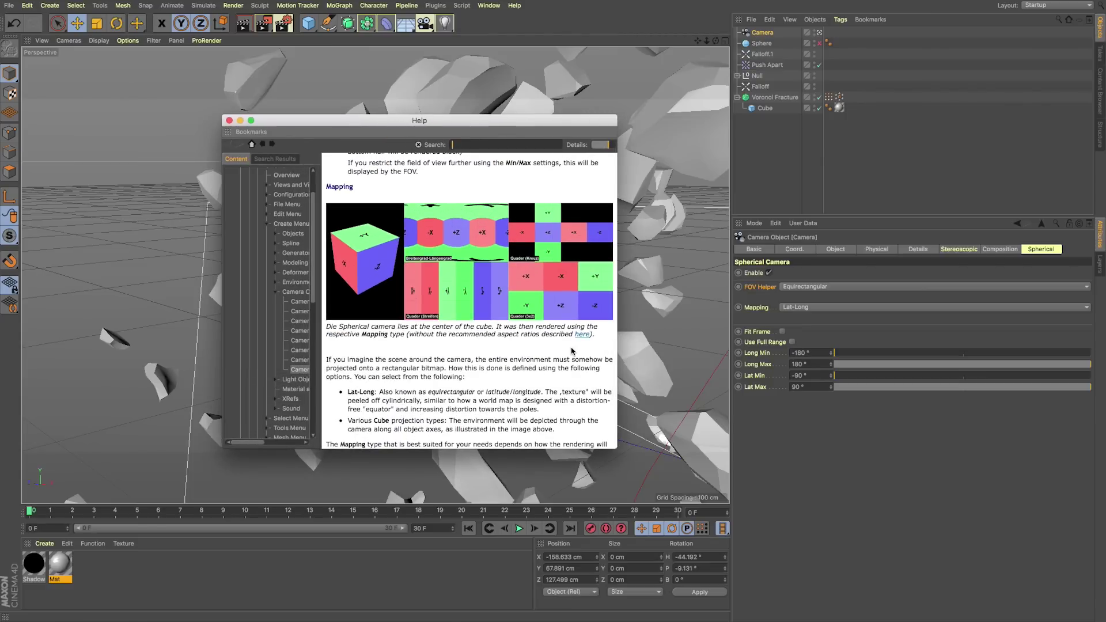
pyautogui.click(229, 121)
# - Reposition the camera farther back to frame the scattered fracture pieces together with the fractured cube
pyautogui.moveTo(698, 41); pyautogui.dragTo(347, 79)
pyautogui.moveTo(716, 40); pyautogui.dragTo(496, 247)
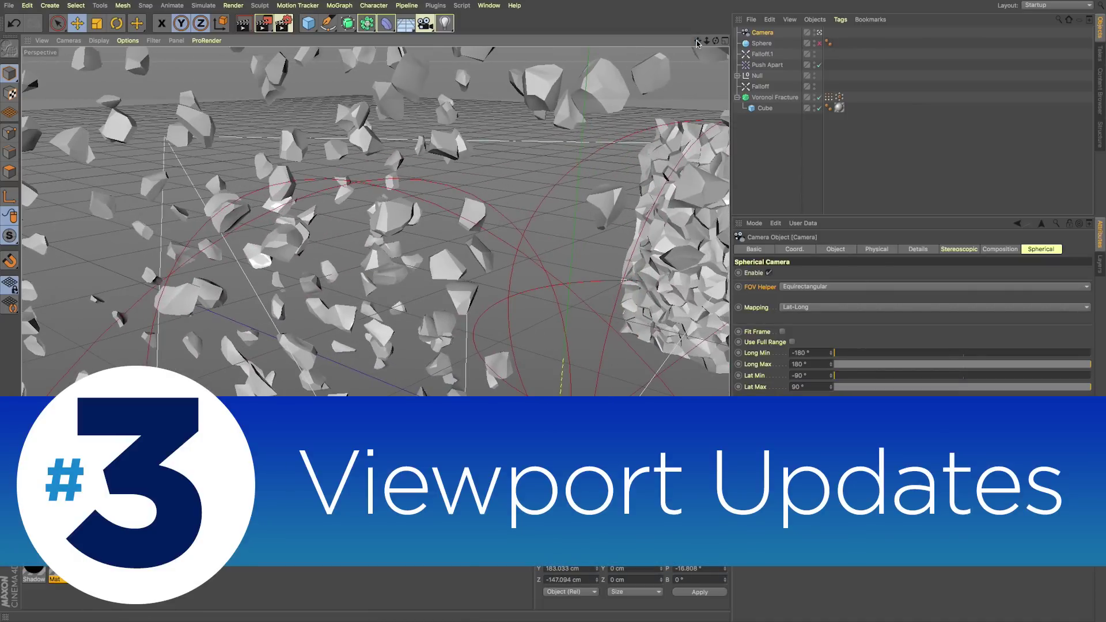
pyautogui.moveTo(708, 41); pyautogui.dragTo(354, 95)
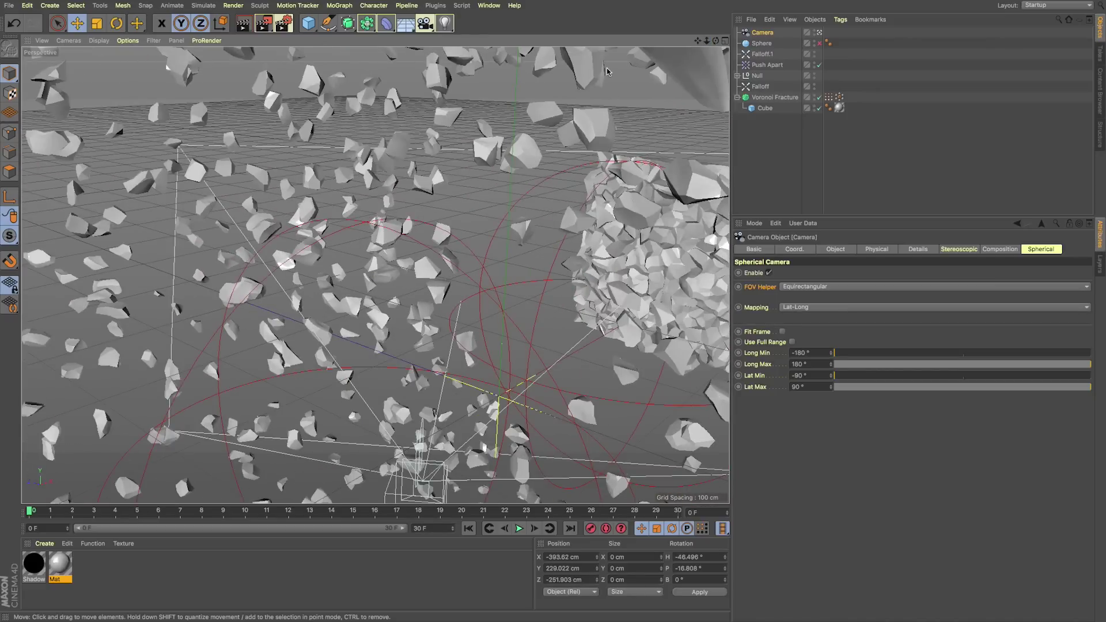
pyautogui.moveTo(707, 41); pyautogui.dragTo(500, 44)
# - Preview part of the viewport with a resized interactive render region and remove the region
pyautogui.hotkey('alt', 'r')
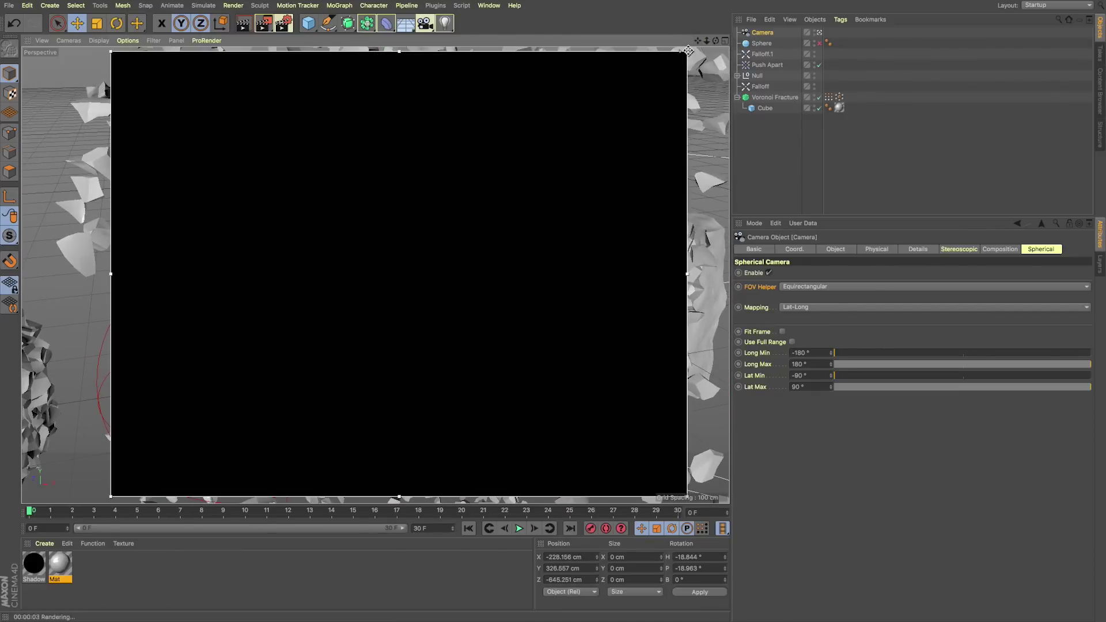
pyautogui.moveTo(687, 50); pyautogui.dragTo(388, 168)
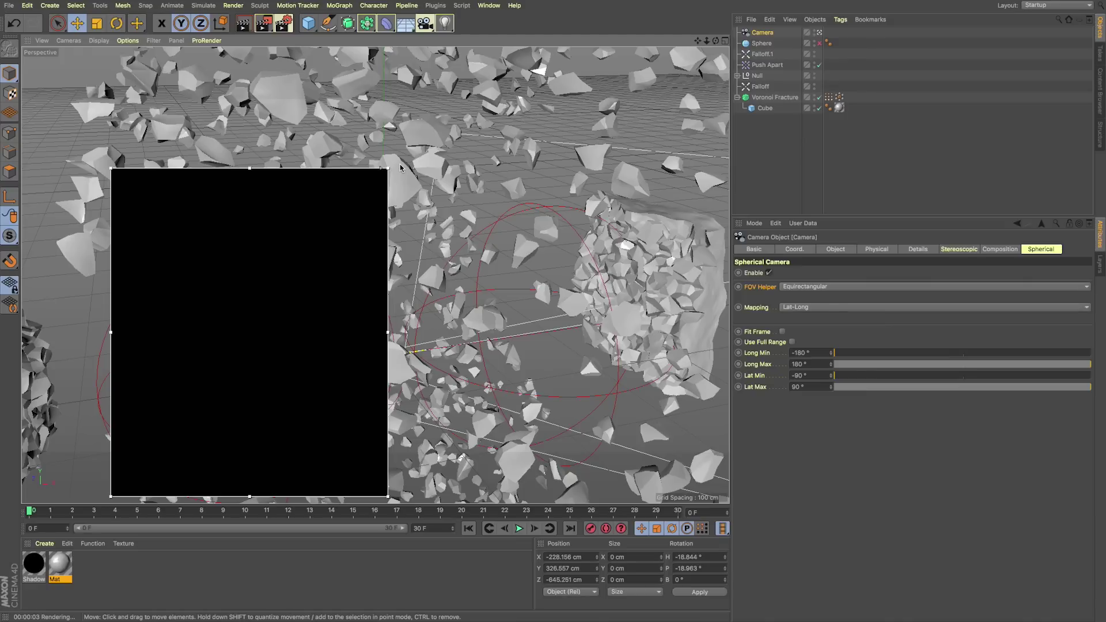
pyautogui.hotkey('alt', 'r')
pyautogui.moveTo(707, 40); pyautogui.dragTo(682, 63)
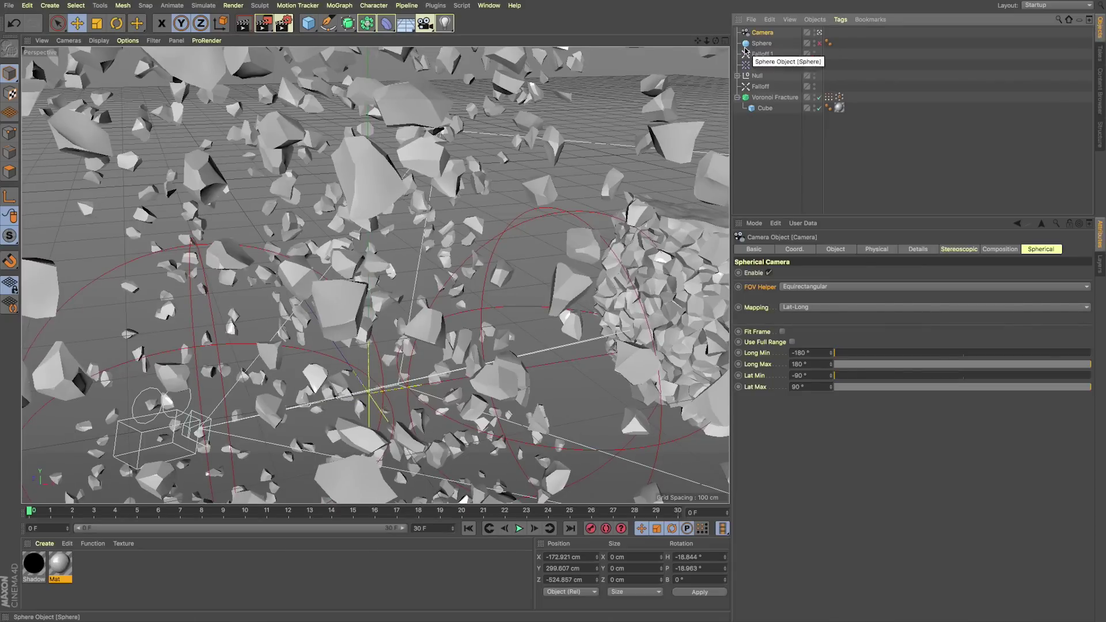
# - Toggle Enhanced OpenGL and Noises off and back on in the viewport display options
pyautogui.click(128, 40)
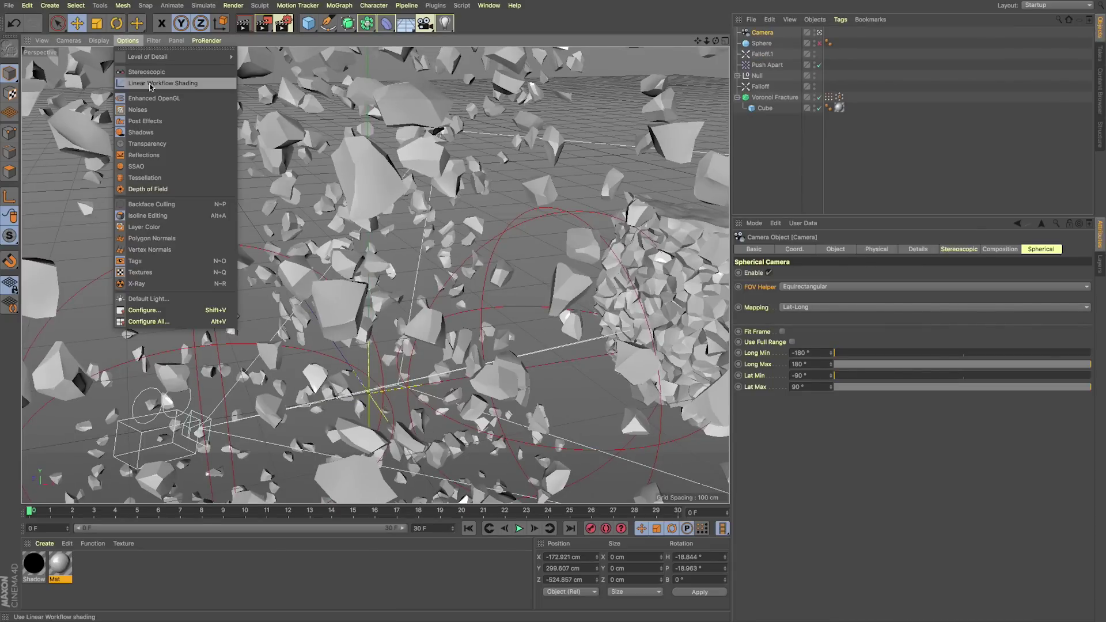
pyautogui.click(151, 99)
pyautogui.click(127, 40)
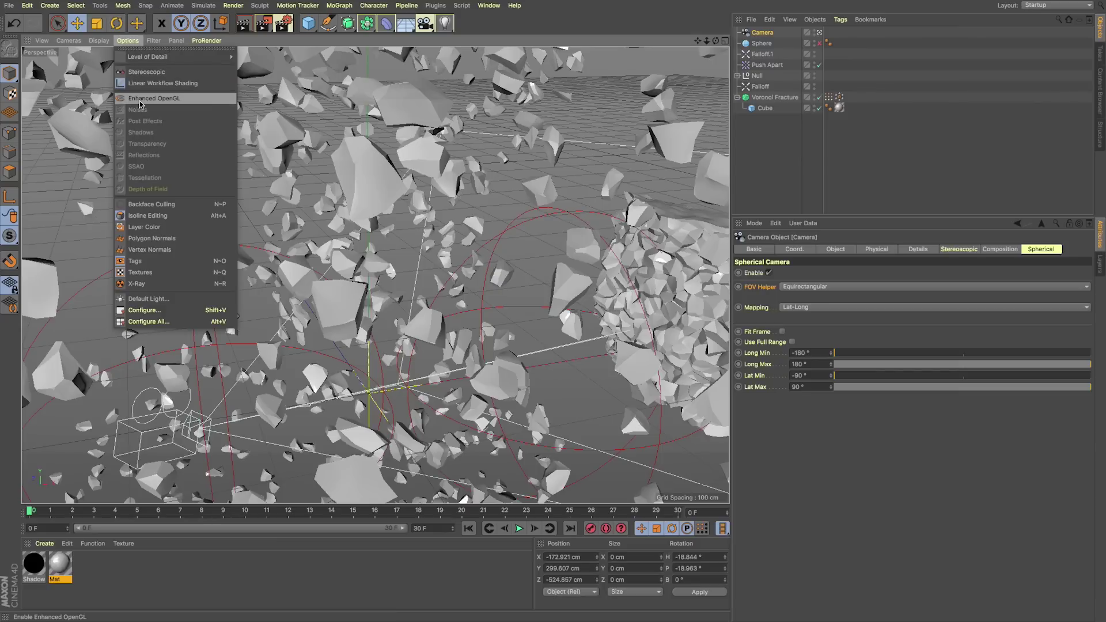
pyautogui.click(143, 101)
pyautogui.click(127, 40)
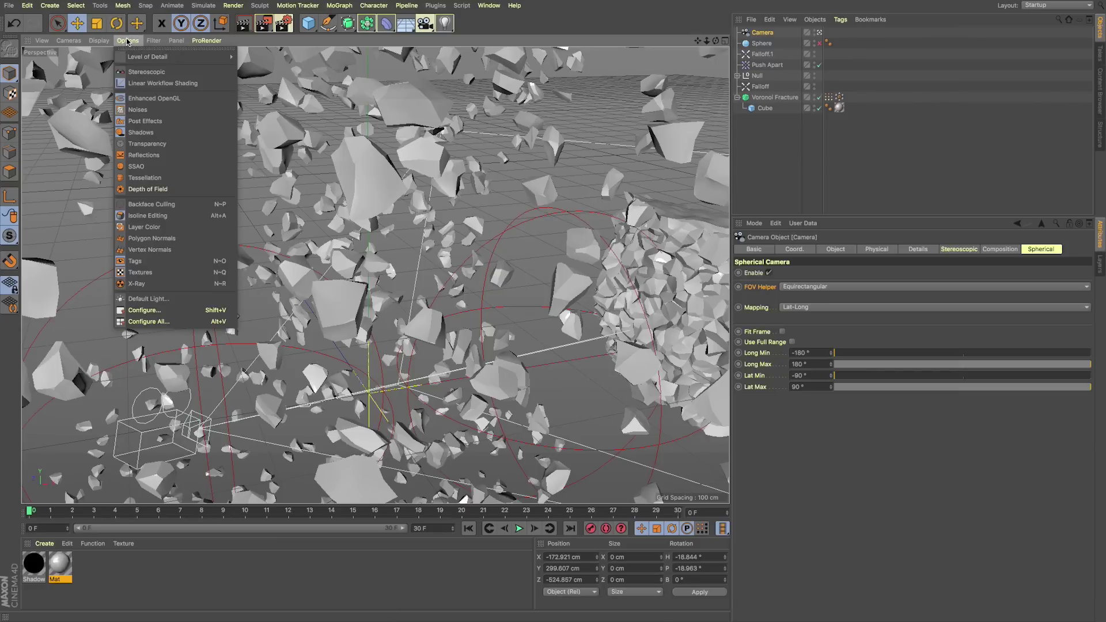
pyautogui.click(137, 110)
pyautogui.click(128, 41)
pyautogui.click(137, 111)
# - Enable Shadows, Transparency, Reflections, SSAO and Tessellation for the viewport display
pyautogui.click(127, 41)
pyautogui.click(135, 131)
pyautogui.click(127, 41)
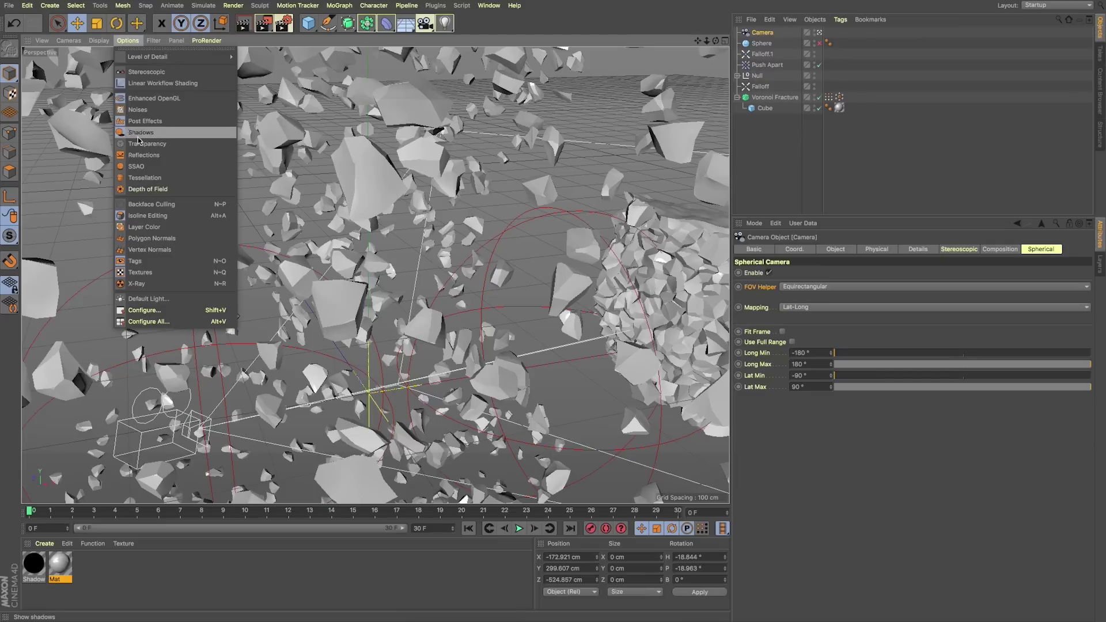
pyautogui.click(135, 144)
pyautogui.click(124, 41)
pyautogui.click(140, 156)
pyautogui.click(127, 41)
pyautogui.click(152, 168)
pyautogui.click(127, 40)
pyautogui.click(144, 177)
# - Frame the fractured cube in close-up and compare its surfaces with viewport reflections off and back on
pyautogui.moveTo(716, 41); pyautogui.dragTo(746, 41)
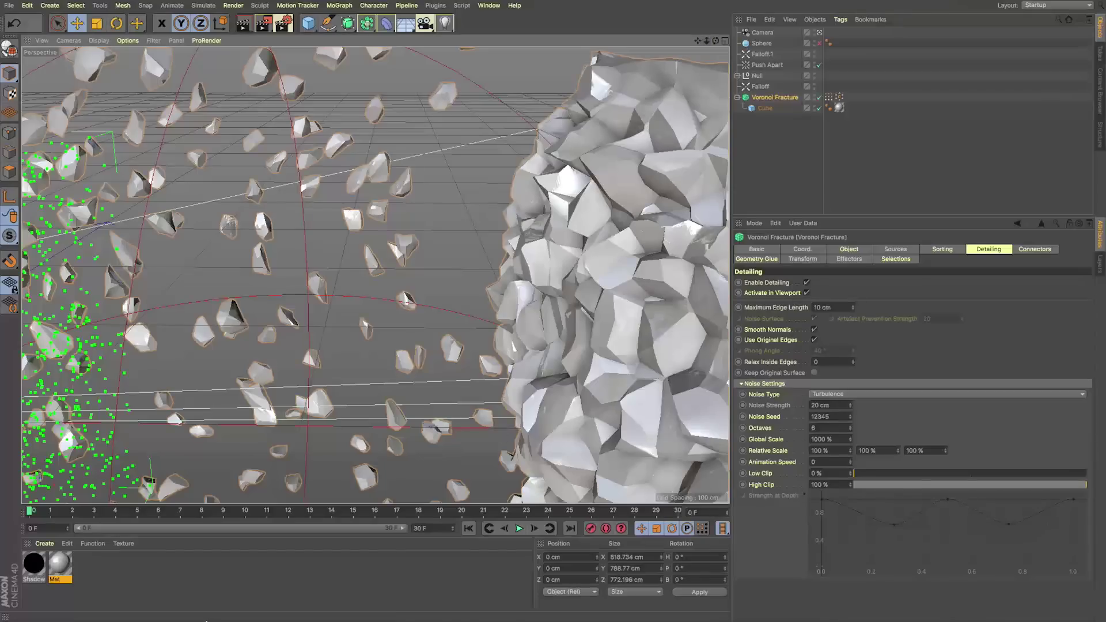
pyautogui.keyDown('alt'); pyautogui.moveTo(461, 248); pyautogui.dragTo(562, 149); pyautogui.keyUp('alt')
pyautogui.click(128, 40)
pyautogui.click(138, 83)
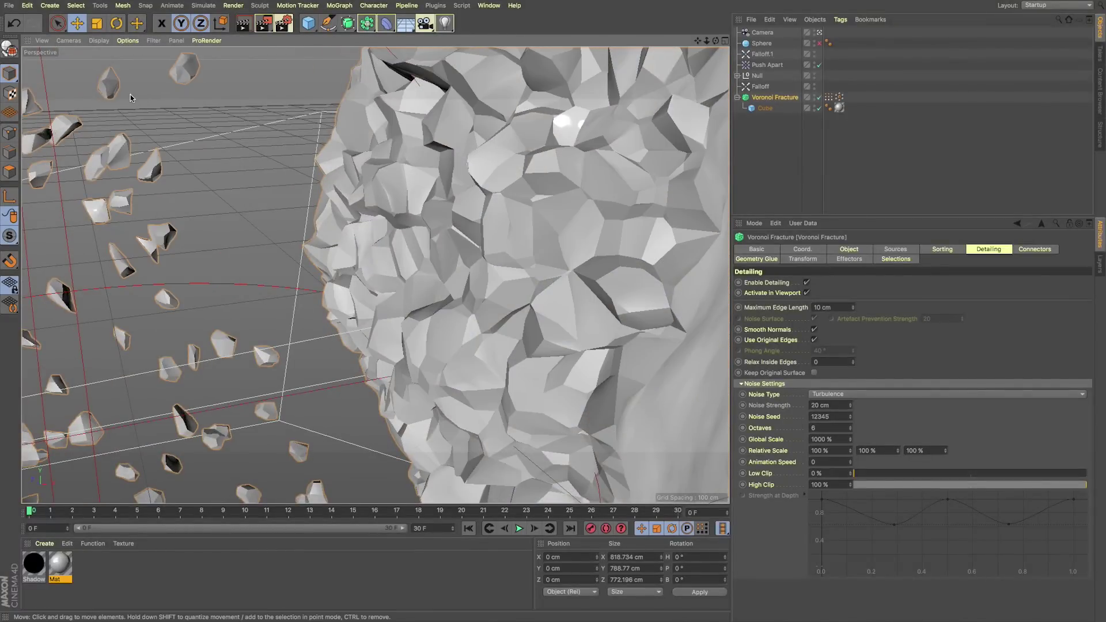
pyautogui.click(134, 42)
pyautogui.click(137, 82)
pyautogui.click(127, 42)
pyautogui.click(371, 130)
# - Examine the reflections on the fractured cube and scattered pieces from close and wider viewing angles
pyautogui.keyDown('alt'); pyautogui.moveTo(464, 166); pyautogui.dragTo(456, 175); pyautogui.keyUp('alt')
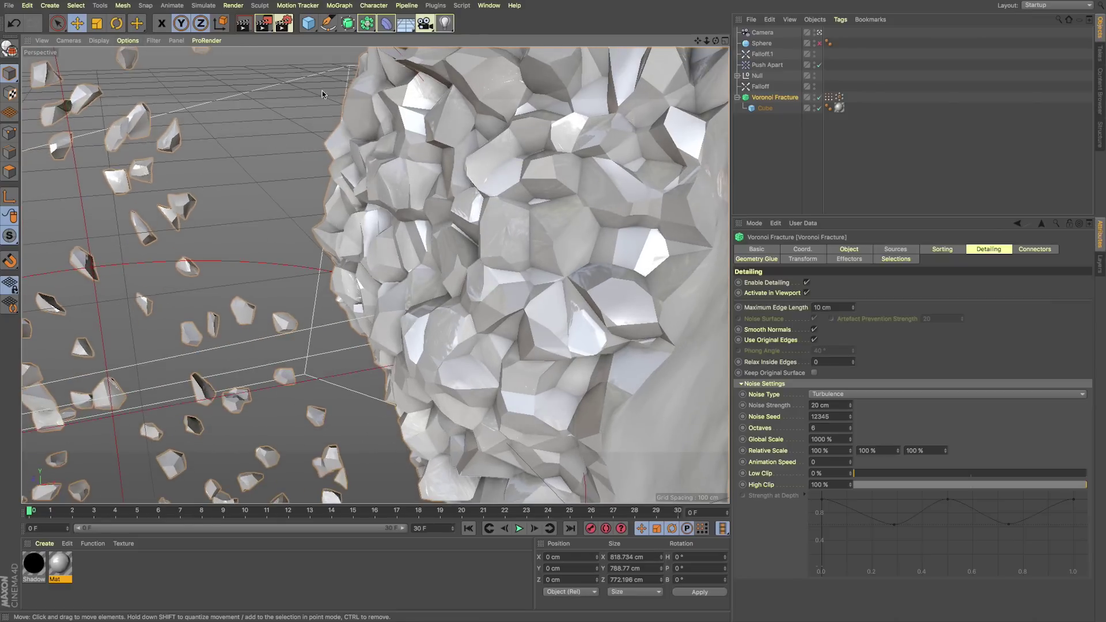
pyautogui.click(128, 41)
pyautogui.click(161, 69)
pyautogui.moveTo(406, 236)
pyautogui.keyDown('alt'); pyautogui.mouseDown()
pyautogui.moveTo(397, 233)
pyautogui.moveTo(409, 231)
pyautogui.mouseUp(); pyautogui.keyUp('alt')
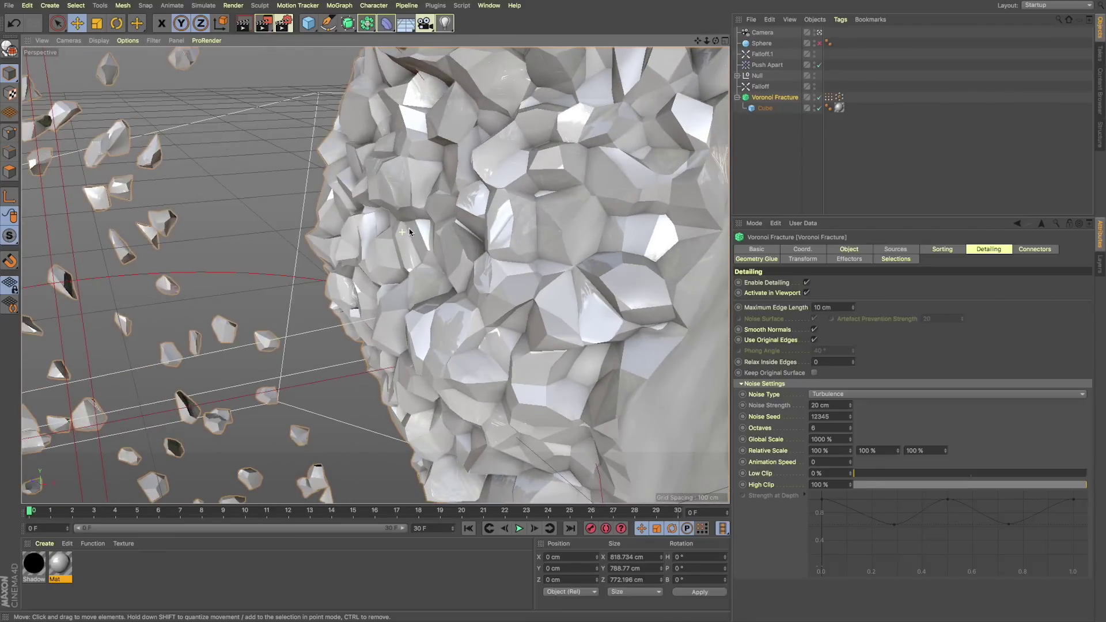
pyautogui.click(128, 41)
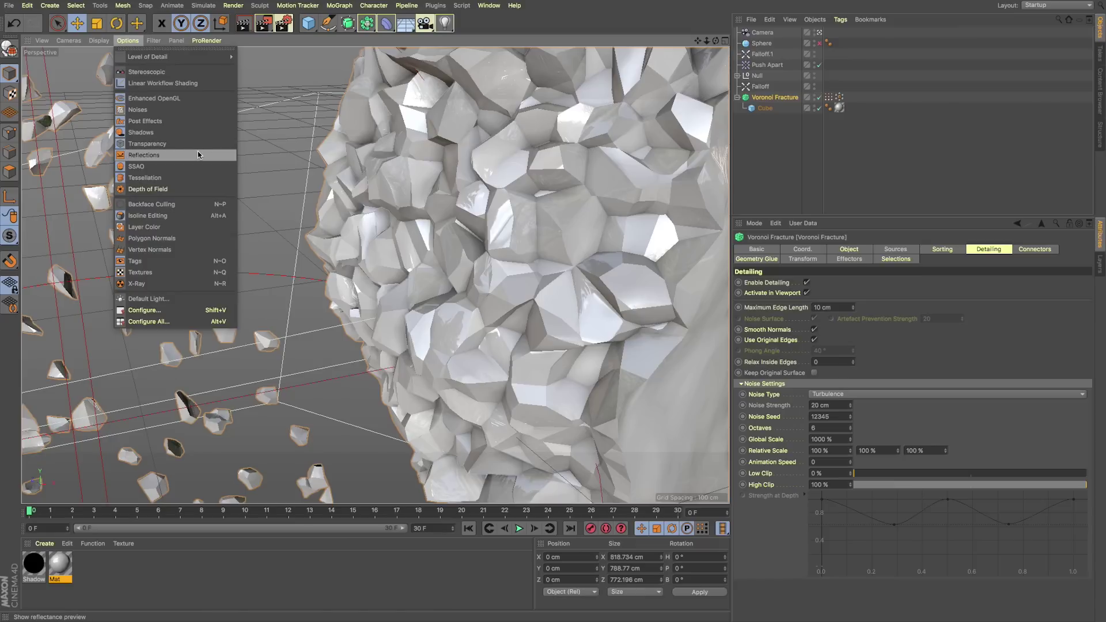
pyautogui.click(392, 146)
pyautogui.keyDown('alt'); pyautogui.moveTo(392, 147); pyautogui.dragTo(335, 146, button='right'); pyautogui.keyUp('alt')
pyautogui.keyDown('alt'); pyautogui.moveTo(334, 146); pyautogui.dragTo(556, 146, button='middle'); pyautogui.keyUp('alt')
pyautogui.moveTo(698, 40)
pyautogui.mouseDown()
pyautogui.moveTo(699, 51)
pyautogui.moveTo(637, 44)
pyautogui.moveTo(695, 47)
pyautogui.mouseUp()
# - Disable the Spherical Camera option on the scene camera and open its object properties
pyautogui.click(775, 170)
pyautogui.click(766, 33)
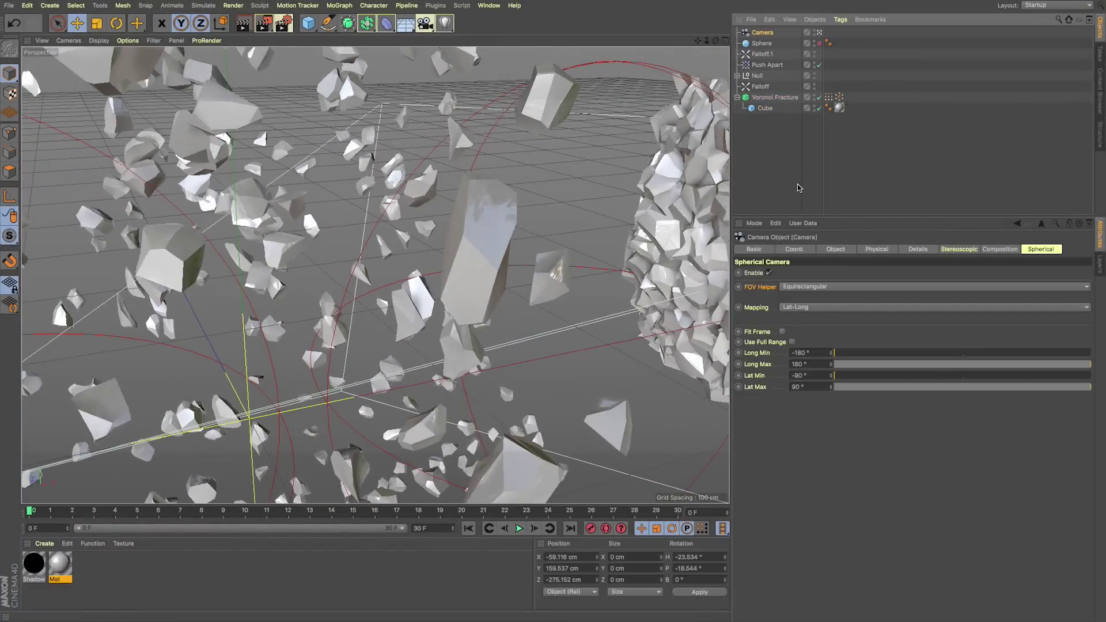
pyautogui.click(834, 250)
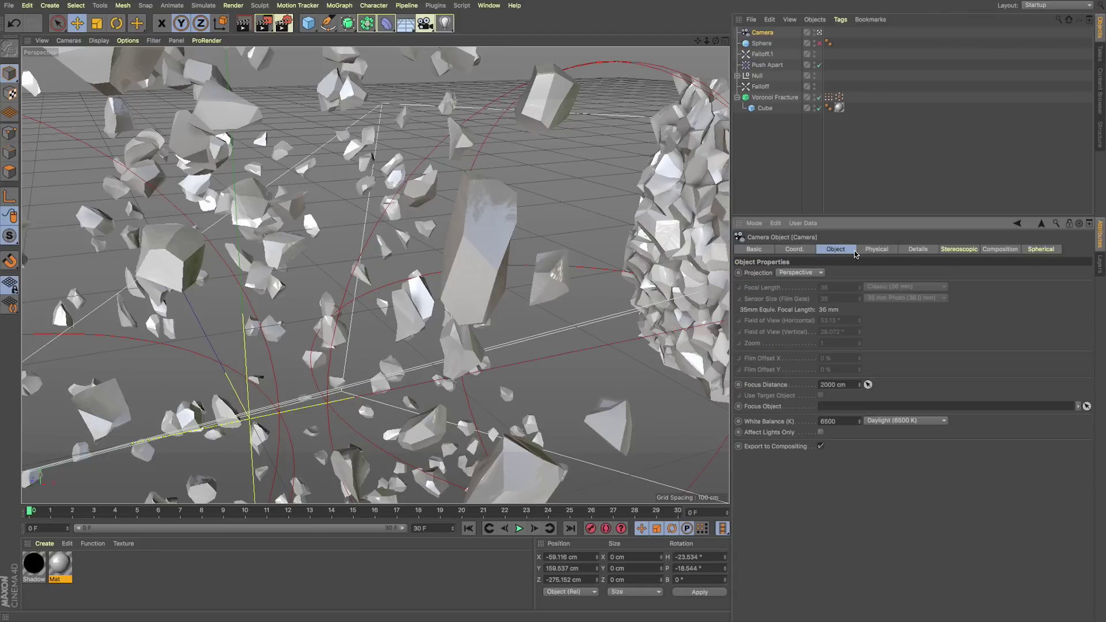
pyautogui.click(1036, 250)
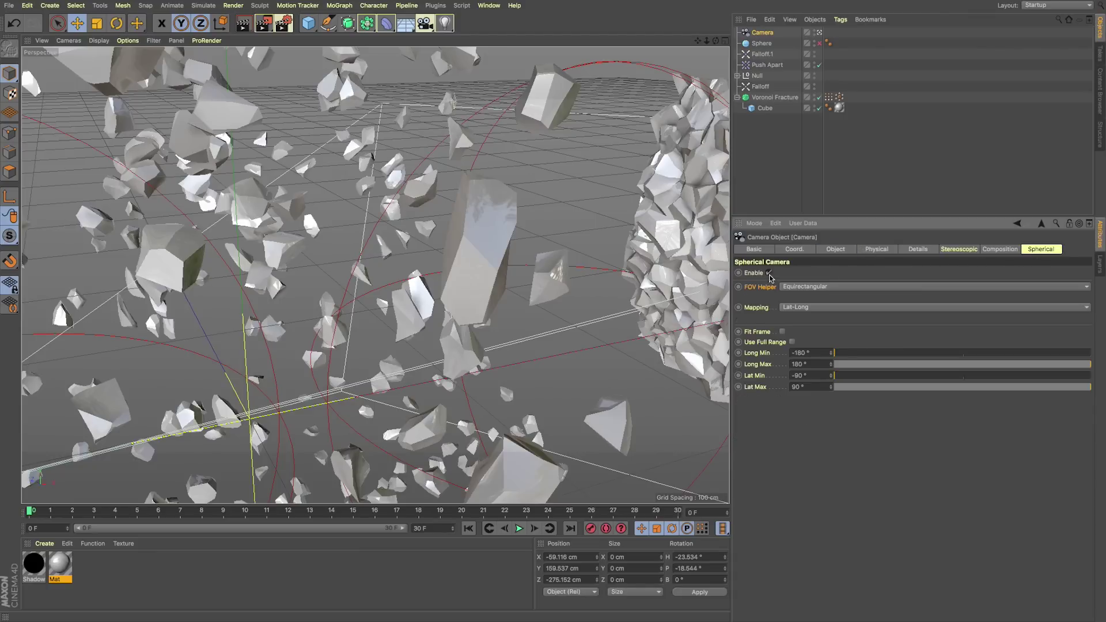
pyautogui.click(834, 250)
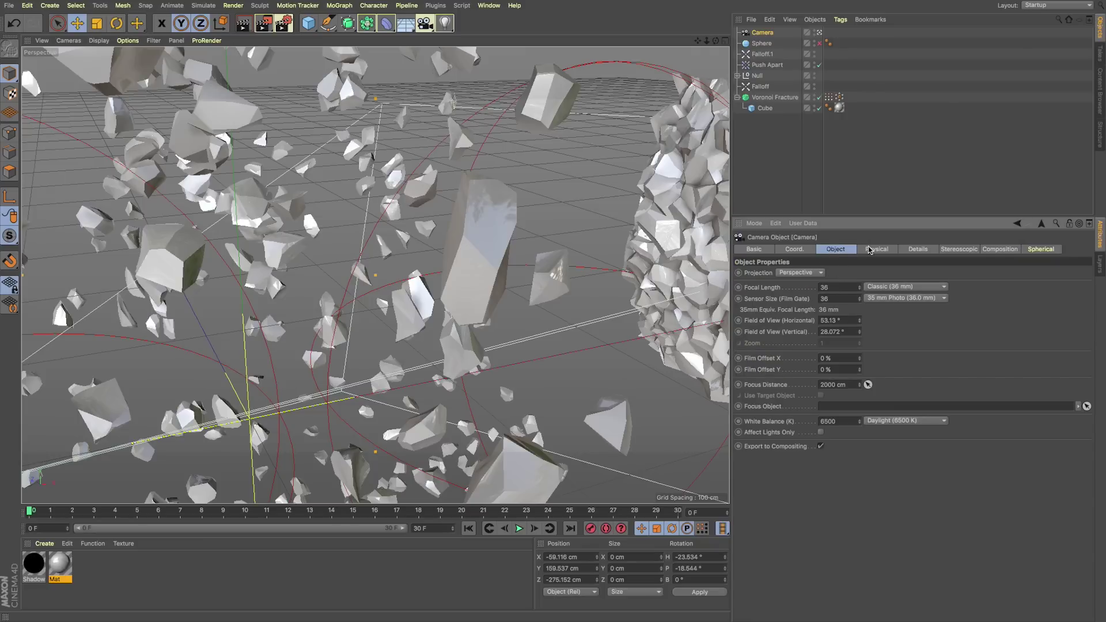
# - Review the camera's physical and focus settings and enable Depth of Field in the viewport
pyautogui.click(869, 250)
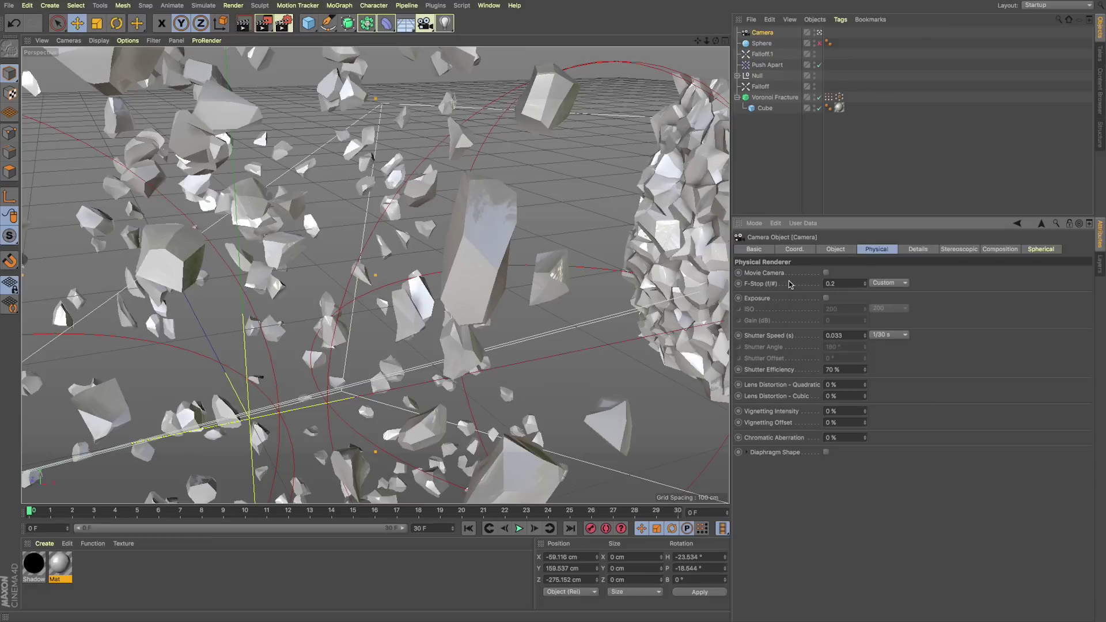
pyautogui.keyDown('alt'); pyautogui.moveTo(587, 207); pyautogui.dragTo(784, 215); pyautogui.keyUp('alt')
pyautogui.click(825, 249)
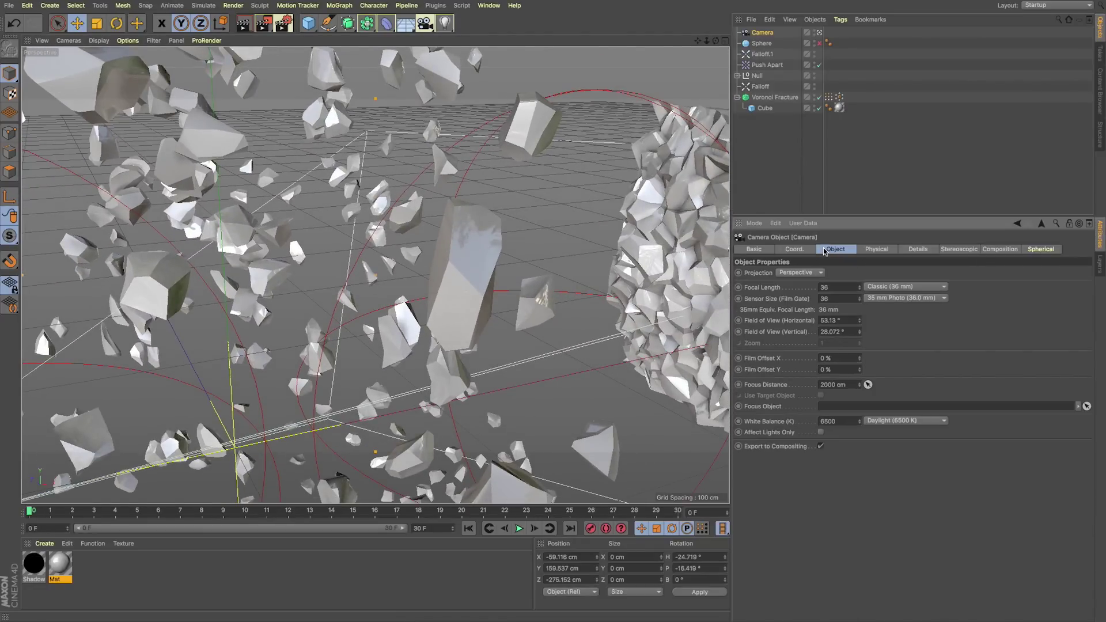
pyautogui.click(127, 40)
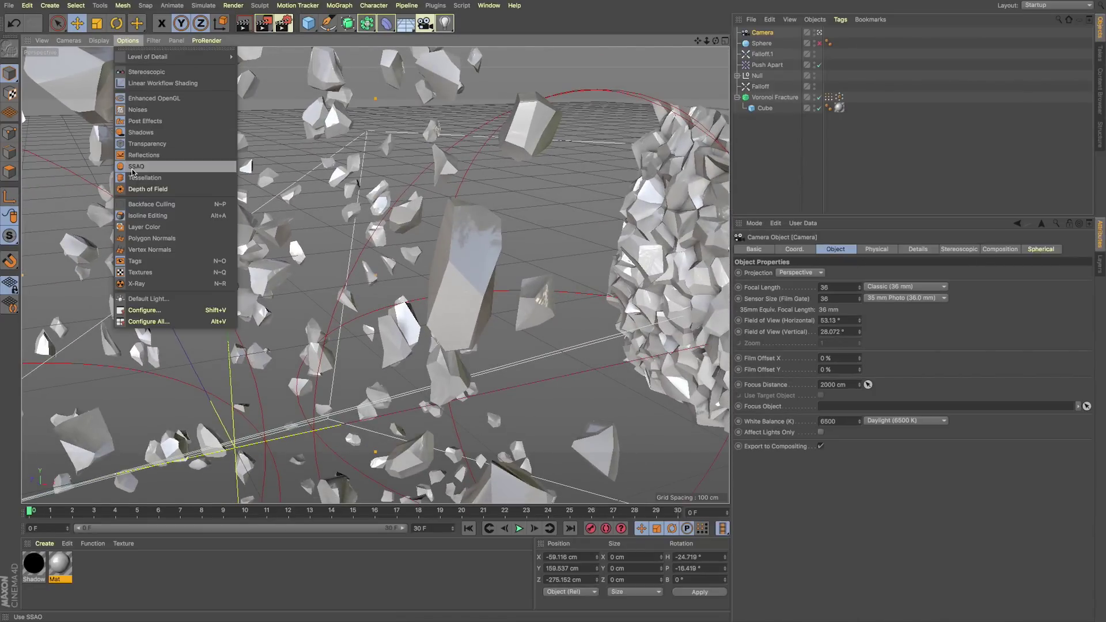
pyautogui.click(131, 190)
pyautogui.moveTo(707, 41); pyautogui.dragTo(809, 194)
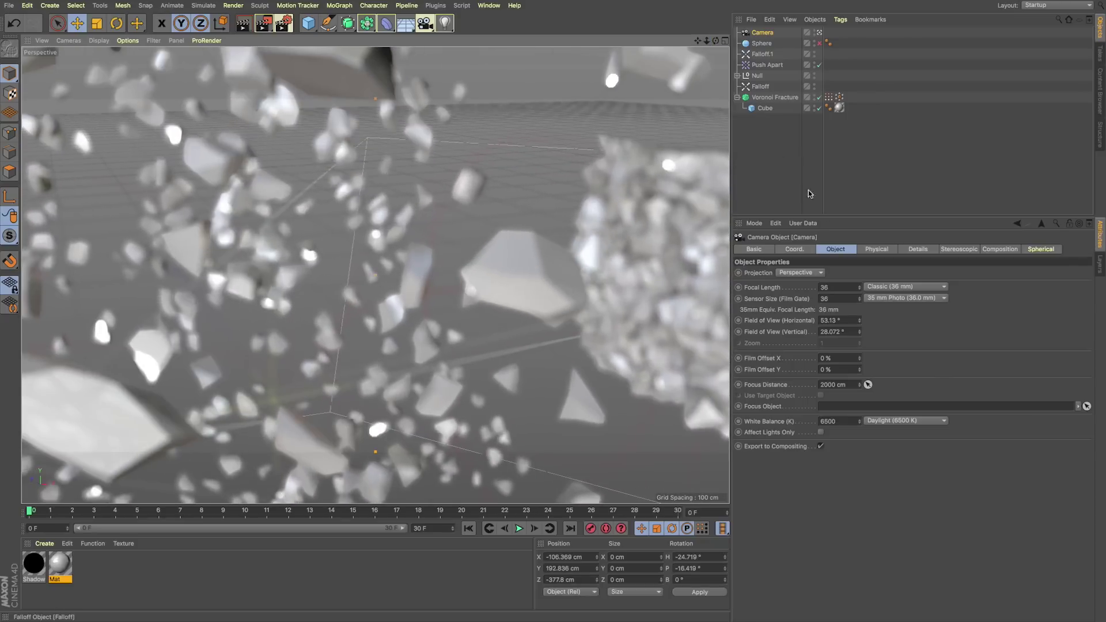
# - Set the camera's F-Stop to 1 while framing the fracture pieces with the depth-of-field preview
pyautogui.click(864, 250)
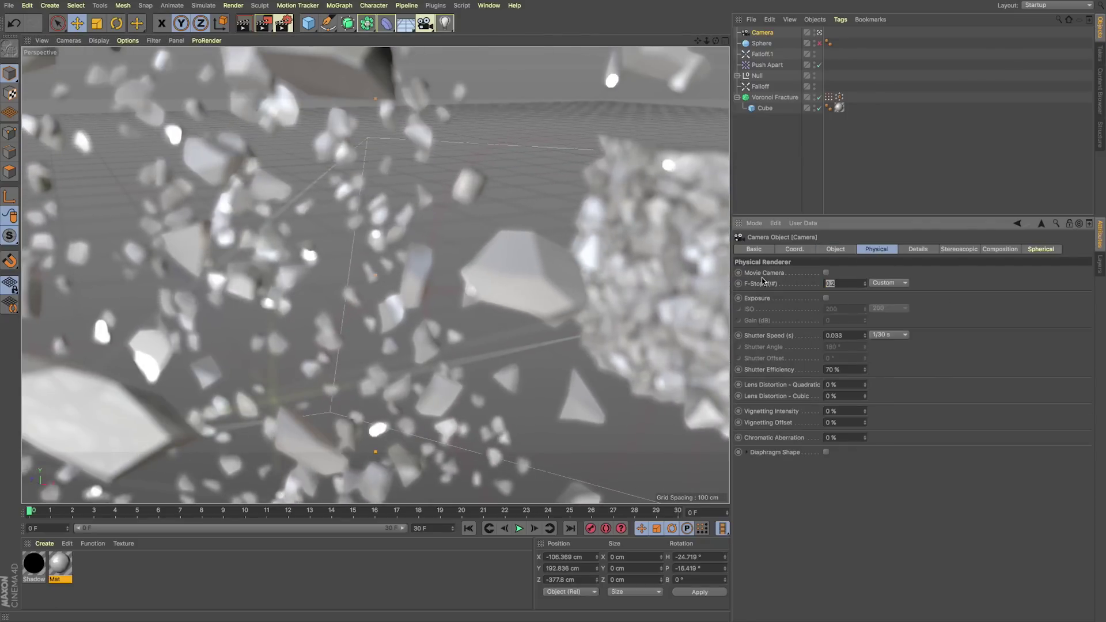
pyautogui.press('Return')
pyautogui.moveTo(639, 264)
pyautogui.keyDown('alt'); pyautogui.mouseDown()
pyautogui.moveTo(622, 290)
pyautogui.moveTo(630, 269)
pyautogui.mouseUp(); pyautogui.keyUp('alt')
pyautogui.moveTo(711, 41); pyautogui.dragTo(761, 41)
pyautogui.moveTo(837, 283); pyautogui.dragTo(788, 281)
pyautogui.write('1')
pyautogui.press('Return')
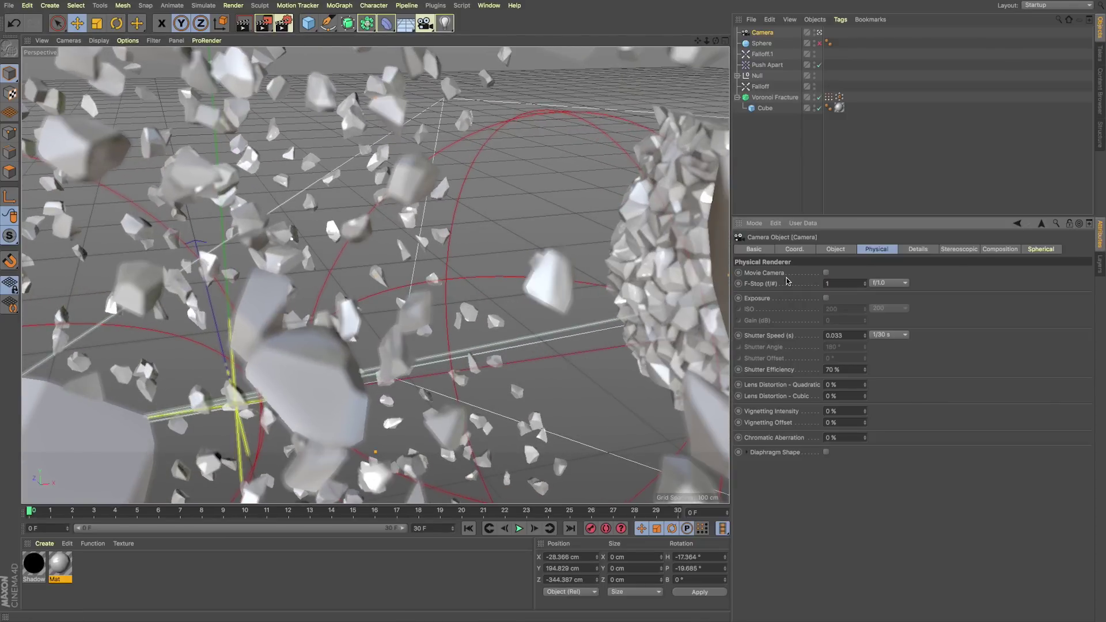
# - Add a sphere with a radius of about 45.7 cm and place it behind the scattered fracture pieces
pyautogui.moveTo(707, 41)
pyautogui.mouseDown()
pyautogui.moveTo(663, 41)
pyautogui.moveTo(721, 42)
pyautogui.mouseUp()
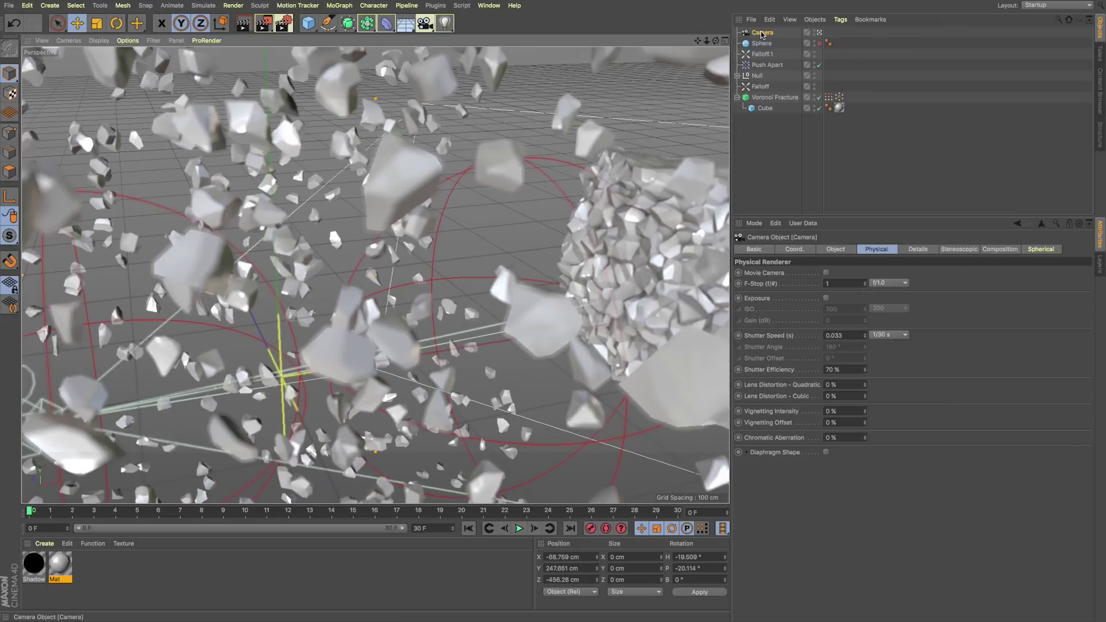
pyautogui.moveTo(309, 23); pyautogui.dragTo(530, 57)
pyautogui.moveTo(263, 337); pyautogui.dragTo(140, 212)
# - Assign the new sphere as the Focus Object in the camera's object properties
pyautogui.click(775, 44)
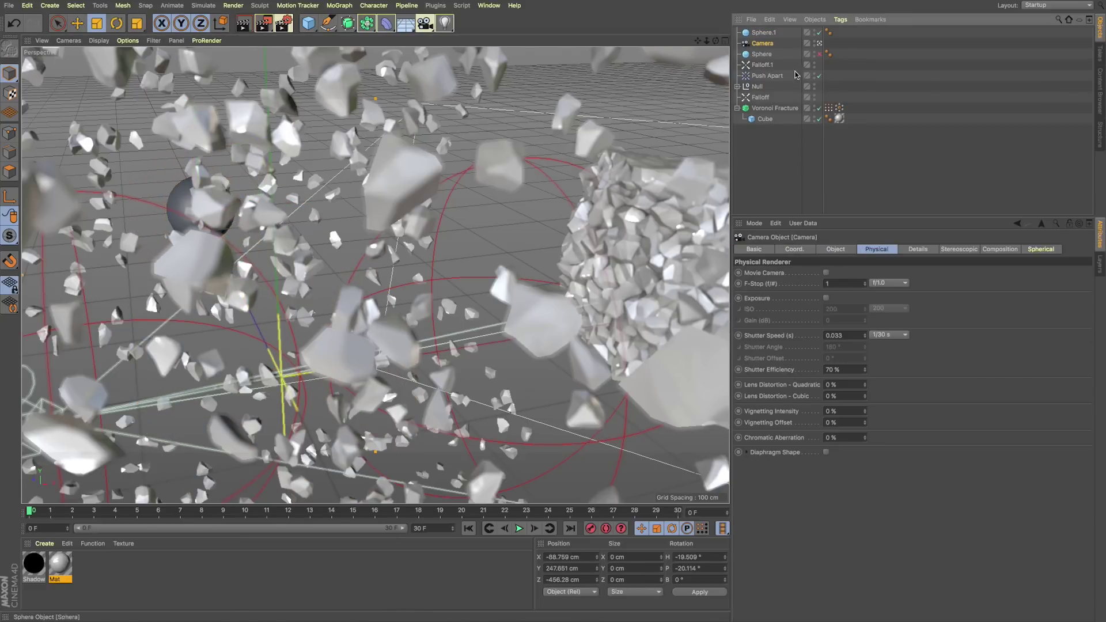
pyautogui.click(836, 250)
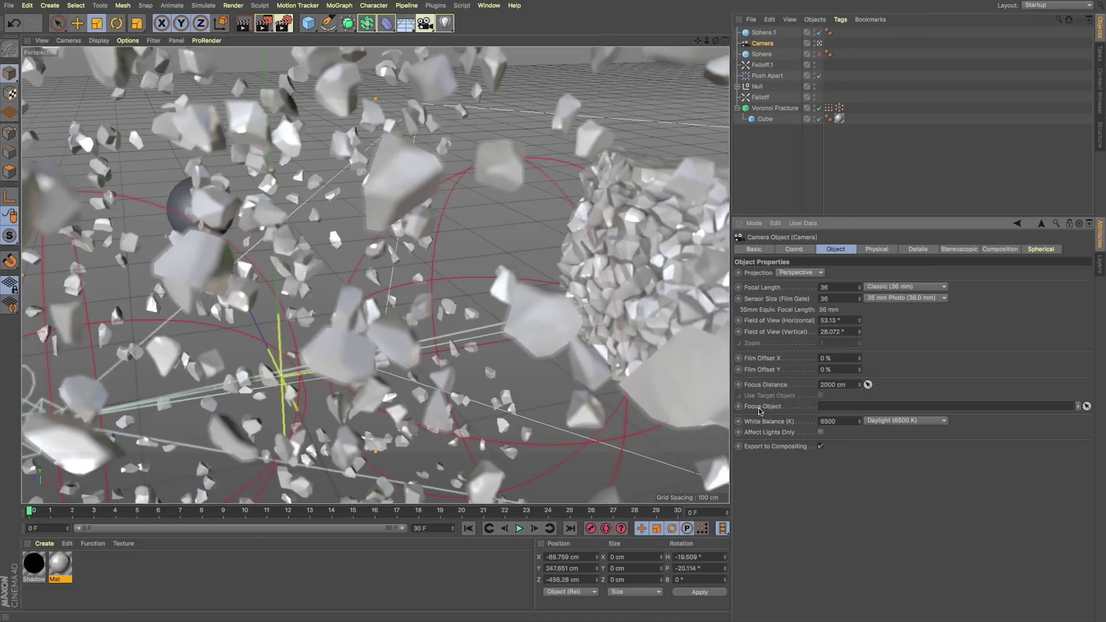
pyautogui.moveTo(762, 32); pyautogui.dragTo(805, 80)
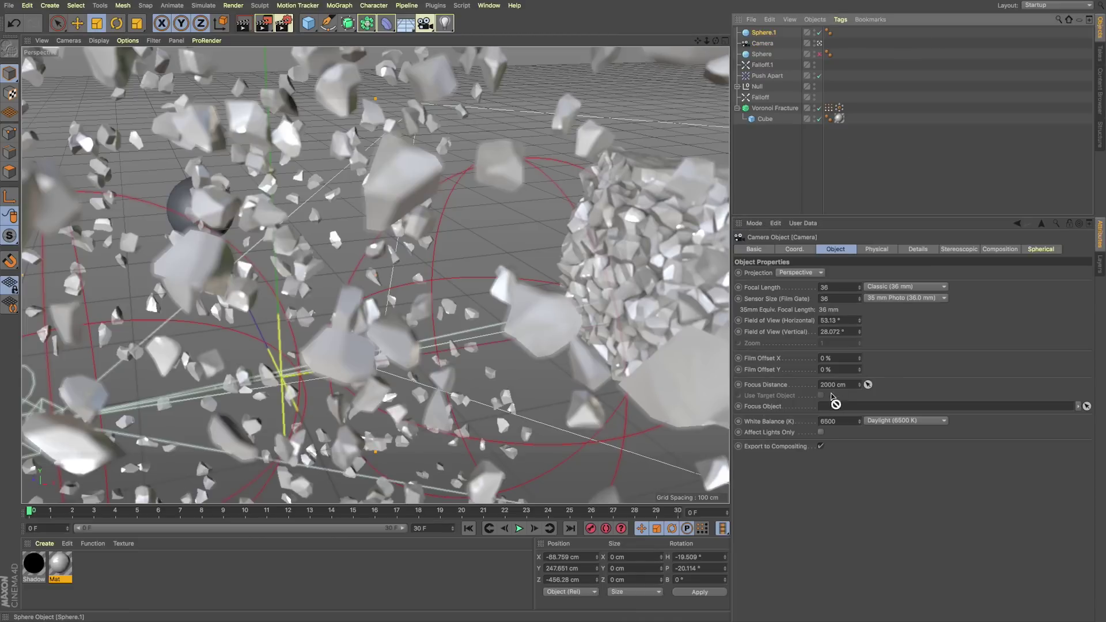
pyautogui.moveTo(835, 408); pyautogui.dragTo(835, 407)
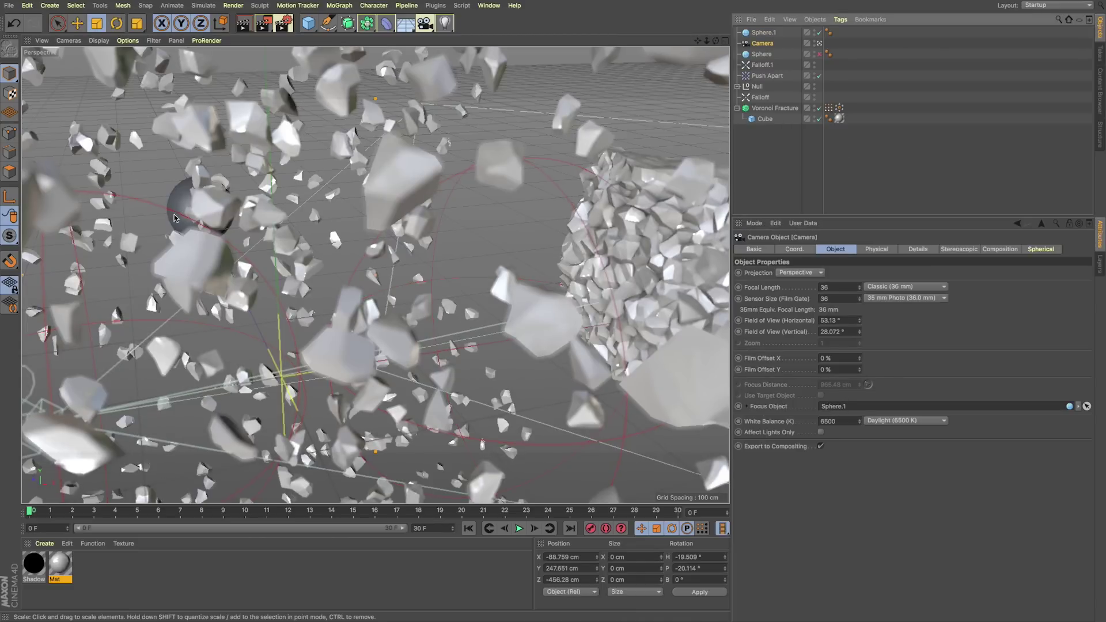
pyautogui.keyDown('alt'); pyautogui.moveTo(175, 218); pyautogui.dragTo(199, 220); pyautogui.keyUp('alt')
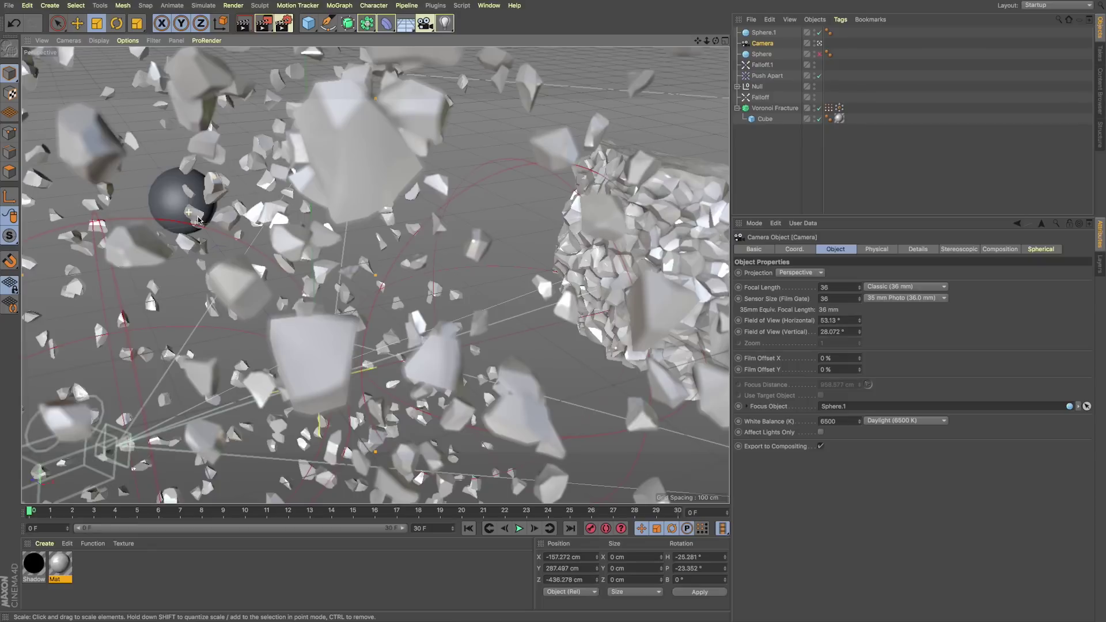
# - Disable the focus sphere's geometry and move it among the pieces near the fractured cube to shift the focus
pyautogui.click(171, 193)
pyautogui.press('e')
pyautogui.moveTo(171, 184); pyautogui.dragTo(192, 213)
pyautogui.click(818, 32)
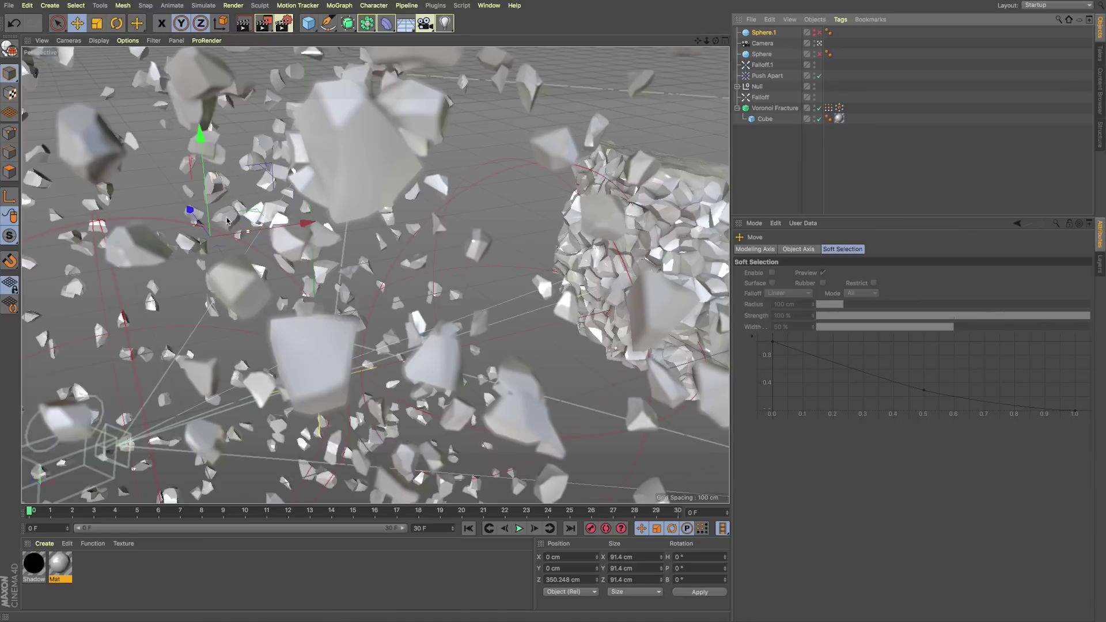
pyautogui.moveTo(190, 209); pyautogui.dragTo(533, 285)
pyautogui.scroll(4, 533, 281)
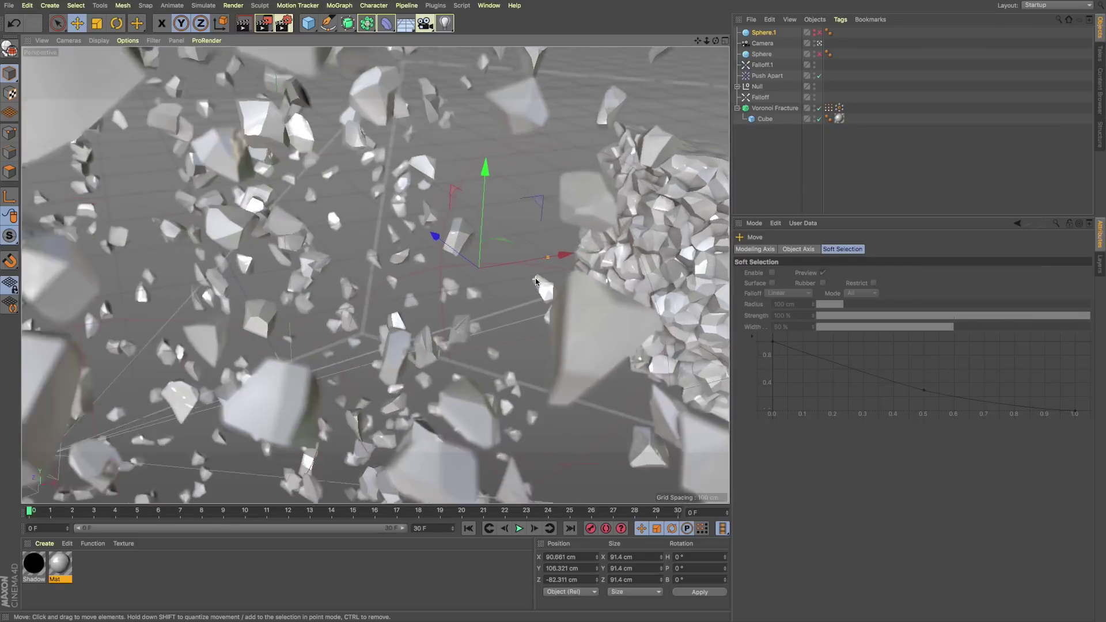
# - Set the camera's F-Stop to 0.2 for a stronger depth-of-field blur
pyautogui.click(762, 44)
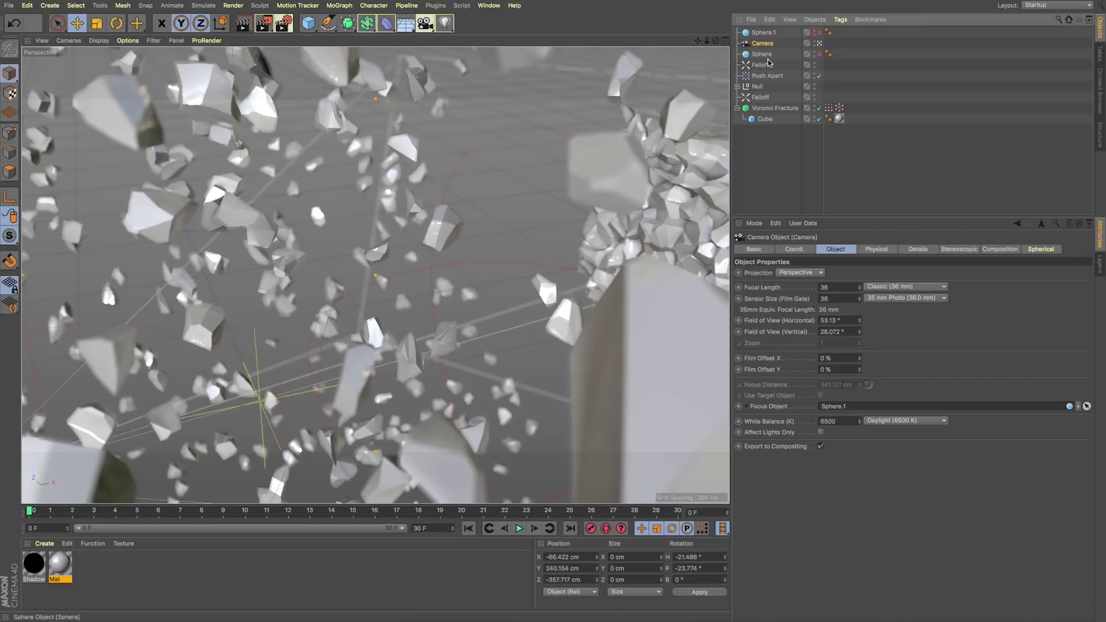
pyautogui.click(878, 250)
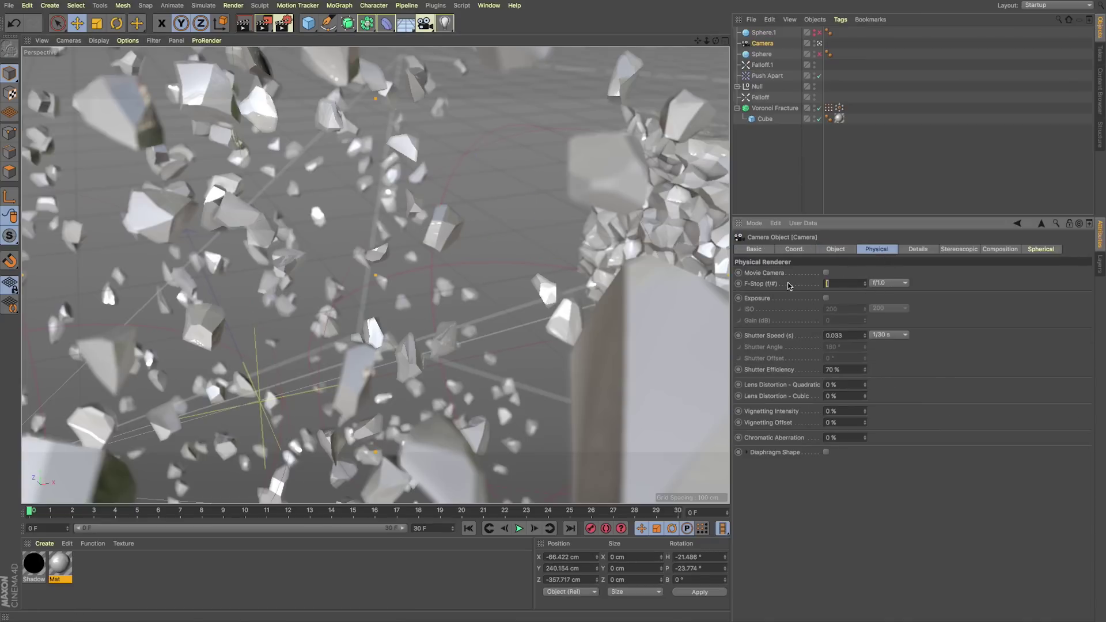
pyautogui.write('0.2')
pyautogui.press('Return')
pyautogui.keyDown('alt'); pyautogui.moveTo(545, 178); pyautogui.dragTo(496, 217); pyautogui.keyUp('alt')
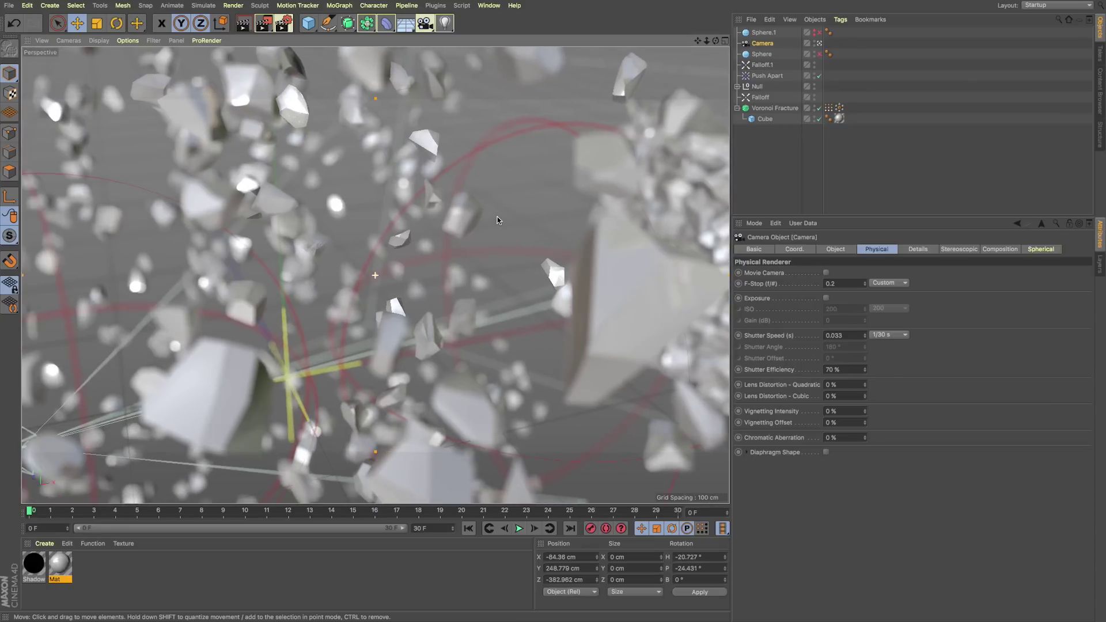
# - Move the focus sphere away from the cube to about X 14.4, Z -1.8 cm and record a position keyframe at frame 0
pyautogui.click(764, 32)
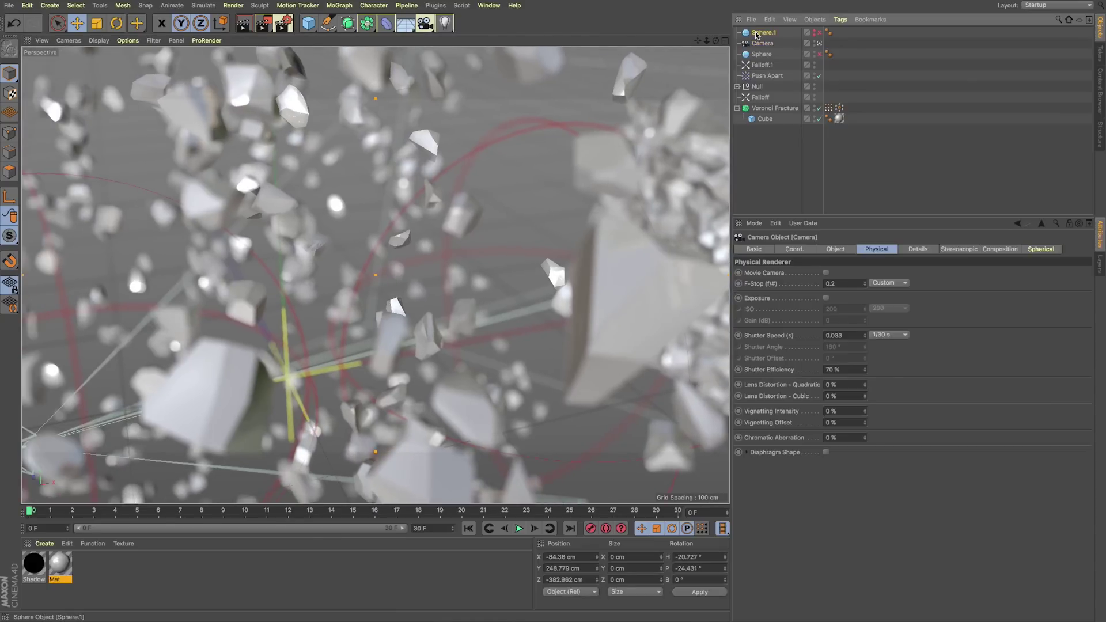
pyautogui.moveTo(536, 243); pyautogui.dragTo(313, 132)
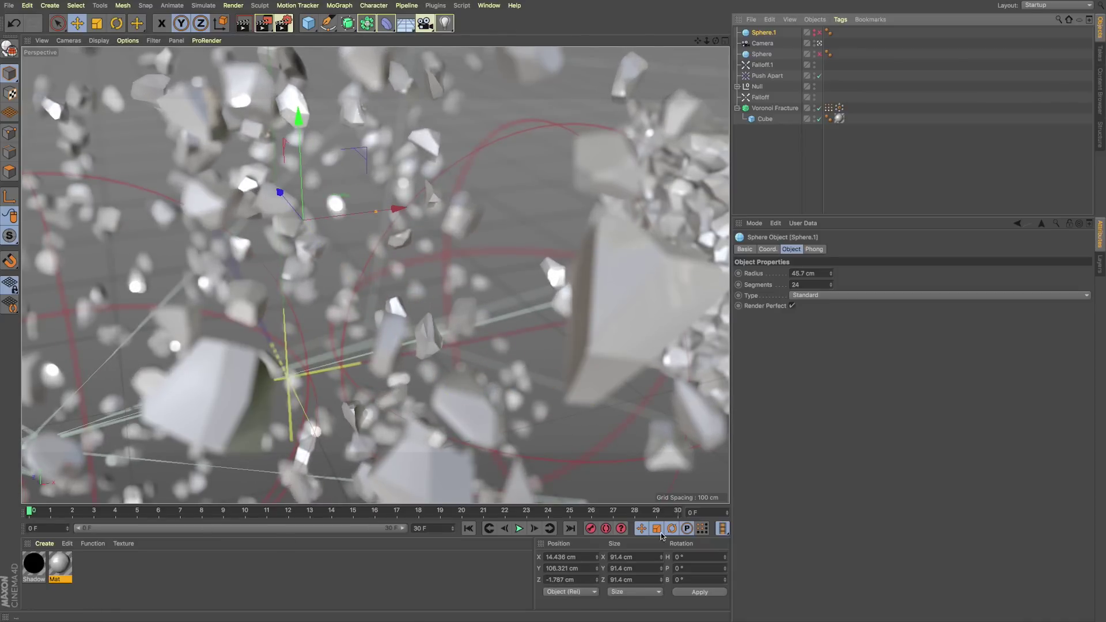
pyautogui.click(592, 531)
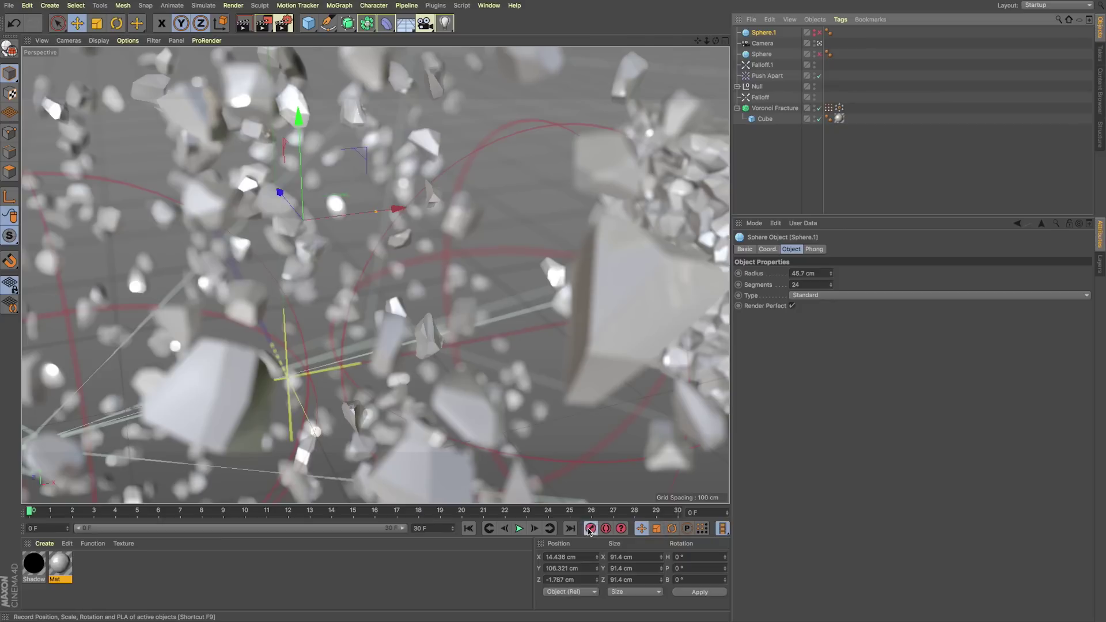
# - At frame 30, move the focus sphere along Z to about -212.7 cm and record a second position keyframe
pyautogui.moveTo(645, 517); pyautogui.dragTo(679, 514)
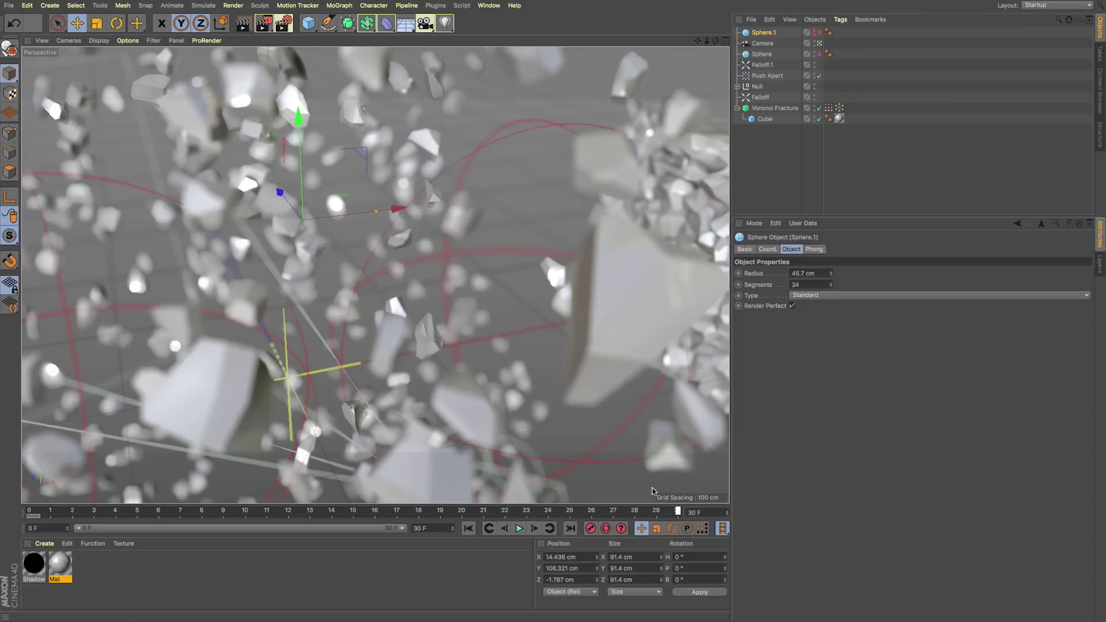
pyautogui.moveTo(282, 193); pyautogui.dragTo(480, 383)
pyautogui.click(590, 532)
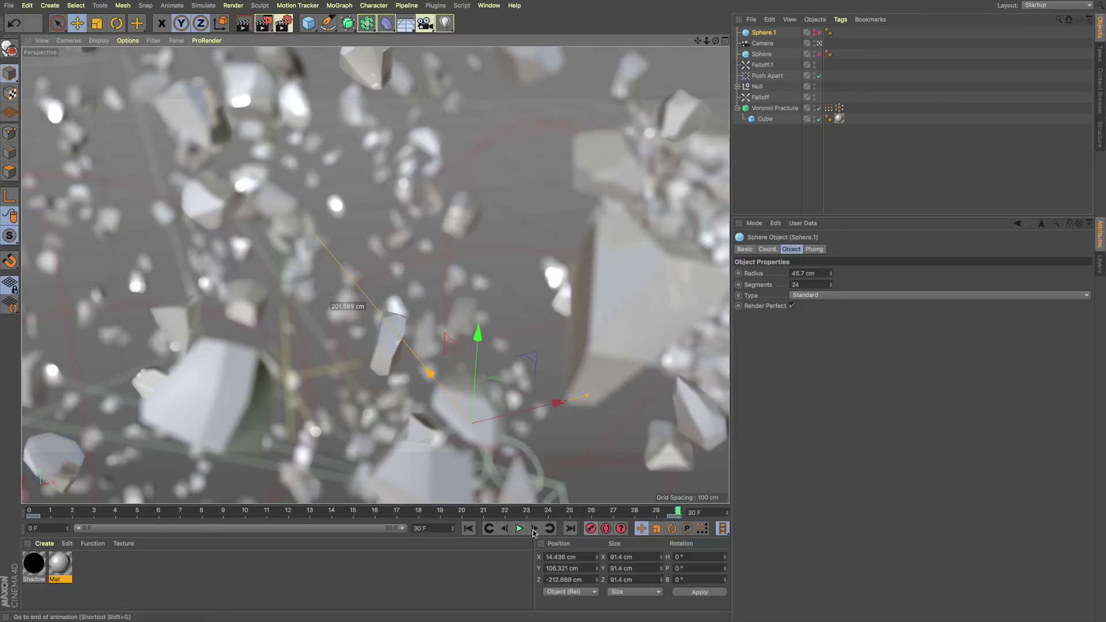
# - Scrub between frames 0 and 30 to examine the animated focus shift, and review the viewport display options
pyautogui.moveTo(548, 513); pyautogui.dragTo(568, 512)
pyautogui.moveTo(259, 513); pyautogui.dragTo(525, 512)
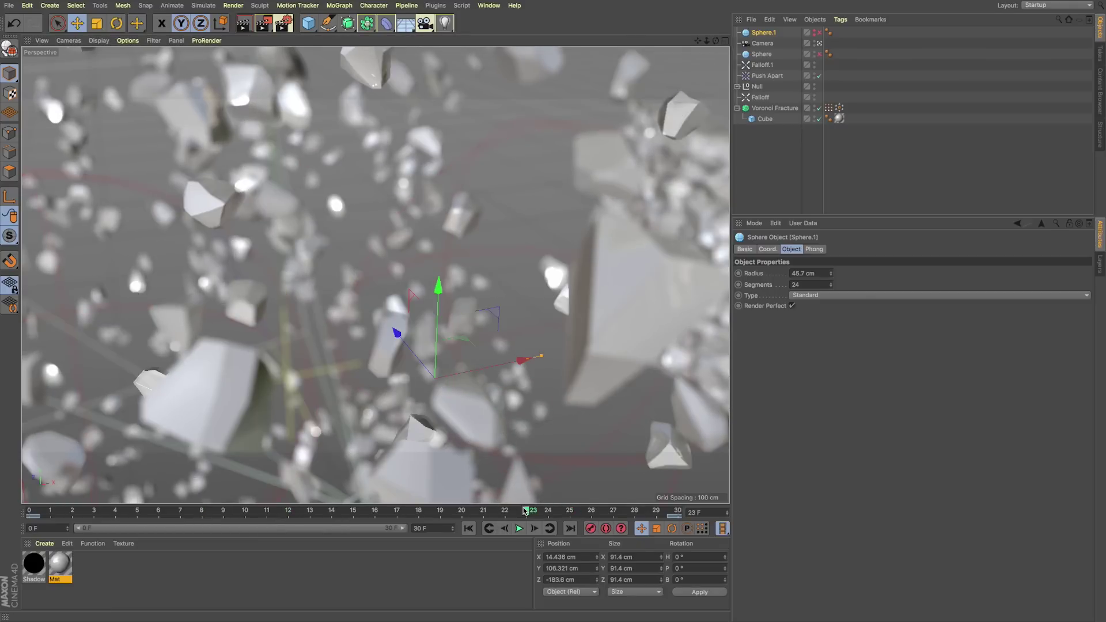
pyautogui.click(128, 40)
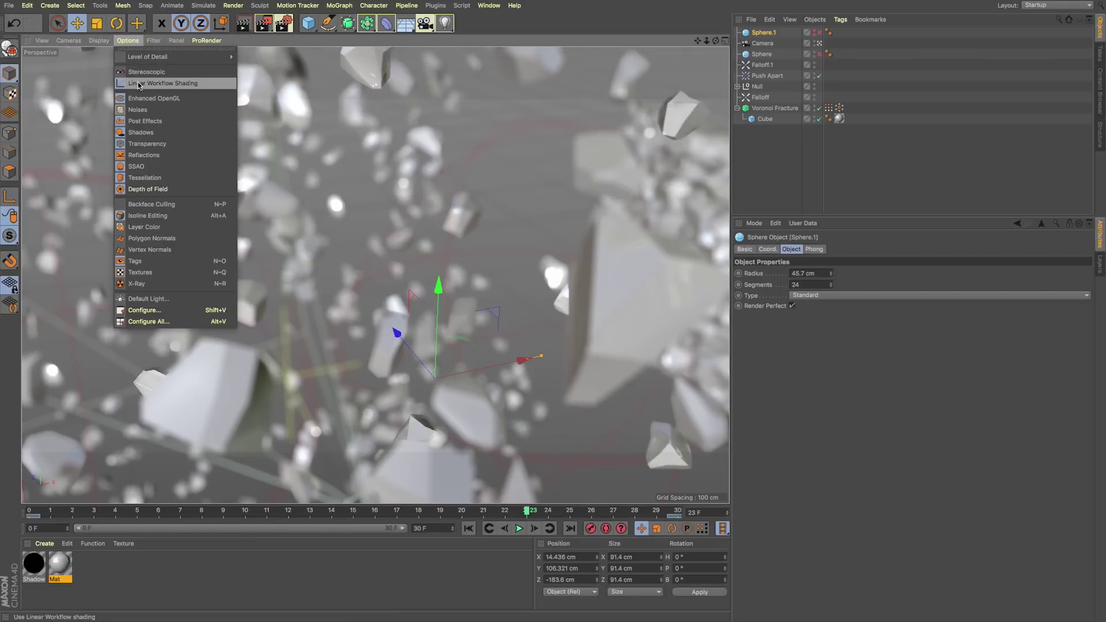
pyautogui.click(159, 99)
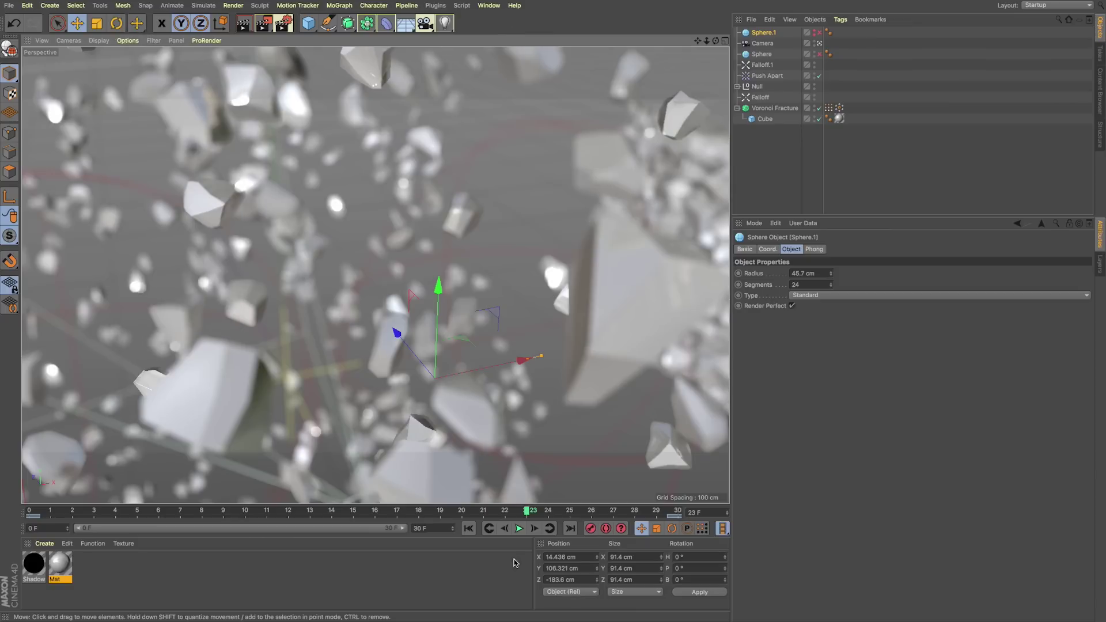
pyautogui.click(418, 513)
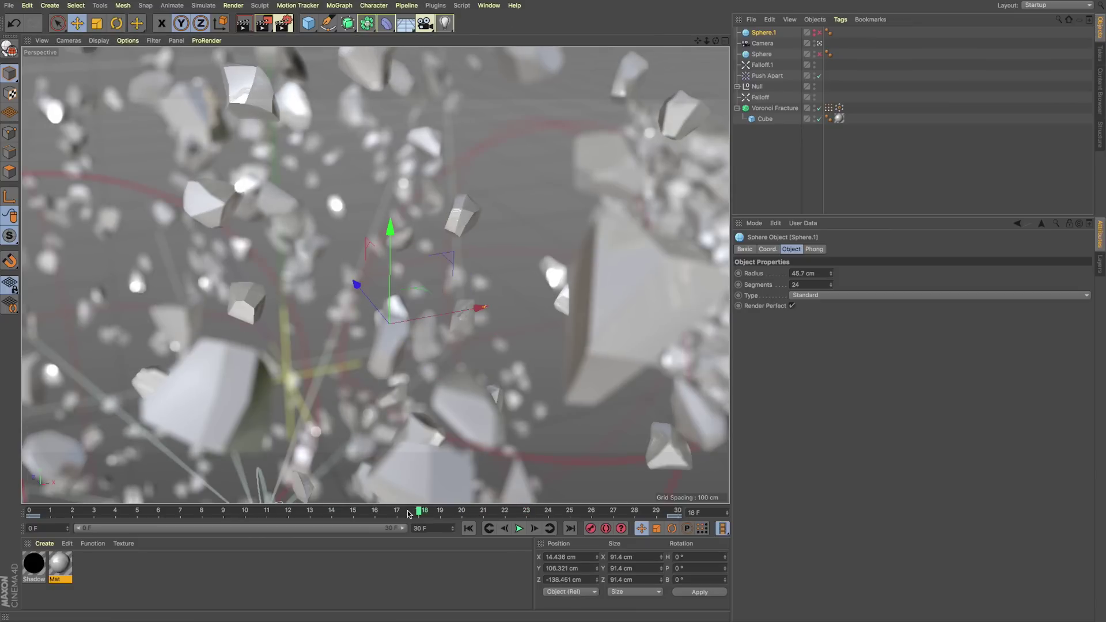
pyautogui.click(190, 512)
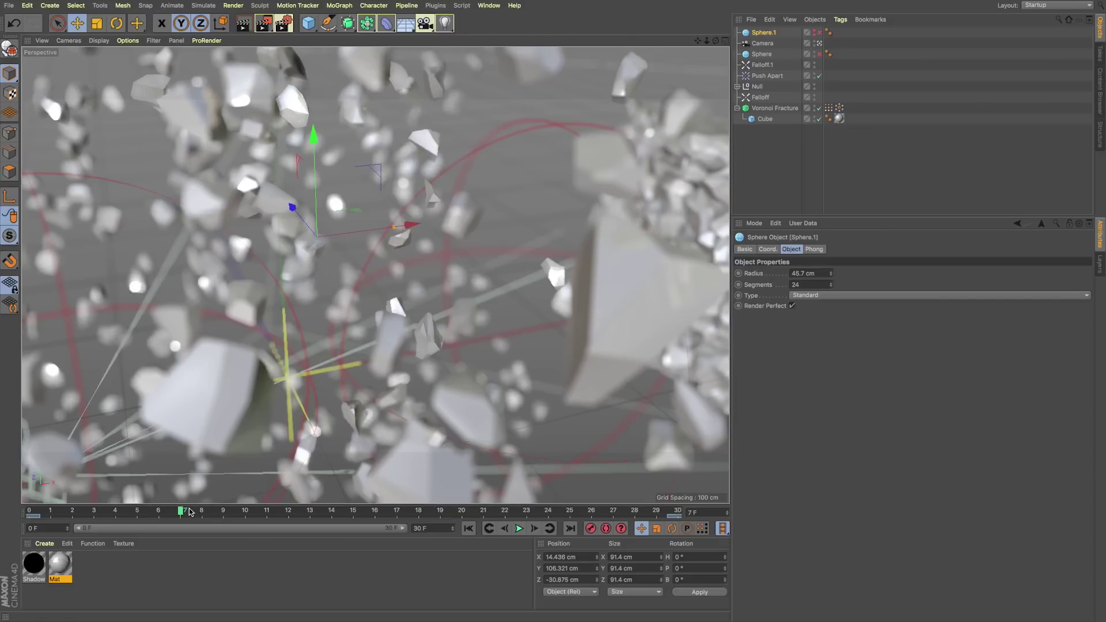
pyautogui.moveTo(707, 41); pyautogui.dragTo(694, 58)
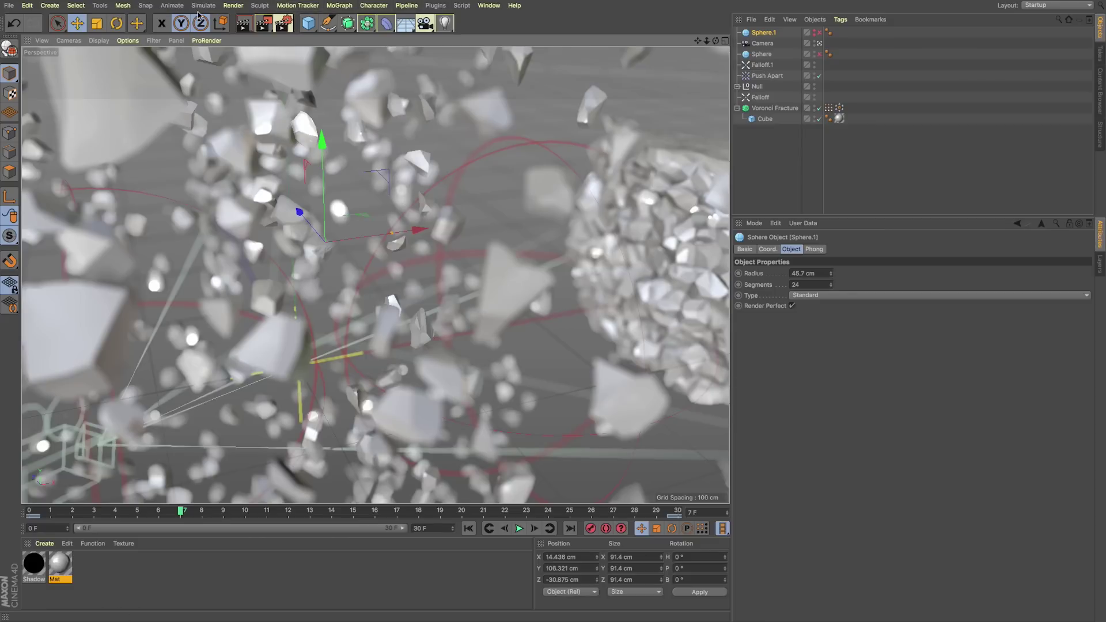
pyautogui.click(127, 40)
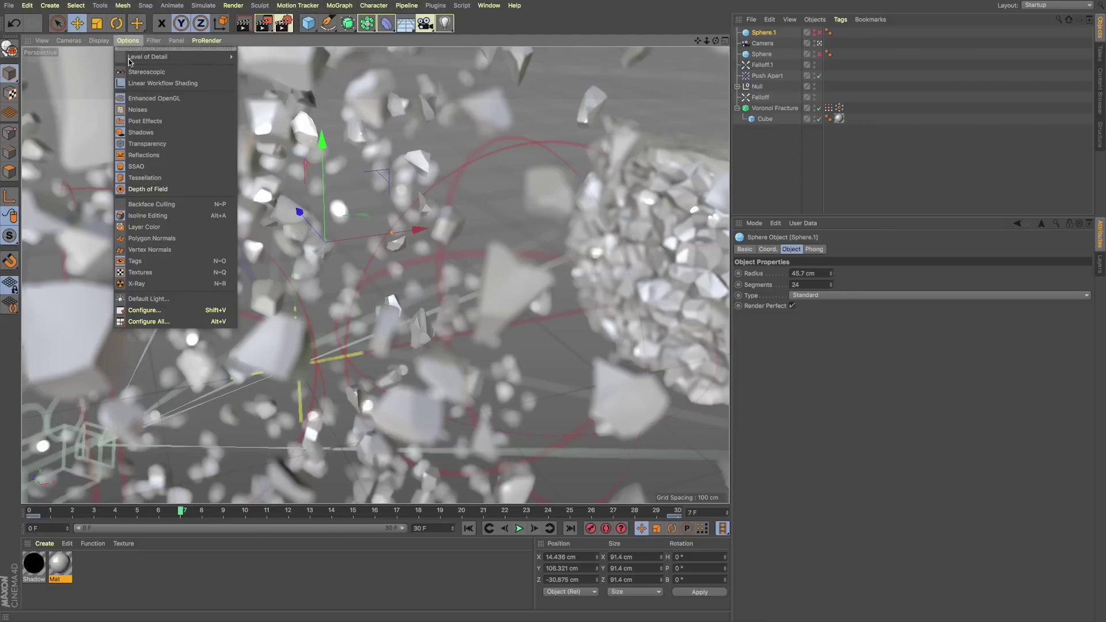
pyautogui.moveTo(210, 41)
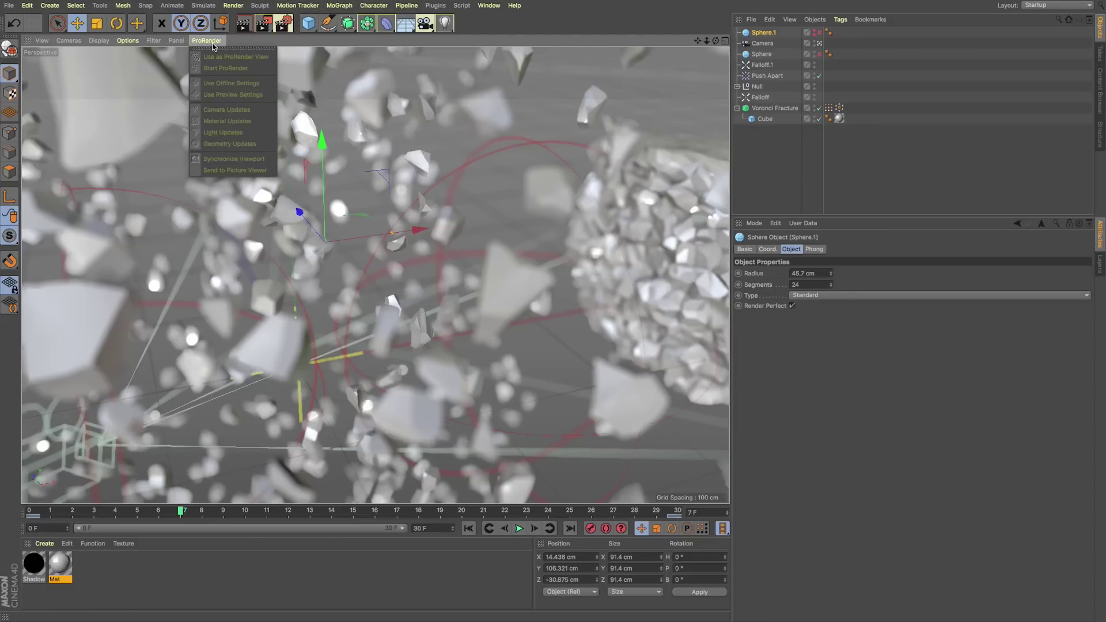
pyautogui.click(51, 5)
pyautogui.moveTo(56, 62)
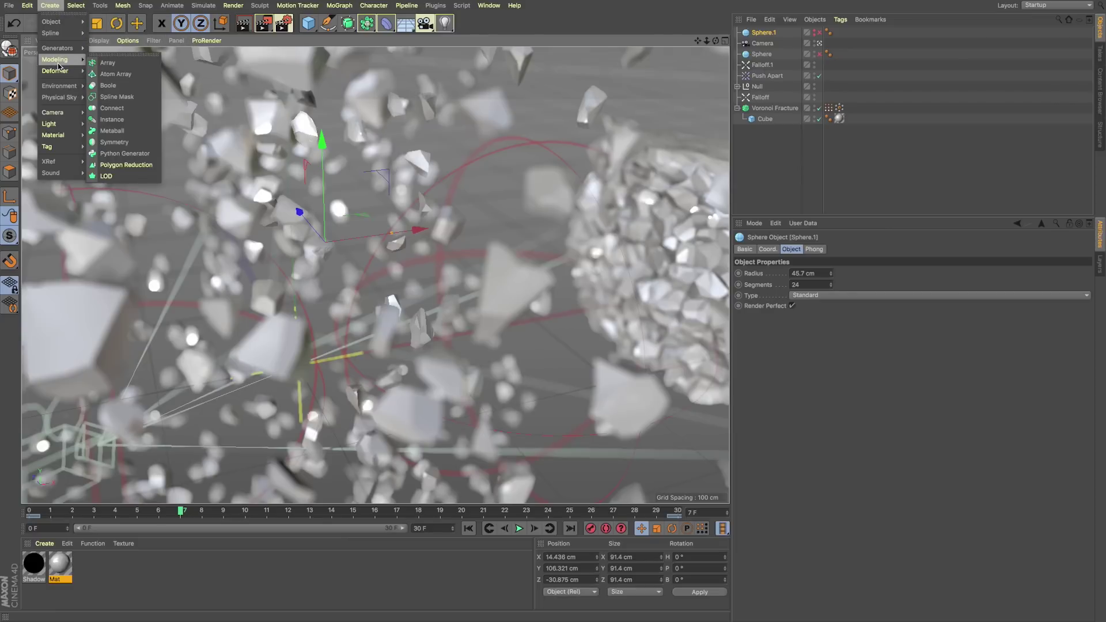
pyautogui.moveTo(429, 2)
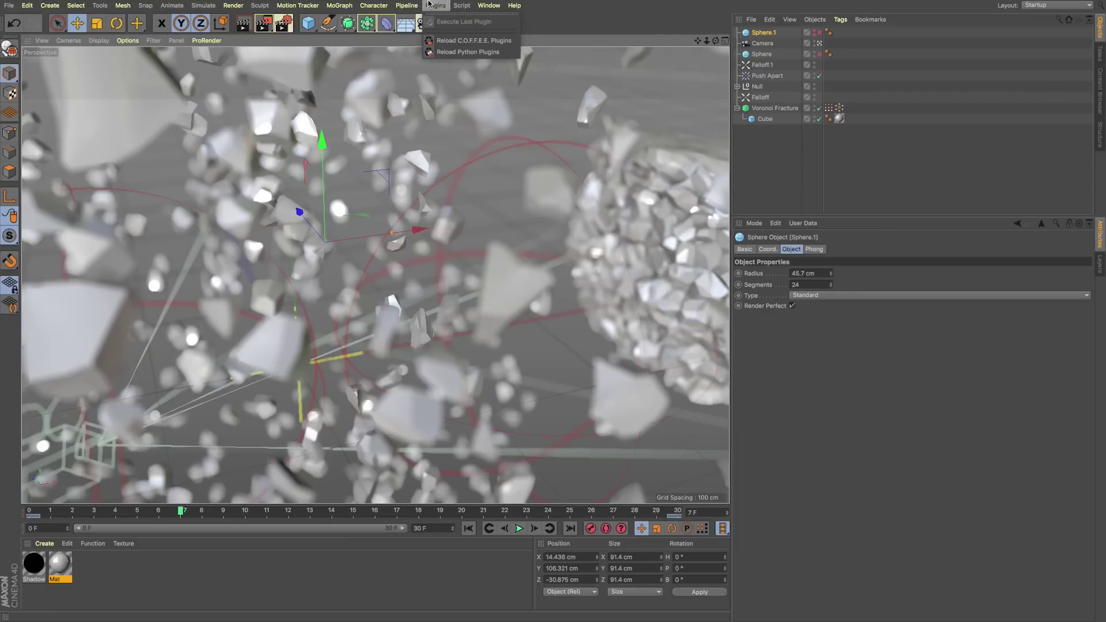
pyautogui.moveTo(333, 4)
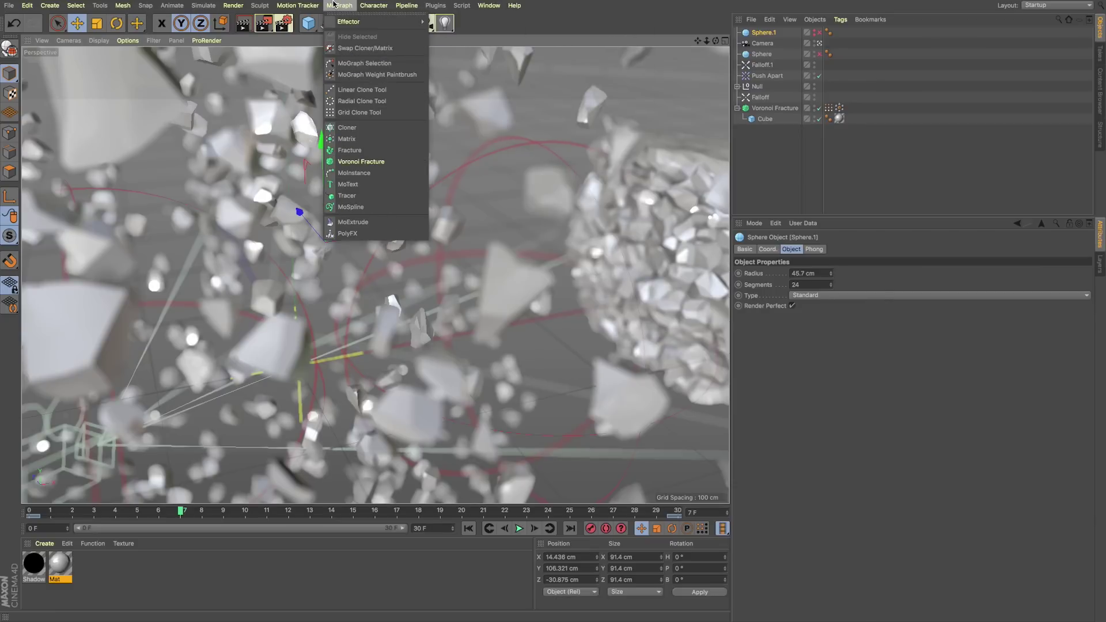
pyautogui.click(482, 29)
pyautogui.click(298, 5)
pyautogui.moveTo(333, 5)
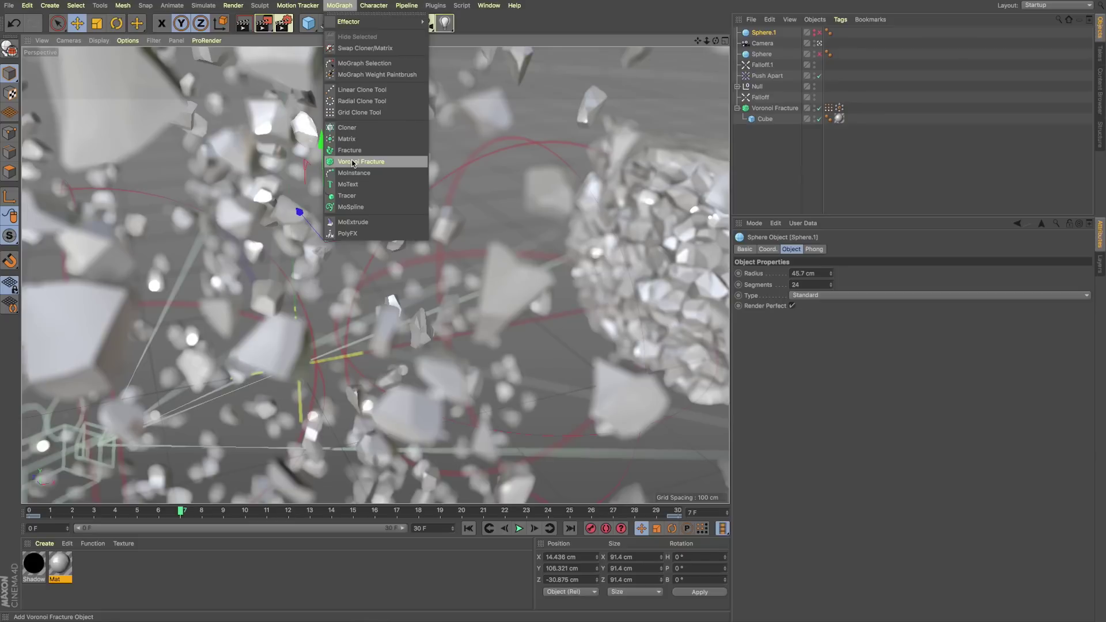
pyautogui.click(785, 148)
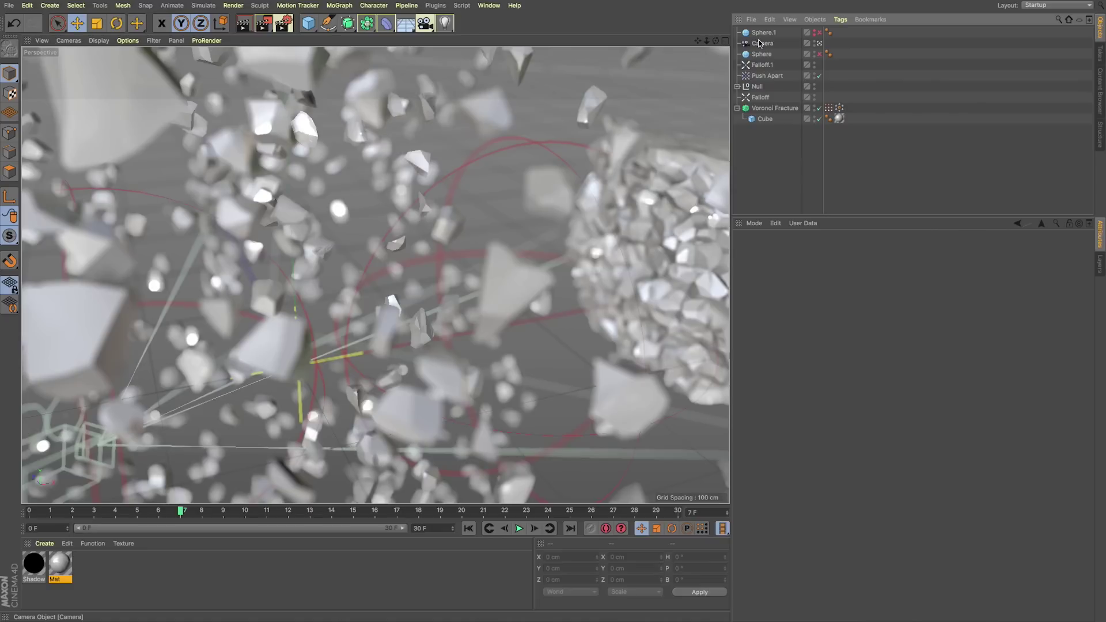
# - Open the help page for the camera object, read through its Spherical Camera section, and close the help
pyautogui.click(761, 43)
pyautogui.rightClick(769, 45)
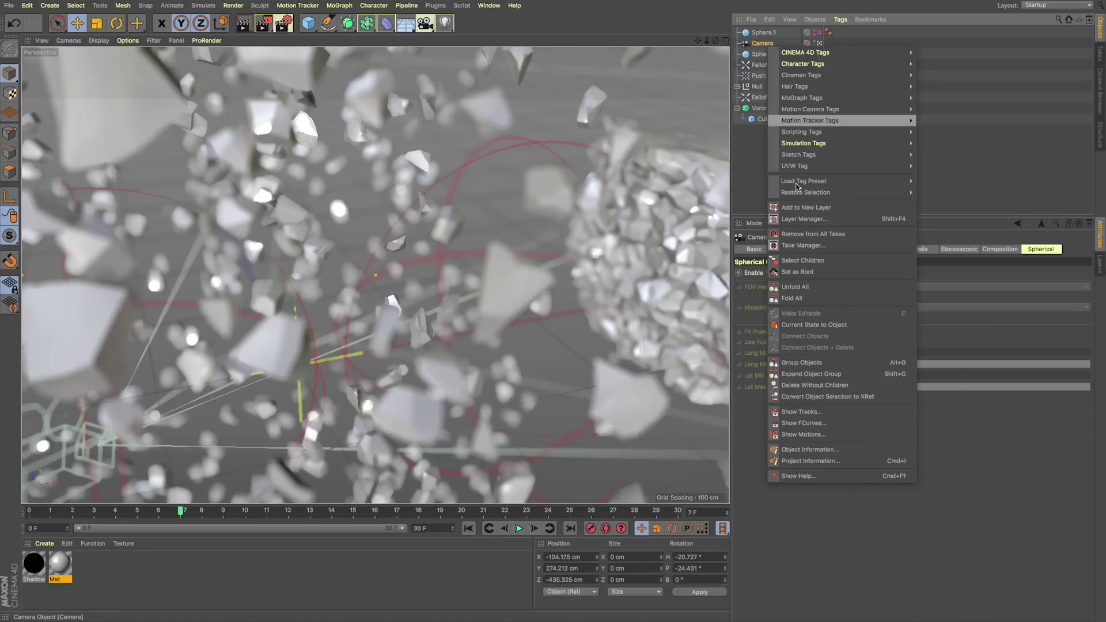
pyautogui.click(816, 476)
pyautogui.click(531, 201)
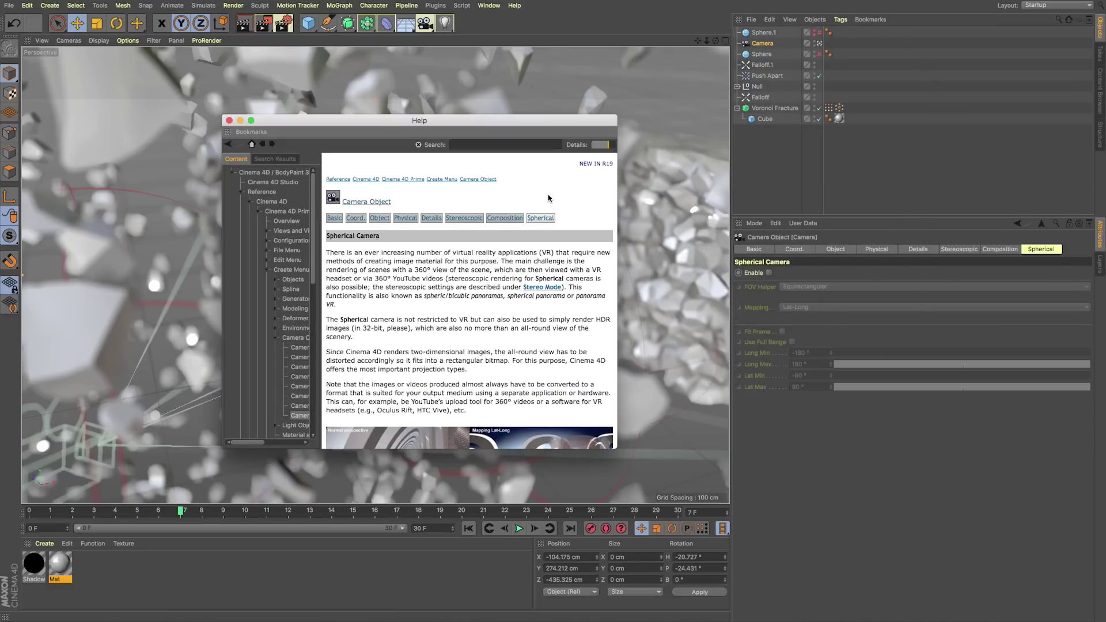
pyautogui.scroll(-5, 586, 221)
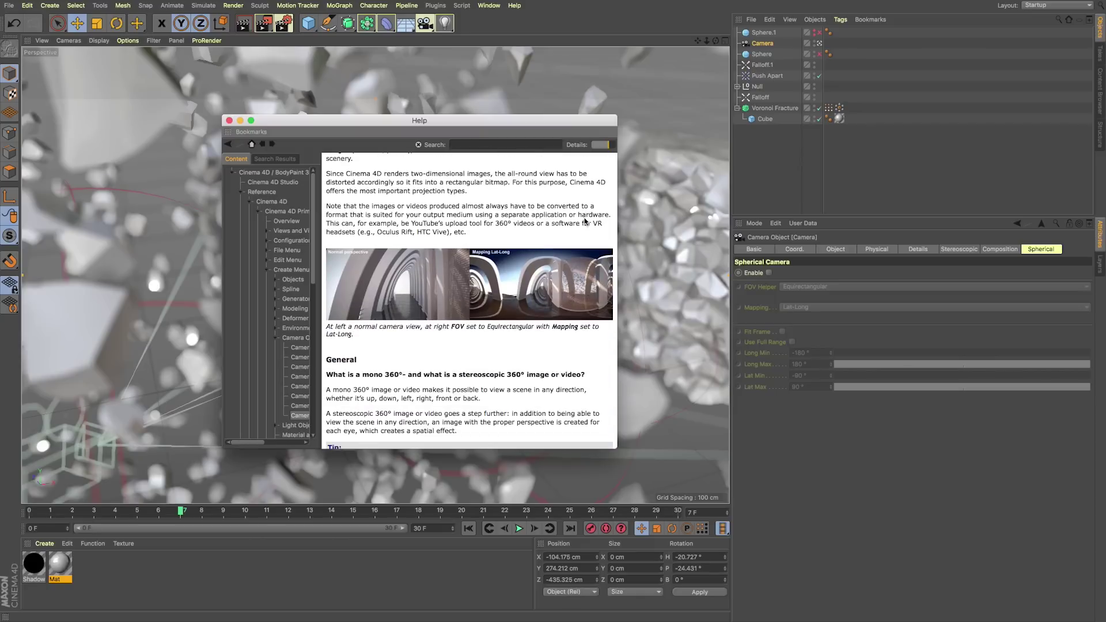
pyautogui.click(228, 121)
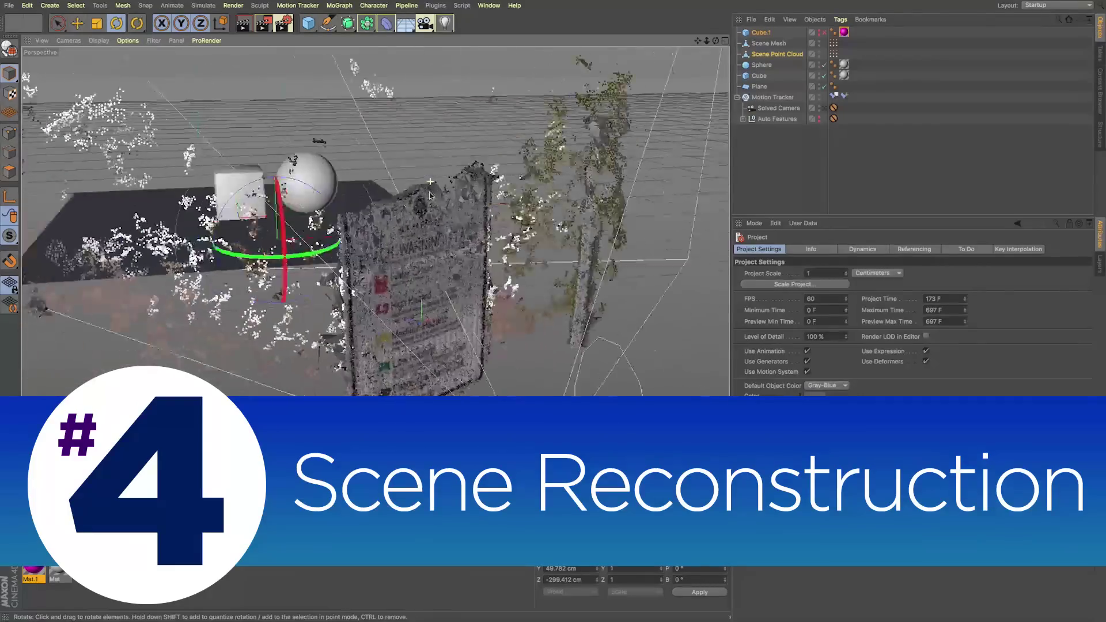
# - Examine the reconstructed scene point cloud and scrub through the motion-tracked beach footage
pyautogui.keyDown('alt'); pyautogui.moveTo(431, 196); pyautogui.dragTo(414, 200); pyautogui.keyUp('alt')
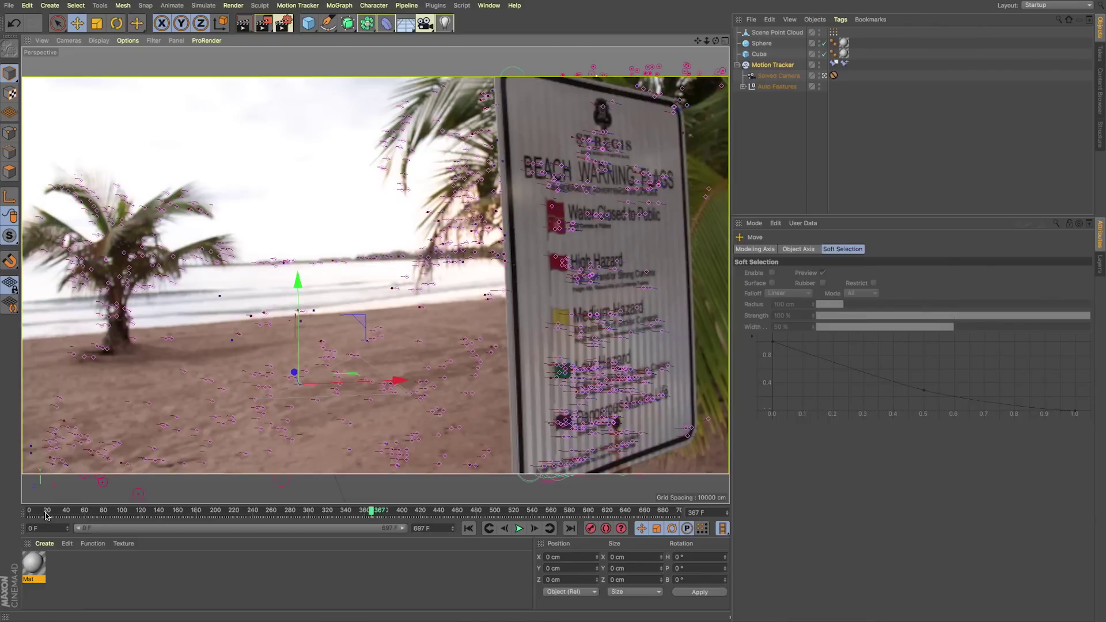
pyautogui.moveTo(46, 515); pyautogui.dragTo(511, 511)
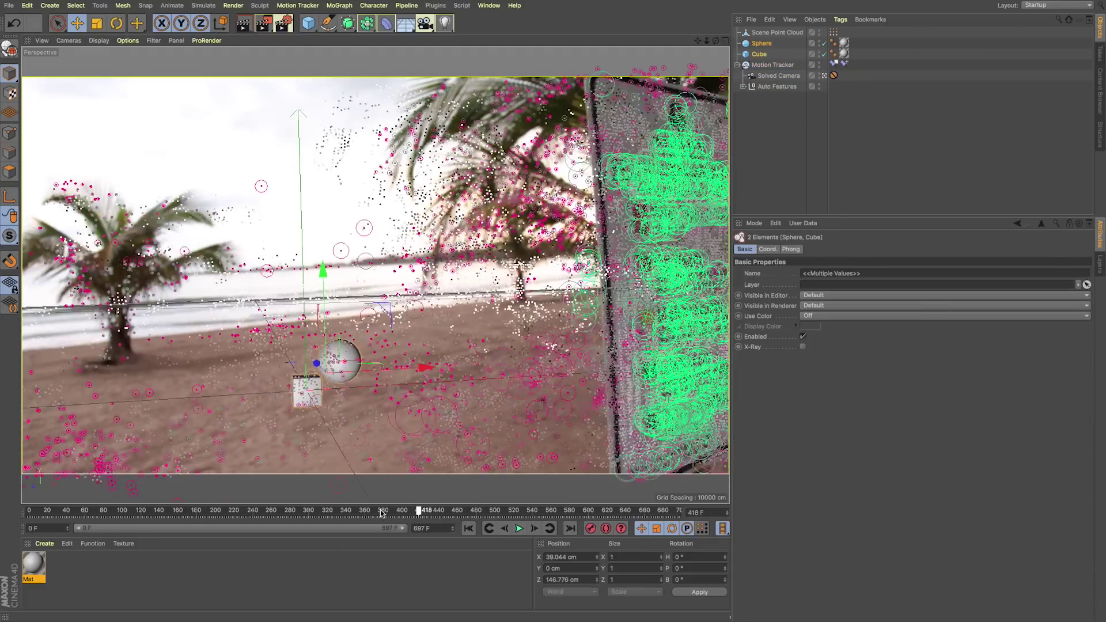
# - Switch to Chrome and read through the Cinema 4D R17 motion tracker and 3D compositing tutorial page
pyautogui.moveTo(415, 511); pyautogui.dragTo(294, 508)
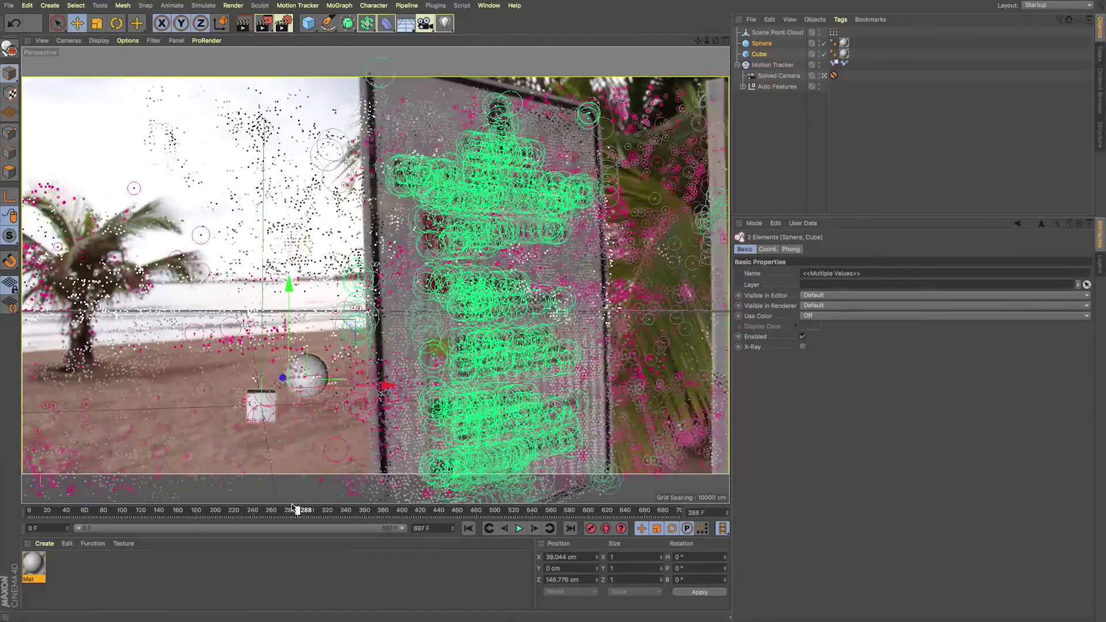
pyautogui.press('super+Tab')
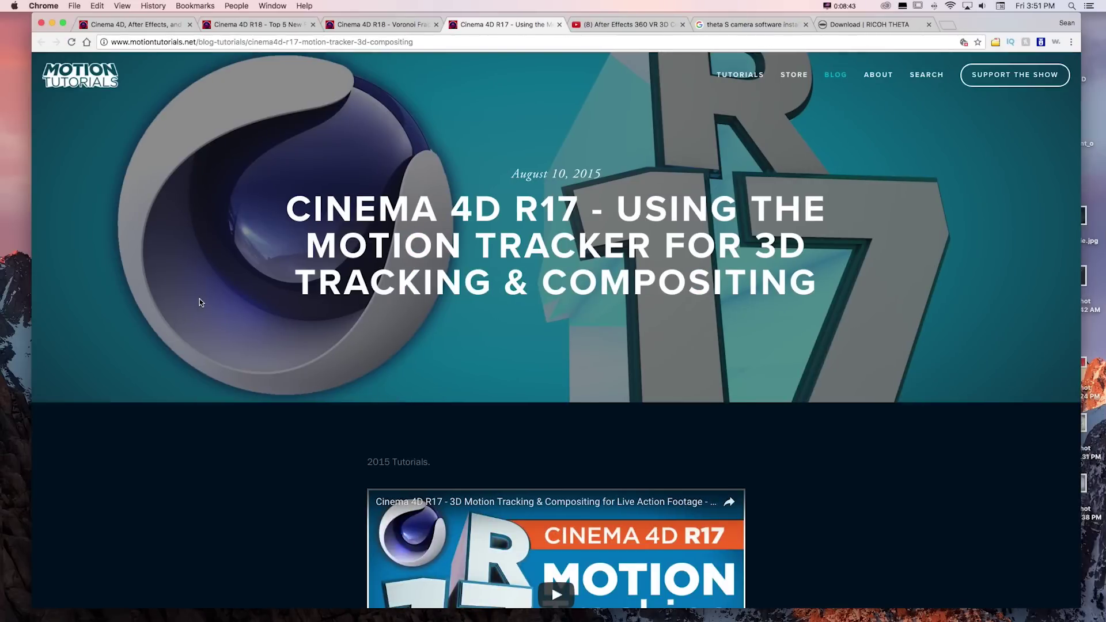
pyautogui.scroll(-5, 199, 298)
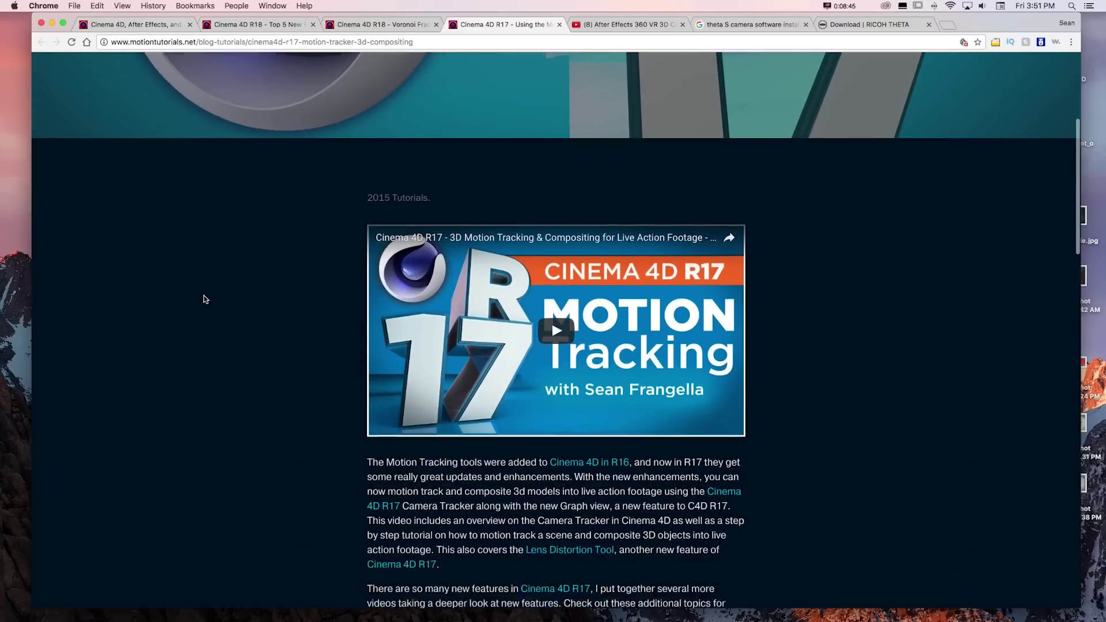
pyautogui.scroll(-3, 205, 300)
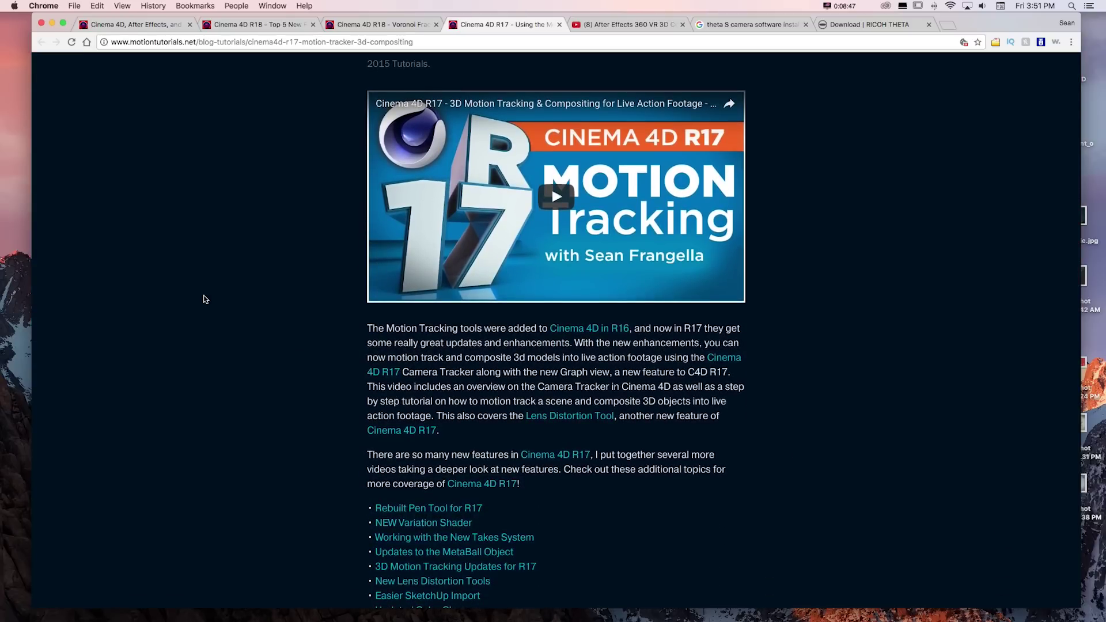
pyautogui.scroll(-5, 205, 299)
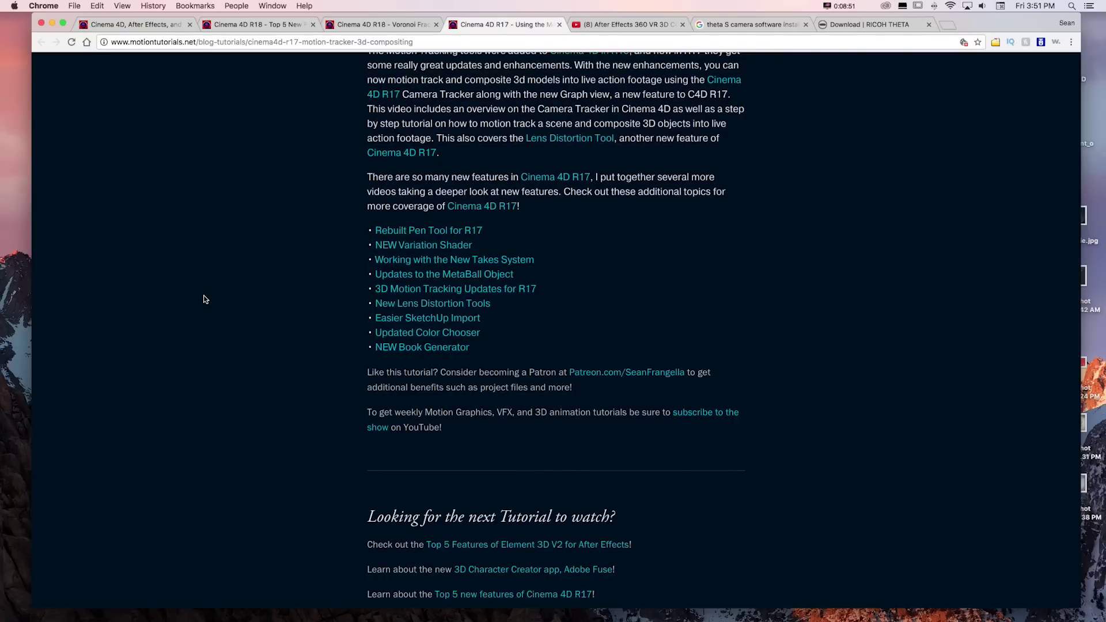
pyautogui.scroll(15, 205, 299)
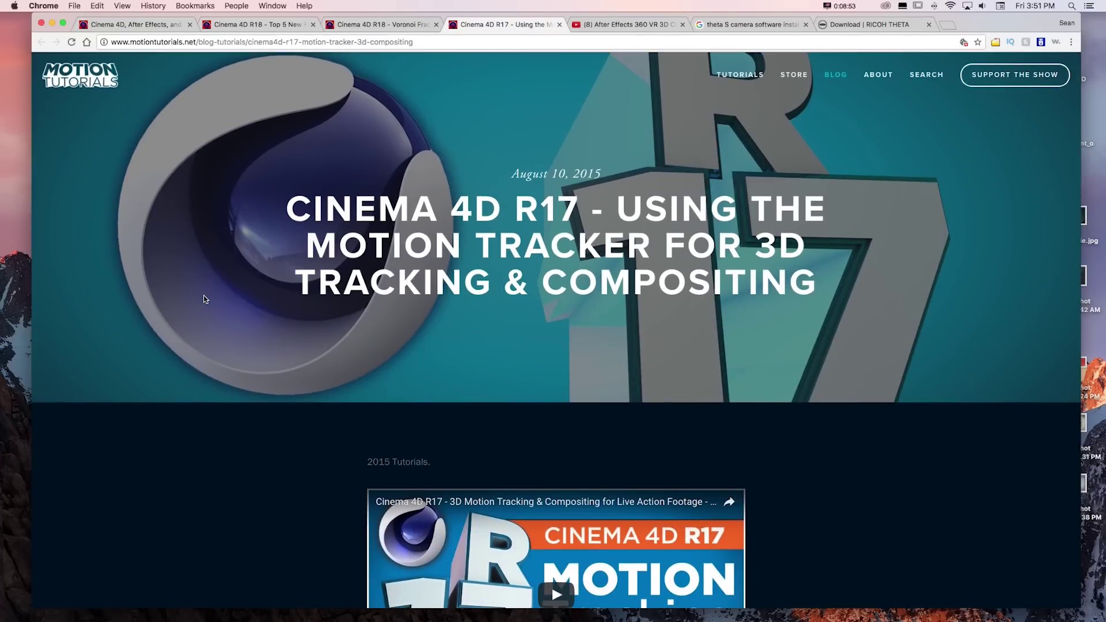
pyautogui.scroll(-4, 205, 300)
pyautogui.scroll(-3, 205, 298)
pyautogui.scroll(5, 207, 296)
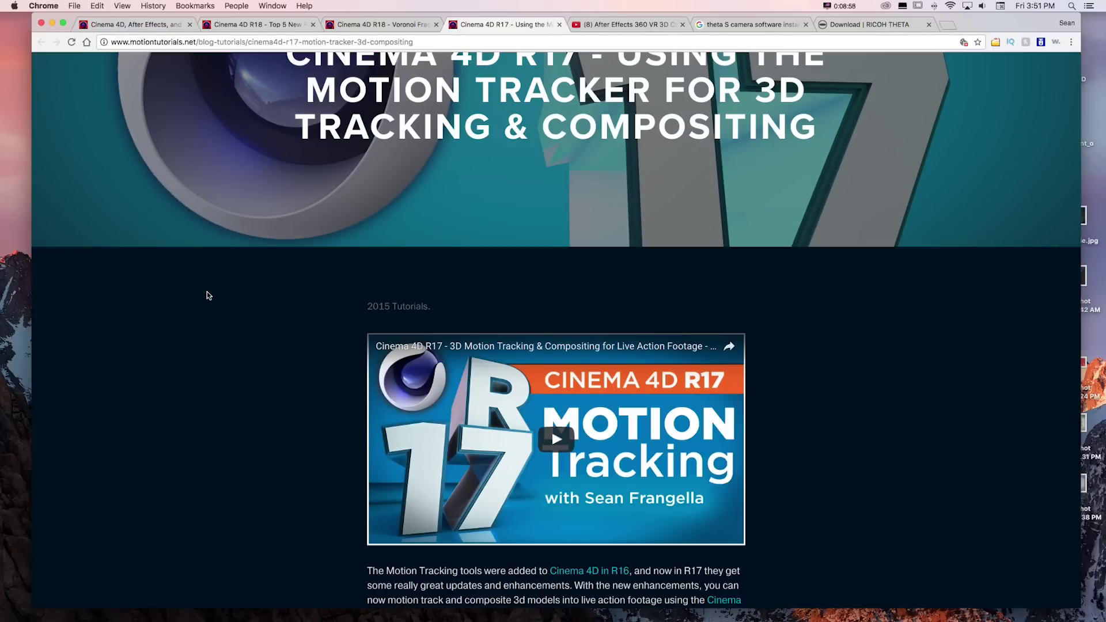
# - Return to Cinema 4D and scrub the tracked beach footage, inspecting the Motion Tracker, Sphere and Cube against the solved features
pyautogui.hotkey('ctrl', 'Right')
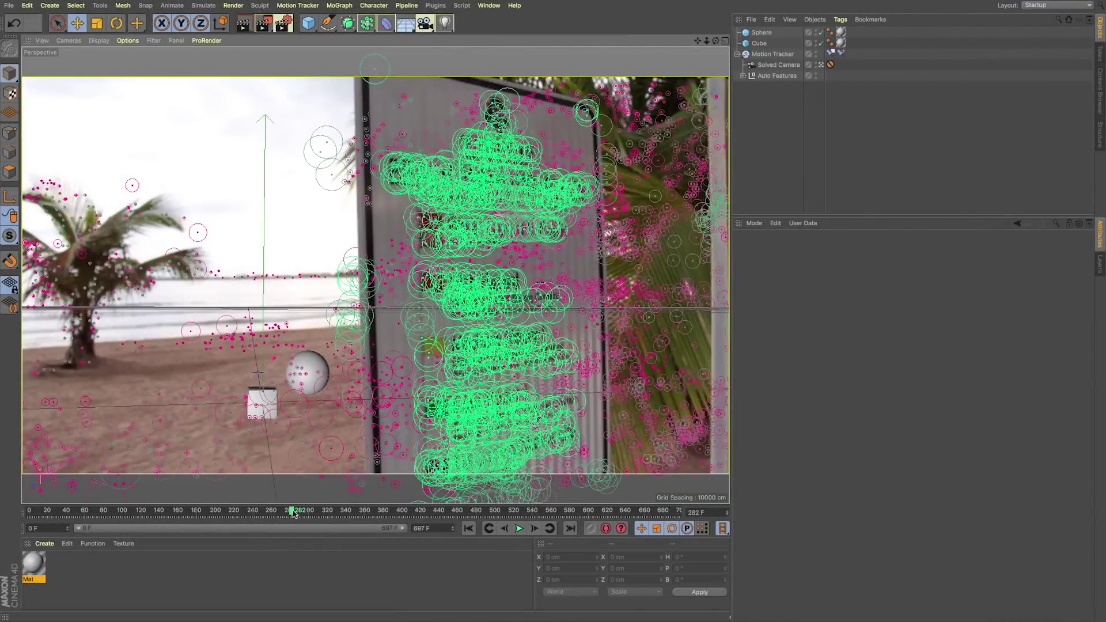
pyautogui.moveTo(293, 514); pyautogui.dragTo(175, 512)
pyautogui.click(320, 511)
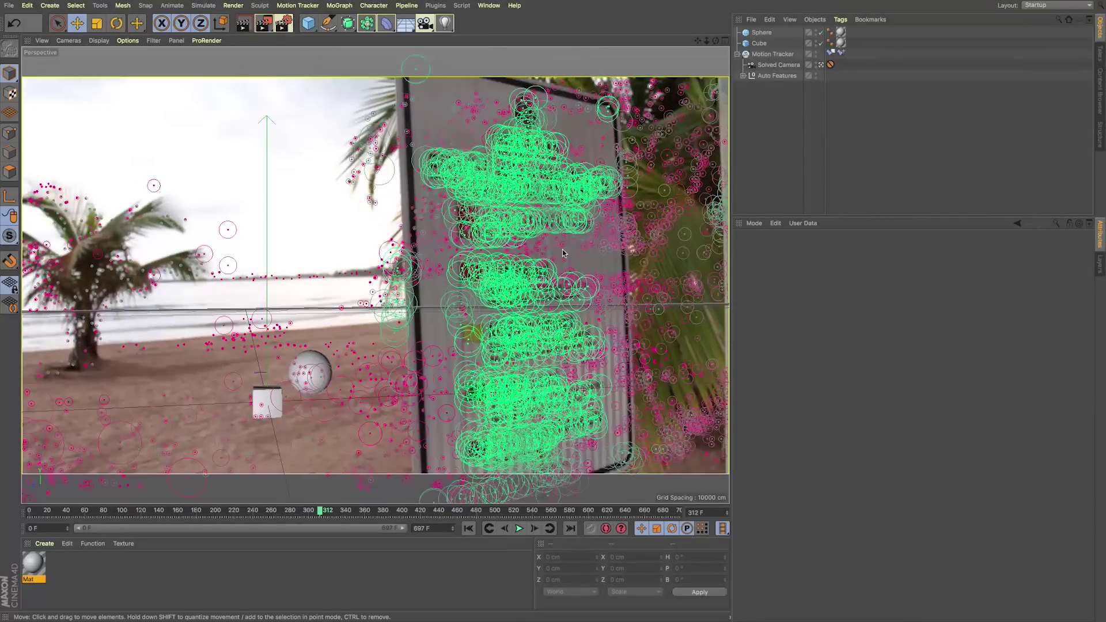
pyautogui.click(762, 55)
pyautogui.moveTo(321, 511)
pyautogui.mouseDown()
pyautogui.moveTo(168, 511)
pyautogui.moveTo(361, 511)
pyautogui.moveTo(205, 501)
pyautogui.moveTo(333, 505)
pyautogui.mouseUp()
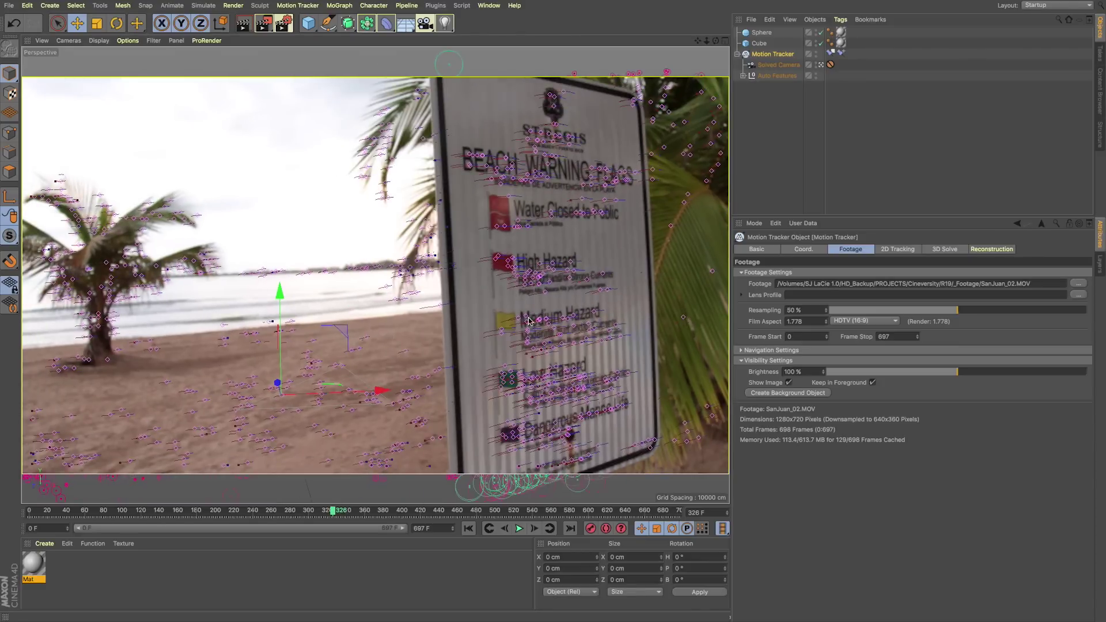
pyautogui.click(758, 33)
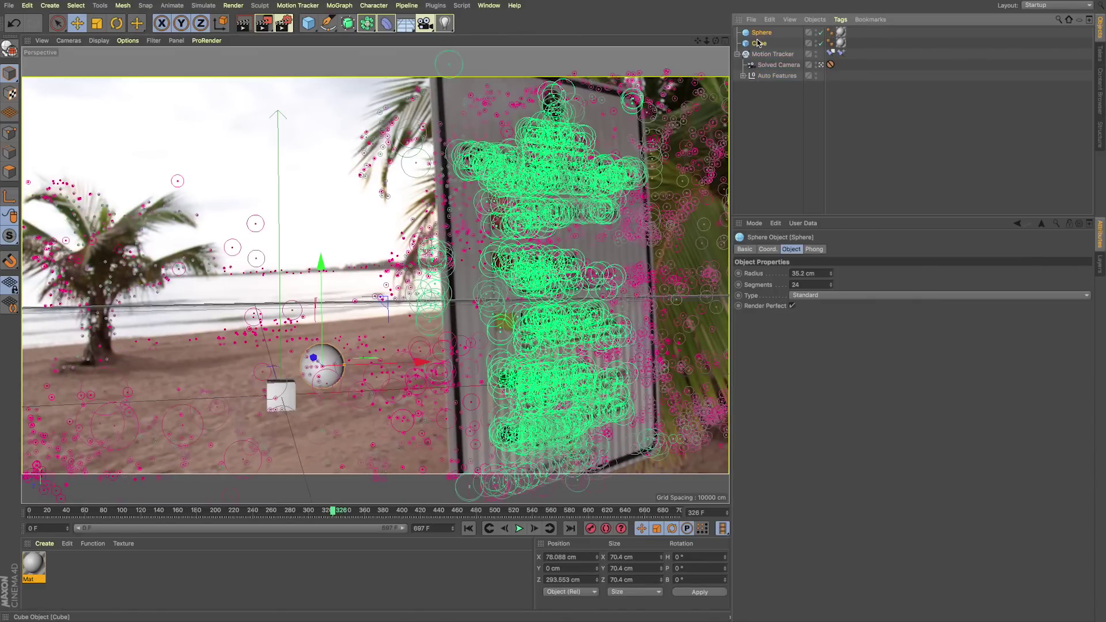
pyautogui.keyDown('ctrl'); pyautogui.click(758, 43); pyautogui.keyUp('ctrl')
pyautogui.moveTo(334, 510); pyautogui.dragTo(370, 512)
# - Expand the Motion Tracker's advanced reconstruction and meshing settings and run Scene Reconstruction
pyautogui.click(776, 54)
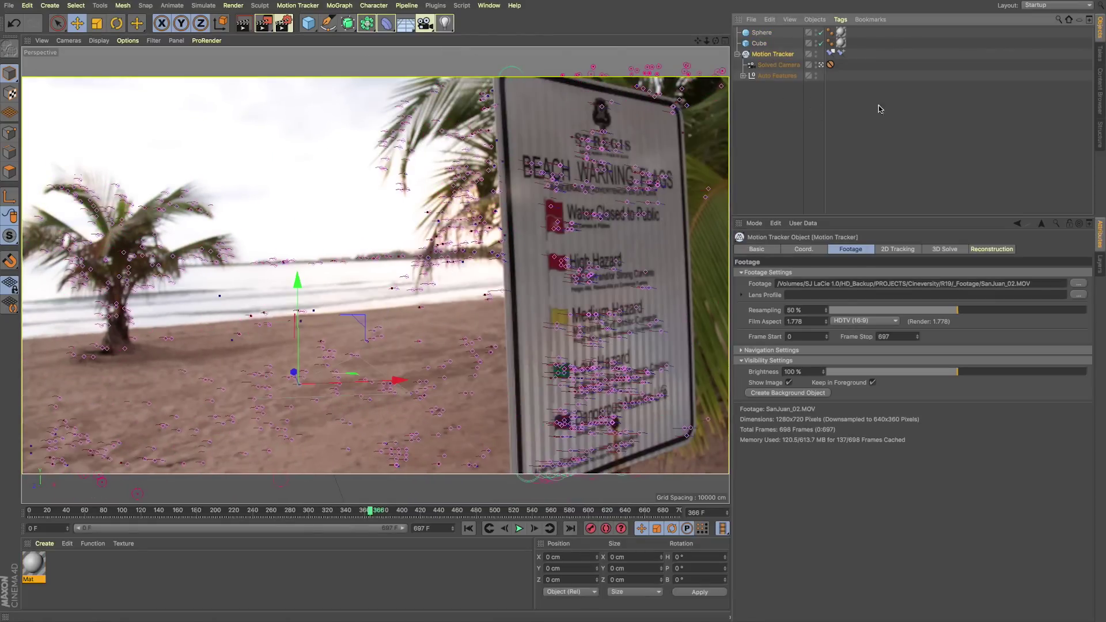
pyautogui.click(990, 252)
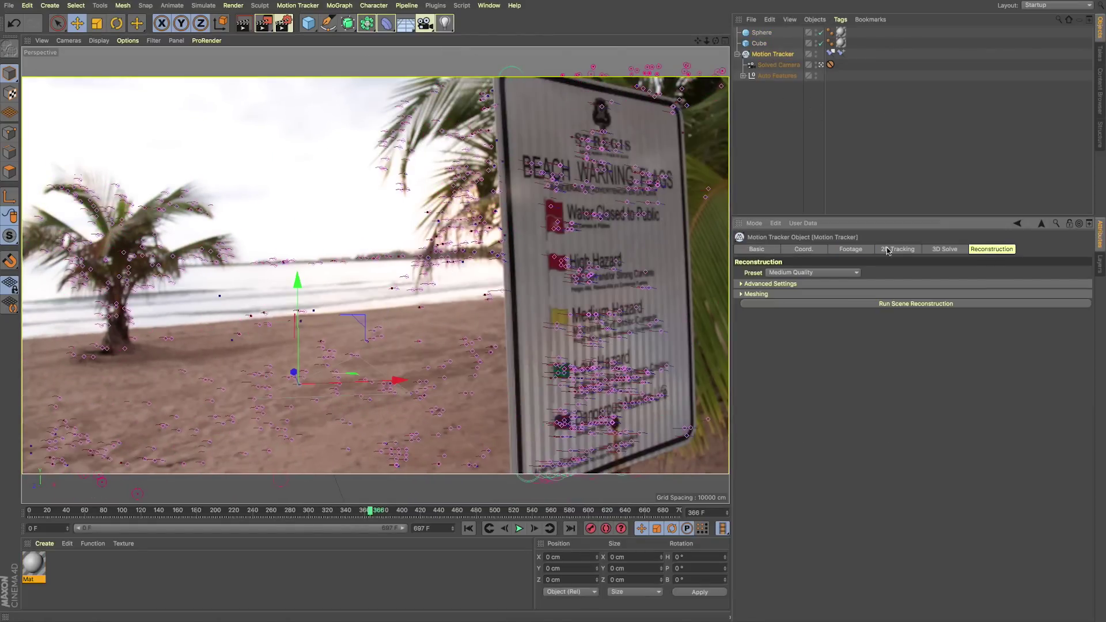
pyautogui.click(742, 294)
pyautogui.click(742, 284)
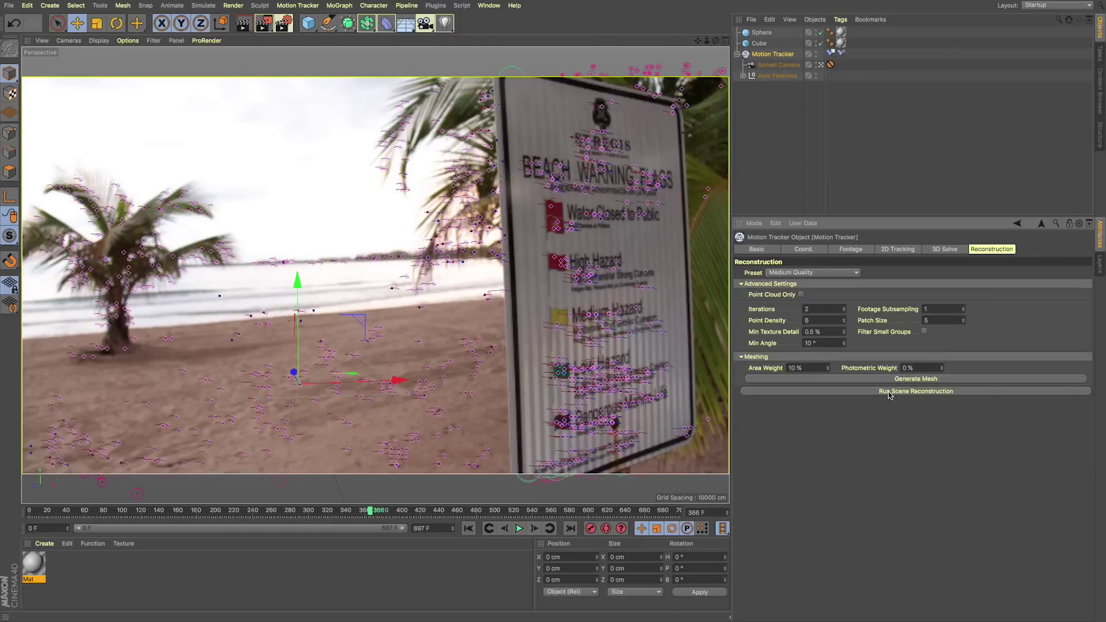
pyautogui.click(748, 393)
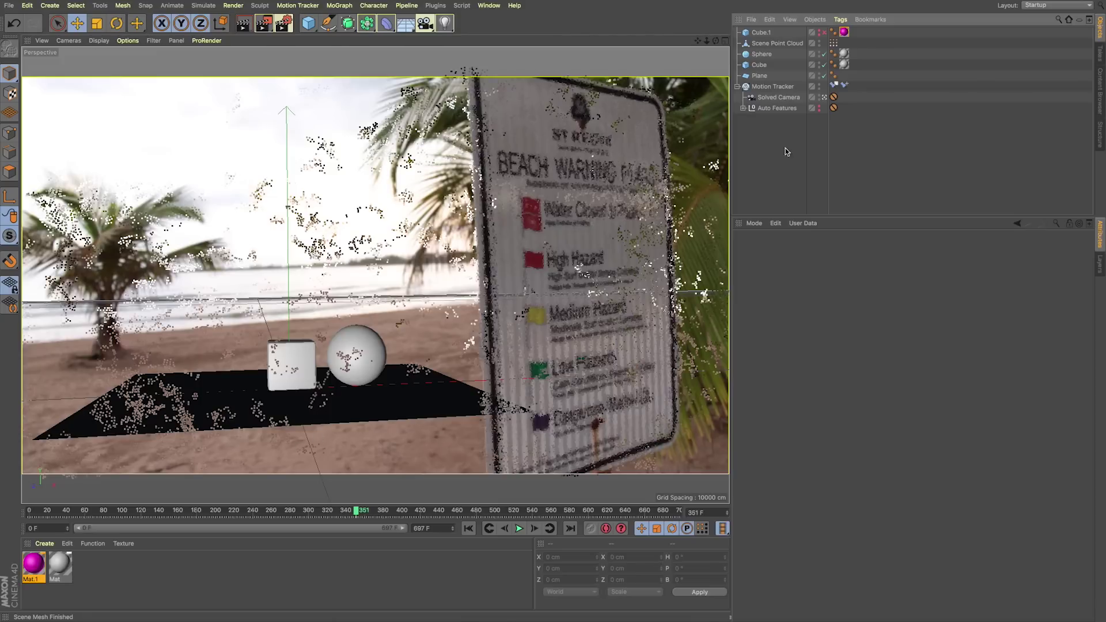
# - Generate a scene mesh from the Motion Tracker's reconstructed point cloud
pyautogui.click(775, 86)
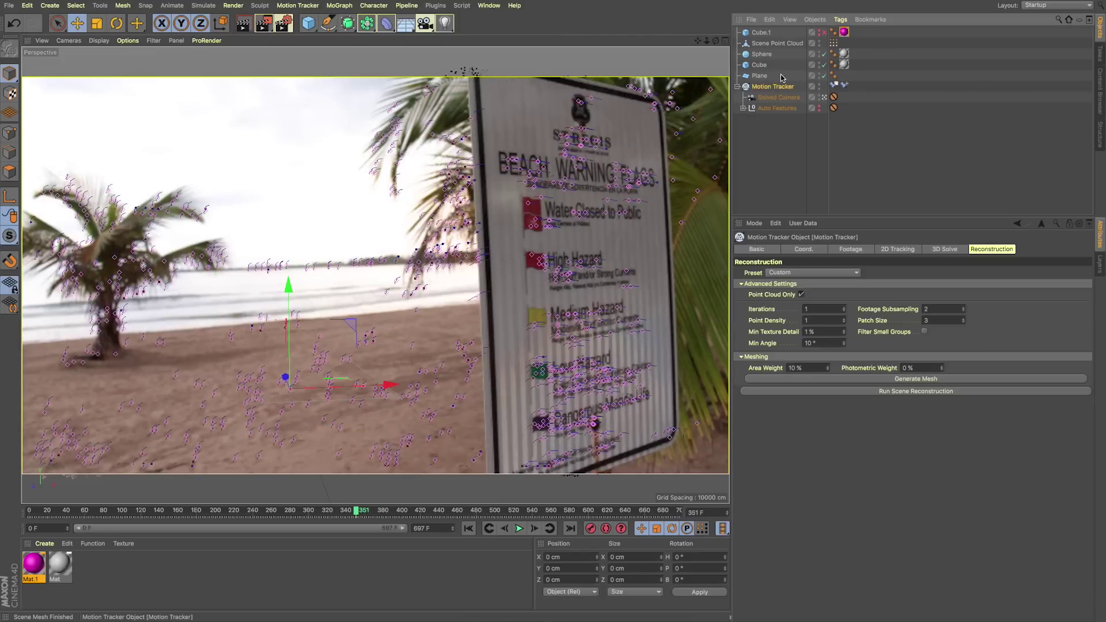
pyautogui.click(767, 44)
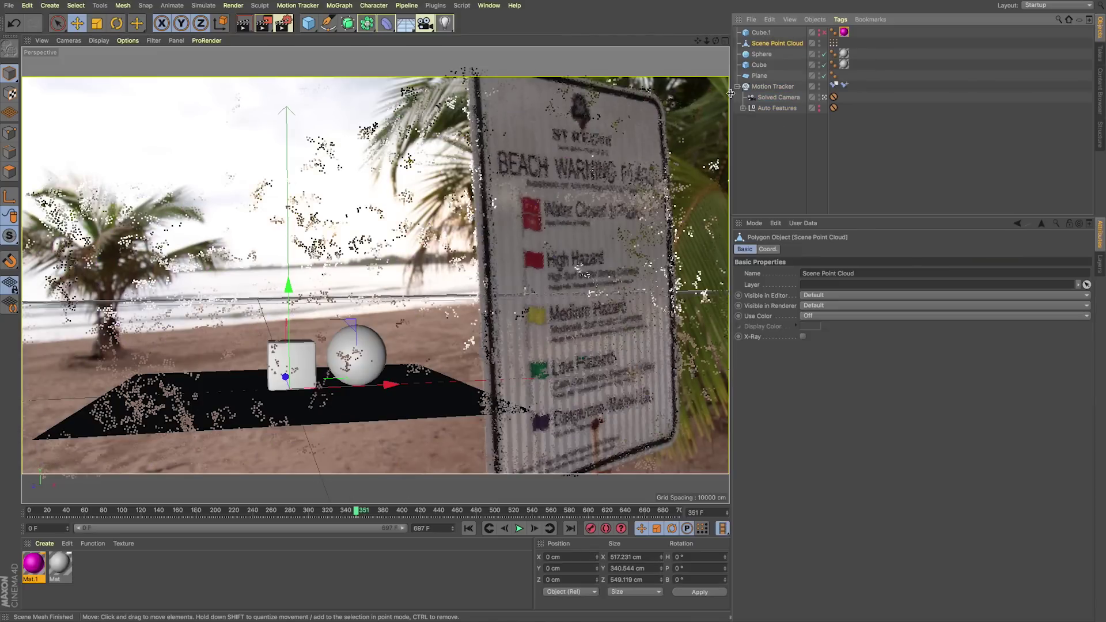
pyautogui.click(772, 87)
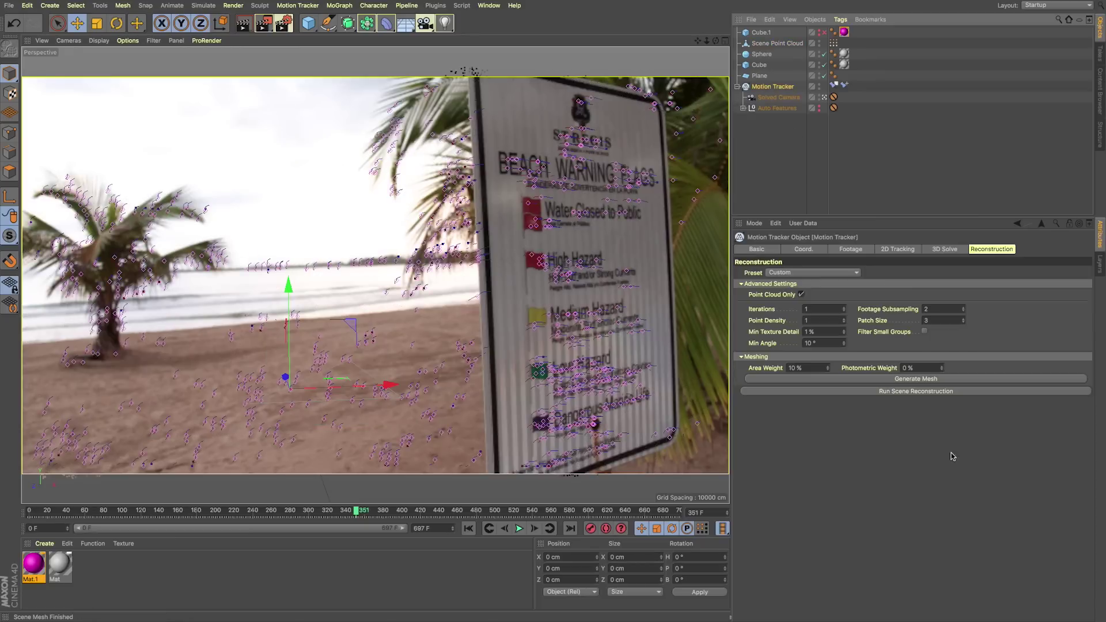
pyautogui.click(778, 379)
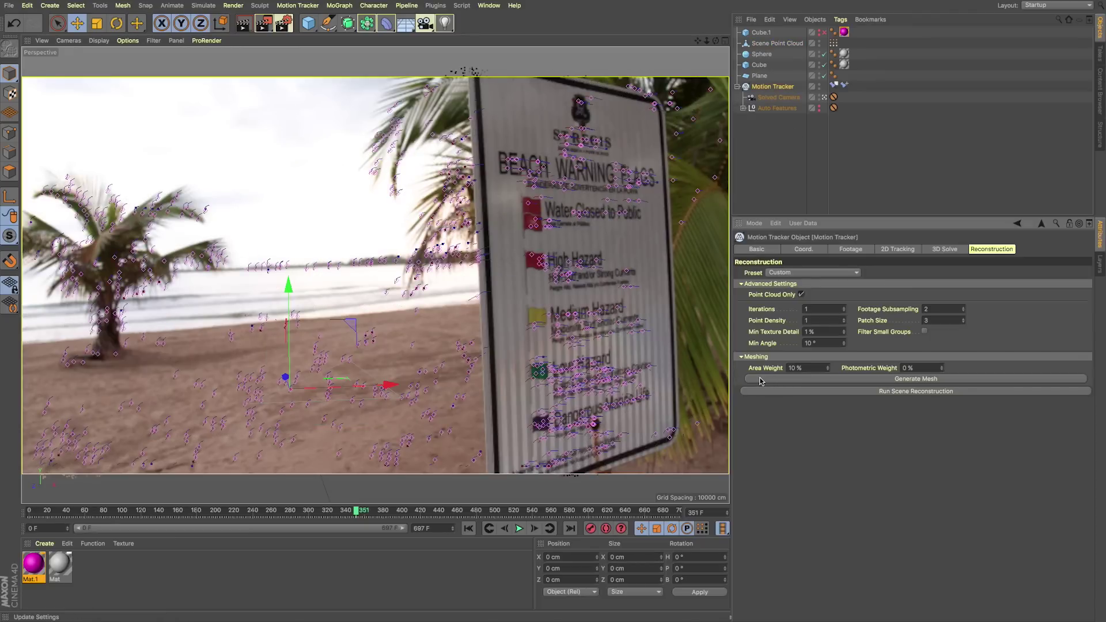
# - At frame 337, leave the Solved Camera view and examine the generated mesh and point cloud around the warning sign
pyautogui.moveTo(358, 510)
pyautogui.mouseDown()
pyautogui.moveTo(276, 506)
pyautogui.moveTo(344, 510)
pyautogui.mouseUp()
pyautogui.click(823, 109)
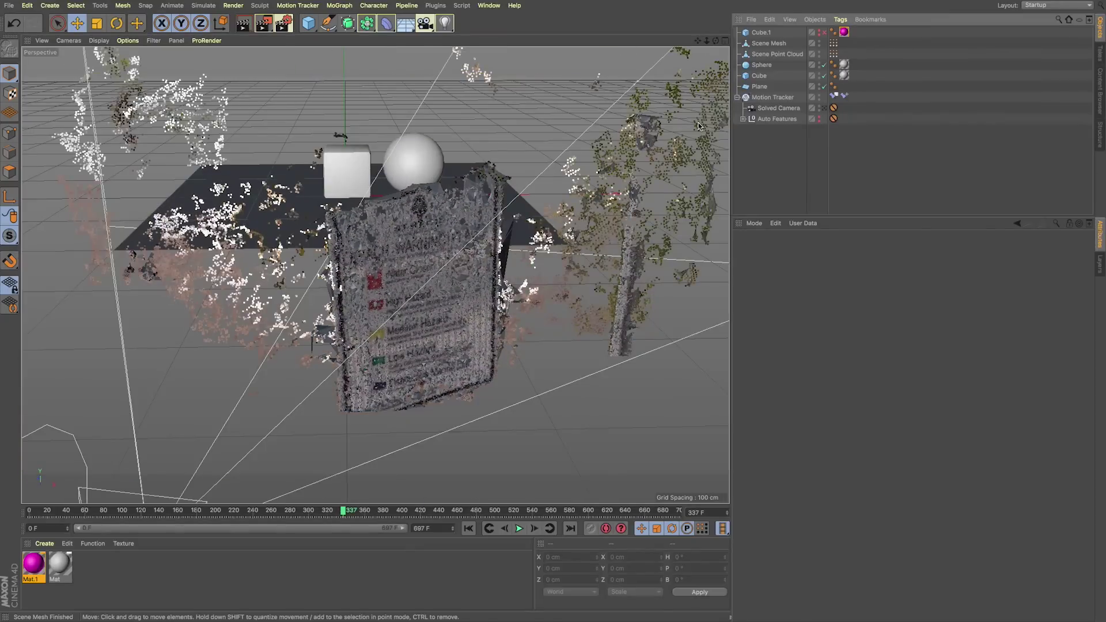
pyautogui.moveTo(707, 40); pyautogui.dragTo(697, 46)
pyautogui.keyDown('alt'); pyautogui.moveTo(490, 221); pyautogui.dragTo(459, 213); pyautogui.keyUp('alt')
pyautogui.scroll(7, 459, 213)
pyautogui.scroll(-7, 459, 212)
pyautogui.scroll(4, 460, 212)
pyautogui.scroll(-5, 431, 222)
pyautogui.keyDown('alt'); pyautogui.moveTo(423, 224); pyautogui.dragTo(460, 211); pyautogui.keyUp('alt')
pyautogui.scroll(8, 460, 214)
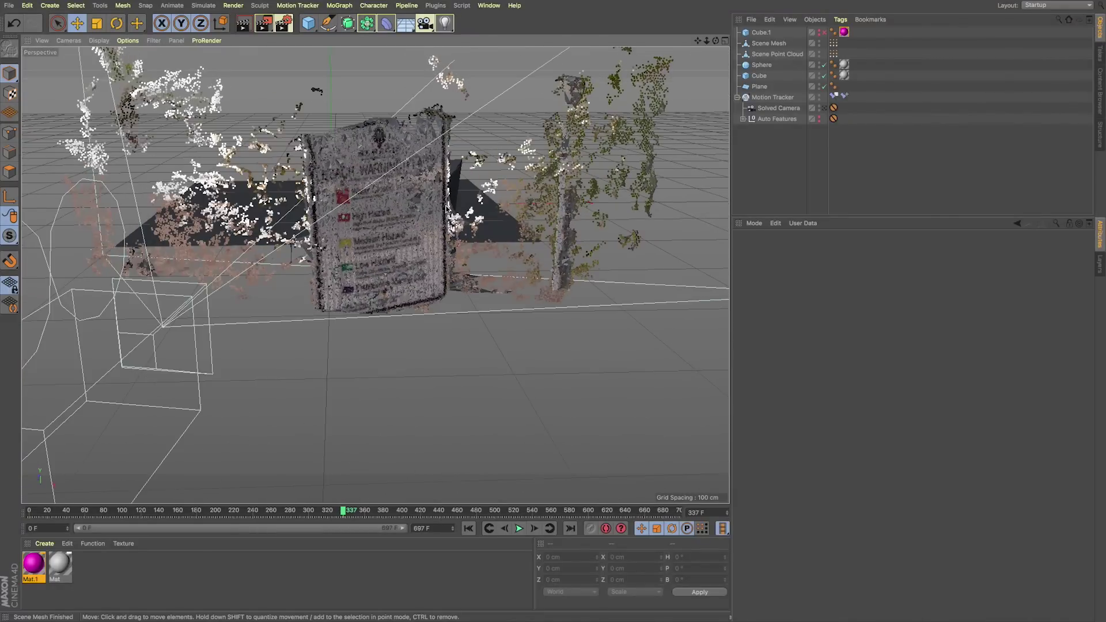
pyautogui.scroll(-6, 453, 211)
pyautogui.scroll(6, 362, 200)
pyautogui.scroll(-4, 576, 201)
pyautogui.moveTo(575, 201)
pyautogui.keyDown('alt'); pyautogui.mouseDown()
pyautogui.moveTo(566, 206)
pyautogui.moveTo(588, 209)
pyautogui.mouseUp(); pyautogui.keyUp('alt')
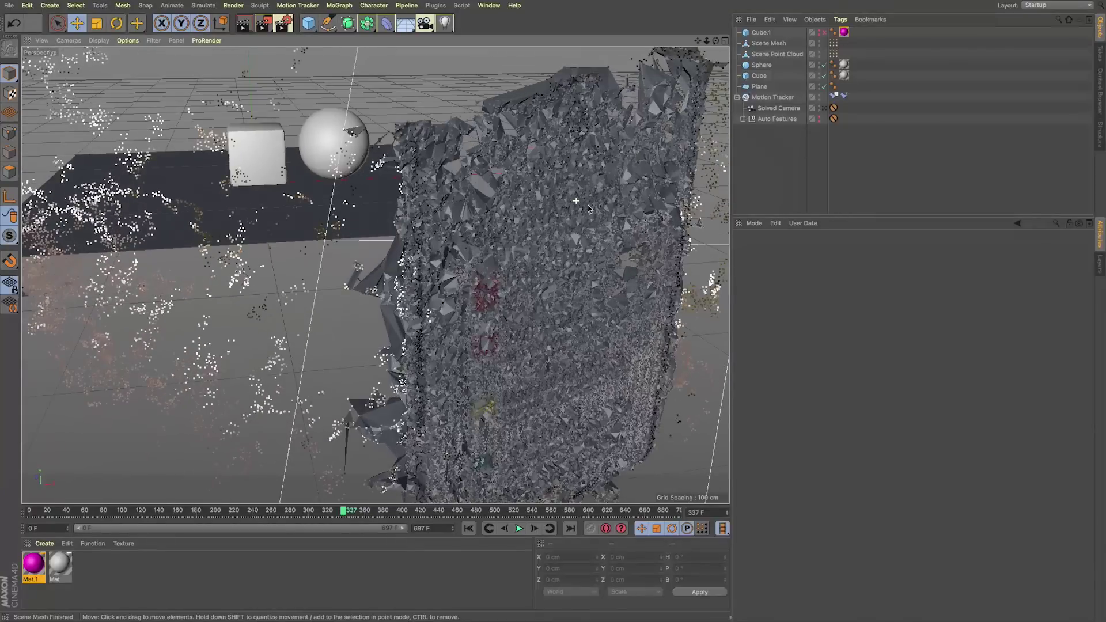
# - Compare how the scene mesh aligns with the footage at different frames, both through the Solved Camera and from outside it
pyautogui.click(825, 108)
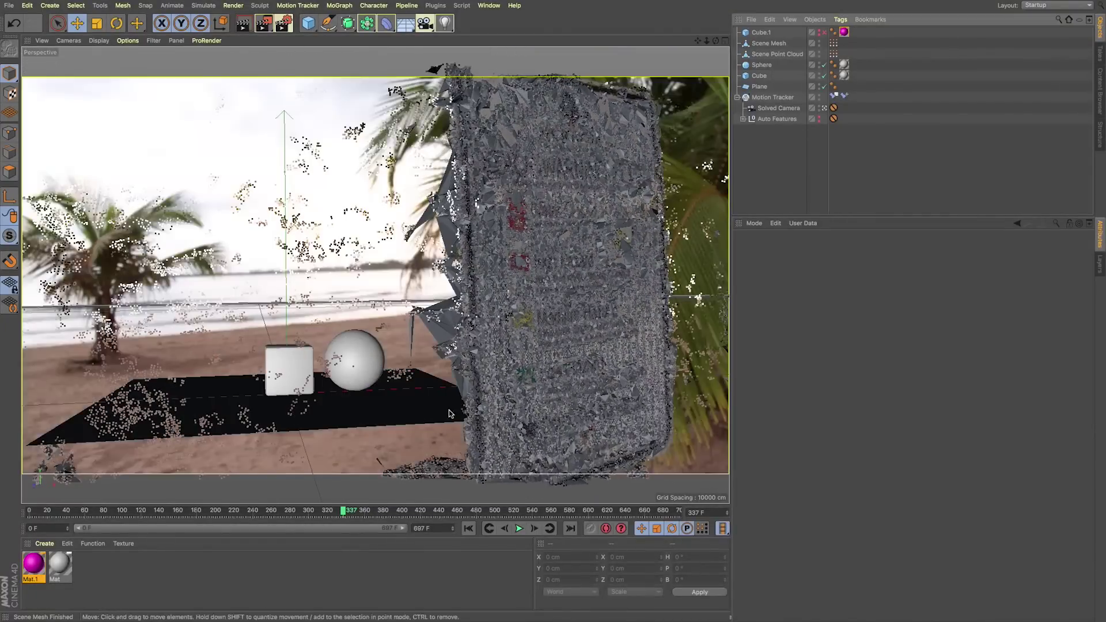
pyautogui.moveTo(348, 511); pyautogui.dragTo(254, 510)
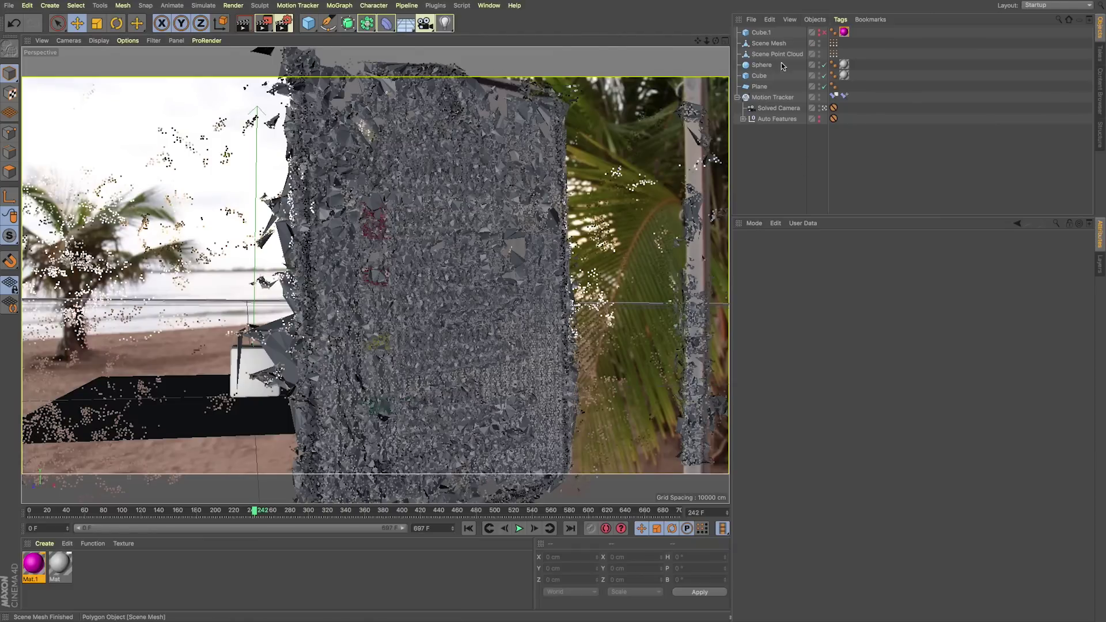
pyautogui.click(825, 109)
pyautogui.moveTo(707, 41); pyautogui.dragTo(627, 43)
pyautogui.keyDown('alt'); pyautogui.moveTo(451, 218); pyautogui.dragTo(496, 239); pyautogui.keyUp('alt')
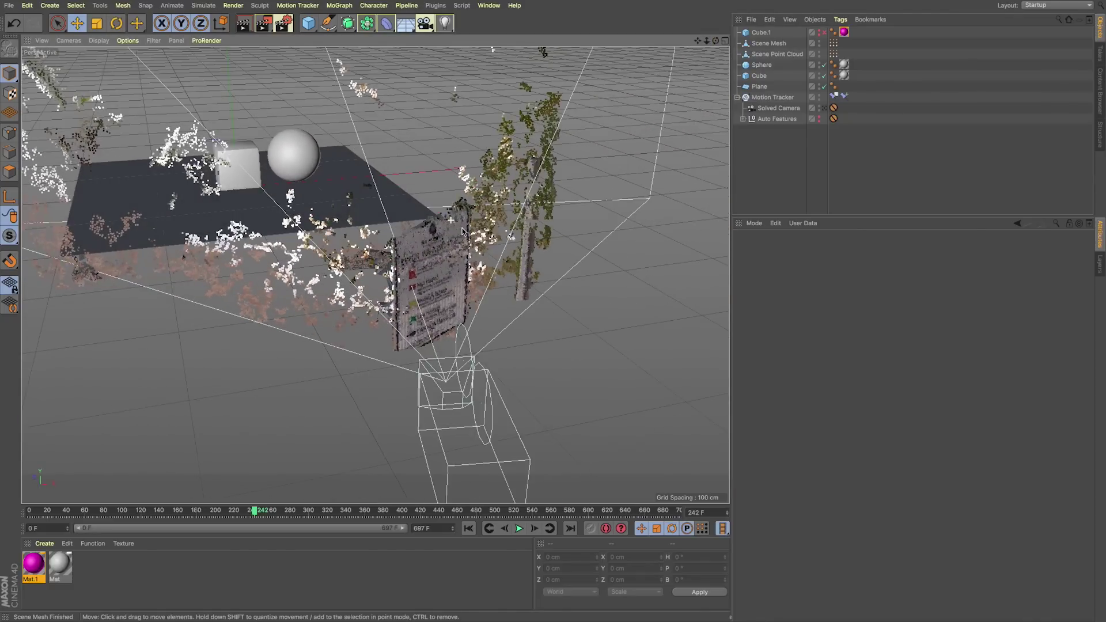
pyautogui.click(825, 108)
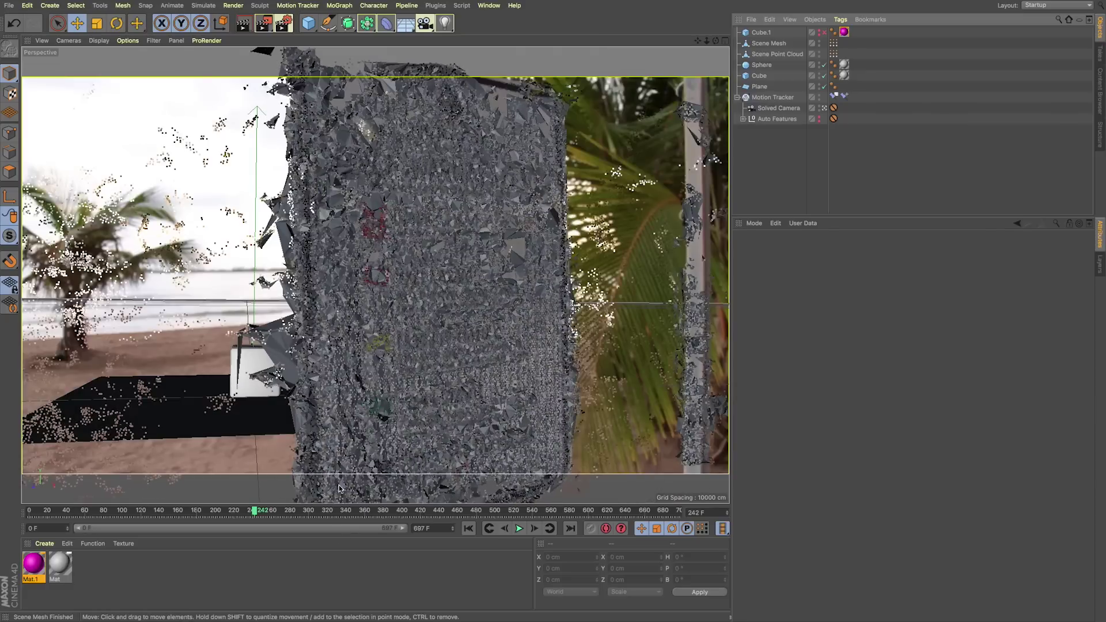
pyautogui.moveTo(252, 511); pyautogui.dragTo(166, 514)
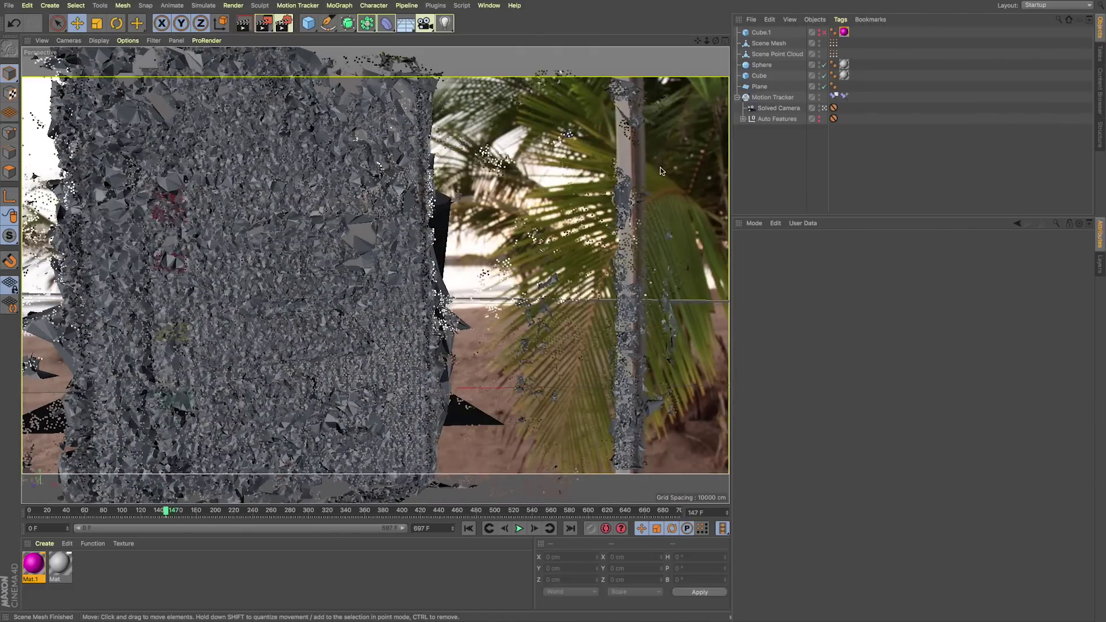
pyautogui.moveTo(166, 512); pyautogui.dragTo(449, 511)
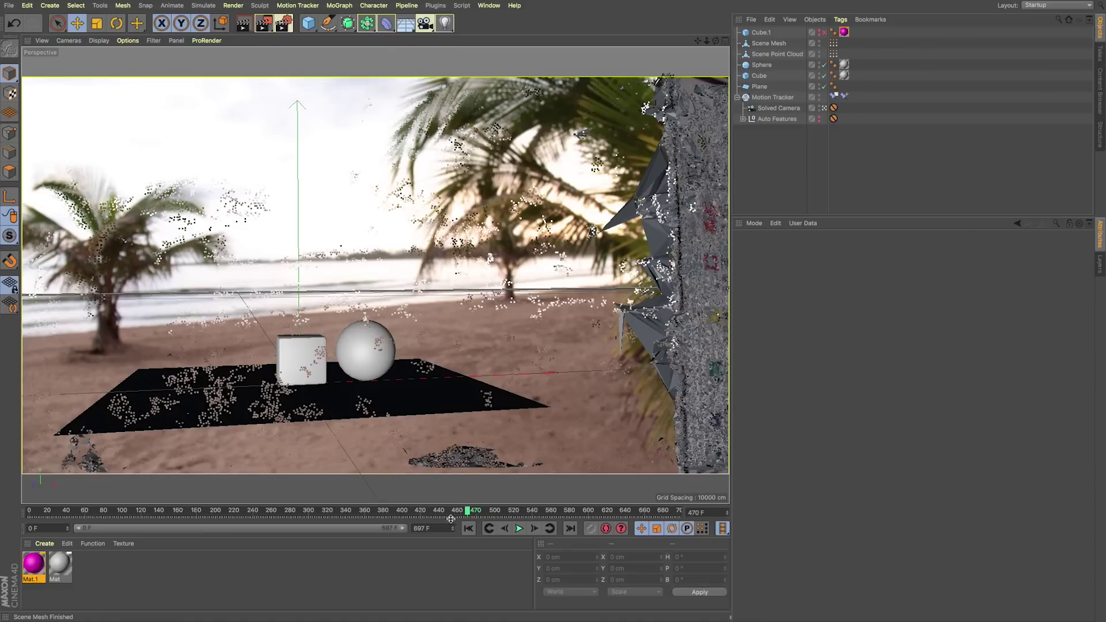
pyautogui.moveTo(426, 517); pyautogui.dragTo(416, 513)
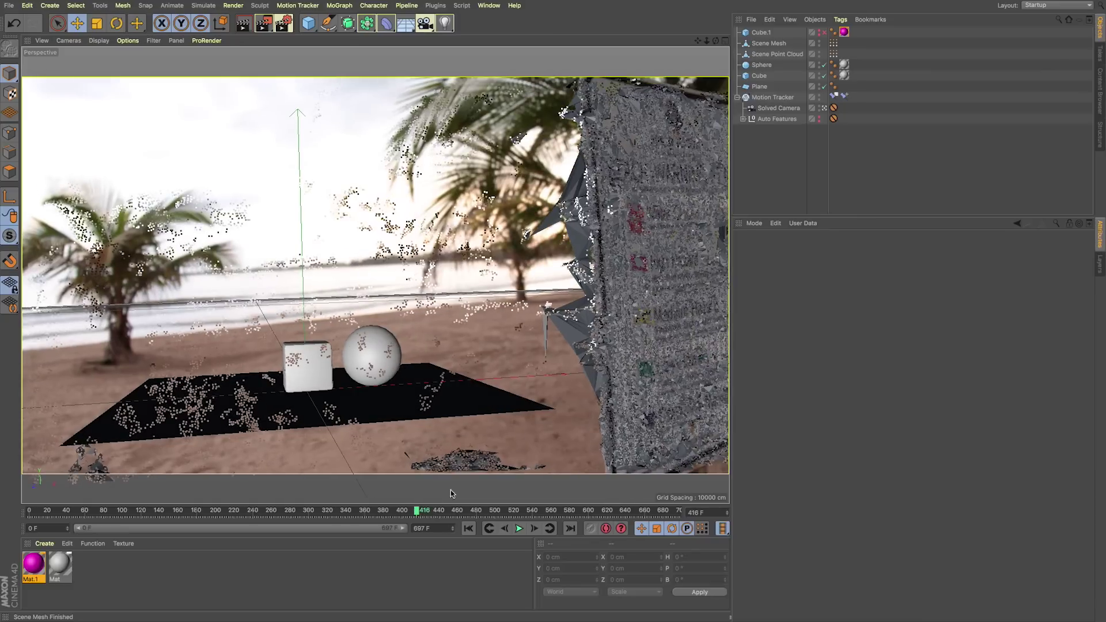
# - Hide the Scene Mesh and Scene Point Cloud and place a new cube about 79.3 cm wide at about X -396 cm, Z 1177 cm
pyautogui.moveTo(818, 43); pyautogui.dragTo(818, 54)
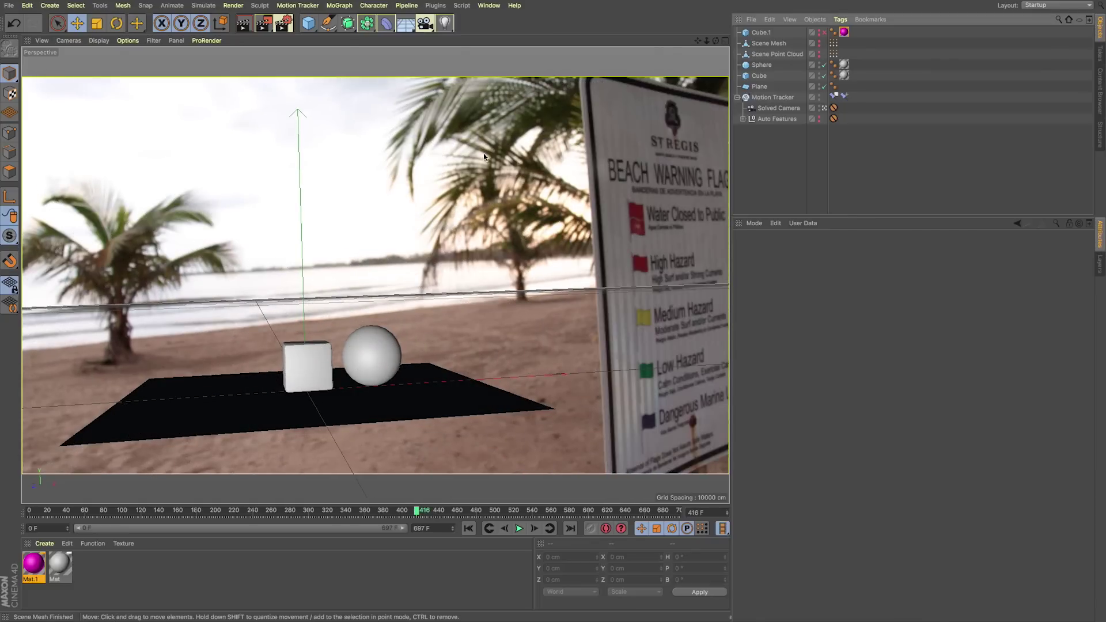
pyautogui.click(308, 23)
pyautogui.click(415, 42)
pyautogui.press('t')
pyautogui.moveTo(340, 420); pyautogui.dragTo(314, 385)
pyautogui.press('e')
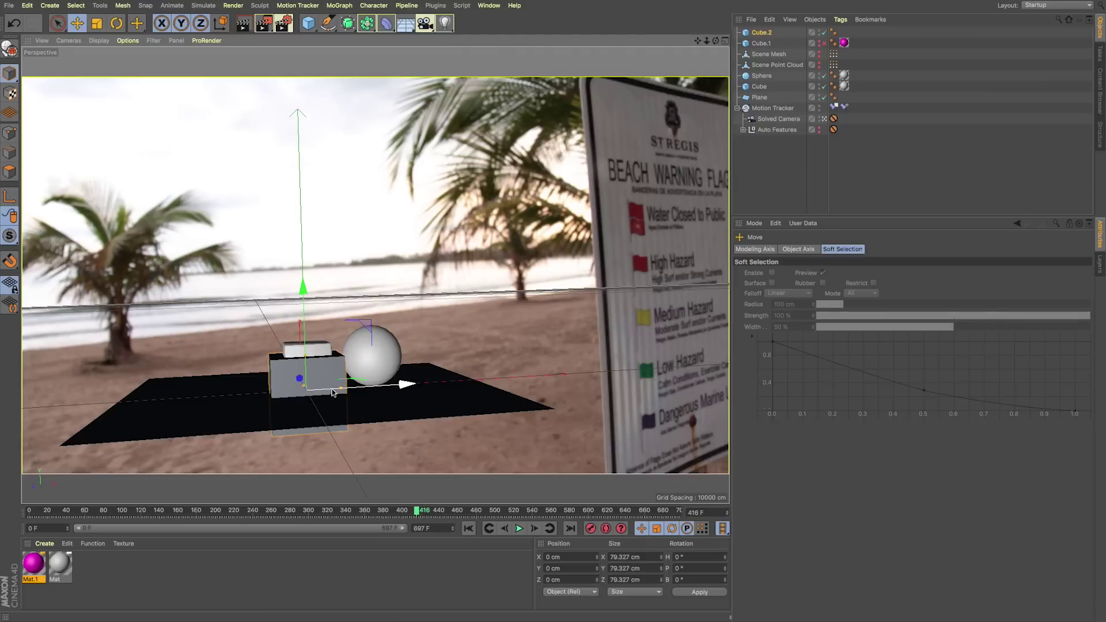
pyautogui.moveTo(370, 391); pyautogui.dragTo(165, 339)
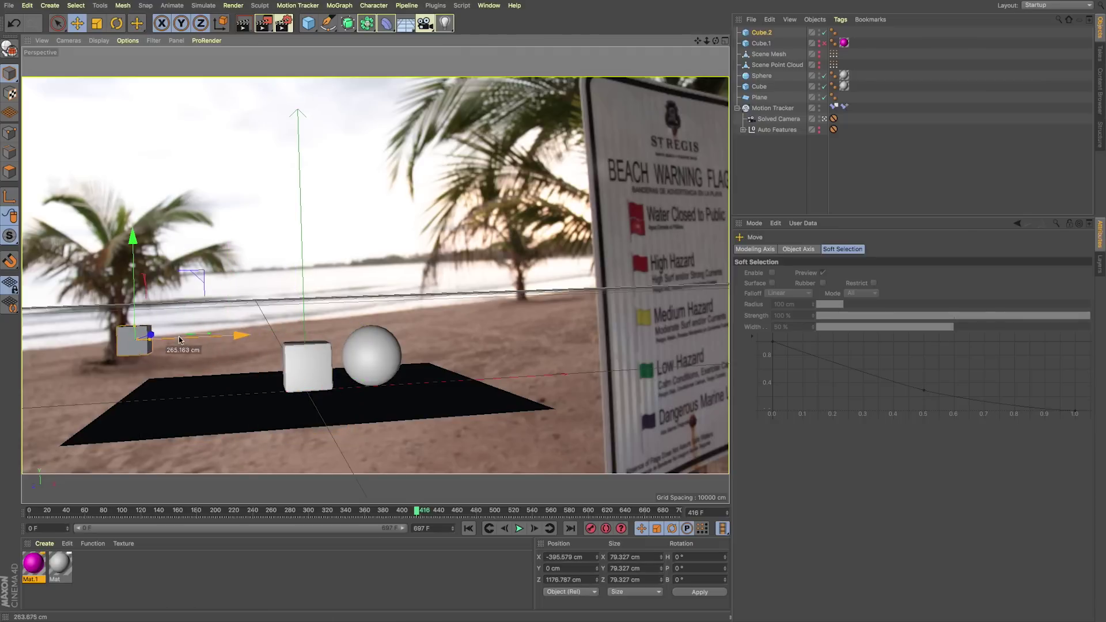
pyautogui.moveTo(248, 511); pyautogui.dragTo(393, 515)
# - Undo the added cube and show the Scene Mesh and Scene Point Cloud again outside the Solved Camera view
pyautogui.hotkey('ctrl', 'z')
pyautogui.hotkey('ctrl', 'z')
pyautogui.hotkey('ctrl', 'z')
pyautogui.hotkey('ctrl', 'z')
pyautogui.hotkey('ctrl', 'z')
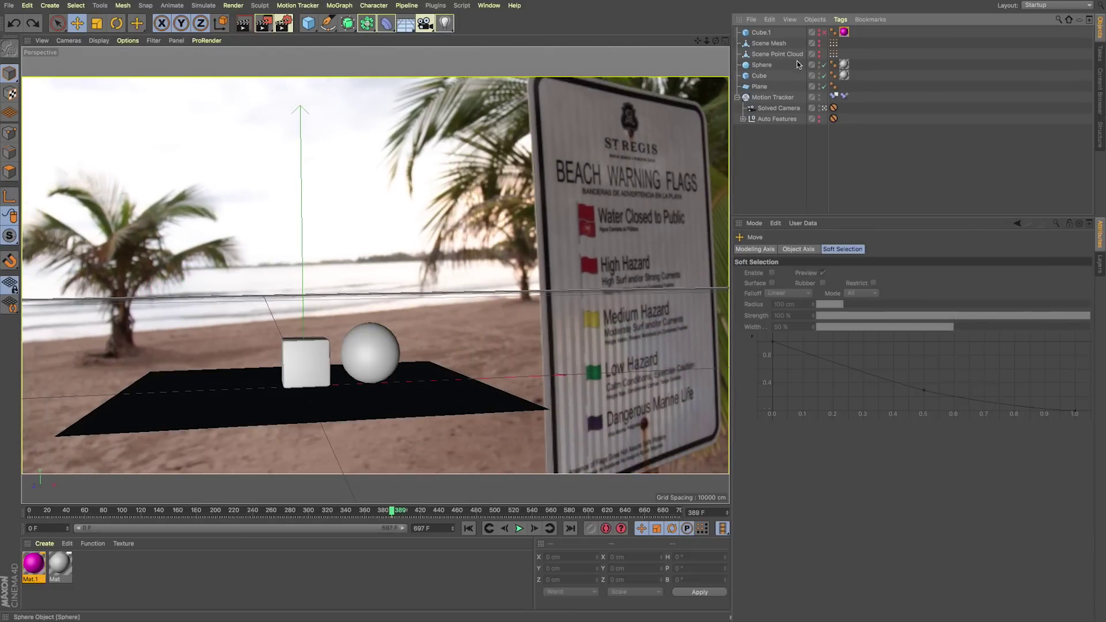
pyautogui.click(819, 43)
pyautogui.click(819, 53)
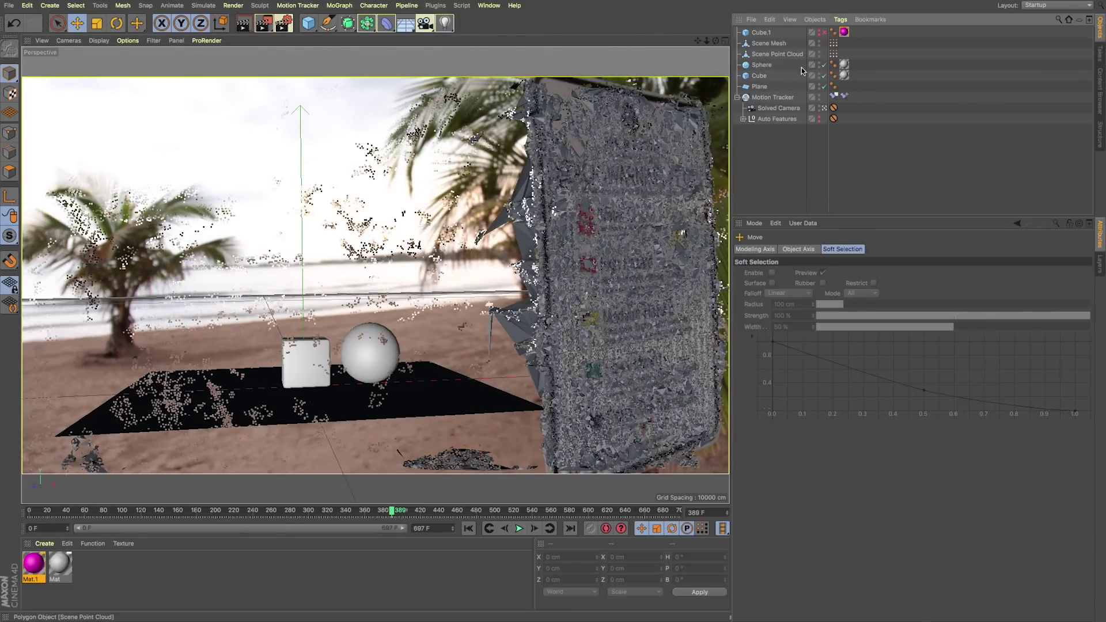
pyautogui.click(824, 108)
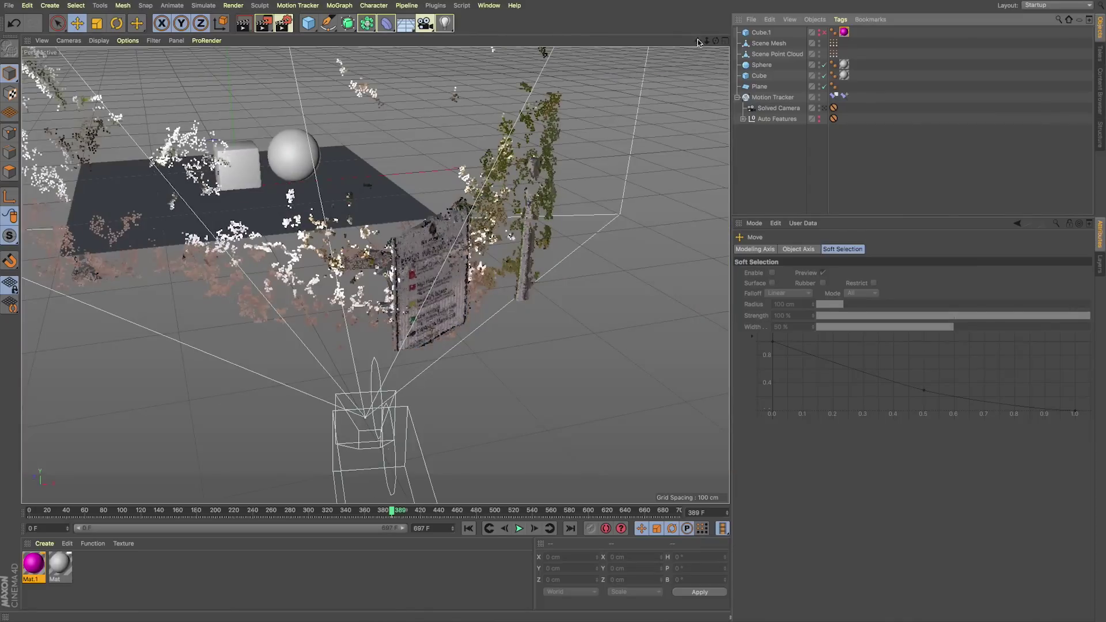
# - Add a cube, rotate its heading to about 29.5° and flatten it to about 94.7 × 200 × 3.7 cm along the reconstructed sign
pyautogui.moveTo(707, 41)
pyautogui.mouseDown()
pyautogui.moveTo(718, 35)
pyautogui.moveTo(707, 40)
pyautogui.mouseUp()
pyautogui.keyDown('alt'); pyautogui.moveTo(544, 218); pyautogui.dragTo(455, 276); pyautogui.keyUp('alt')
pyautogui.click(308, 23)
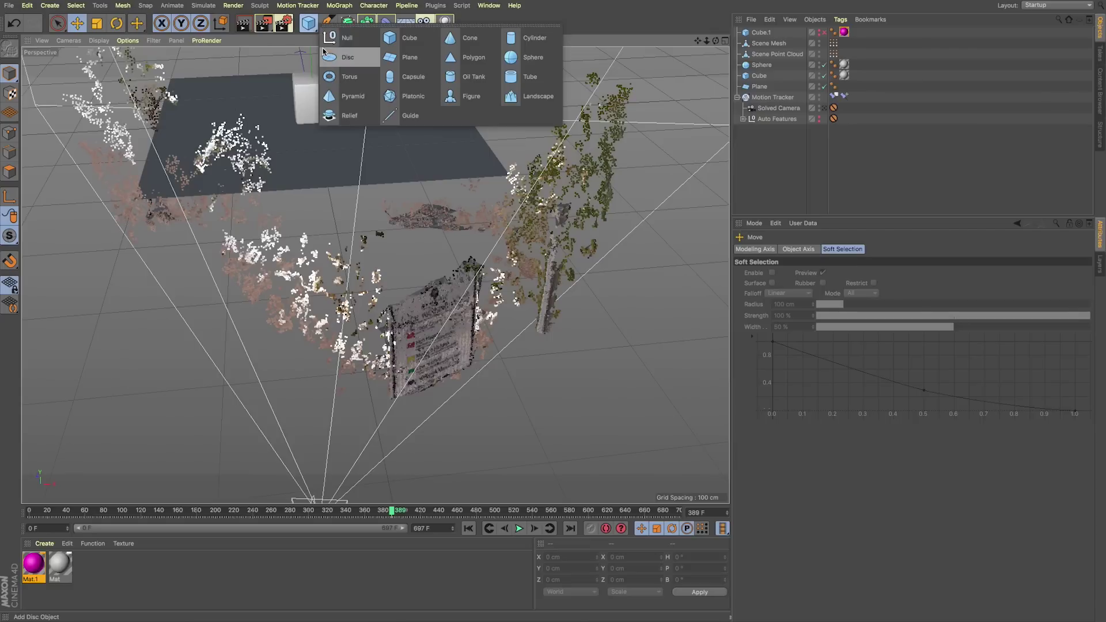
pyautogui.click(396, 40)
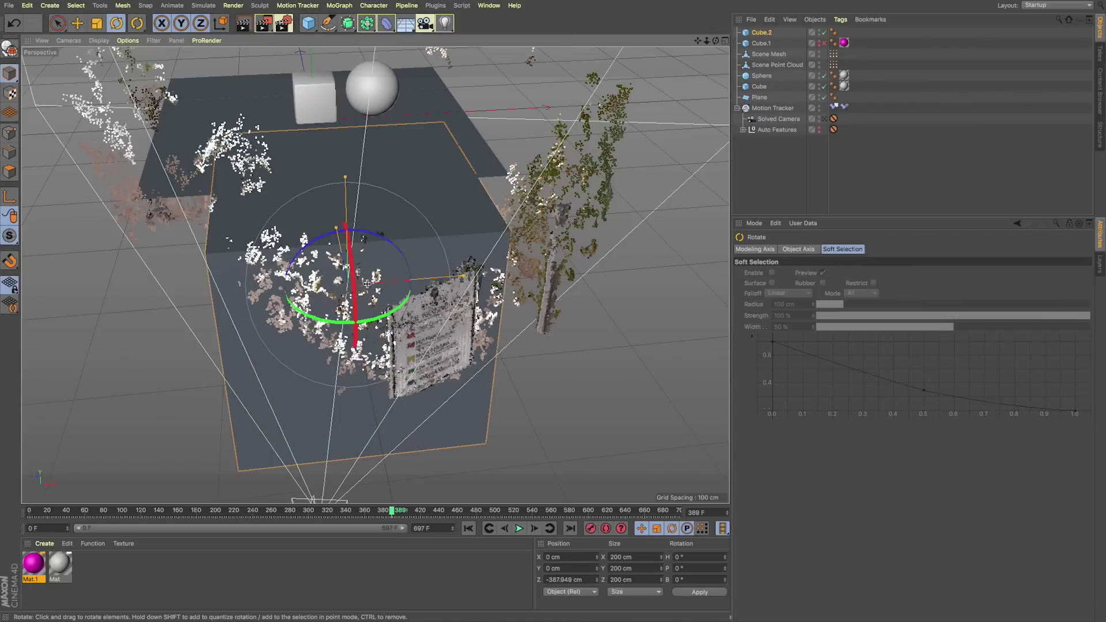
pyautogui.moveTo(332, 319); pyautogui.dragTo(363, 319)
pyautogui.moveTo(286, 237); pyautogui.dragTo(351, 283)
pyautogui.moveTo(437, 249); pyautogui.dragTo(480, 337)
pyautogui.press('e')
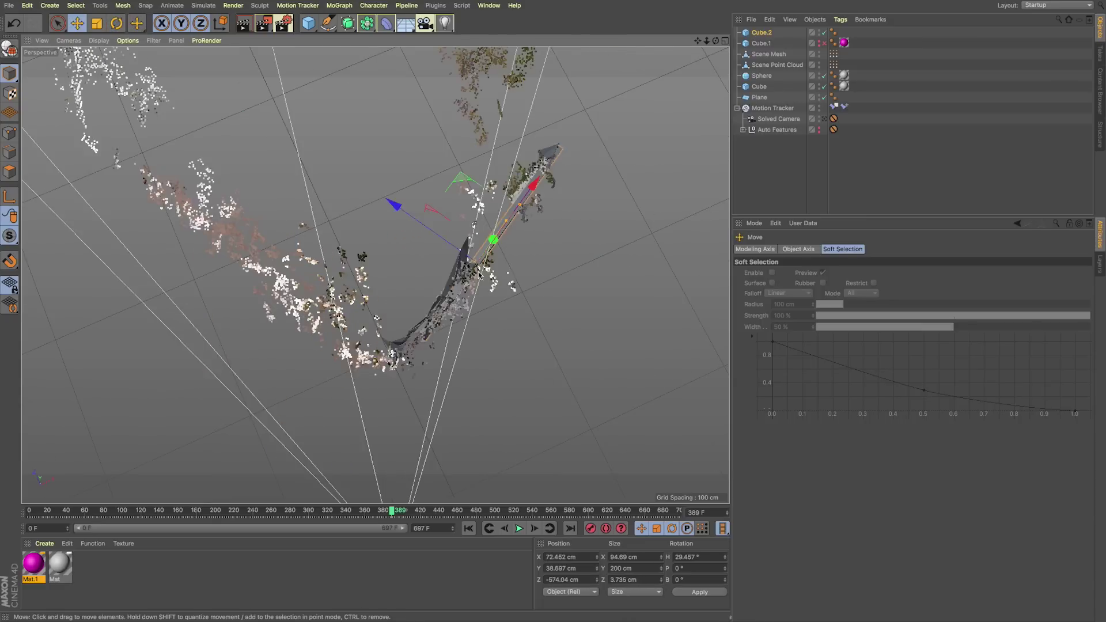
# - Fit the cube to the sign mesh at about 40.8 × 76.9 × 1.6 cm, X 22.7, Y 90.8, Z -602 cm, heading about 27.3°
pyautogui.keyDown('alt'); pyautogui.moveTo(478, 272); pyautogui.dragTo(499, 247); pyautogui.keyUp('alt')
pyautogui.moveTo(599, 344); pyautogui.dragTo(254, 399)
pyautogui.press('t')
pyautogui.press('e')
pyautogui.moveTo(427, 323); pyautogui.dragTo(499, 256)
pyautogui.scroll(5, 415, 288)
pyautogui.keyDown('alt'); pyautogui.moveTo(415, 287); pyautogui.dragTo(265, 323); pyautogui.keyUp('alt')
pyautogui.moveTo(389, 326); pyautogui.dragTo(367, 327)
pyautogui.press('r')
pyautogui.moveTo(292, 367); pyautogui.dragTo(286, 372)
pyautogui.press('e')
pyautogui.moveTo(350, 330); pyautogui.dragTo(332, 332)
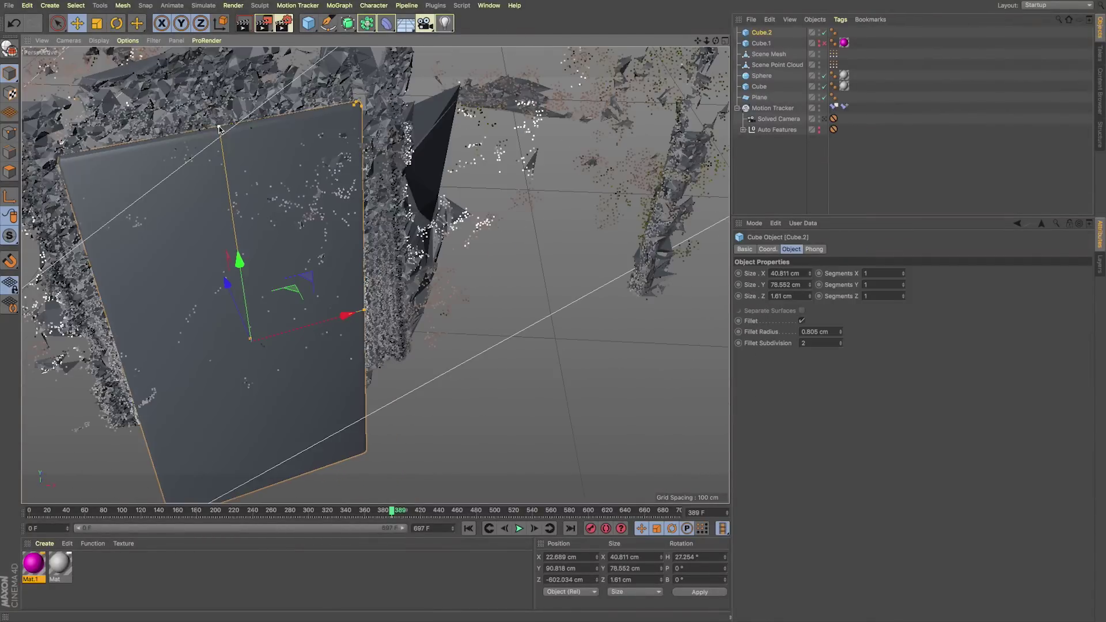
pyautogui.moveTo(219, 123); pyautogui.dragTo(220, 133)
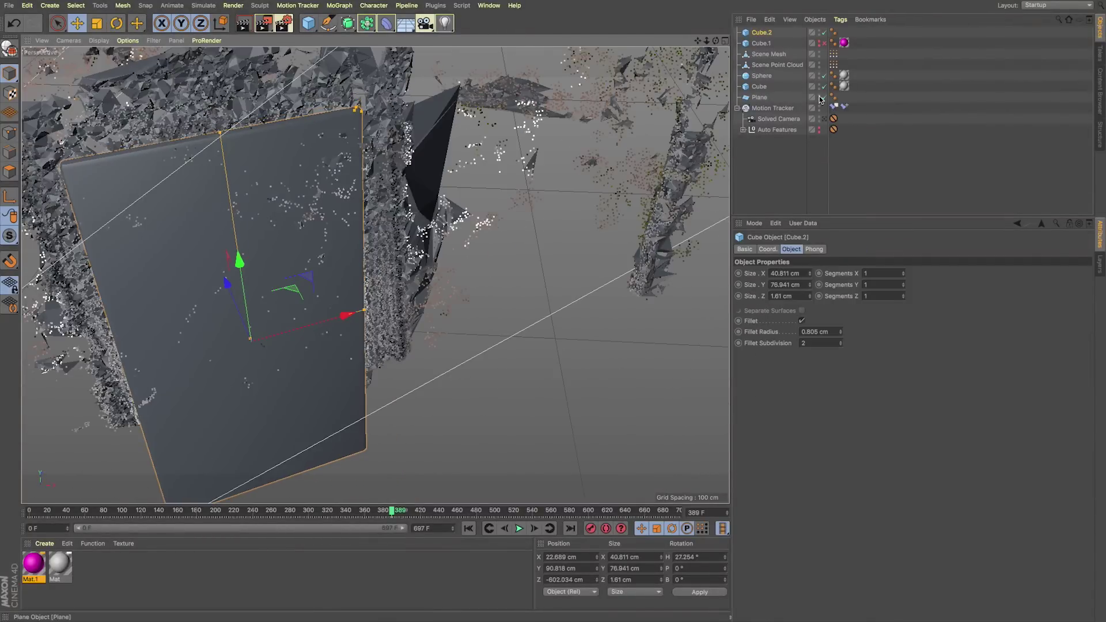
# - Through the Solved Camera at frame 262, refine the cube to about 43.5 × 63.1 cm, Y 107.1 cm and heading 24.1°
pyautogui.click(824, 118)
pyautogui.moveTo(391, 511); pyautogui.dragTo(273, 510)
pyautogui.moveTo(495, 320); pyautogui.dragTo(496, 252)
pyautogui.press('r')
pyautogui.moveTo(506, 334); pyautogui.dragTo(510, 338)
pyautogui.moveTo(496, 80); pyautogui.dragTo(499, 136)
pyautogui.press('e')
pyautogui.moveTo(497, 231); pyautogui.dragTo(497, 198)
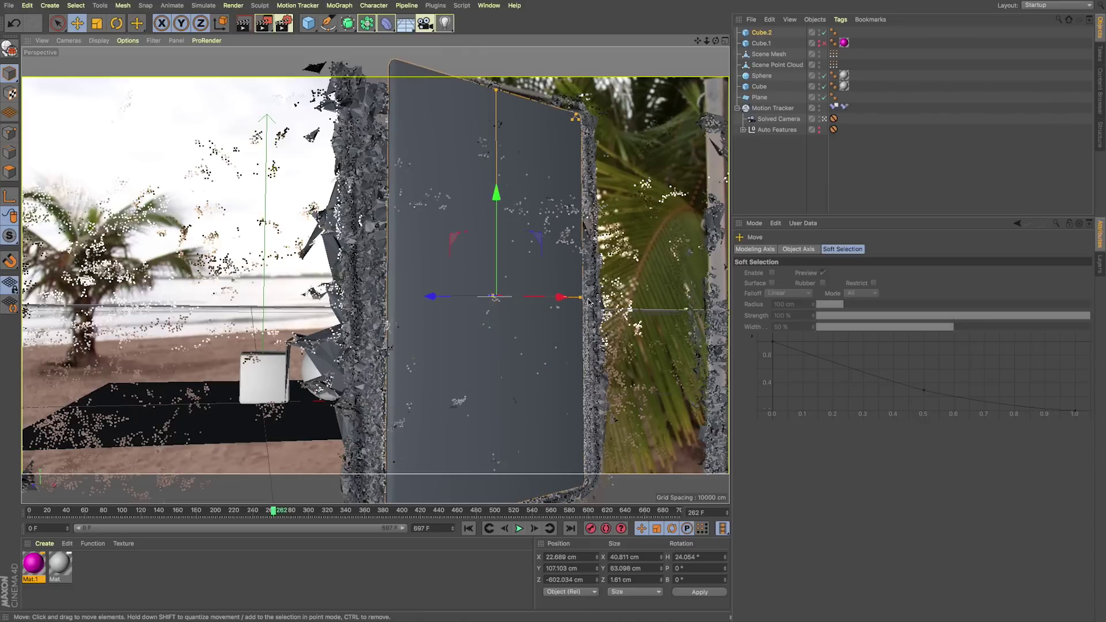
pyautogui.moveTo(582, 298); pyautogui.dragTo(595, 273)
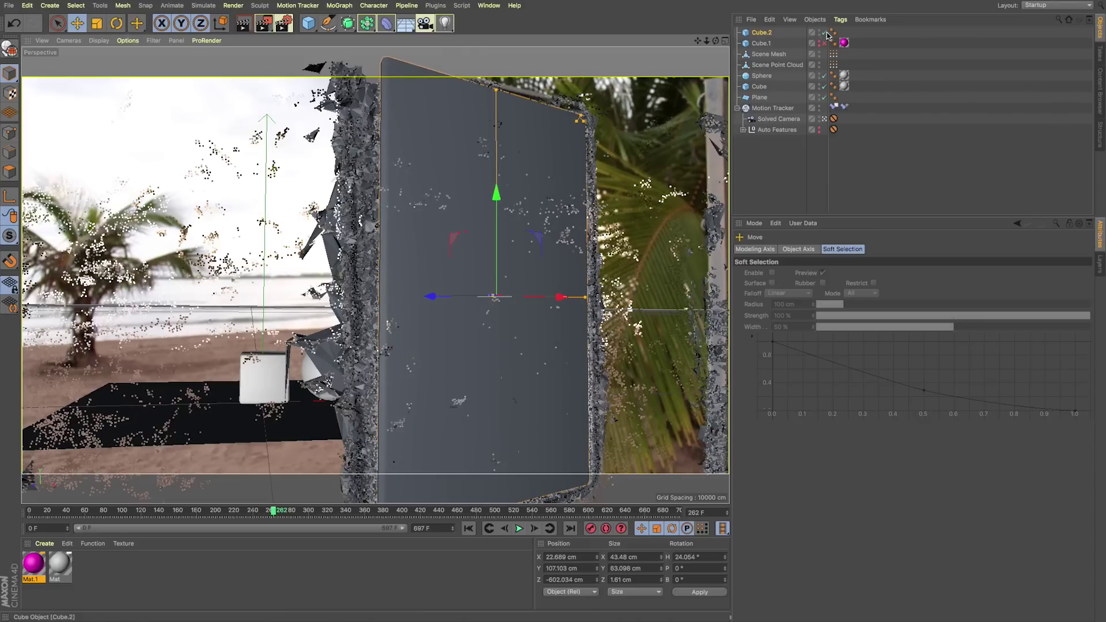
# - With the Scene Mesh and Scene Point Cloud hidden, adjust the cube to about 46.4 cm wide and -2.7° bank, and apply the Mat material
pyautogui.click(819, 51)
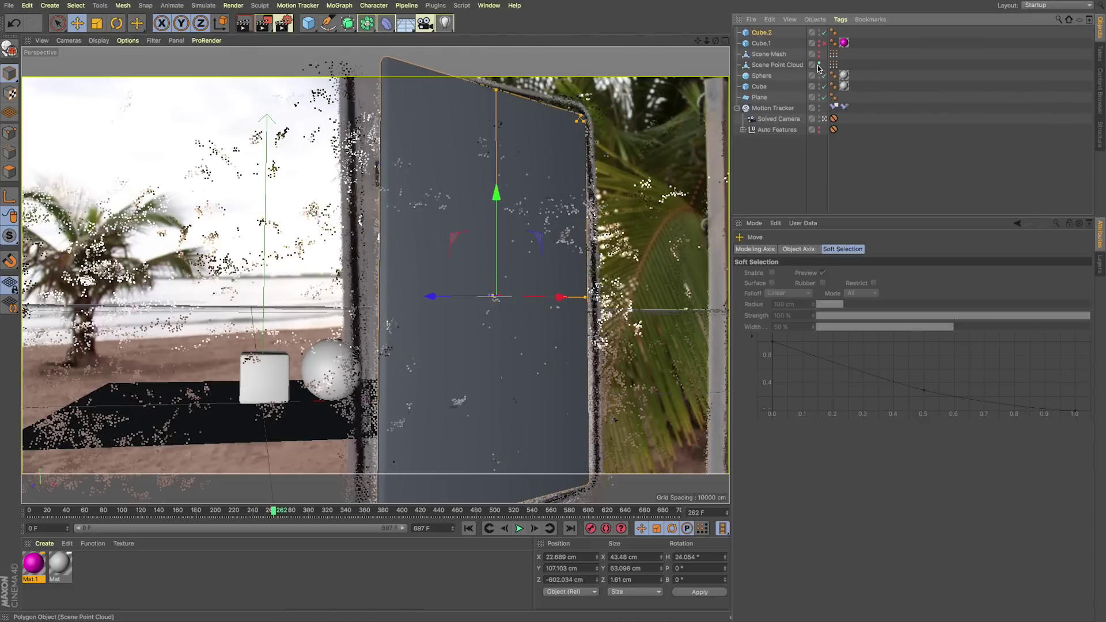
pyautogui.click(820, 63)
pyautogui.press('r')
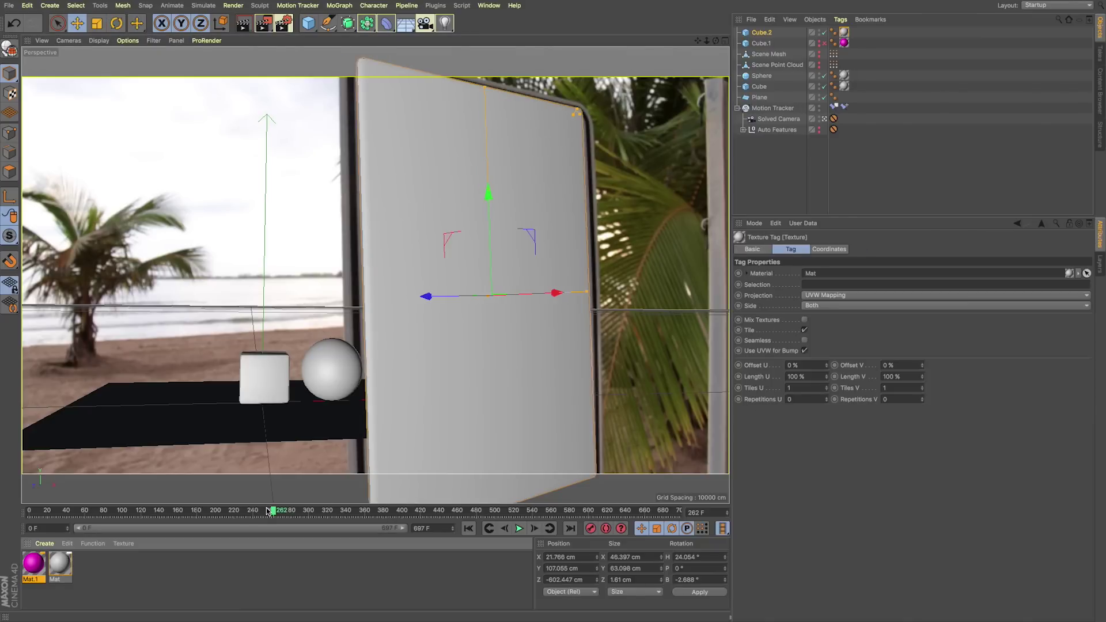
pyautogui.moveTo(268, 512); pyautogui.dragTo(310, 511)
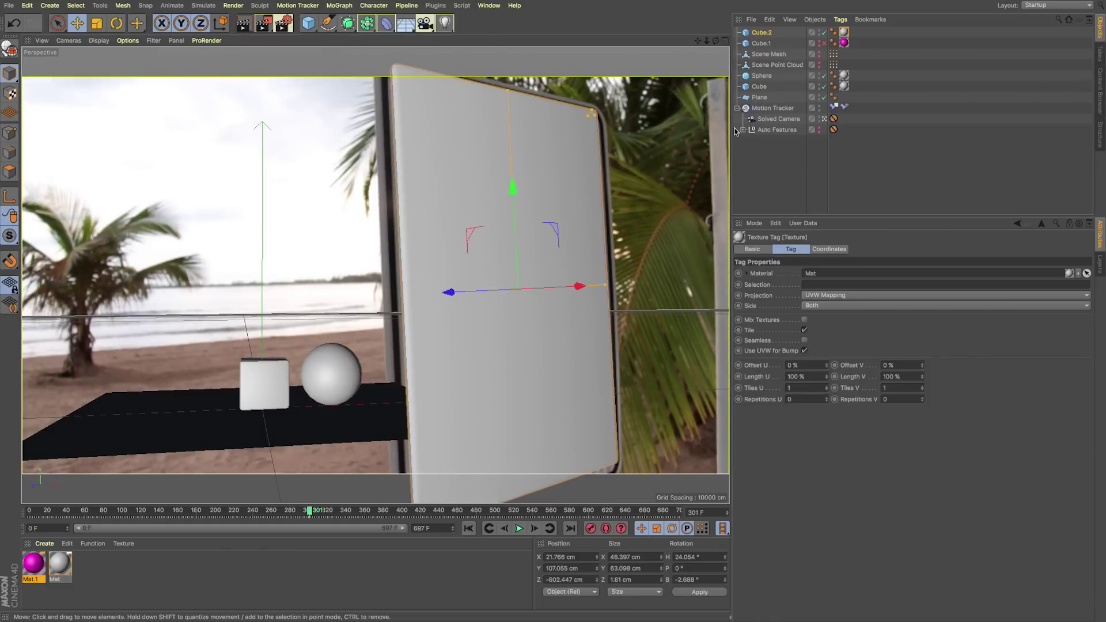
# - Show the Scene Mesh and Scene Point Cloud again and check the cube's alignment with the sign at frames 43 and 468
pyautogui.moveTo(820, 51); pyautogui.dragTo(820, 63)
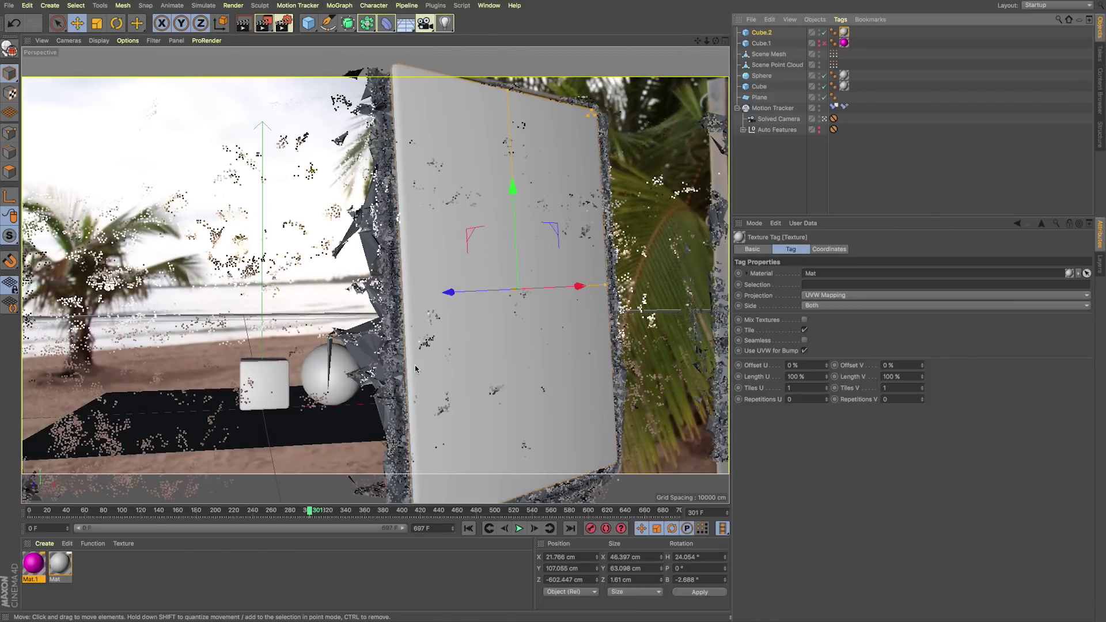
pyautogui.click(825, 118)
pyautogui.scroll(-8, 688, 76)
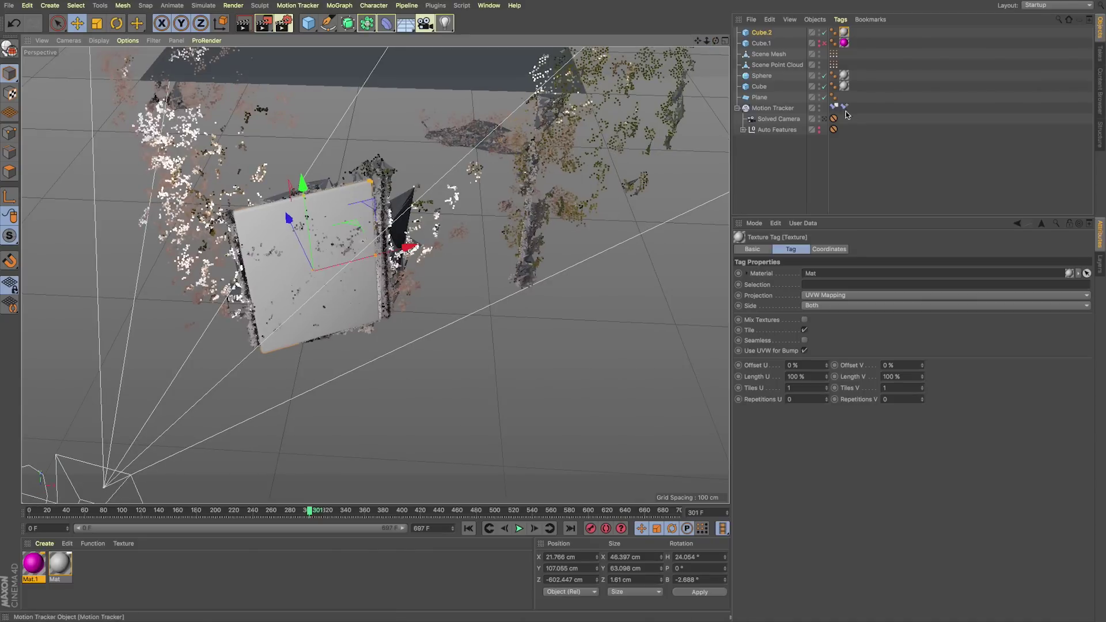
pyautogui.click(824, 119)
pyautogui.moveTo(311, 510); pyautogui.dragTo(69, 511)
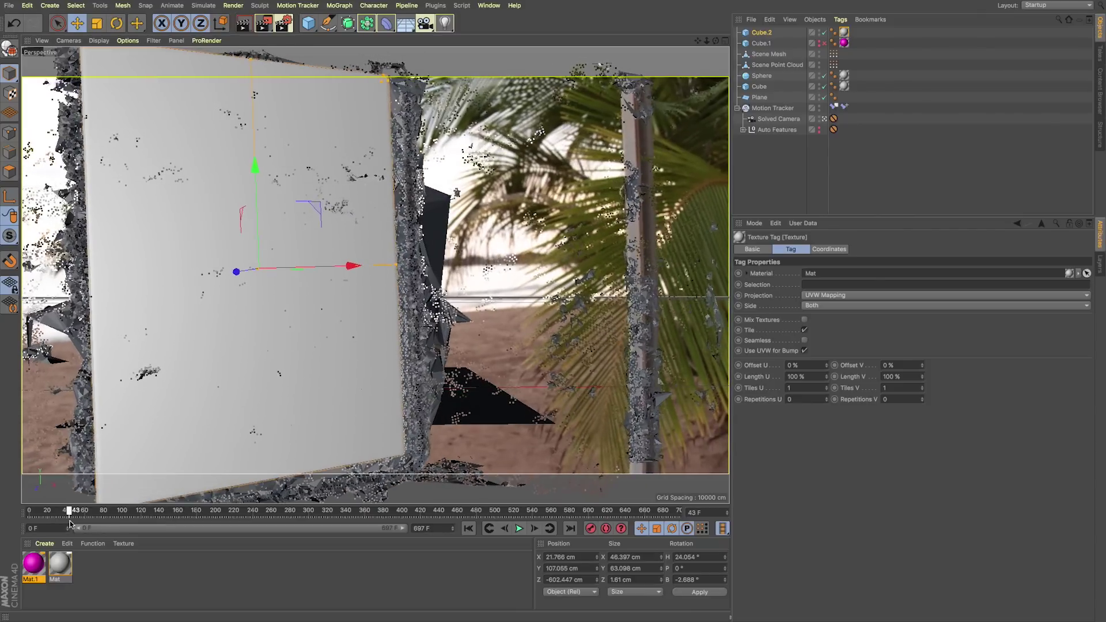
pyautogui.click(584, 296)
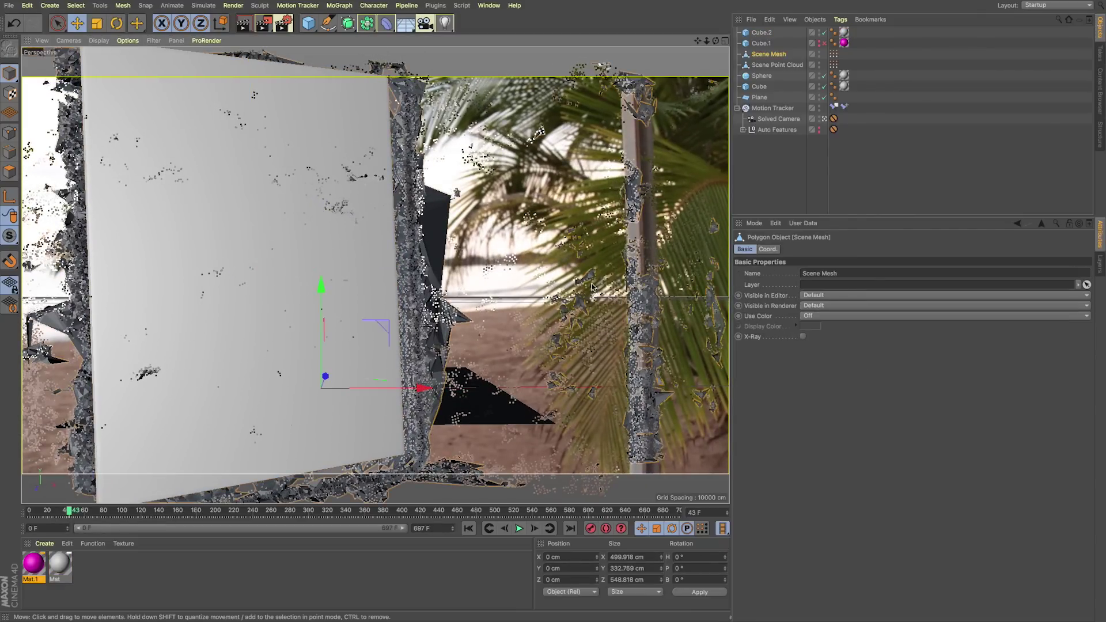
pyautogui.moveTo(78, 515); pyautogui.dragTo(465, 509)
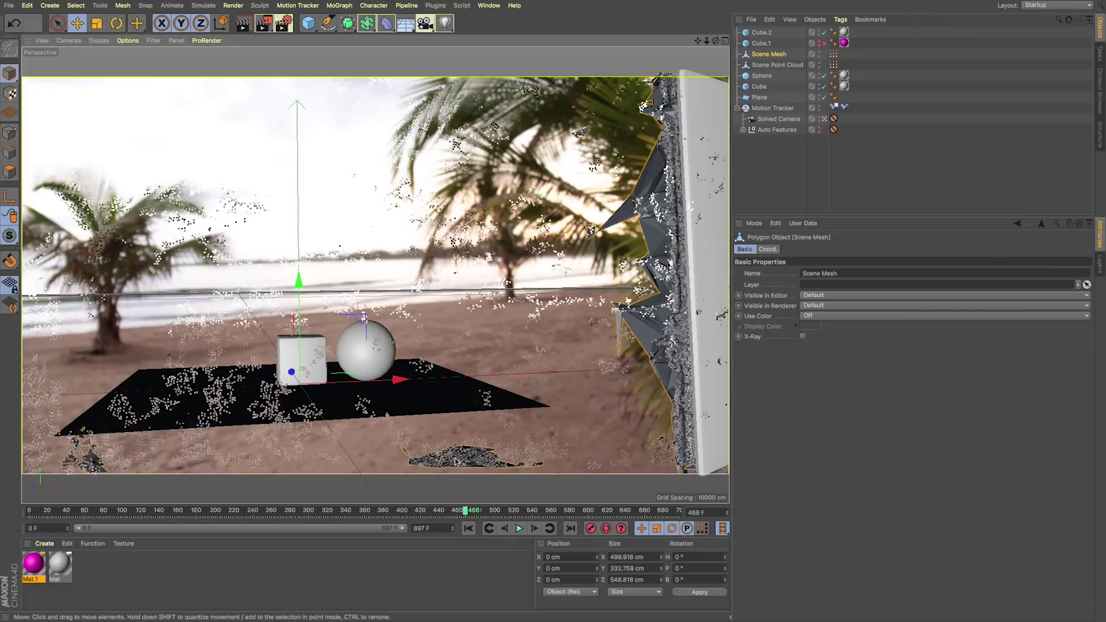
# - Leave the Solved Camera view and examine the cube panel, scene mesh and point cloud from several angles
pyautogui.click(824, 119)
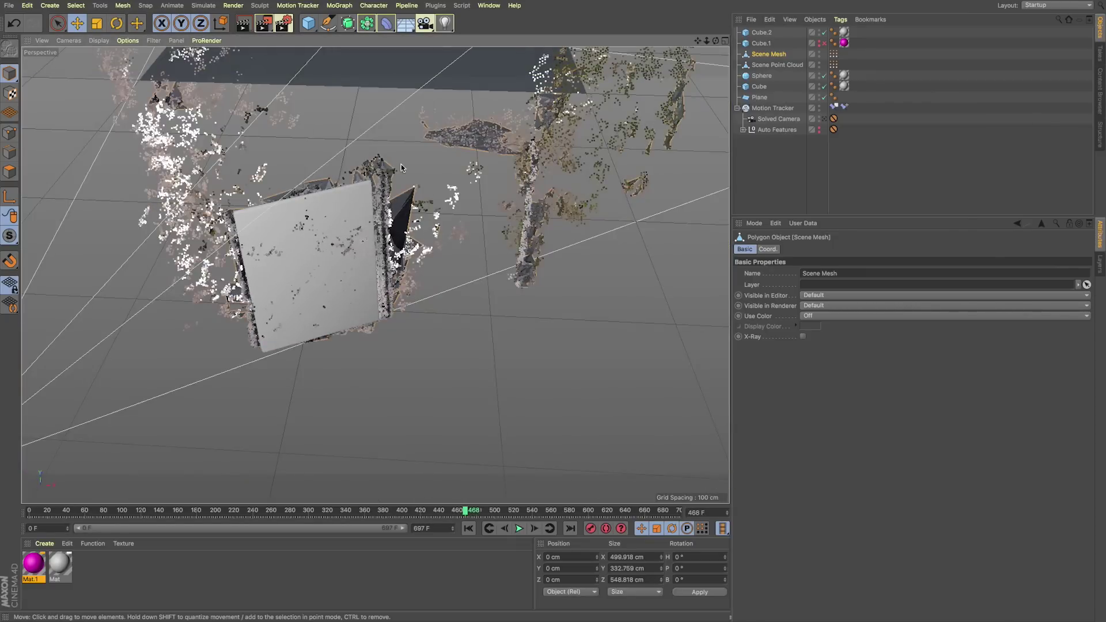
pyautogui.keyDown('alt'); pyautogui.moveTo(394, 164); pyautogui.dragTo(392, 109); pyautogui.keyUp('alt')
pyautogui.keyDown('alt'); pyautogui.moveTo(662, 115); pyautogui.dragTo(660, 156); pyautogui.keyUp('alt')
pyautogui.moveTo(698, 43); pyautogui.dragTo(629, 46)
pyautogui.moveTo(708, 42); pyautogui.dragTo(699, 46)
pyautogui.keyDown('alt'); pyautogui.moveTo(553, 199); pyautogui.dragTo(512, 204); pyautogui.keyUp('alt')
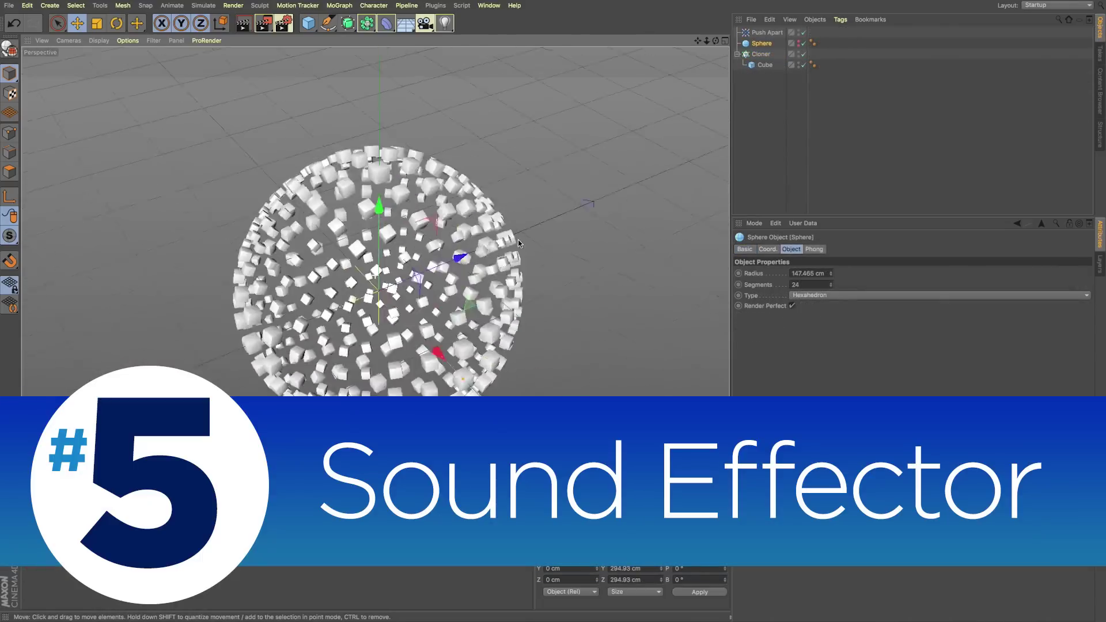
# - In the scene with cubes cloned onto a sphere, select the Cloner
pyautogui.moveTo(518, 241)
pyautogui.keyDown('alt'); pyautogui.mouseDown()
pyautogui.moveTo(473, 229)
pyautogui.moveTo(474, 201)
pyautogui.moveTo(542, 176)
pyautogui.moveTo(489, 244)
pyautogui.moveTo(544, 178)
pyautogui.moveTo(507, 239)
pyautogui.mouseUp(); pyautogui.keyUp('alt')
pyautogui.click(761, 55)
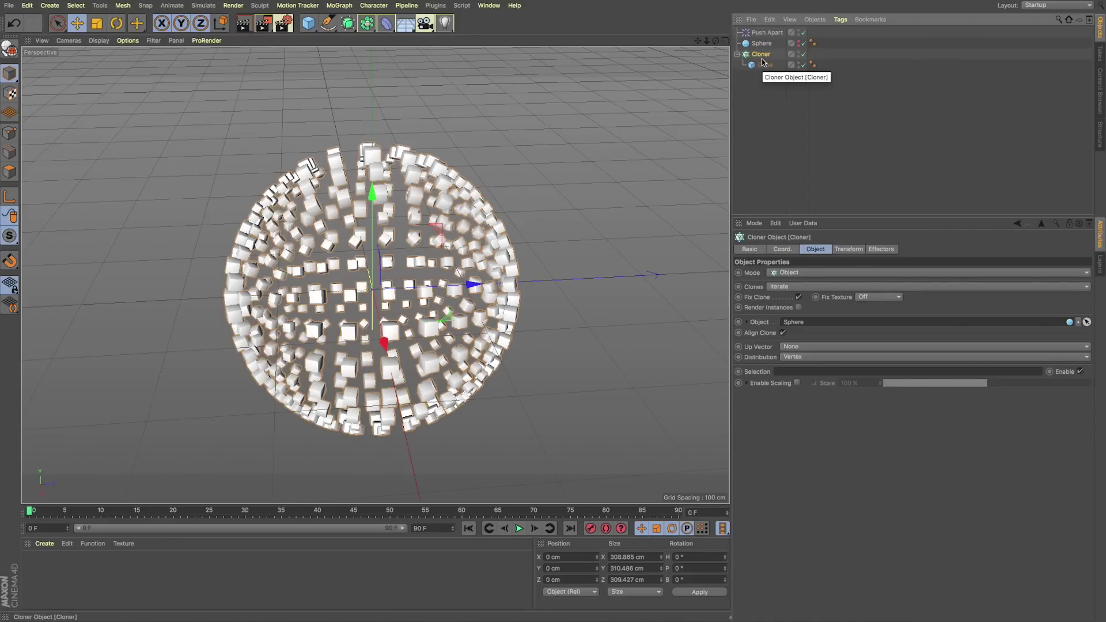
pyautogui.moveTo(429, 257)
pyautogui.keyDown('alt'); pyautogui.mouseDown()
pyautogui.moveTo(394, 292)
pyautogui.moveTo(407, 111)
pyautogui.mouseUp(); pyautogui.keyUp('alt')
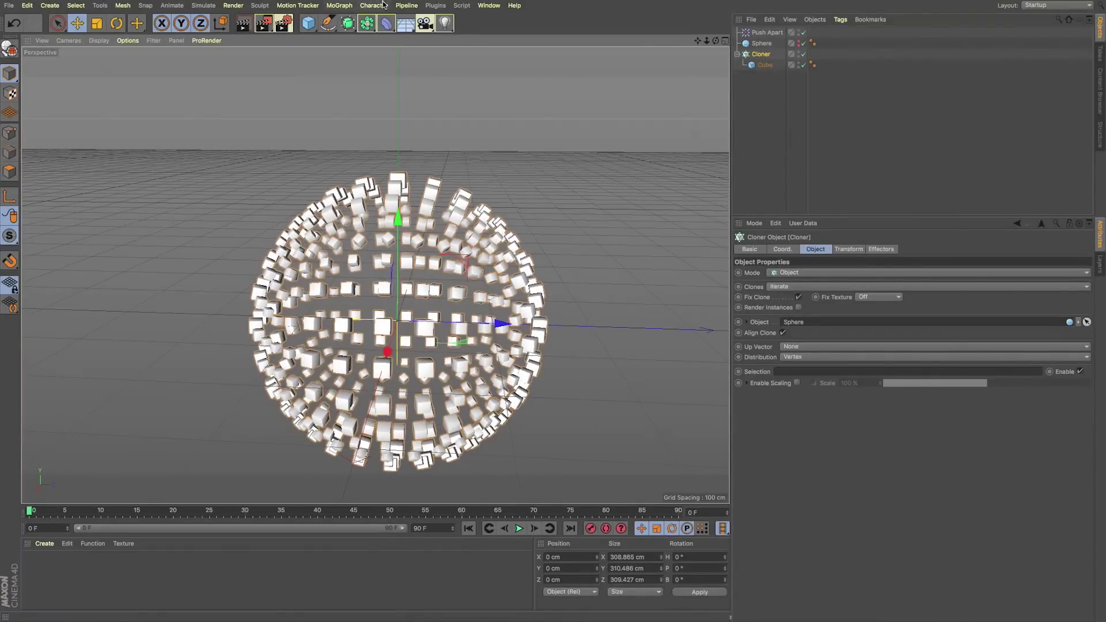
pyautogui.click(351, 6)
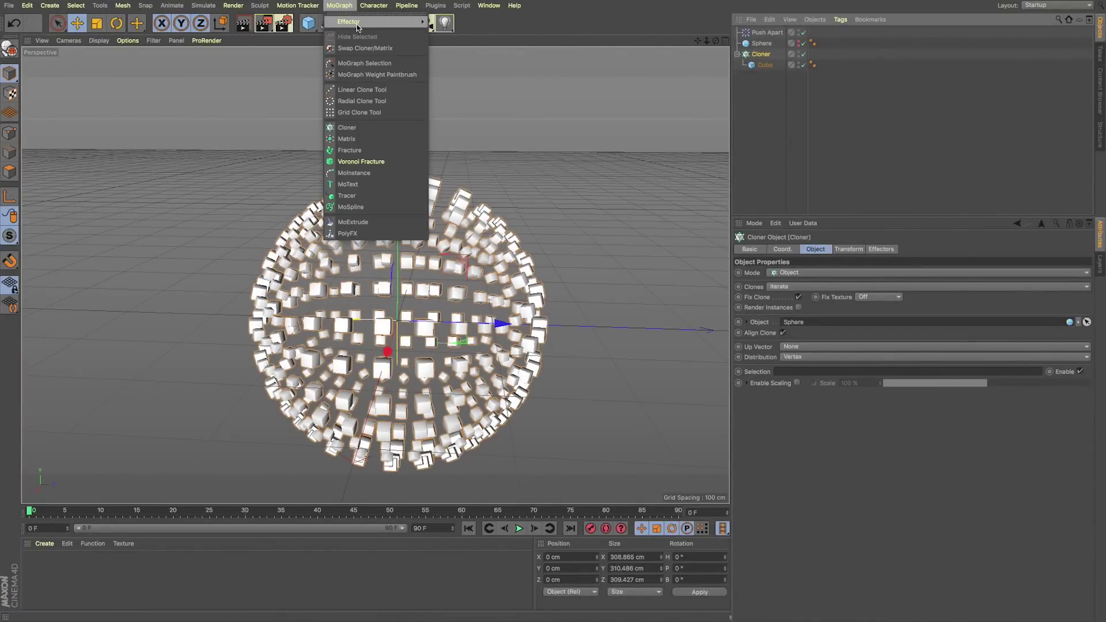
pyautogui.moveTo(368, 22)
pyautogui.click(452, 121)
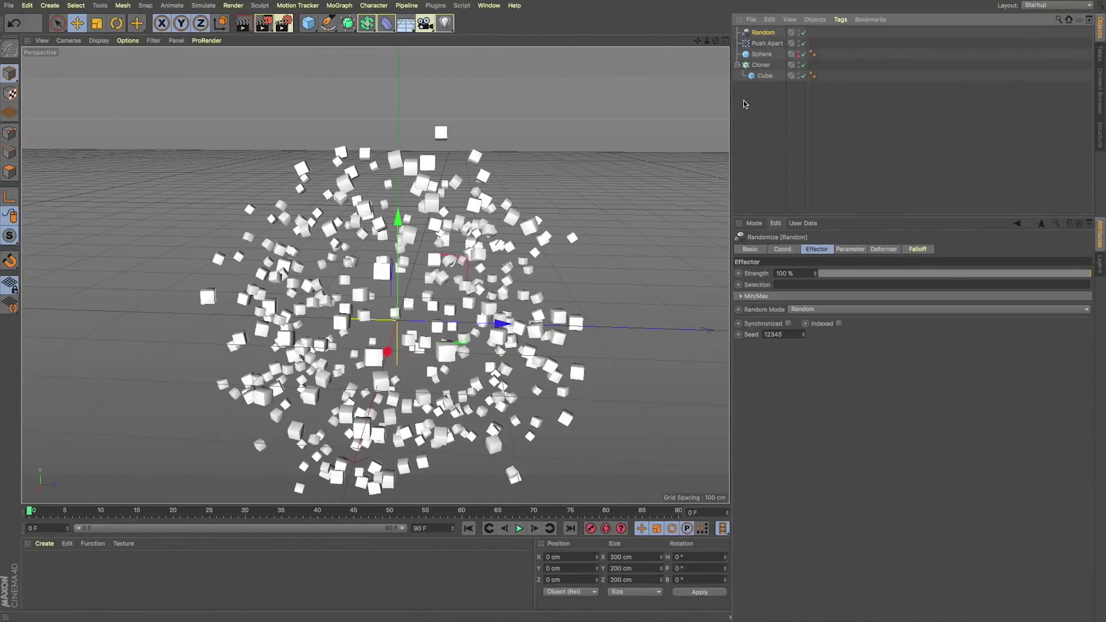
pyautogui.hotkey('ctrl', 'z')
pyautogui.click(339, 6)
pyautogui.moveTo(360, 22)
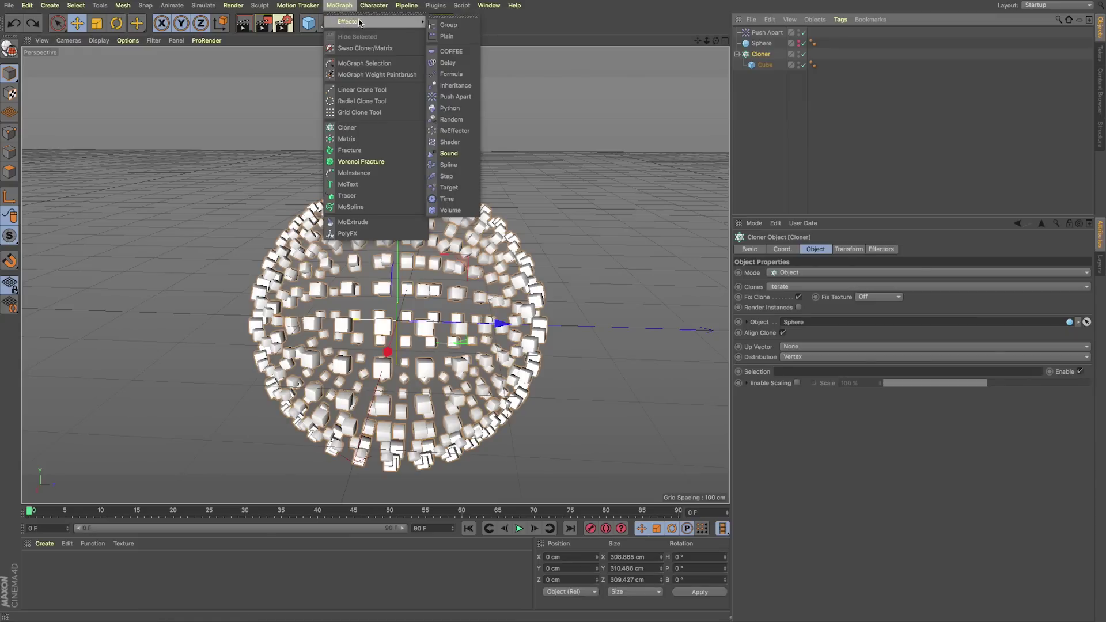
pyautogui.click(455, 96)
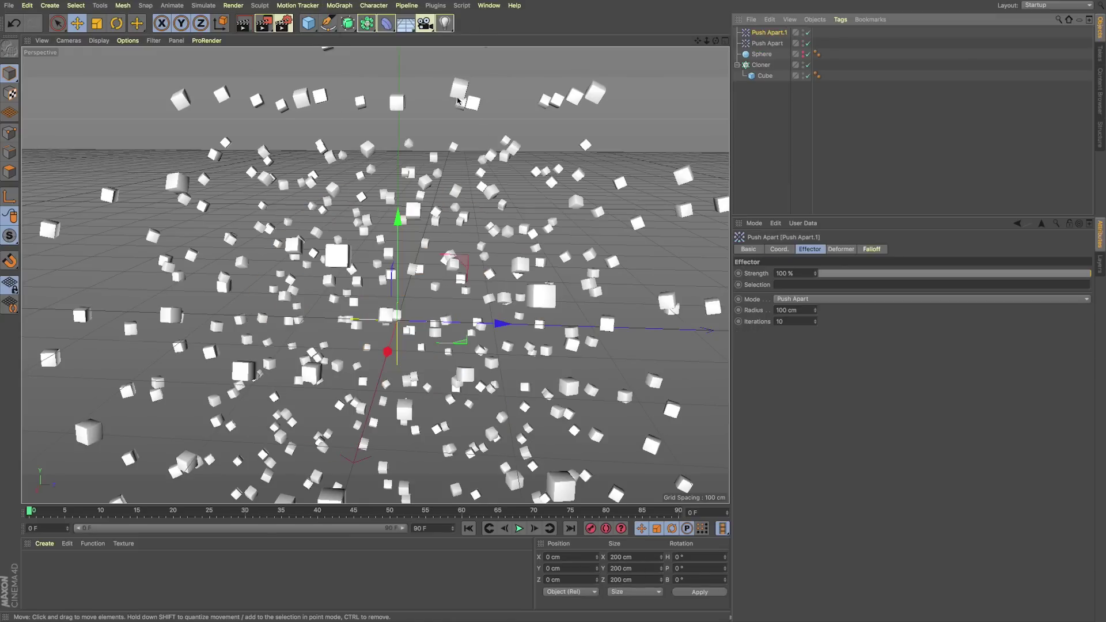
# - Add a Sound effector to the Cloner and enlarge the area showing its settings
pyautogui.click(343, 7)
pyautogui.moveTo(349, 22)
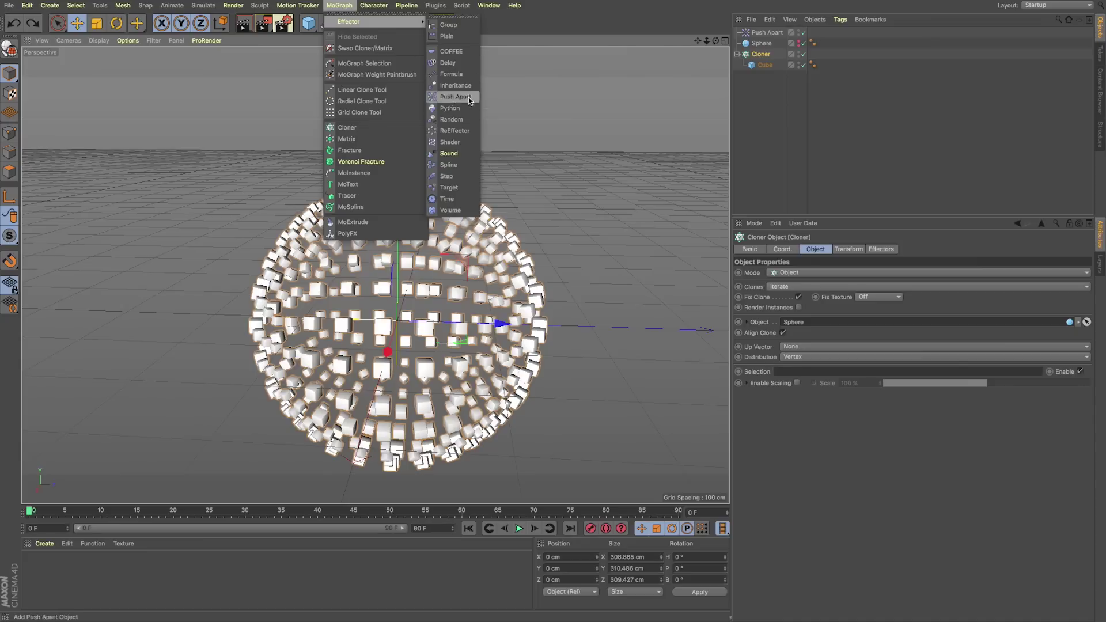
pyautogui.click(452, 146)
pyautogui.moveTo(731, 249); pyautogui.dragTo(699, 247)
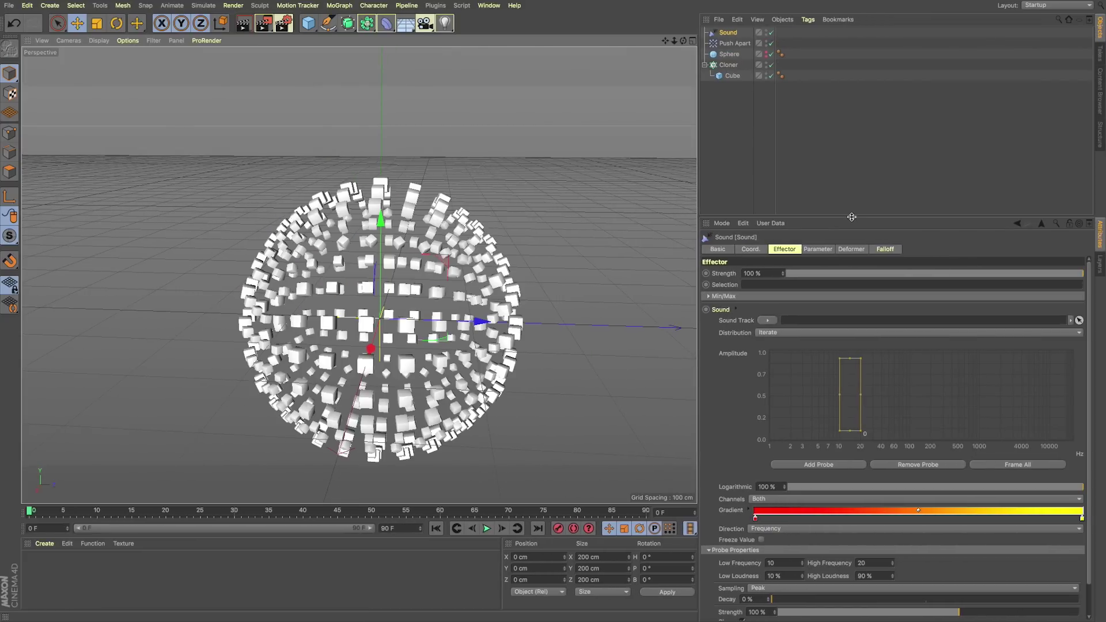
pyautogui.moveTo(852, 216); pyautogui.dragTo(848, 186)
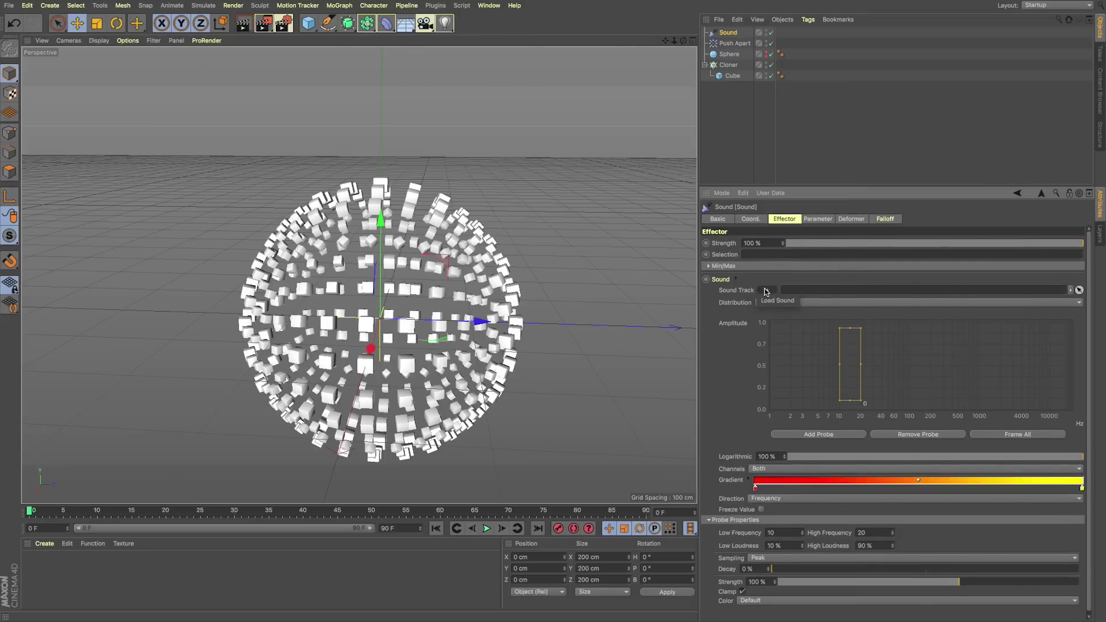
# - Preview Spin_FX_04.wav and Spin_FX_05.wav, and load Spin_FX_05.wav as the Sound effector's sound track
pyautogui.click(768, 291)
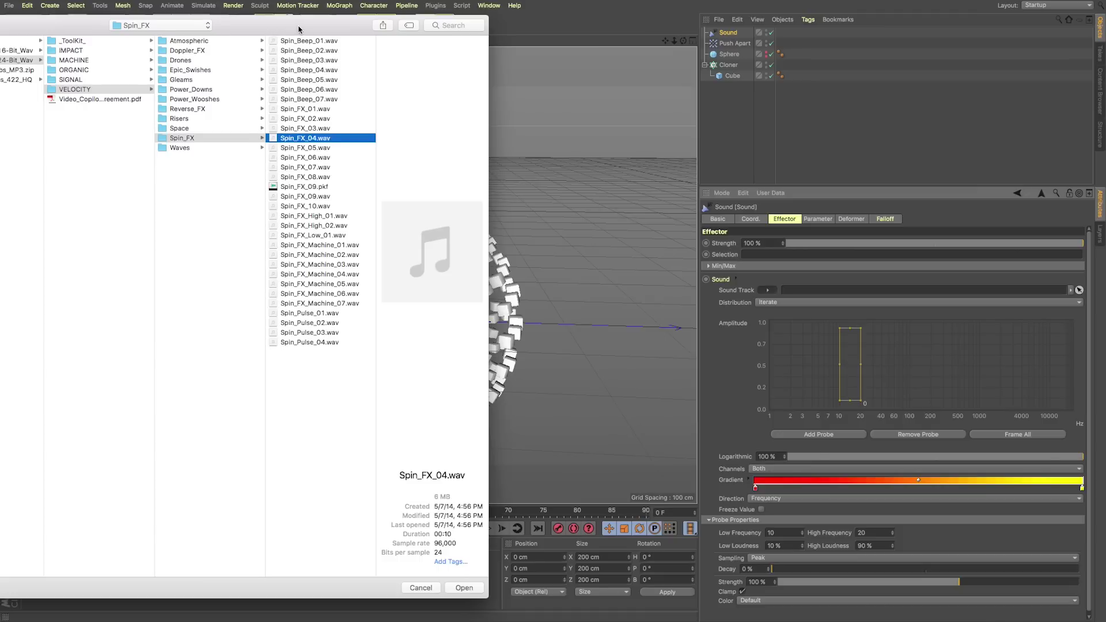
pyautogui.moveTo(299, 29); pyautogui.dragTo(367, 28)
pyautogui.hscroll(-5, 373, 75)
pyautogui.hscroll(3, 374, 75)
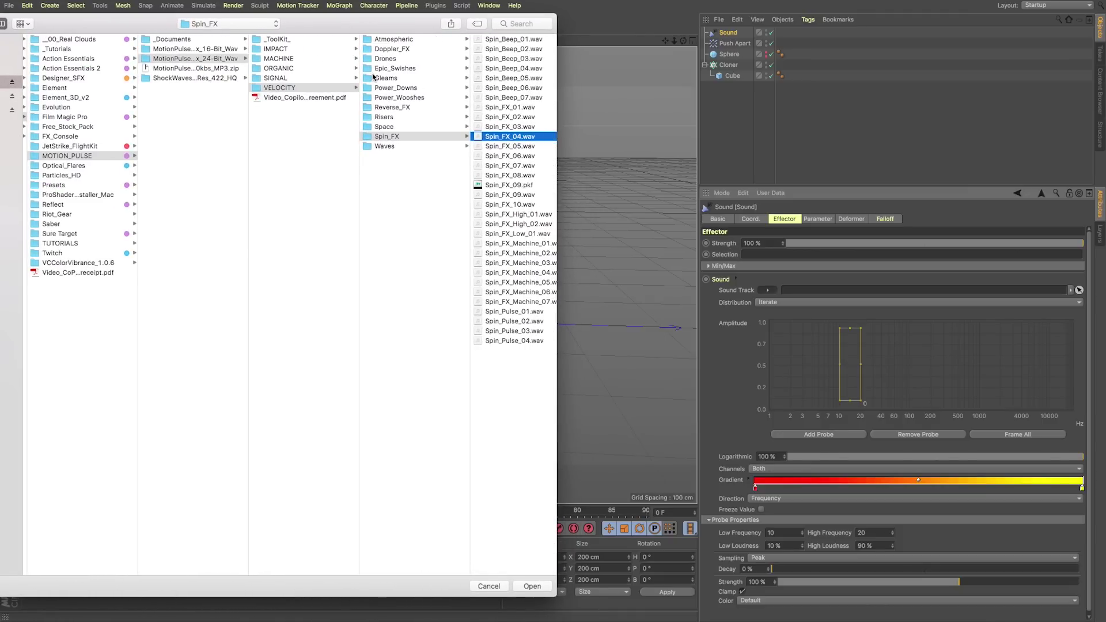
pyautogui.press('space')
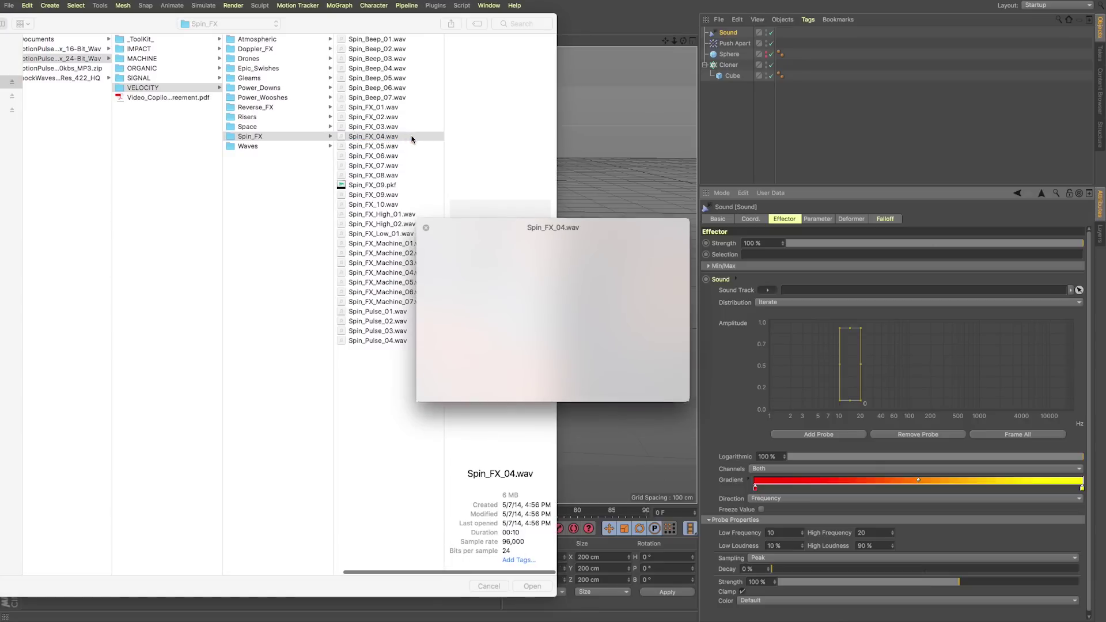
pyautogui.press('Down')
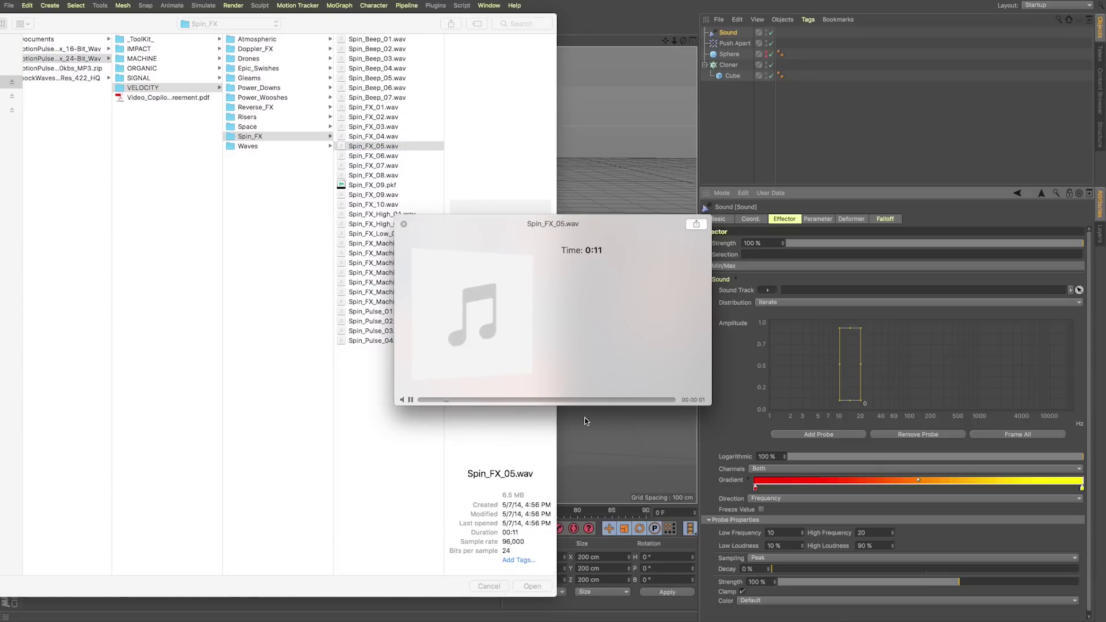
pyautogui.press('space')
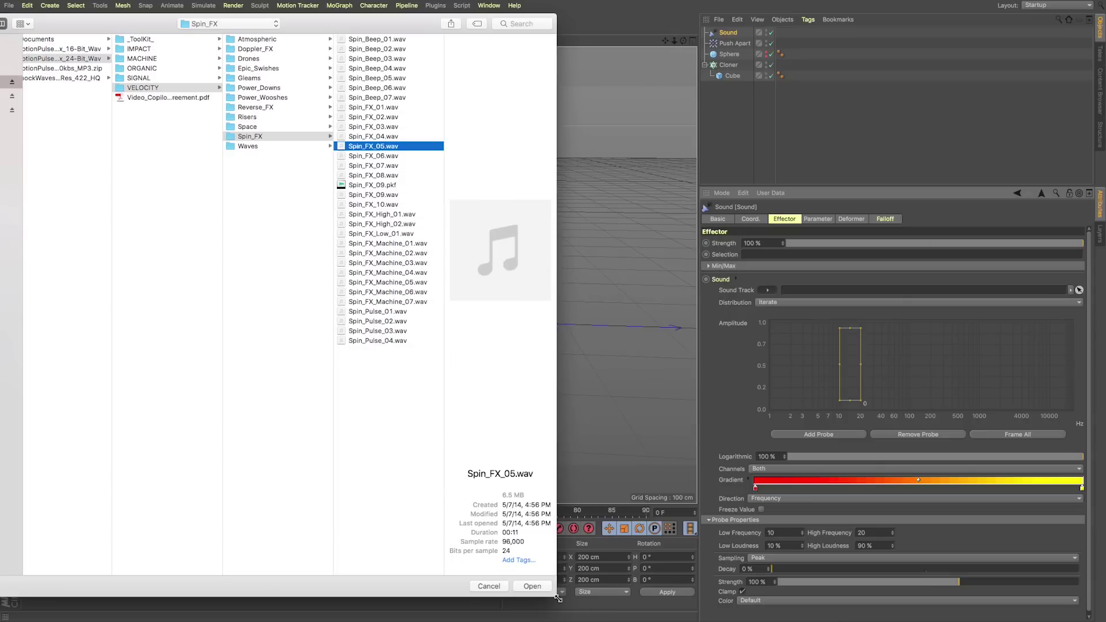
pyautogui.click(531, 586)
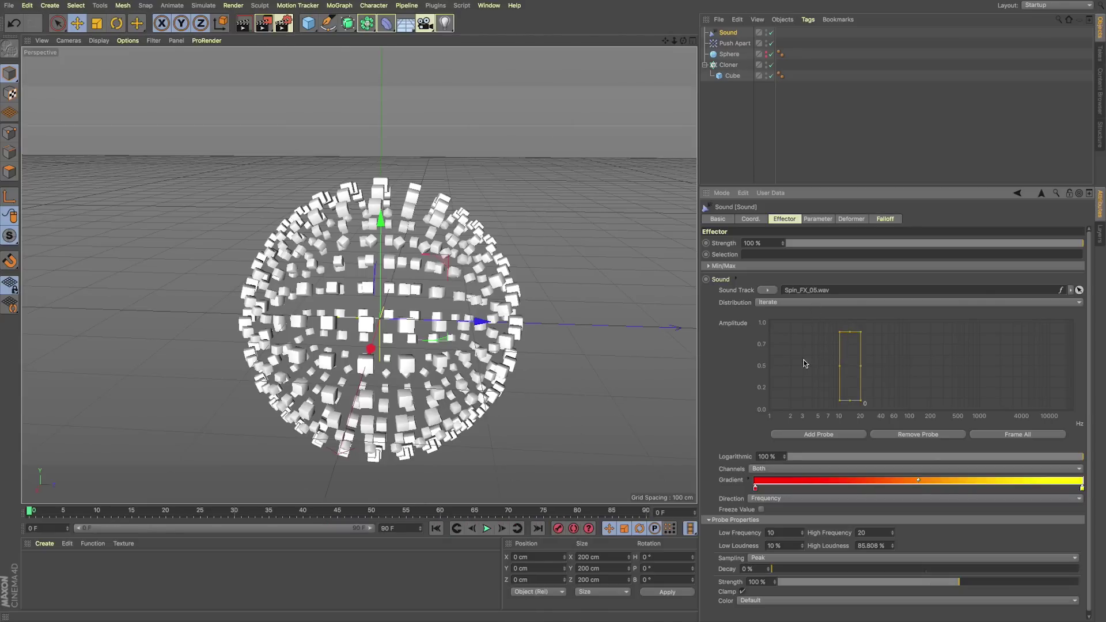
# - Enable rotation in the Sound effector's transform with R.H at 71° and R.B at 92°, and return to its sound settings
pyautogui.moveTo(832, 187); pyautogui.dragTo(832, 154)
pyautogui.click(822, 187)
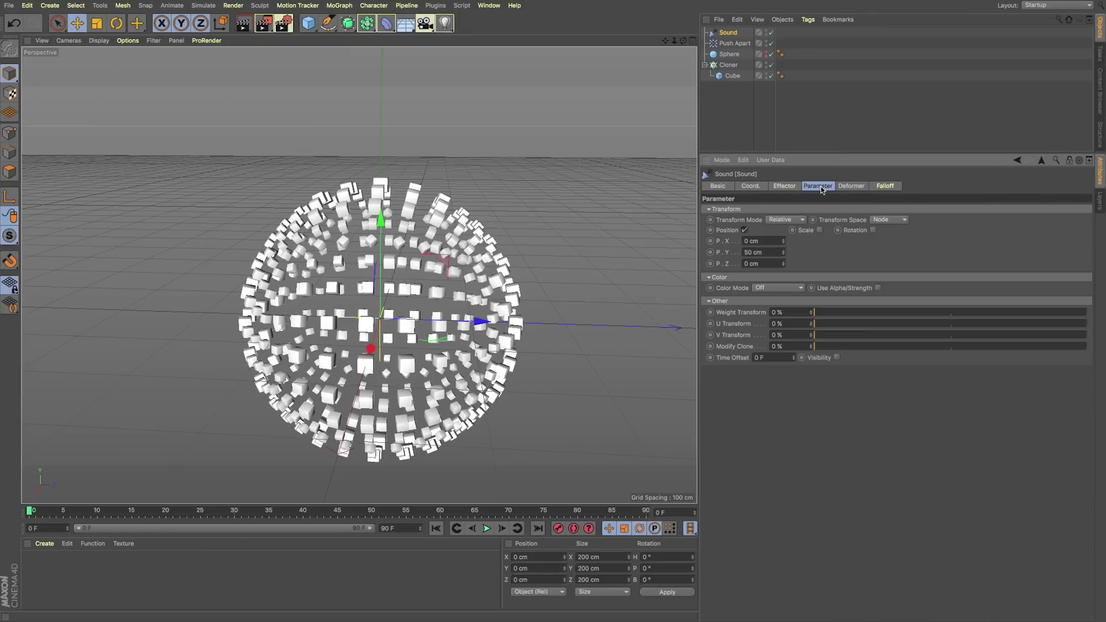
pyautogui.click(873, 230)
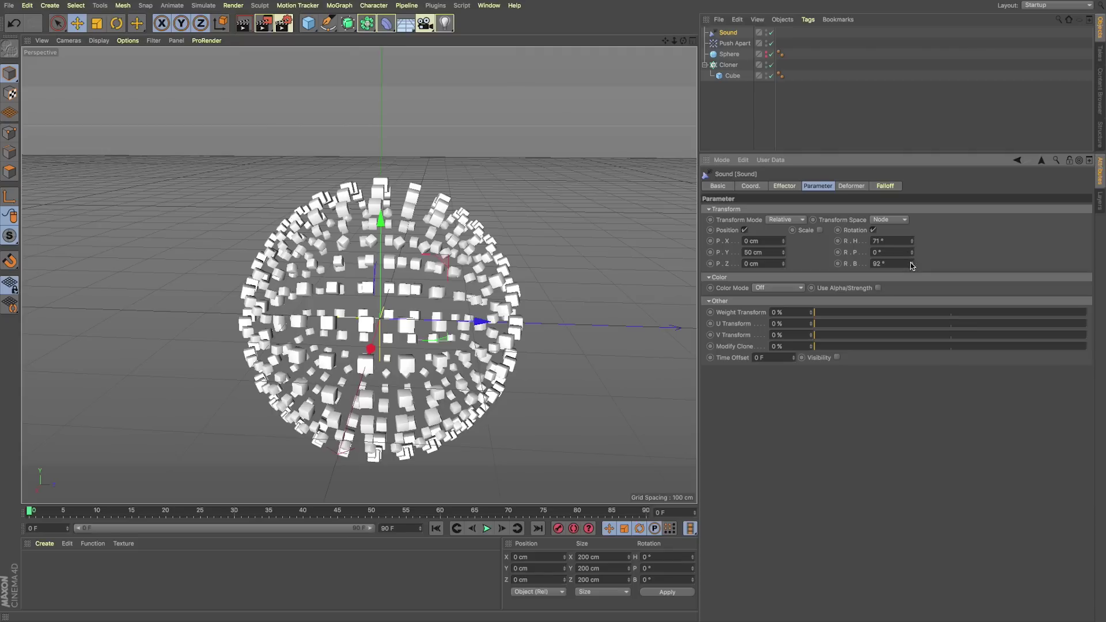
pyautogui.click(785, 186)
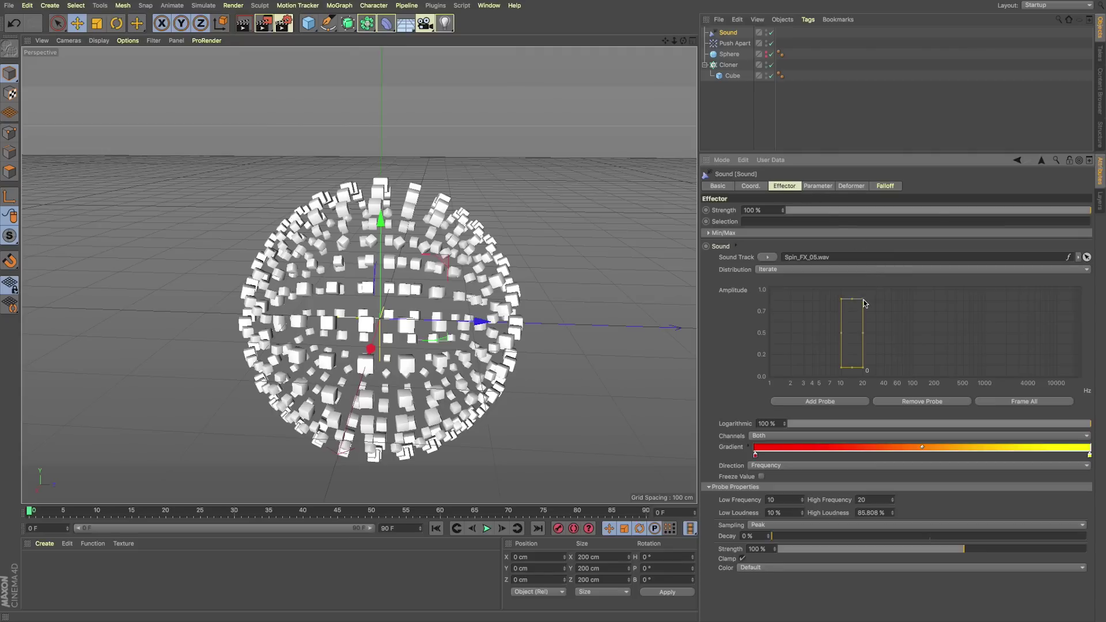
# - Widen the sound probe to about 53–1472 Hz with 100% high loudness, scrub the timeline, and play the animation
pyautogui.moveTo(865, 300); pyautogui.dragTo(998, 299)
pyautogui.moveTo(842, 299); pyautogui.dragTo(893, 287)
pyautogui.moveTo(29, 511); pyautogui.dragTo(104, 513)
pyautogui.click(487, 530)
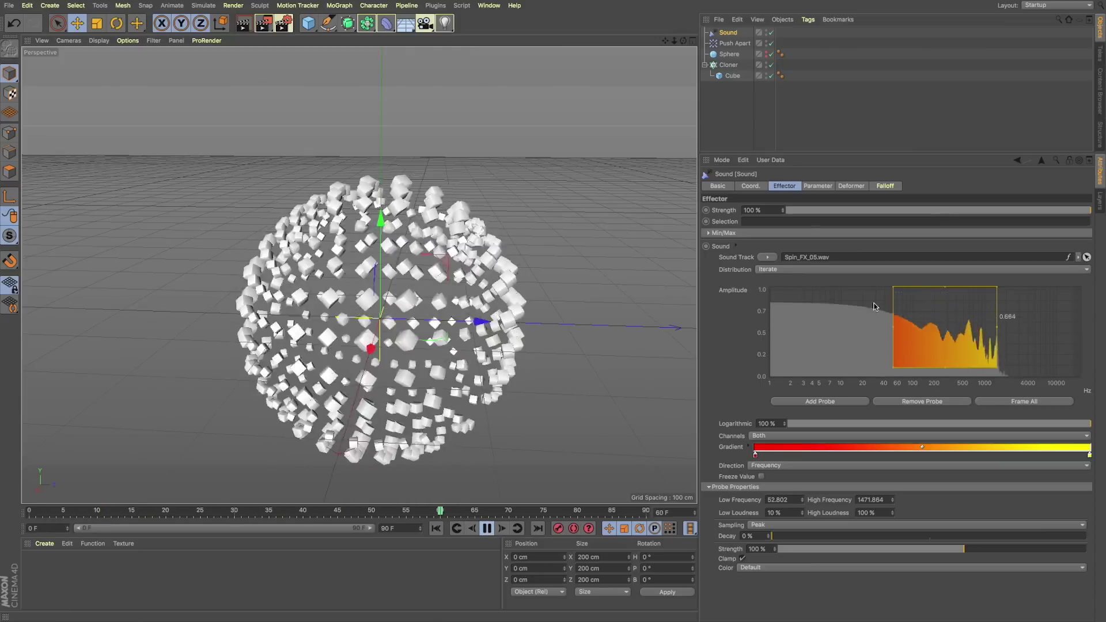
# - Try several probe ranges during playback, ending with a range of about 73–906 Hz and about 78% high loudness
pyautogui.moveTo(893, 287); pyautogui.dragTo(789, 297)
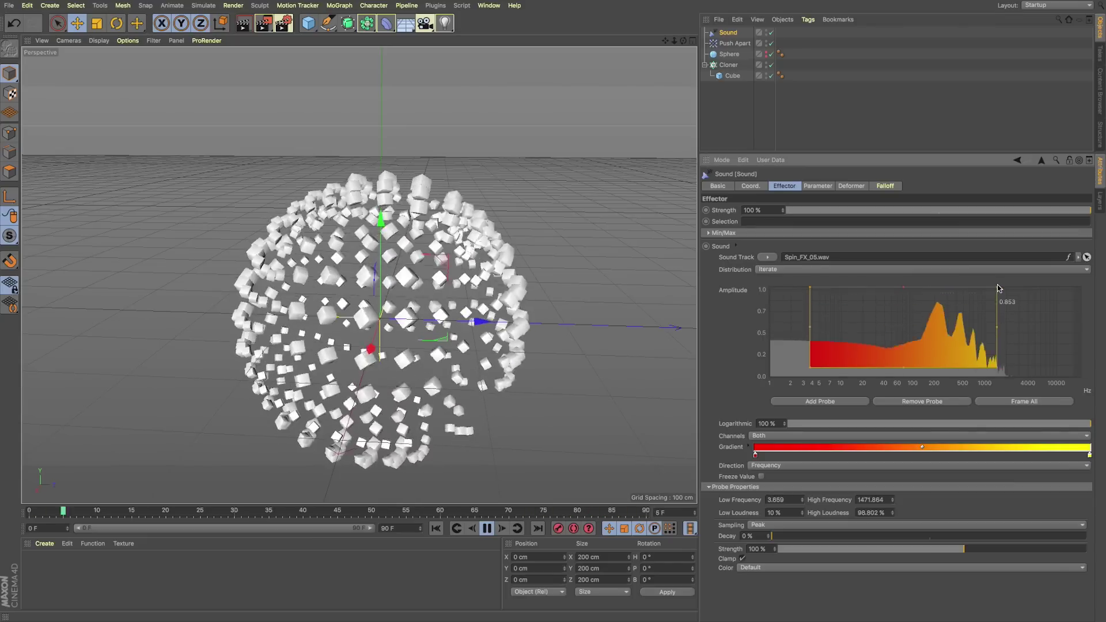
pyautogui.moveTo(995, 291); pyautogui.dragTo(903, 291)
pyautogui.moveTo(818, 293); pyautogui.dragTo(857, 302)
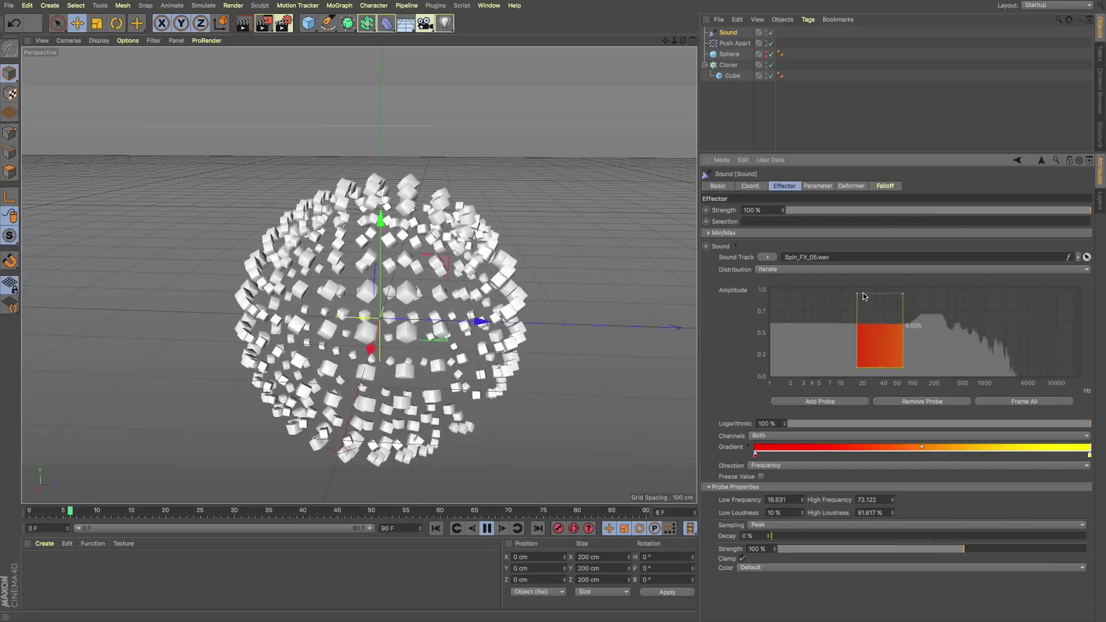
pyautogui.moveTo(905, 296); pyautogui.dragTo(989, 312)
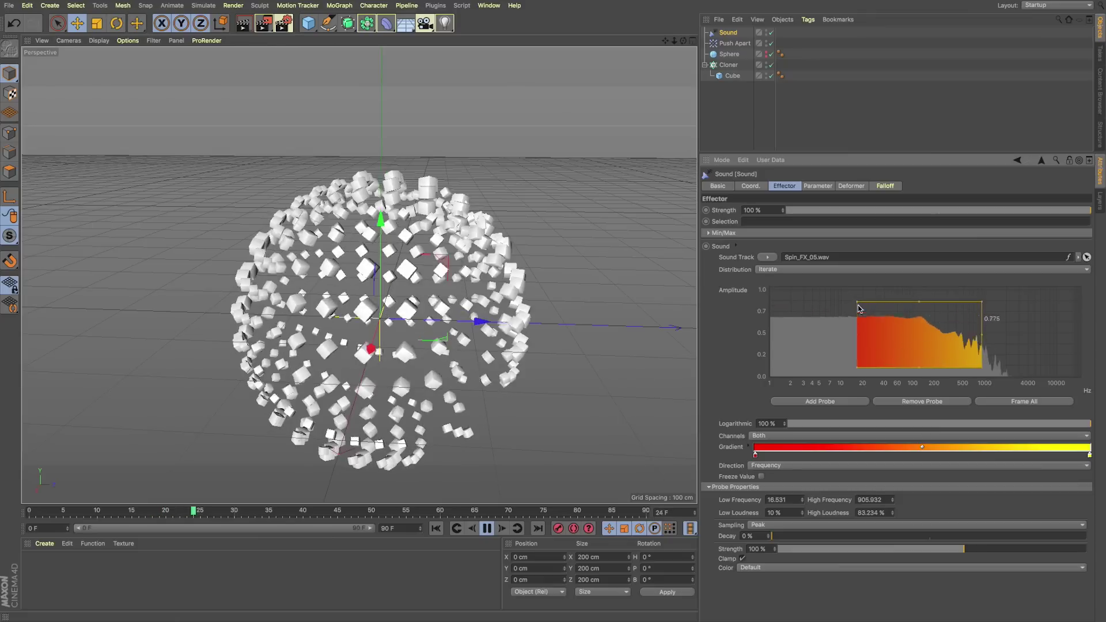
pyautogui.moveTo(859, 306); pyautogui.dragTo(909, 312)
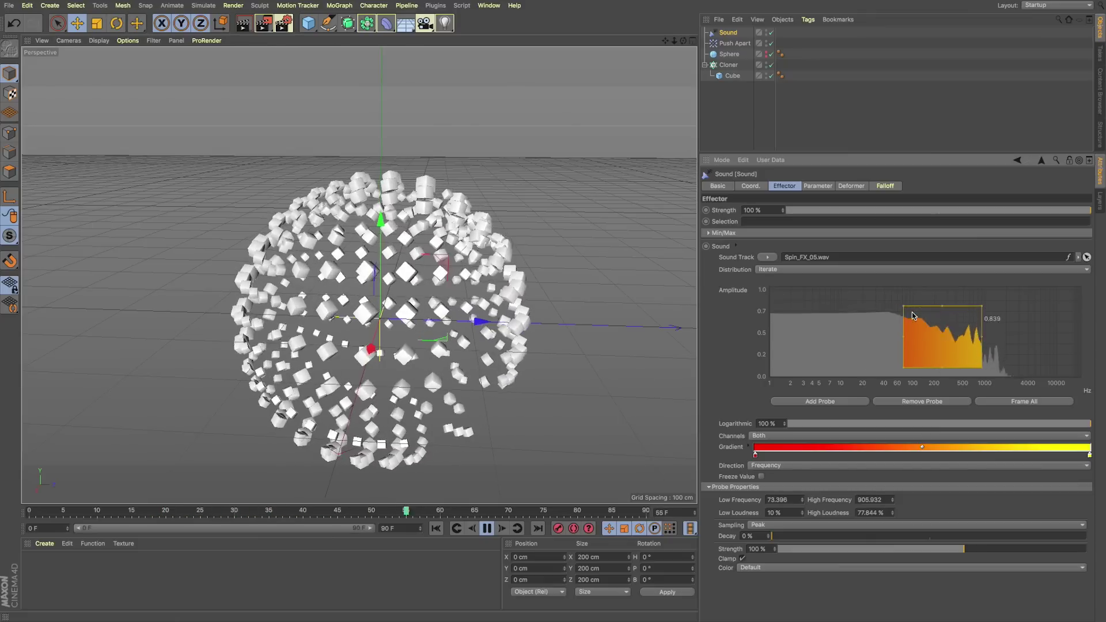
# - Set the probe strength and the Sound effector's strength to 25%, stop playback, and scrub to frame 55
pyautogui.moveTo(766, 551); pyautogui.dragTo(715, 553)
pyautogui.write('25')
pyautogui.press('Return')
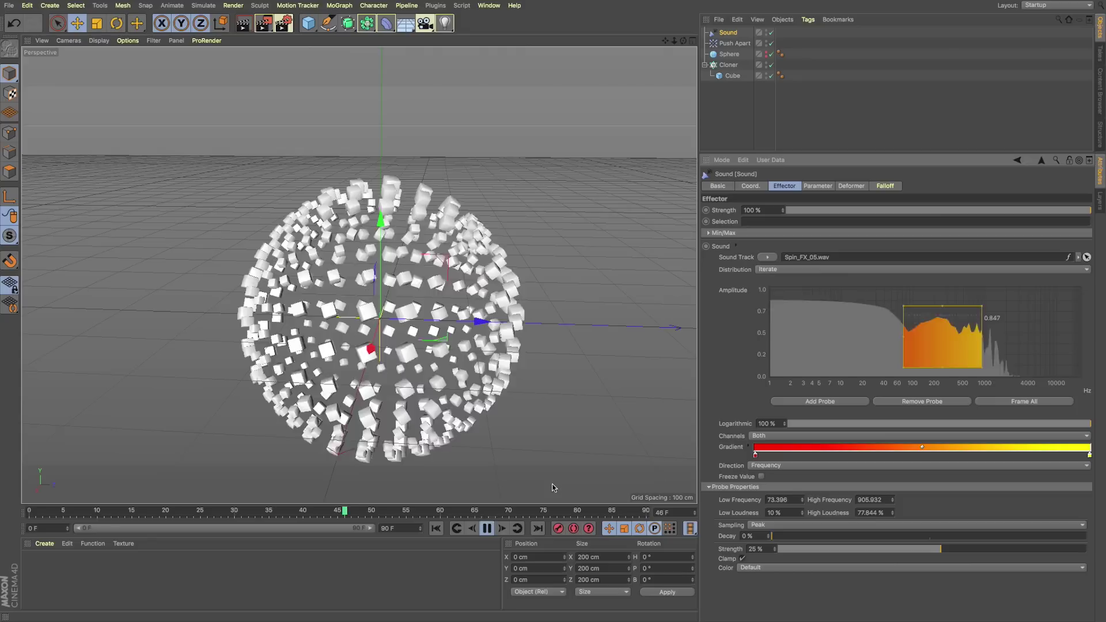
pyautogui.click(487, 529)
pyautogui.moveTo(433, 513); pyautogui.dragTo(406, 512)
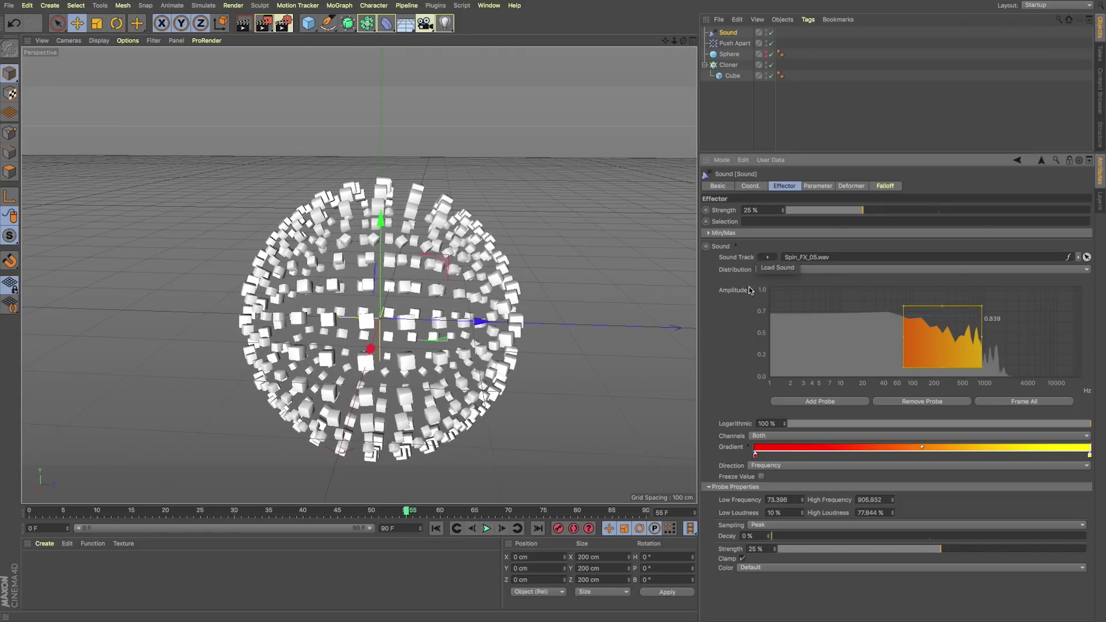
# - Browse for a replacement sound track and preview Spin_Pulse_04.wav from the Spin_FX folder
pyautogui.click(768, 257)
pyautogui.moveTo(463, 23); pyautogui.dragTo(399, 26)
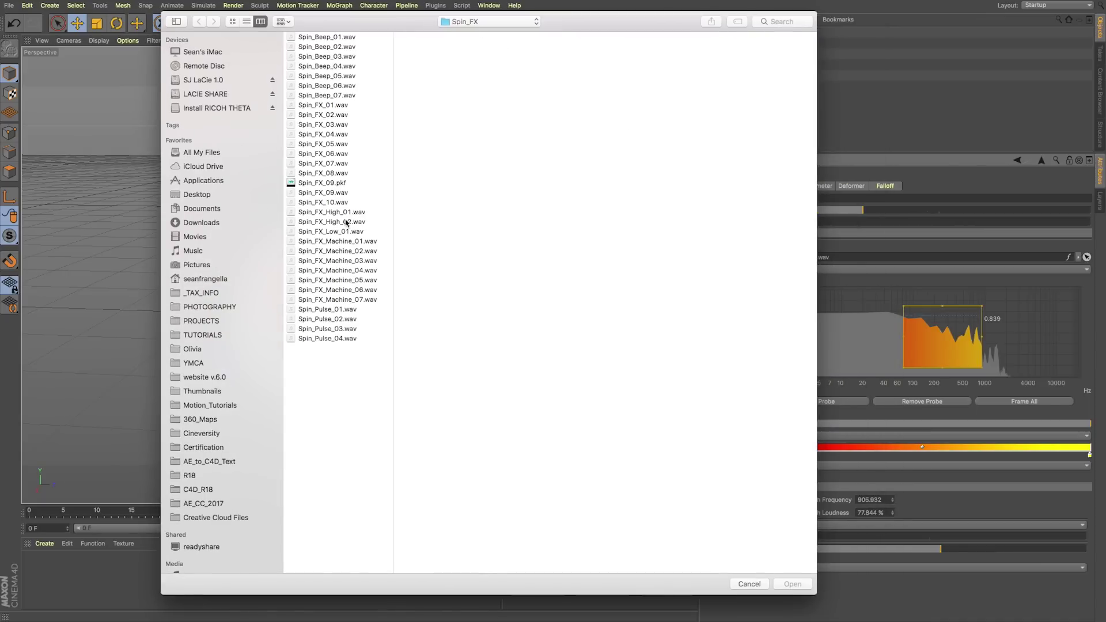
pyautogui.click(324, 339)
pyautogui.press('space')
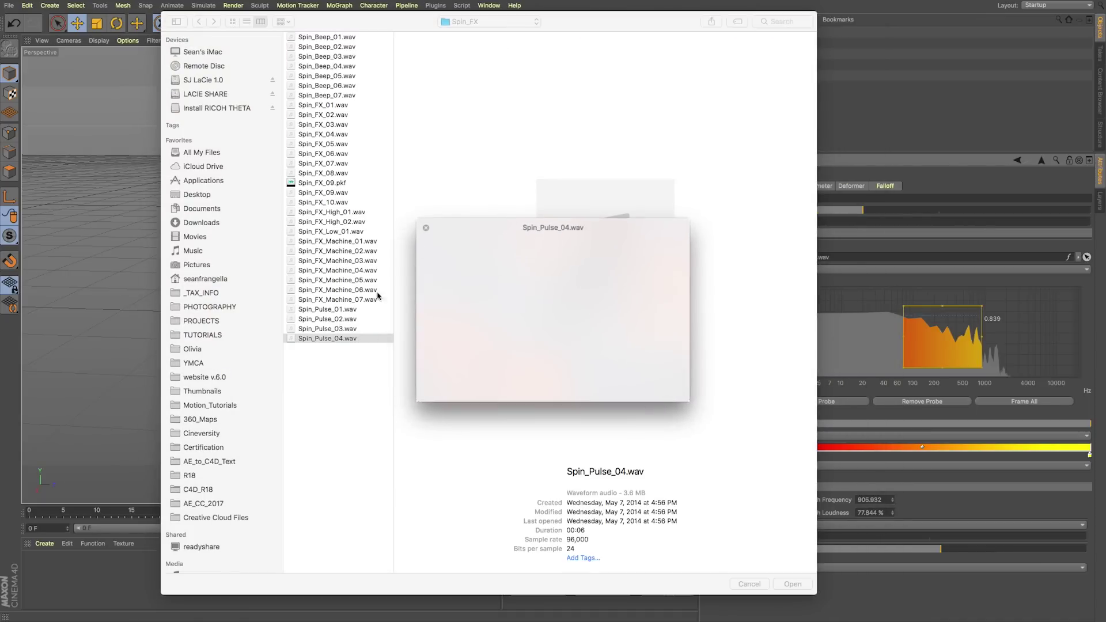
pyautogui.press('space')
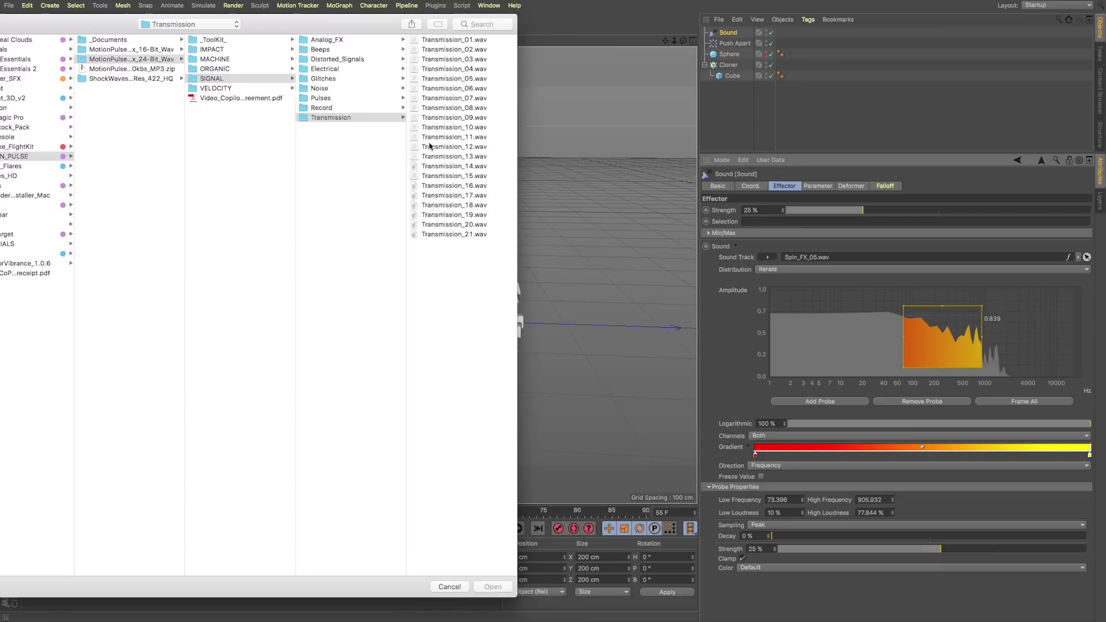
# - Preview Transmission_12.wav and Transmission_11.wav in the Transmission folder, and load Transmission_12.wav as the sound track
pyautogui.press('Down')
pyautogui.press('space')
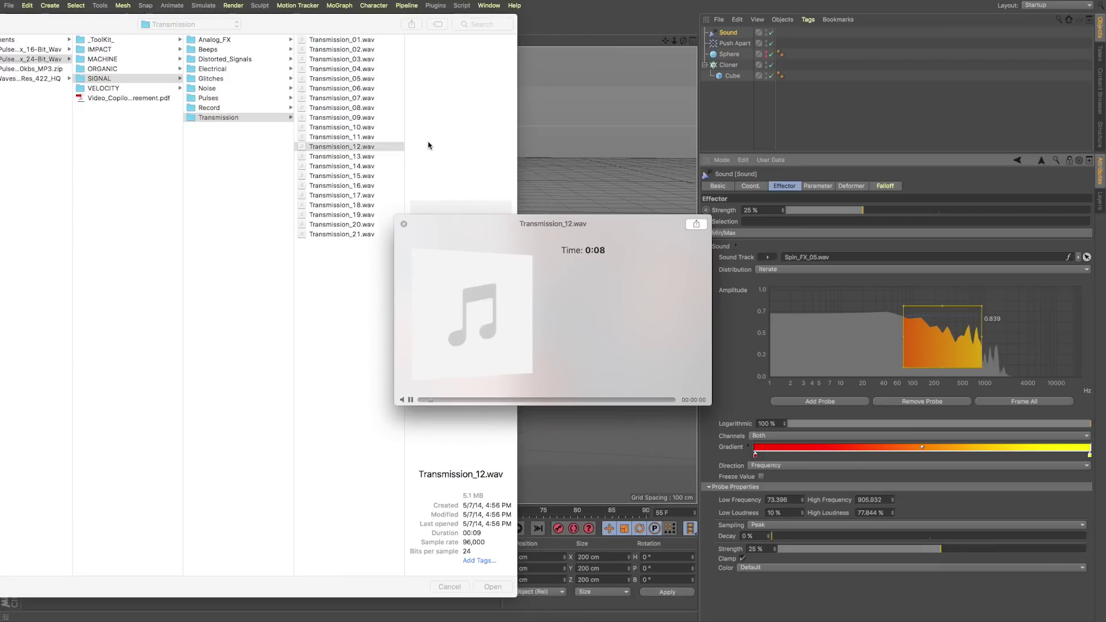
pyautogui.press('Up')
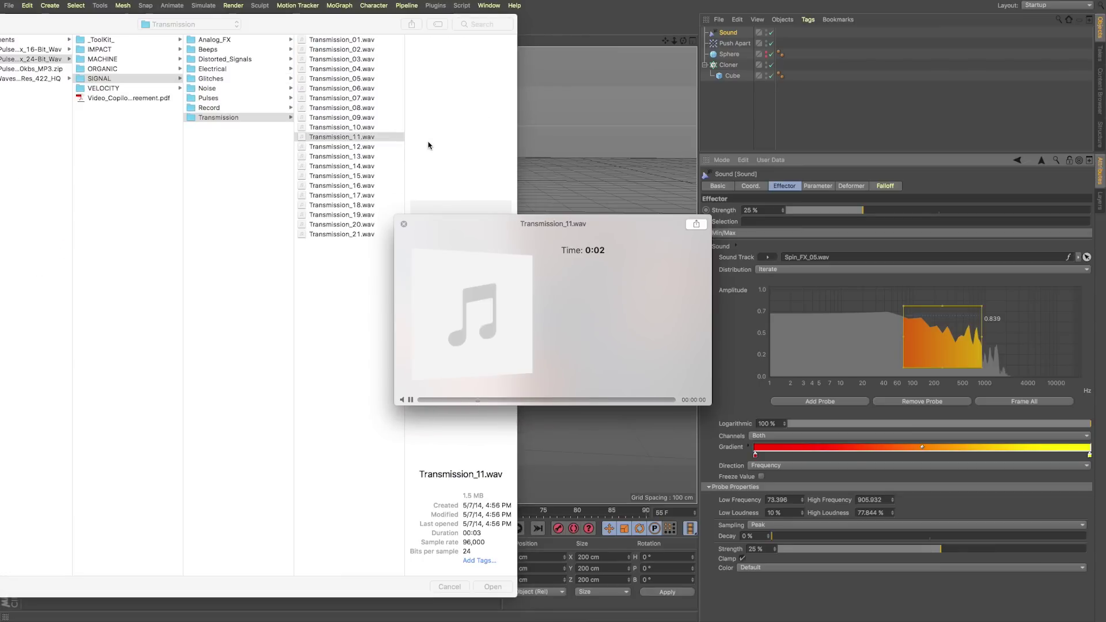
pyautogui.press('space')
pyautogui.press('Down')
pyautogui.press('Return')
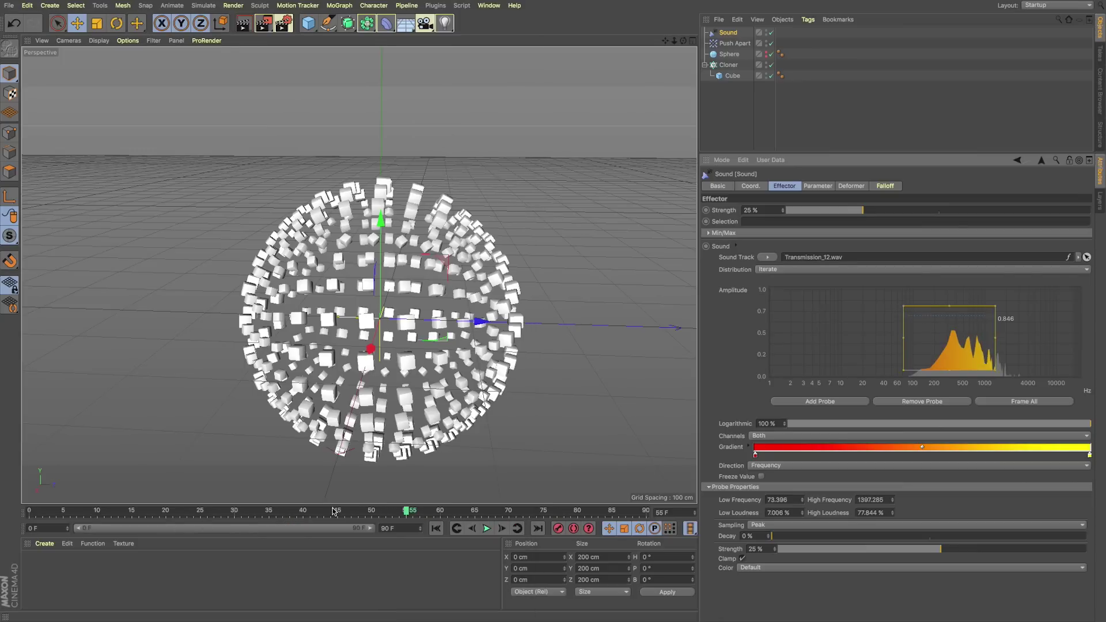
# - Set the probe's low frequency to about 117 Hz with loudness from 0% to about 90%, and scrub to frame 52
pyautogui.moveTo(408, 515)
pyautogui.mouseDown()
pyautogui.moveTo(87, 505)
pyautogui.moveTo(235, 508)
pyautogui.mouseUp()
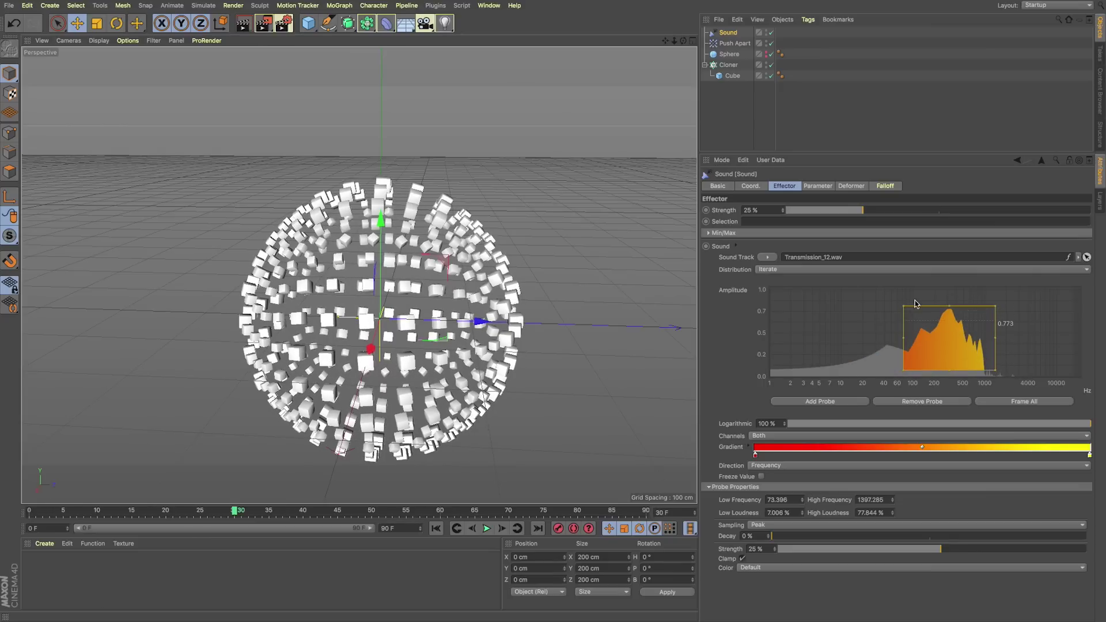
pyautogui.moveTo(905, 307)
pyautogui.mouseDown()
pyautogui.moveTo(899, 295)
pyautogui.moveTo(924, 306)
pyautogui.moveTo(919, 295)
pyautogui.mouseUp()
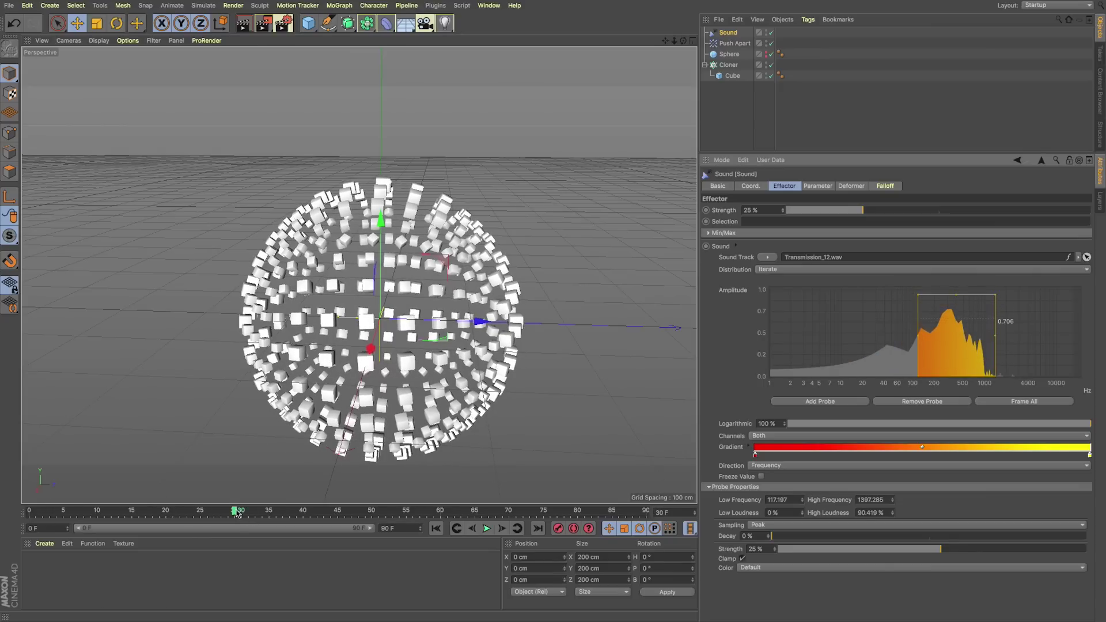
pyautogui.moveTo(237, 512); pyautogui.dragTo(385, 512)
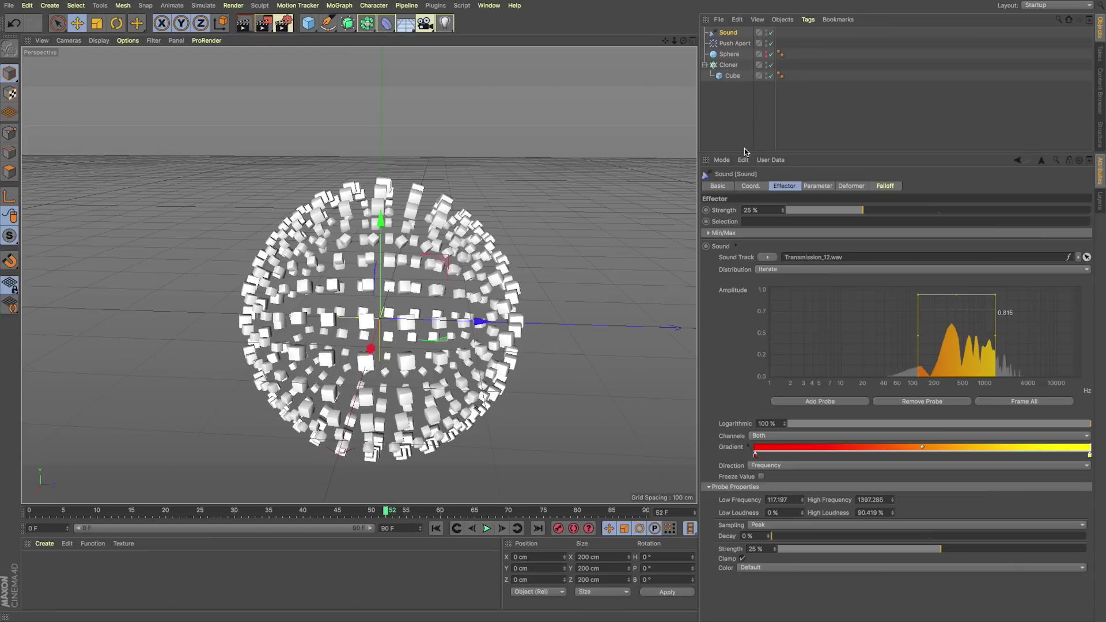
# - Set the Sound effector's P.Y to 673 cm, enable uniform scale at 17.98, and scrub to frame 44
pyautogui.click(819, 186)
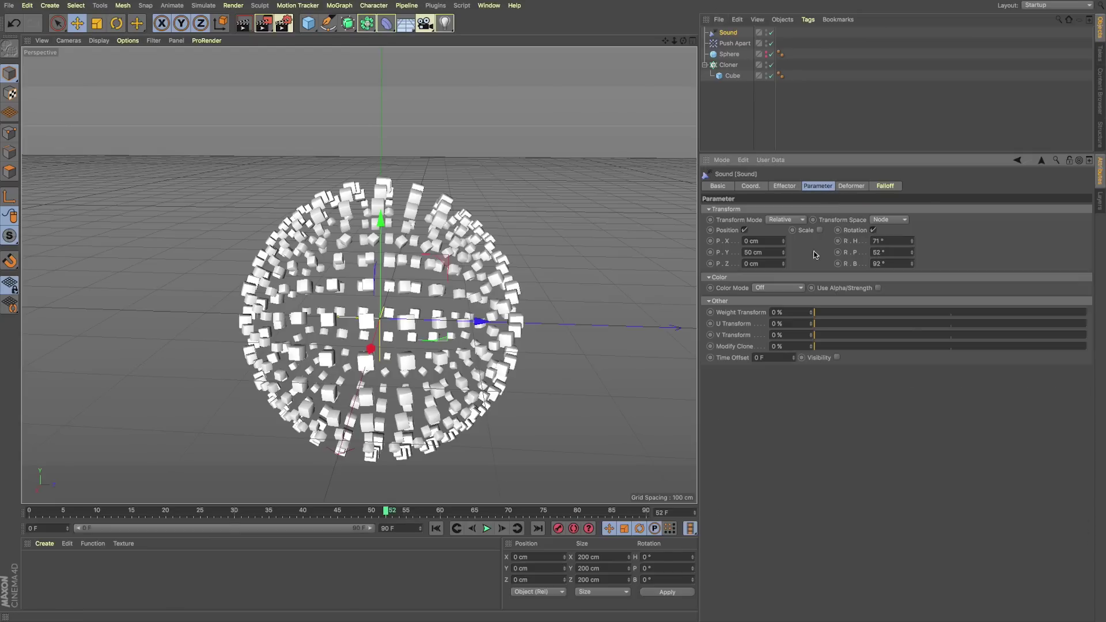
pyautogui.moveTo(784, 249)
pyautogui.mouseDown()
pyautogui.moveTo(784, 224)
pyautogui.moveTo(783, 250)
pyautogui.mouseUp()
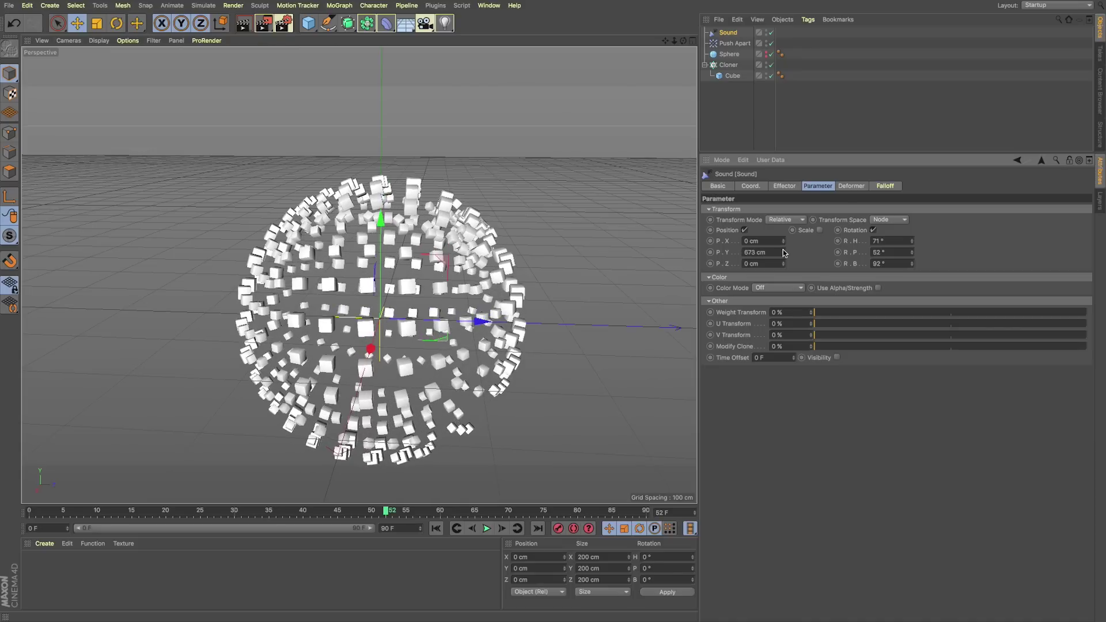
pyautogui.click(820, 231)
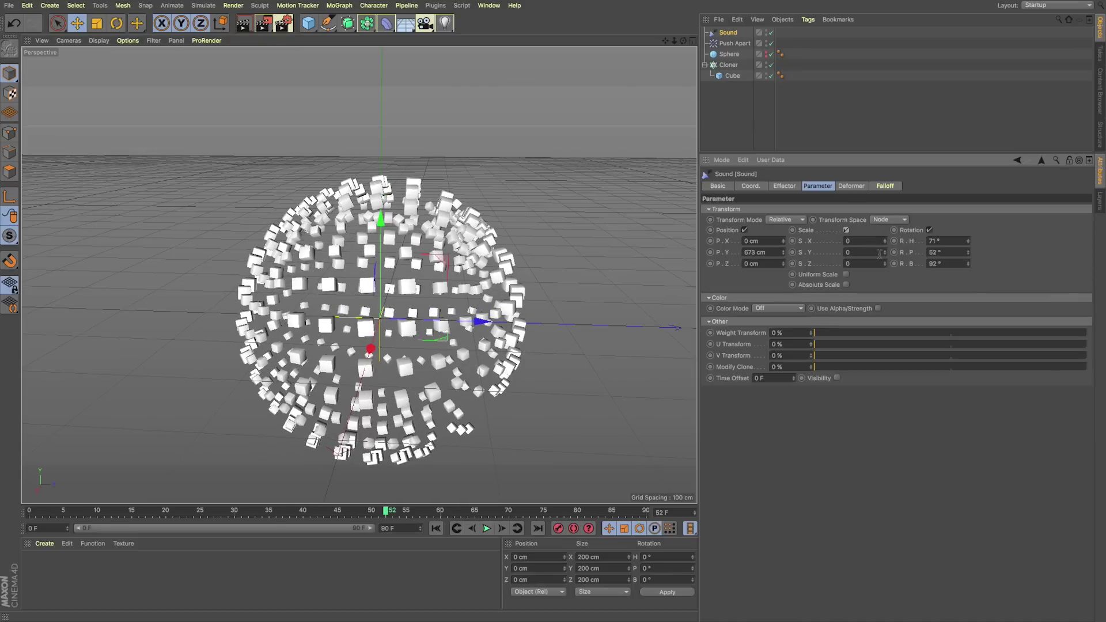
pyautogui.click(847, 275)
pyautogui.moveTo(885, 244); pyautogui.dragTo(885, 214)
pyautogui.moveTo(386, 511); pyautogui.dragTo(332, 512)
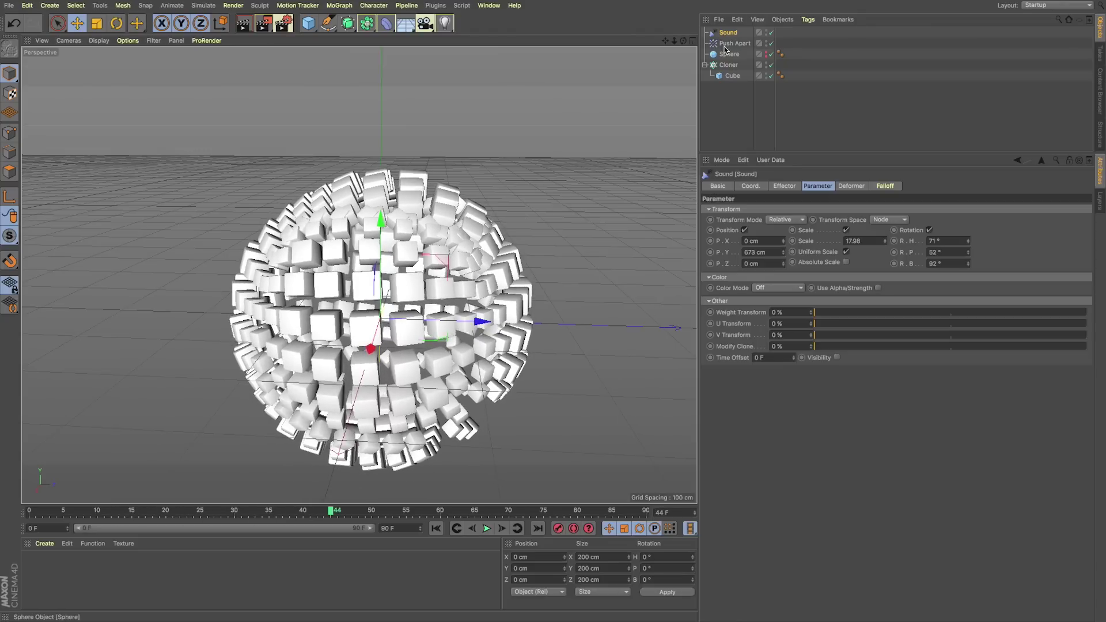
# - Reshape the probe to span about 155–1578 Hz with about 59% high loudness, checking the clones at frame 55
pyautogui.click(784, 186)
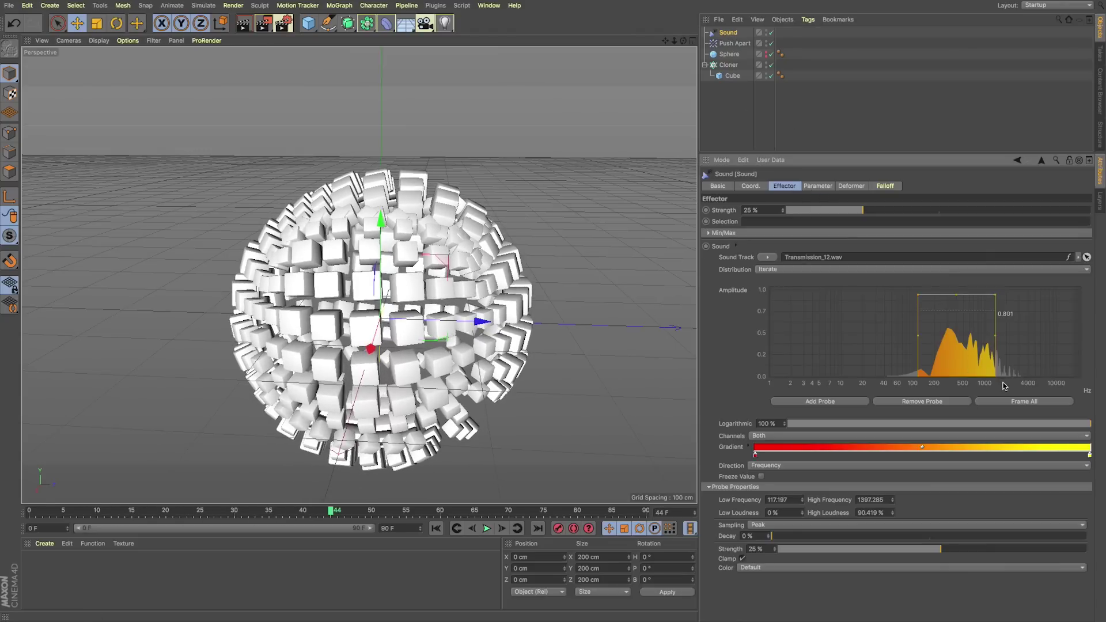
pyautogui.moveTo(997, 297); pyautogui.dragTo(950, 319)
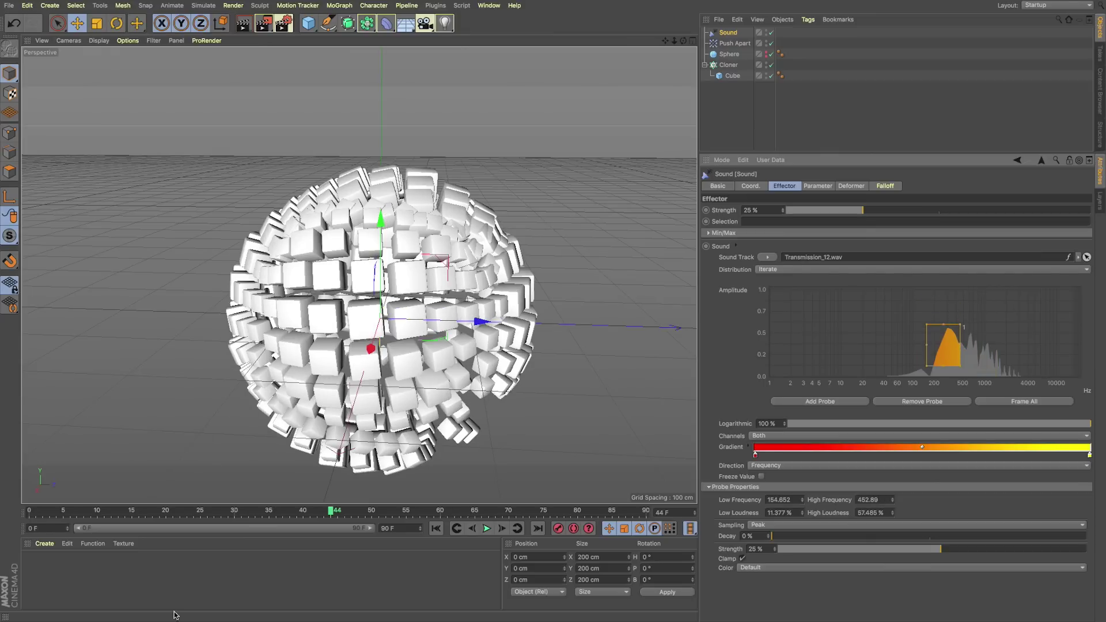
pyautogui.moveTo(331, 513); pyautogui.dragTo(407, 513)
pyautogui.moveTo(961, 324); pyautogui.dragTo(1003, 320)
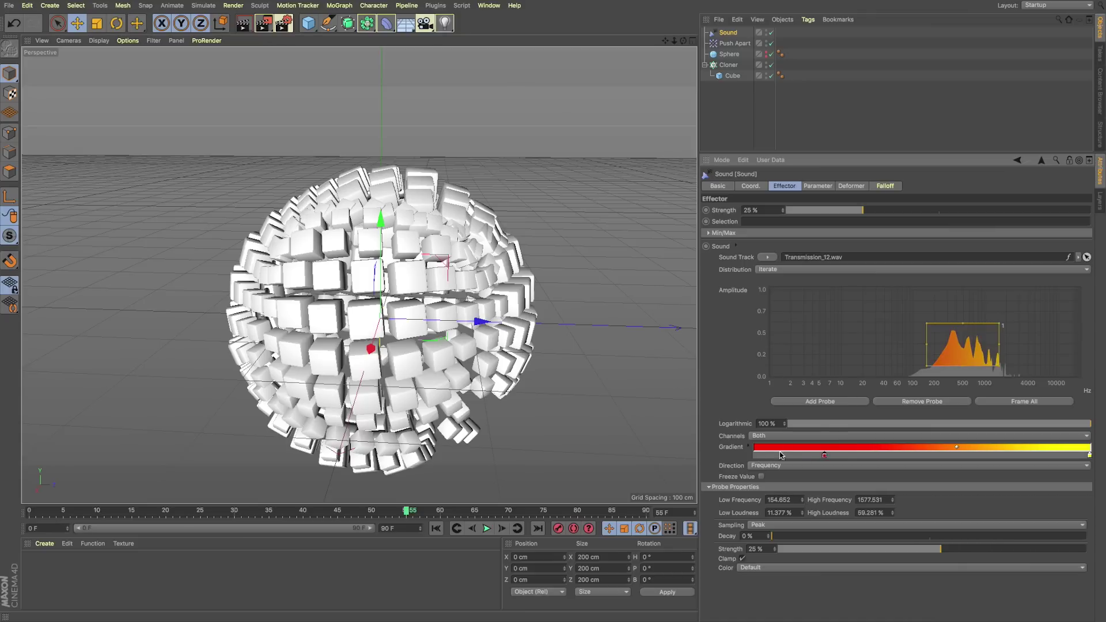
# - Restore the default probe gradient and adjust the probe's low frequency to 161.652 and low loudness to 7.784%
pyautogui.click(765, 437)
pyautogui.click(749, 447)
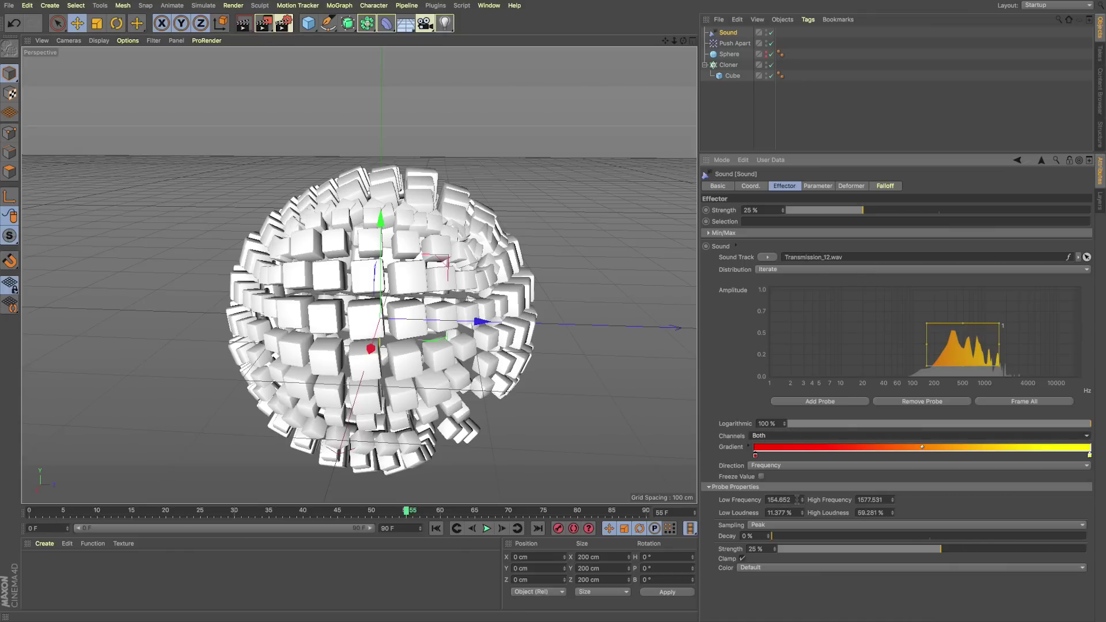
pyautogui.moveTo(801, 502); pyautogui.dragTo(803, 501)
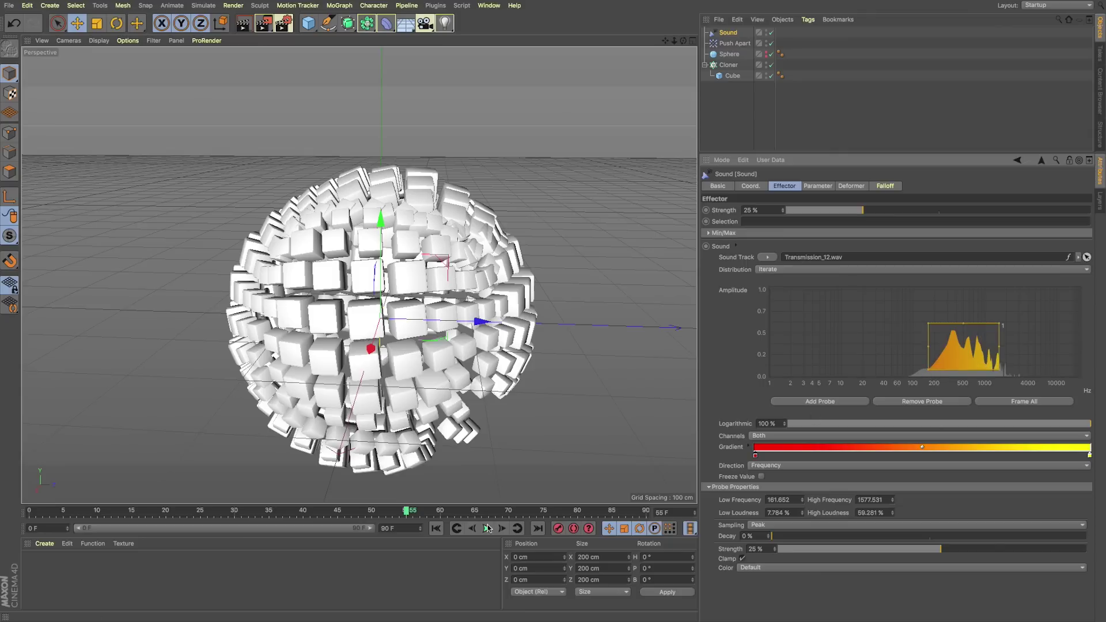
# - Open the help page for the Sound effector, enlarge it to read the description, and close it
pyautogui.rightClick(731, 269)
pyautogui.click(722, 264)
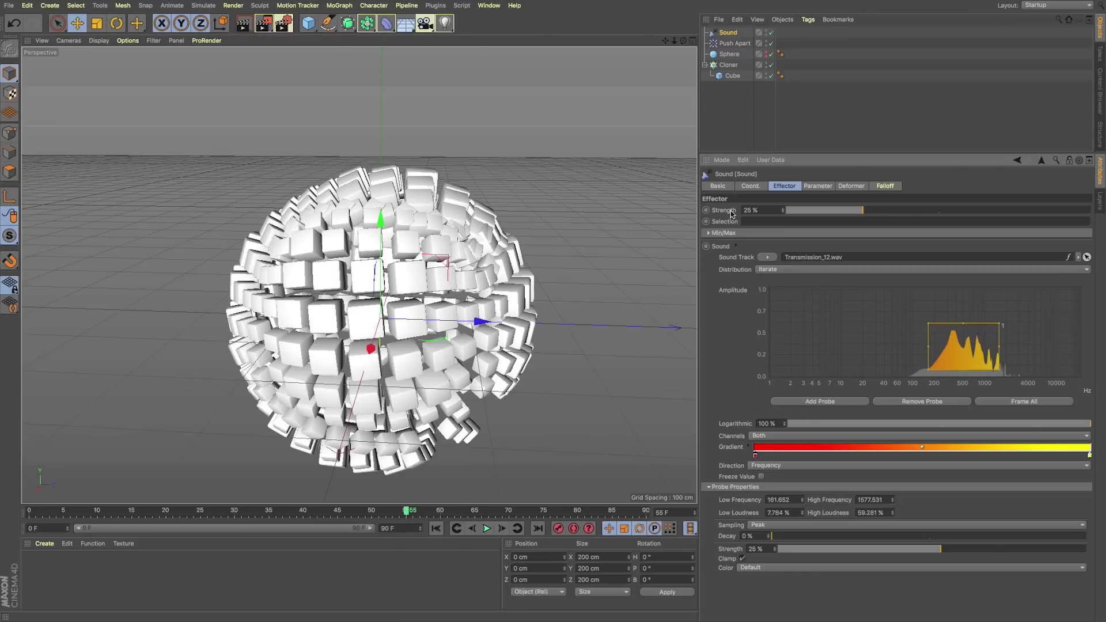
pyautogui.rightClick(728, 31)
pyautogui.click(749, 468)
pyautogui.click(651, 237)
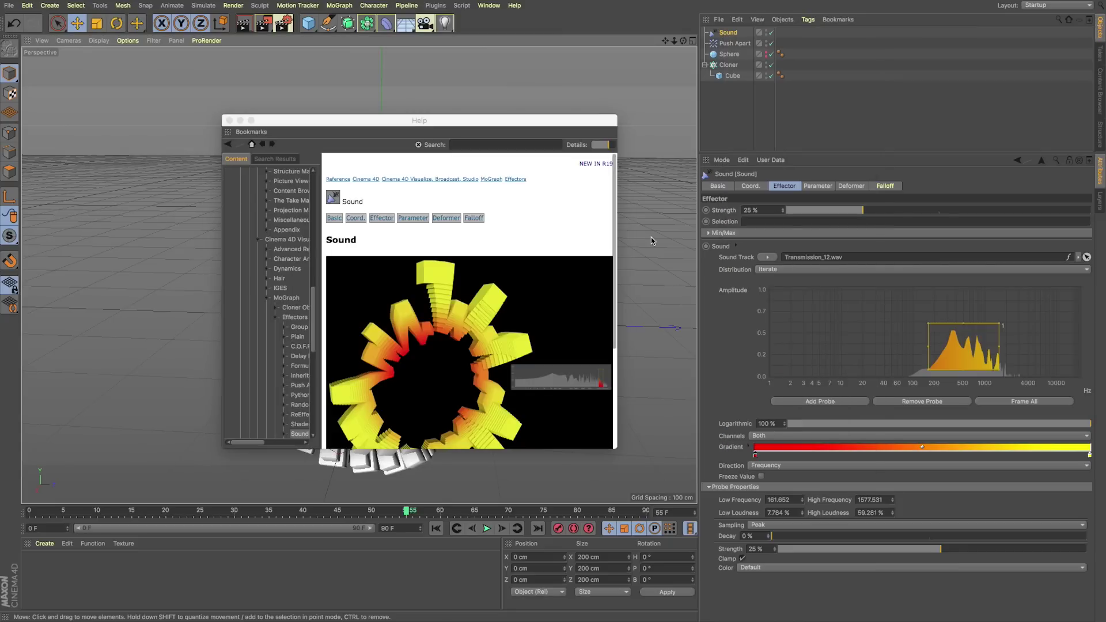
pyautogui.moveTo(493, 121); pyautogui.dragTo(527, 69)
pyautogui.moveTo(653, 401); pyautogui.dragTo(770, 569)
pyautogui.scroll(-2, 573, 185)
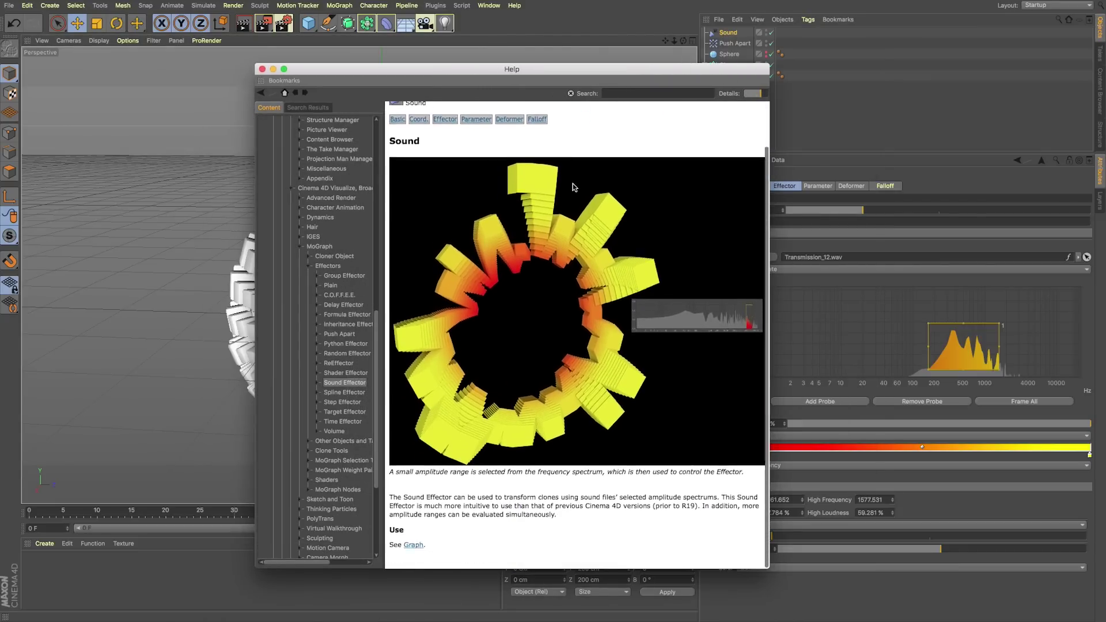
pyautogui.click(452, 130)
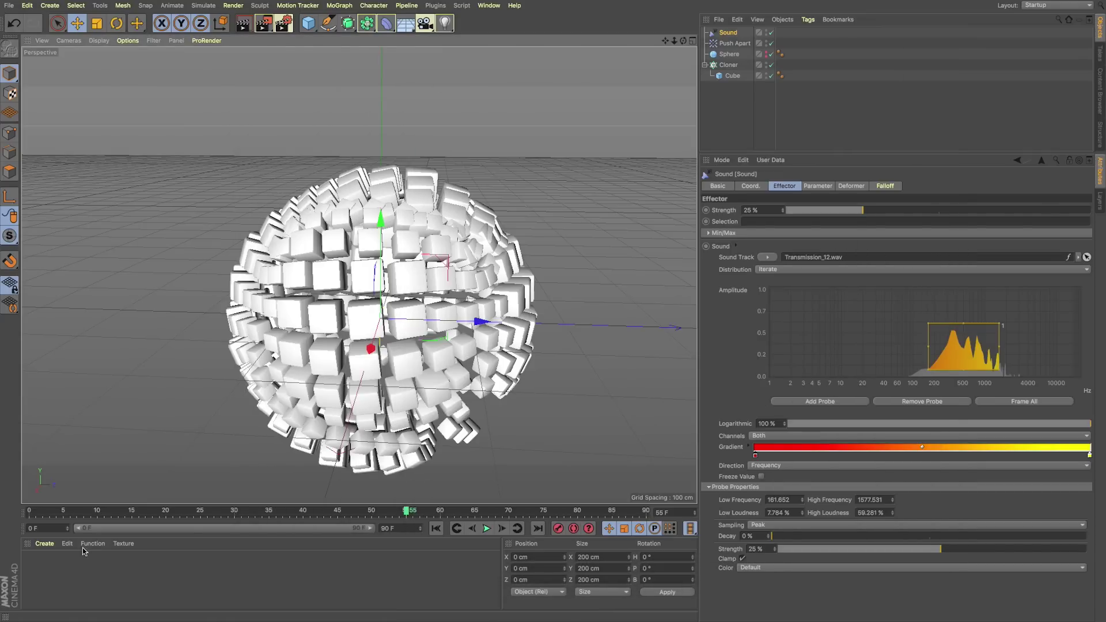
# - Scrub through the timeline to examine how the cubes react to the sound, ending at frame 59
pyautogui.moveTo(406, 511); pyautogui.dragTo(519, 508)
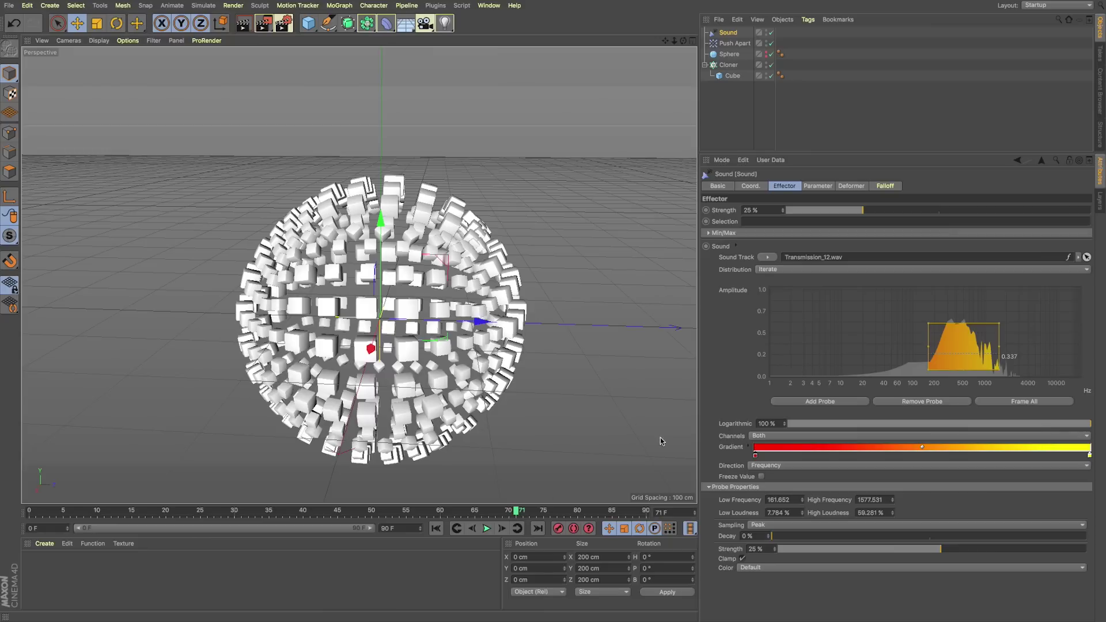
pyautogui.moveTo(251, 510); pyautogui.dragTo(435, 511)
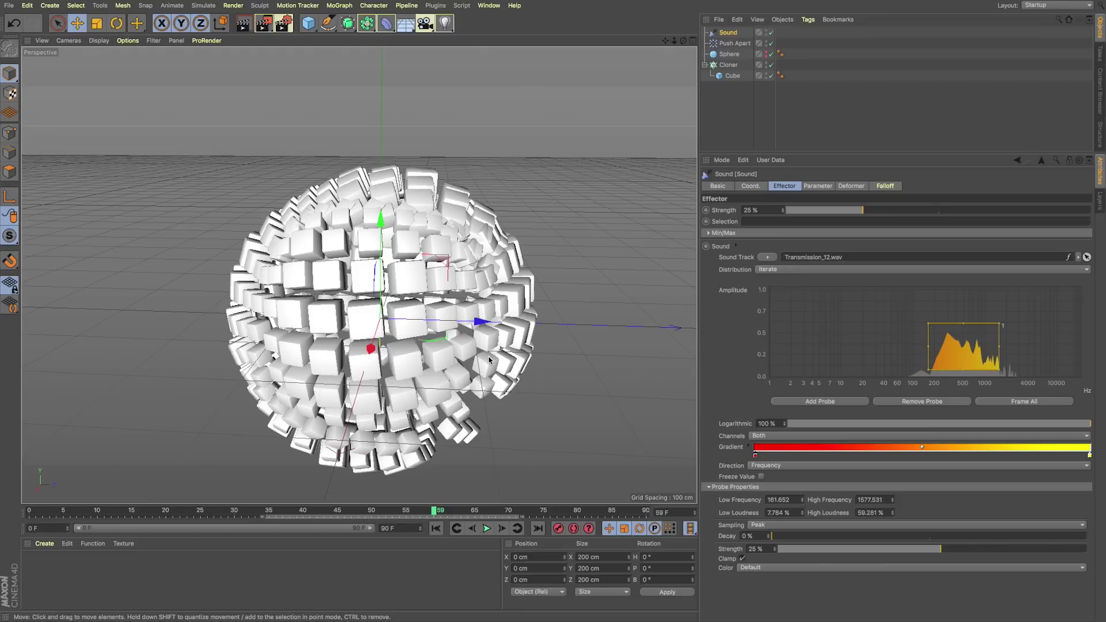
# - Add a Polygon Reduction generator and place the Cloner inside it
pyautogui.click(50, 6)
pyautogui.moveTo(56, 57)
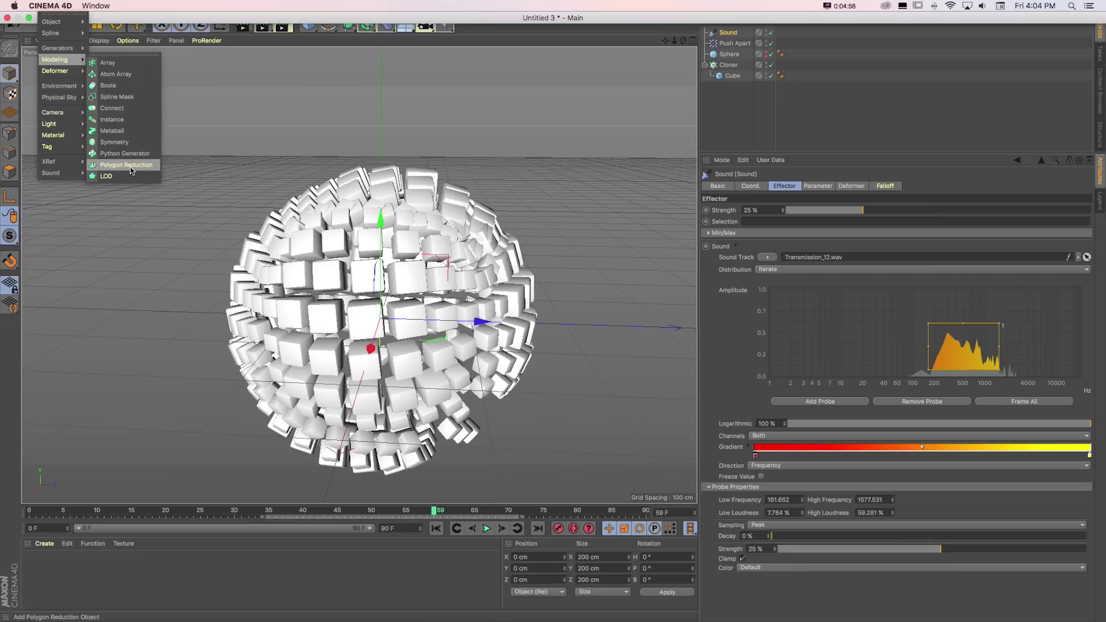
pyautogui.click(129, 167)
pyautogui.moveTo(729, 75); pyautogui.dragTo(735, 34)
pyautogui.click(374, 5)
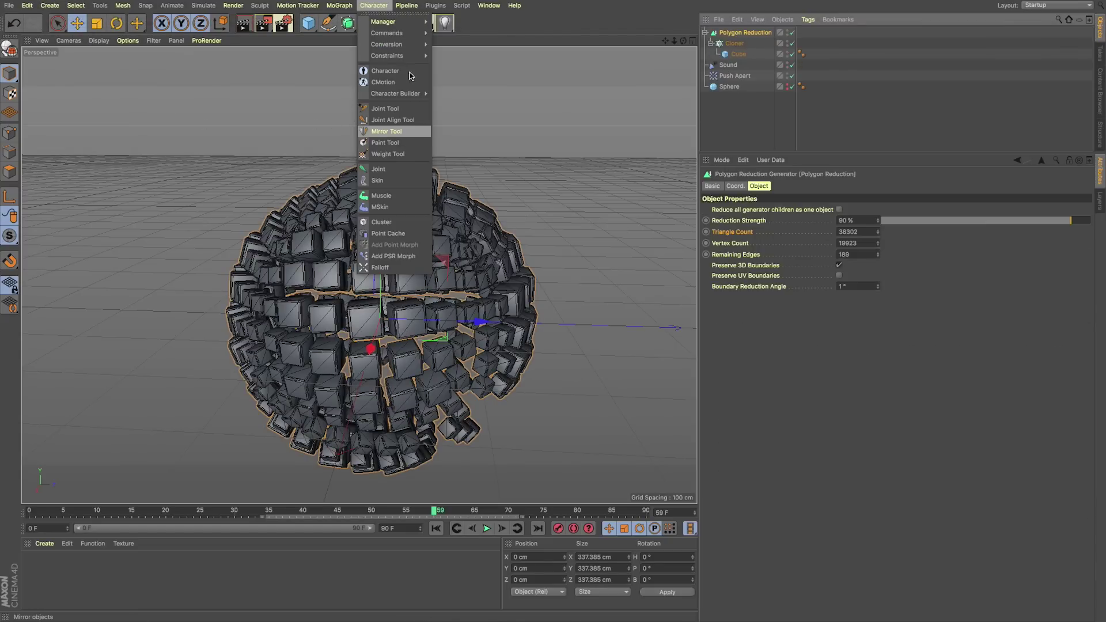
pyautogui.moveTo(391, 26)
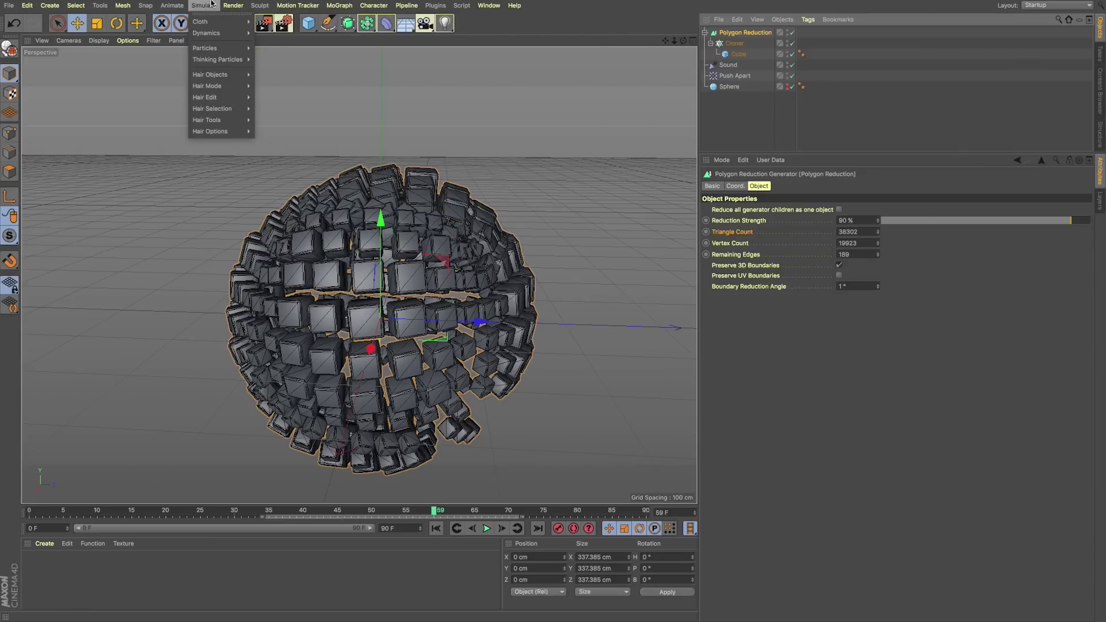
pyautogui.moveTo(115, 3)
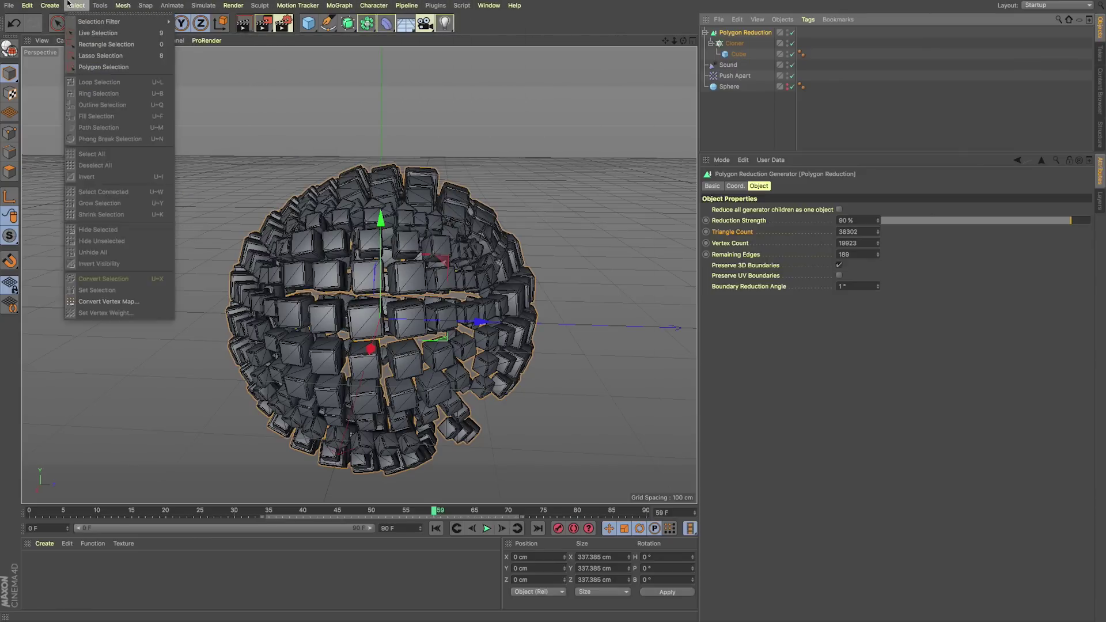
pyautogui.moveTo(46, 4)
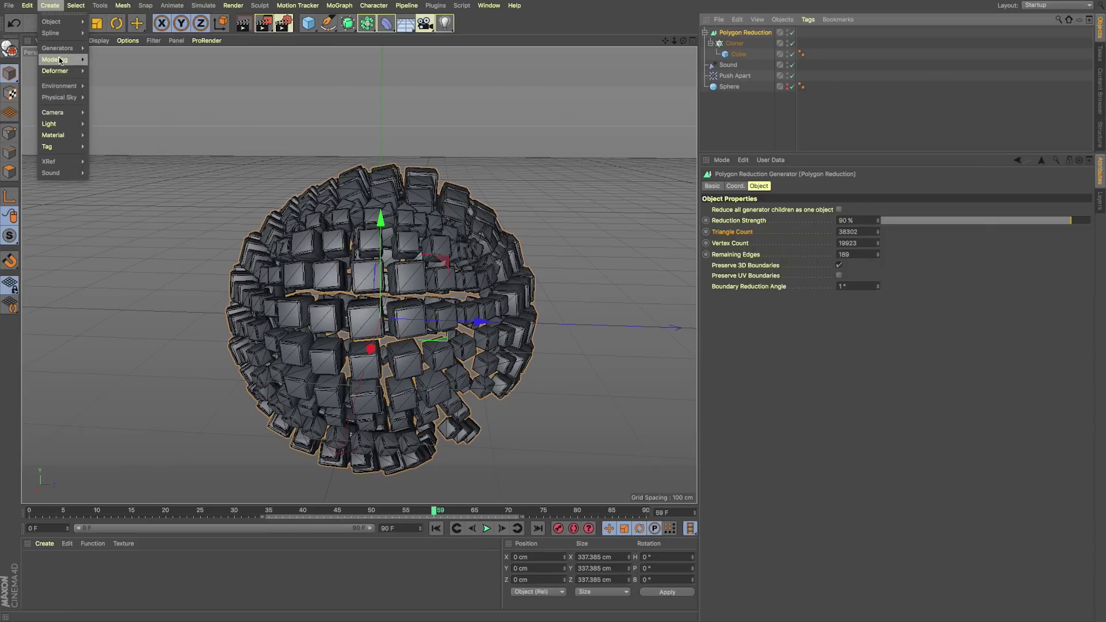
pyautogui.click(639, 37)
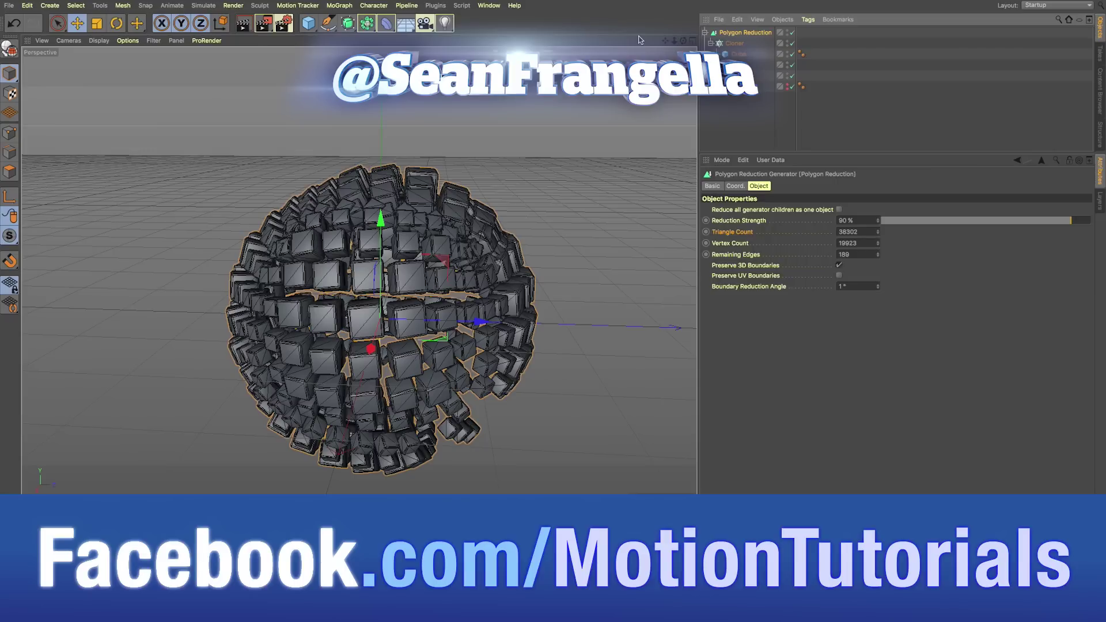
# - Switch to Google Chrome and open the Tutorials page of the Motion Tutorials website
pyautogui.press('super+Tab')
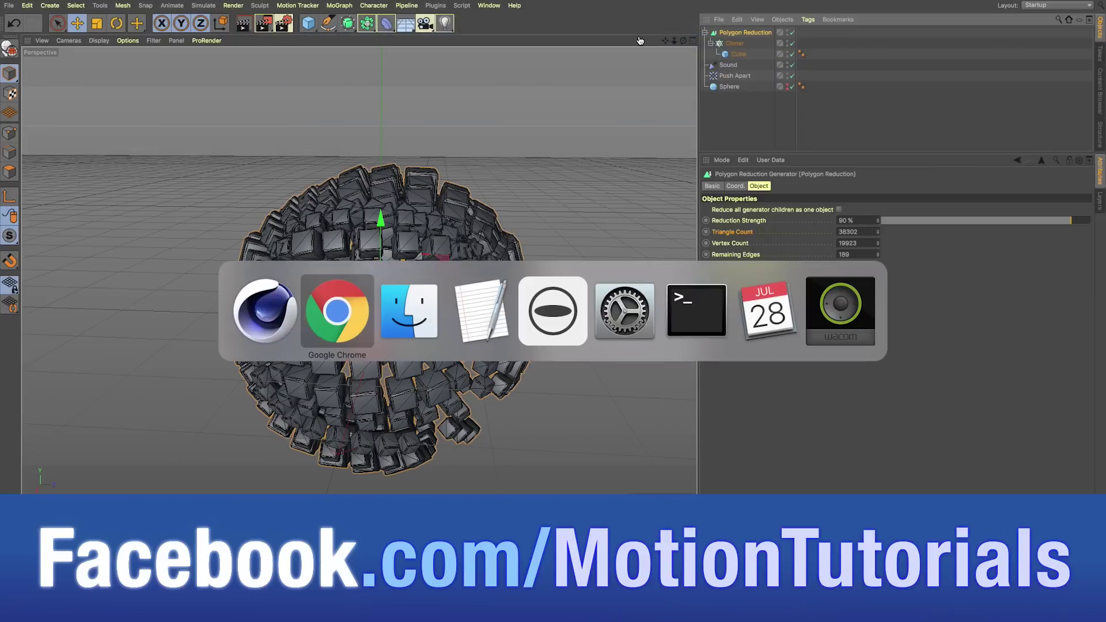
pyautogui.click(357, 307)
pyautogui.scroll(5, 354, 96)
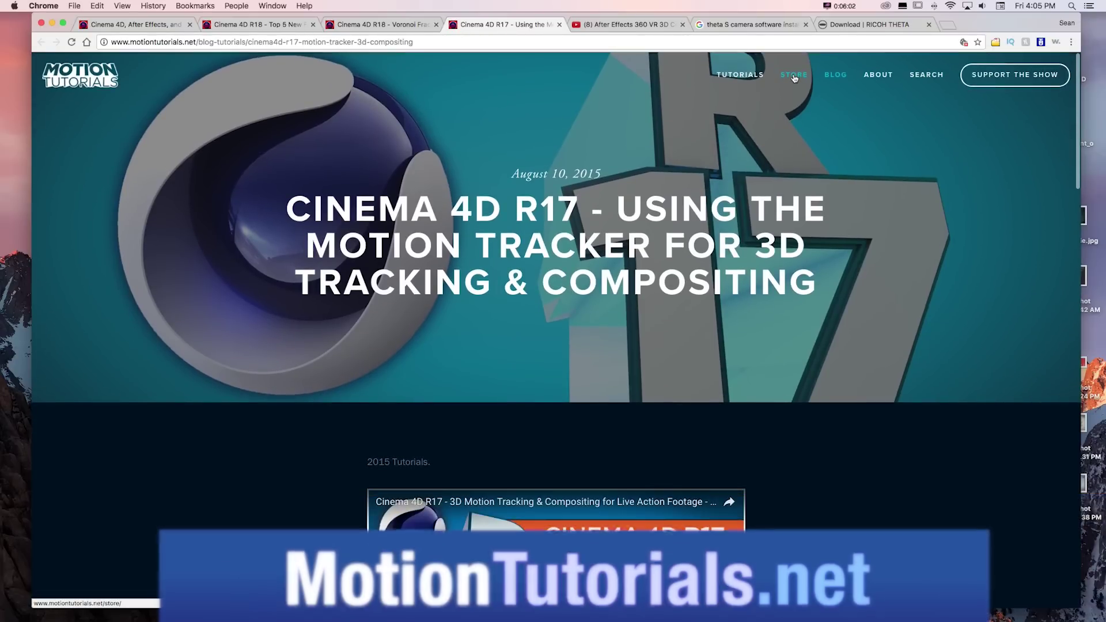
pyautogui.click(751, 76)
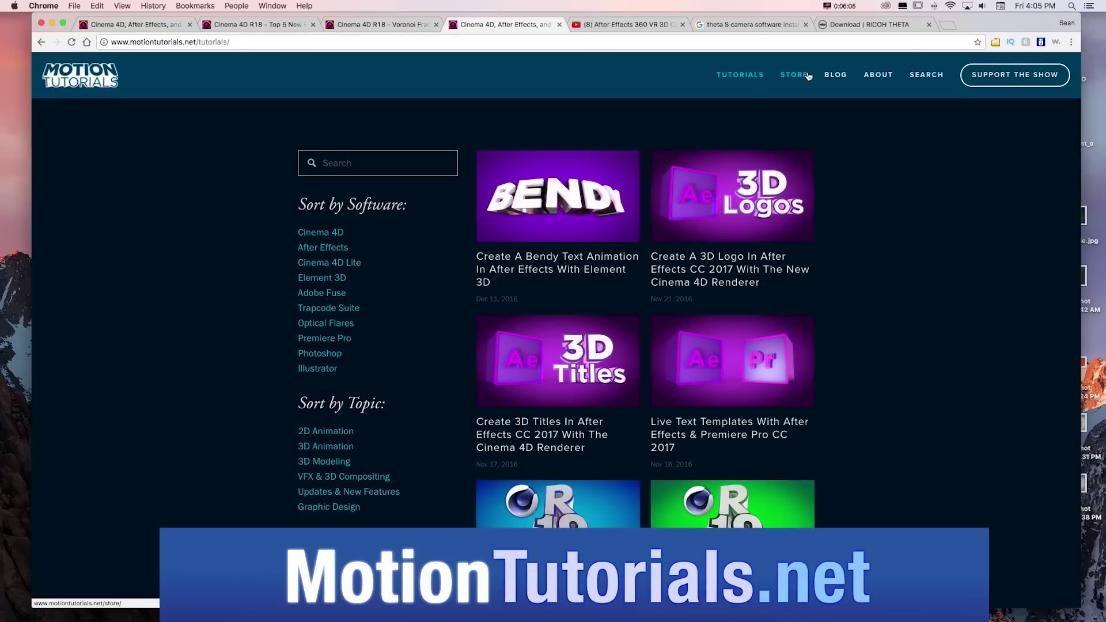
# - Open the Motion Tutorials store, look through the 360° Environment Maps PRO products, and return to the Tutorials page
pyautogui.click(793, 76)
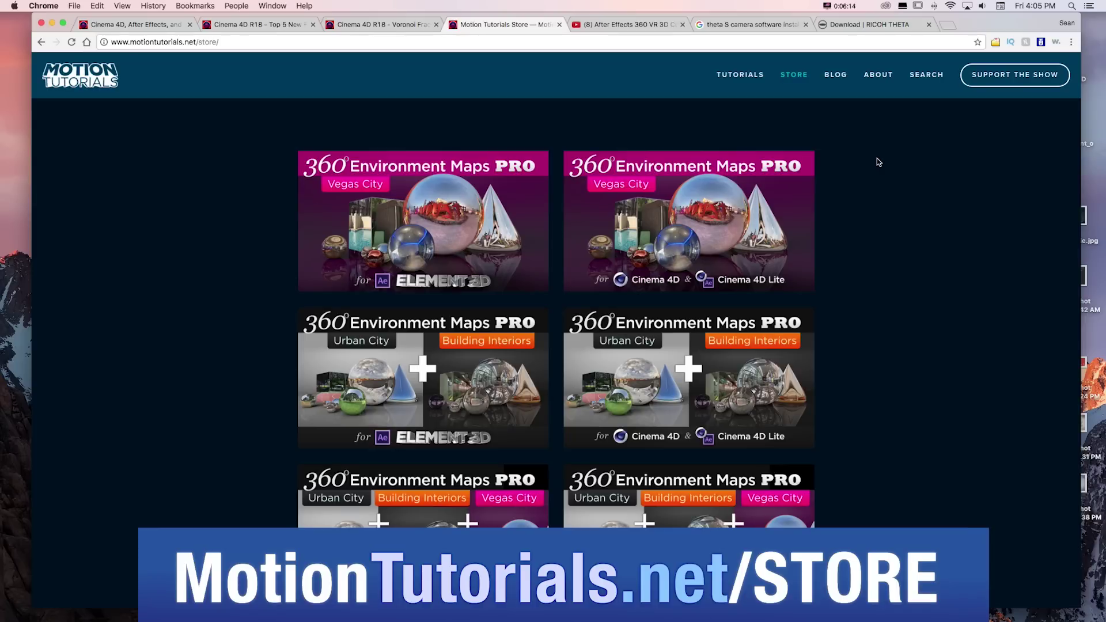
pyautogui.scroll(-15, 877, 162)
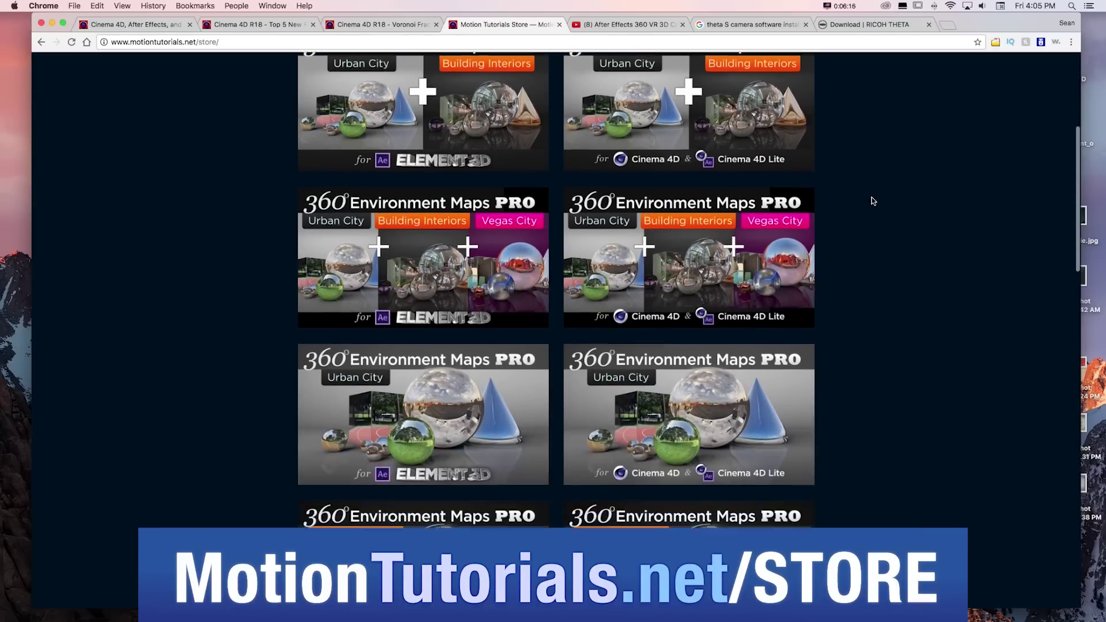
pyautogui.scroll(15, 873, 198)
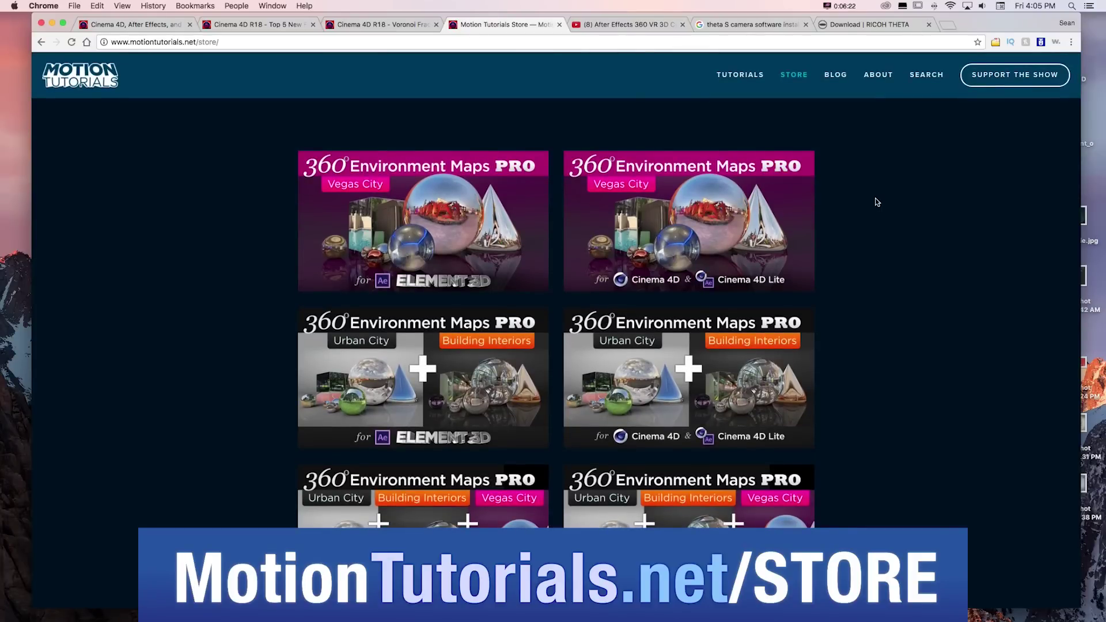
pyautogui.click(740, 75)
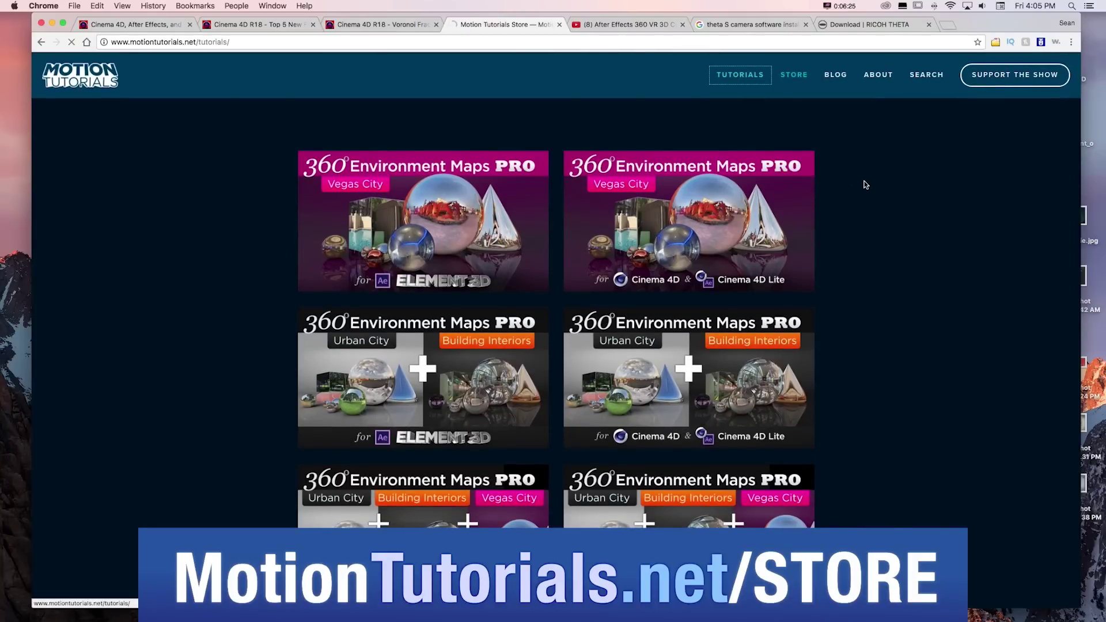